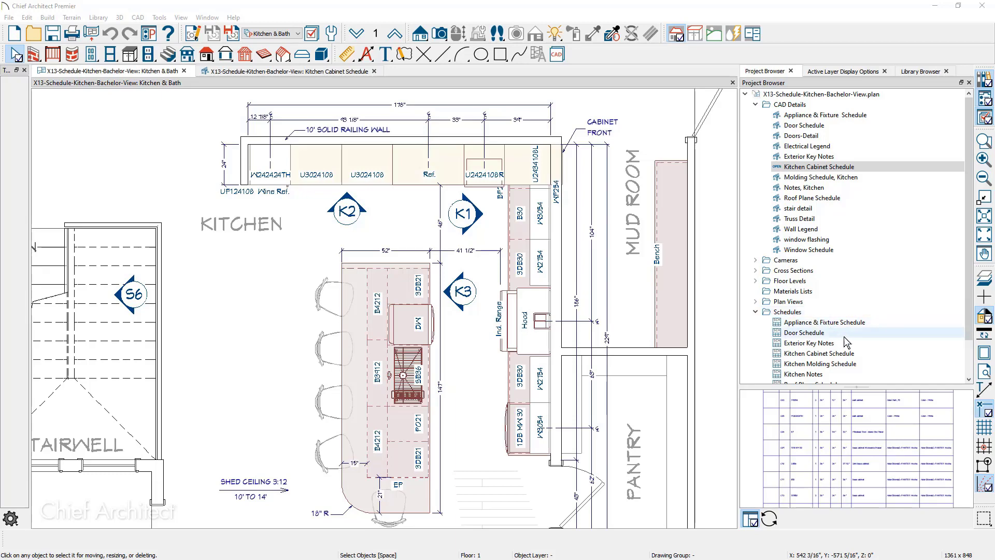
Delete the existing Kitchen Cabinet Schedule from the project.
double_click(863, 352)
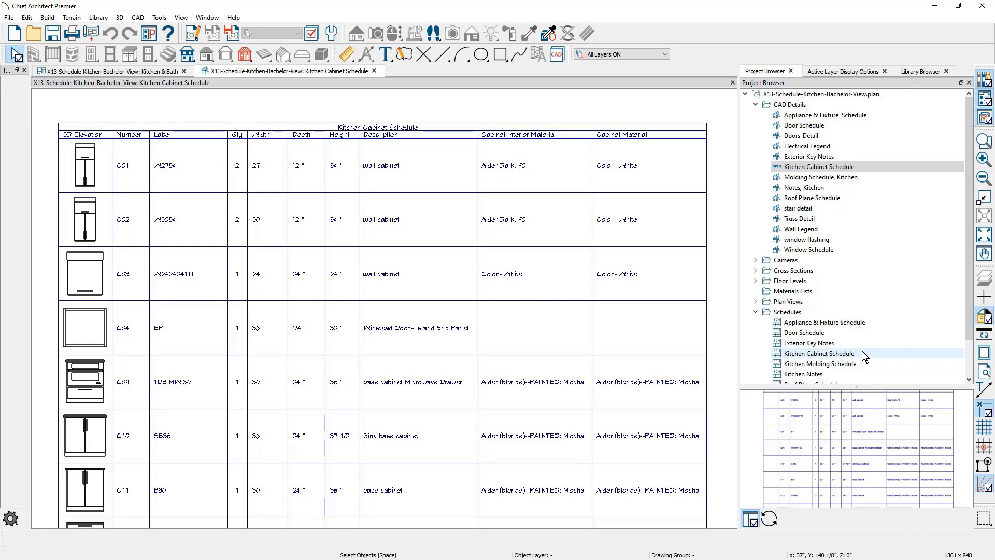
left_click(850, 354)
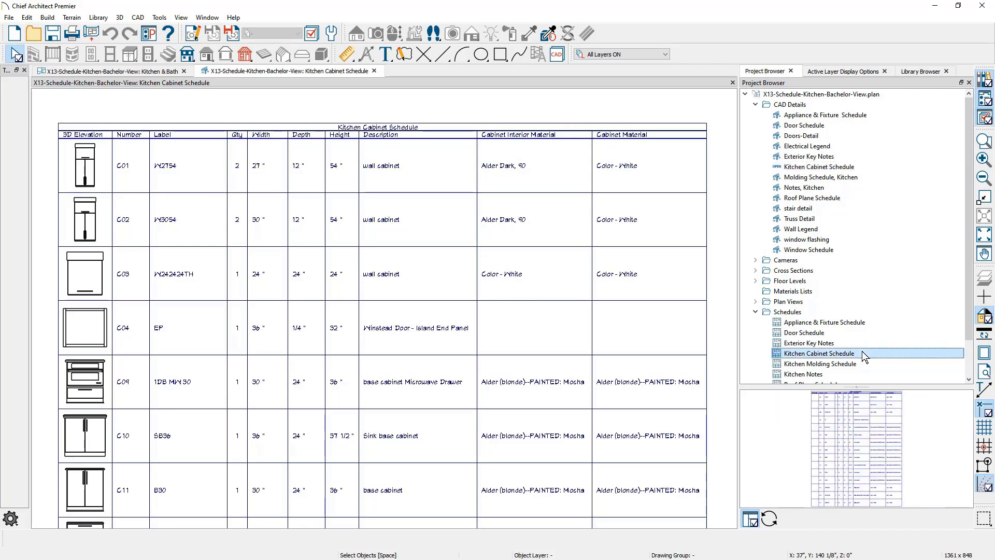
right_click(863, 355)
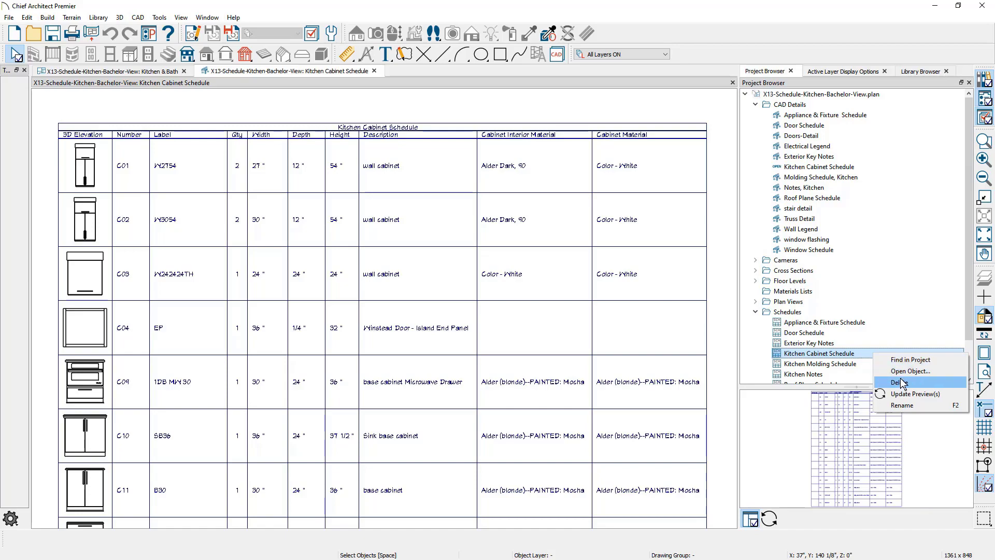
left_click(900, 383)
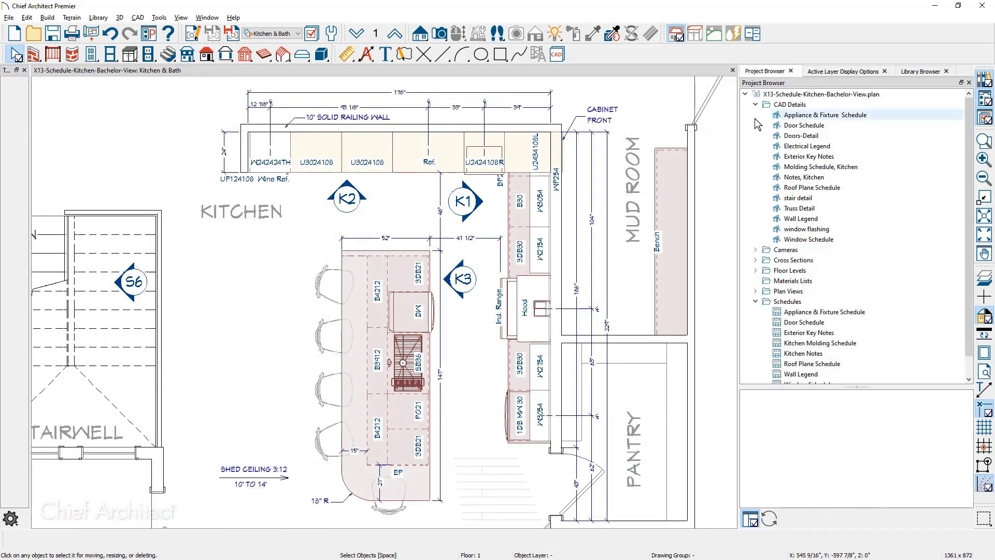
Create a new CAD detail named "Kitchen Cabinet Schedule".
left_click(822, 107)
right_click(823, 110)
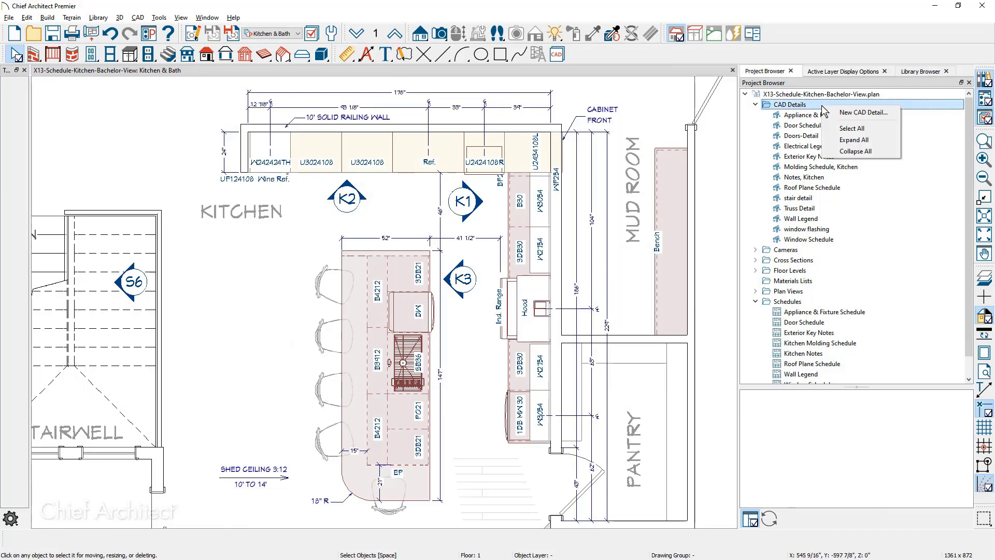
left_click(831, 114)
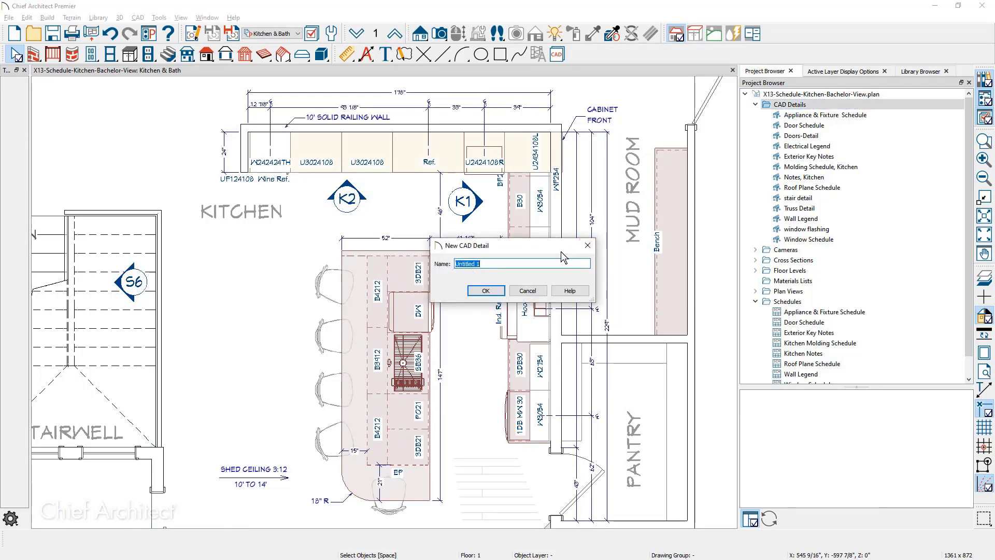
type("Kitchen Cabinet Schedule")
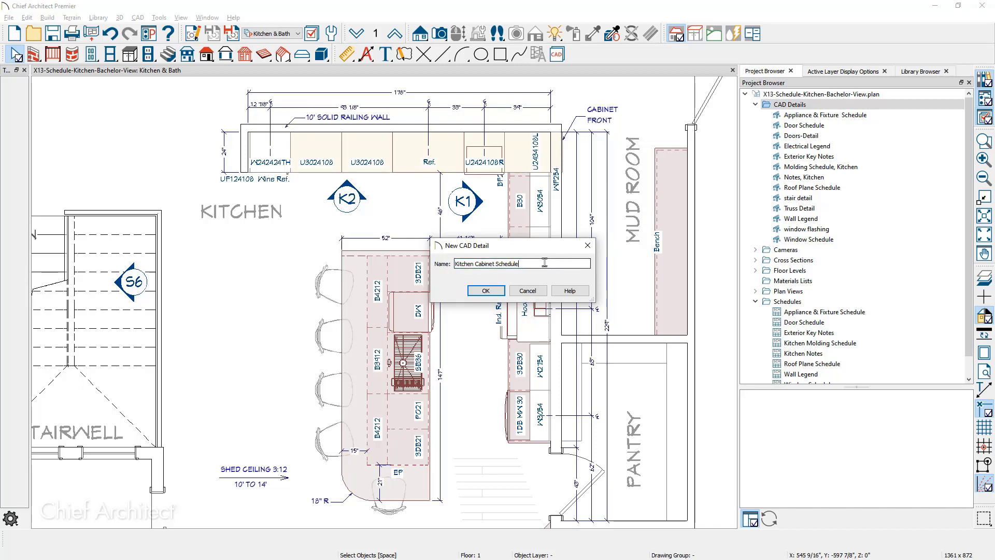
left_click(493, 290)
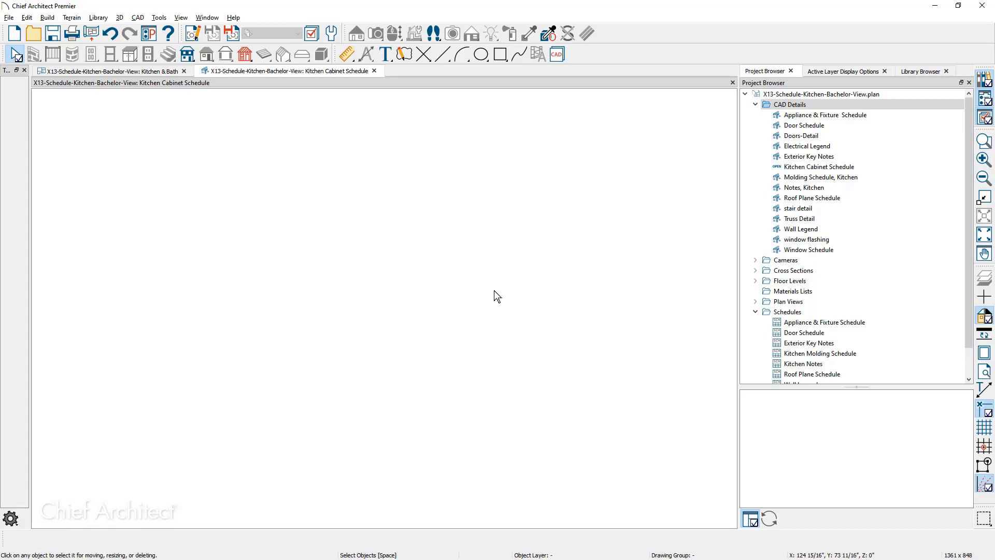
Place a new cabinet schedule in the upper middle of the empty Kitchen Cabinet Schedule detail.
left_click(156, 19)
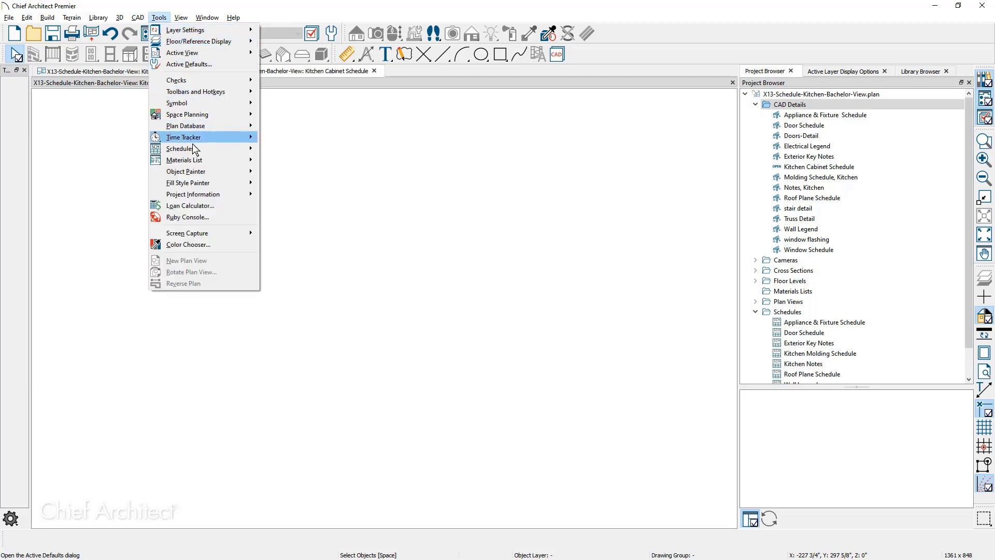
mouse_move(193, 148)
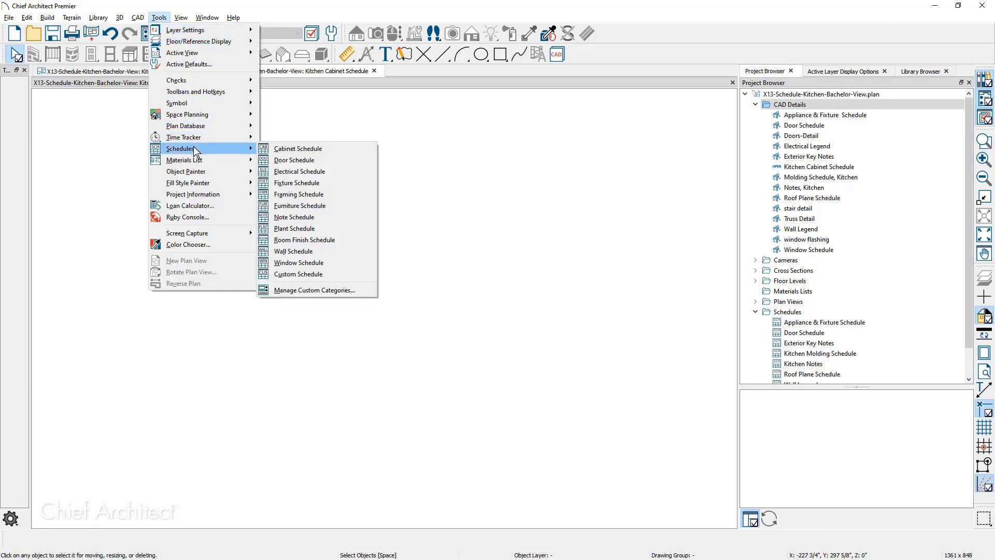
left_click(341, 148)
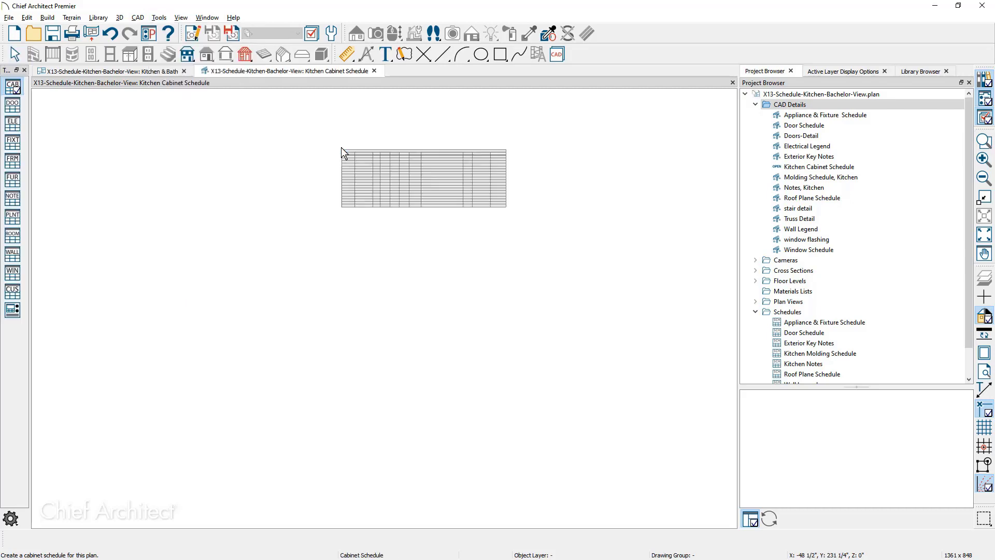
left_click(288, 176)
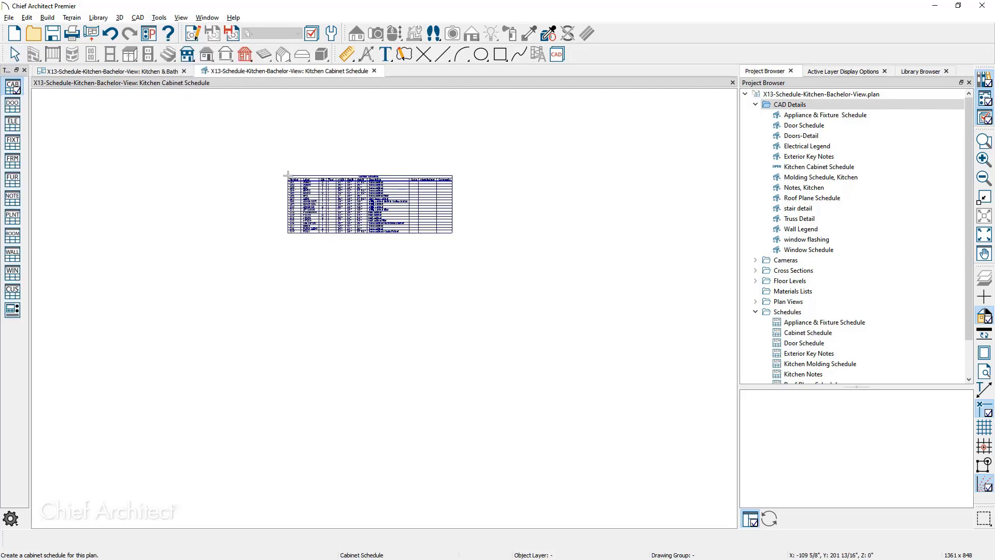
scroll(386, 198, "up", 3)
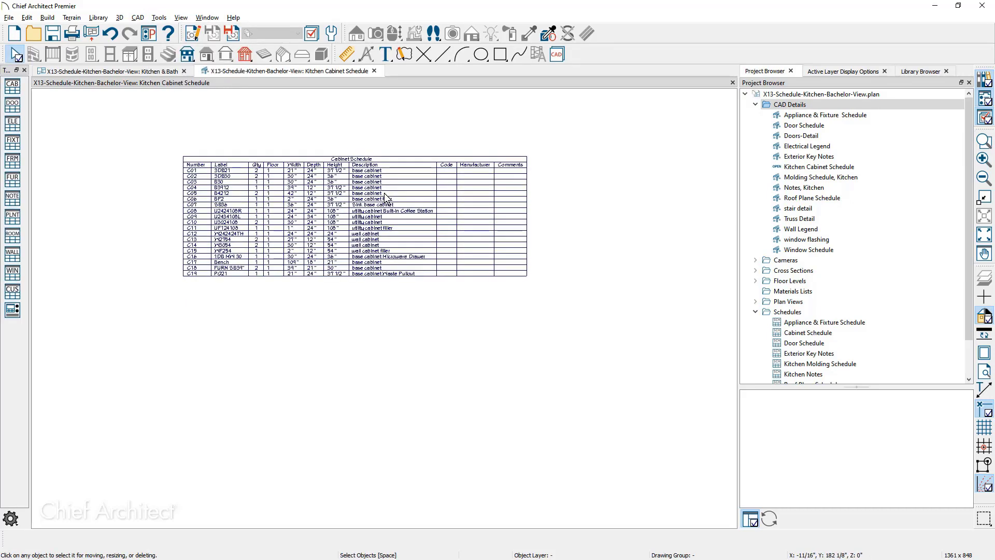
scroll(385, 199, "up", 2)
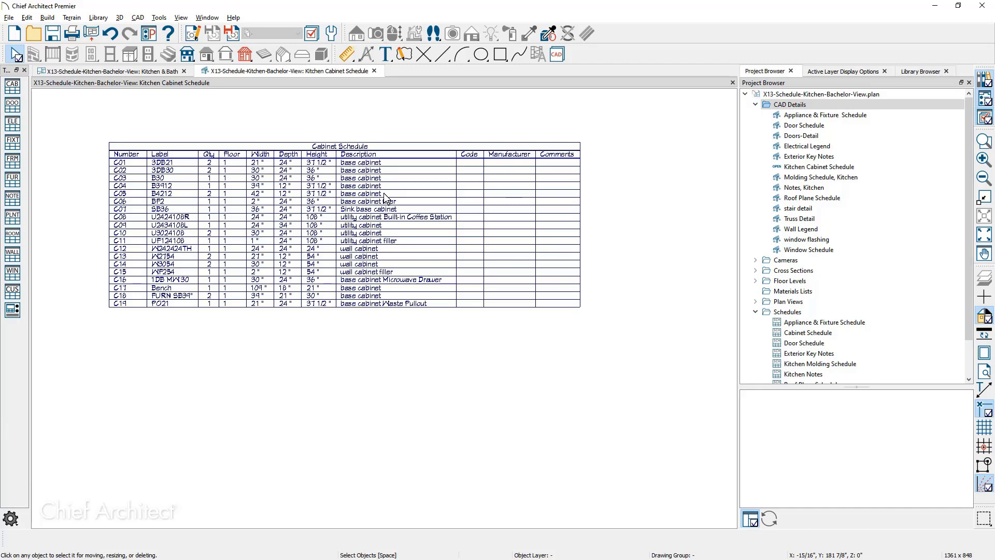
Open the placed schedule's specification and set its main title to "Kitchen Cabinet Schedule".
double_click(384, 195)
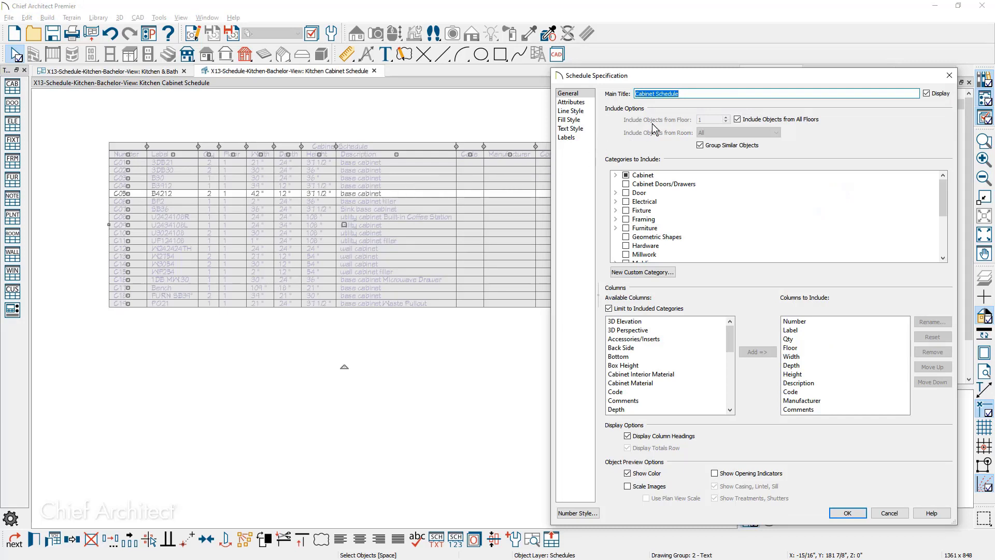
left_click(695, 93)
left_click_drag(695, 93, 624, 94)
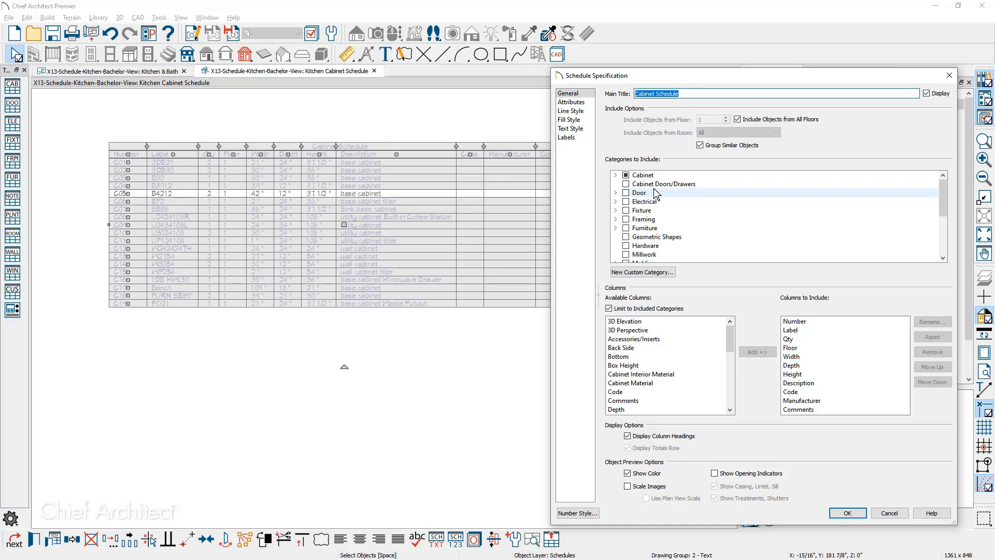
type("Kitchen Cabinet Schedule")
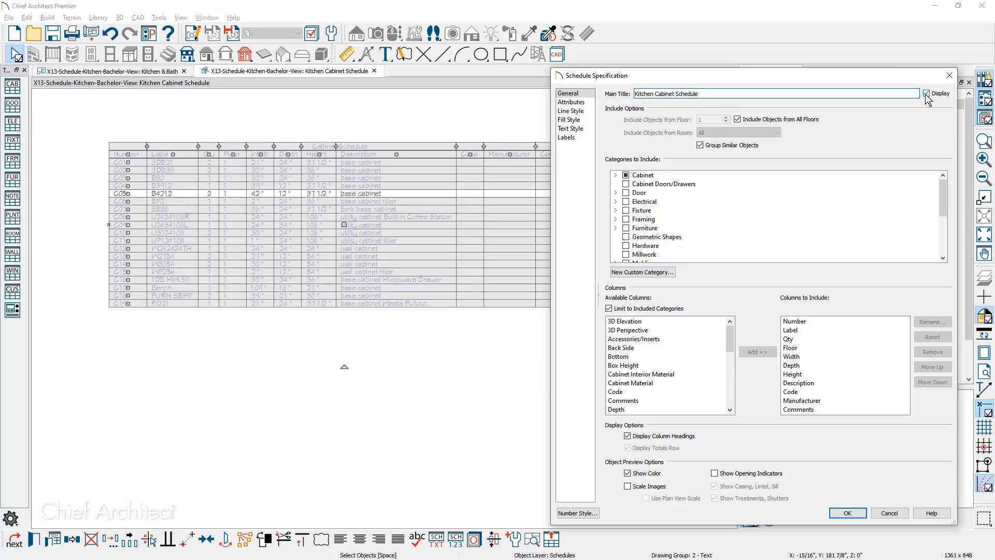
Limit the schedule to objects from floor 1 in the Kitchen room, and examine the included Cabinet subcategories.
left_click(738, 120)
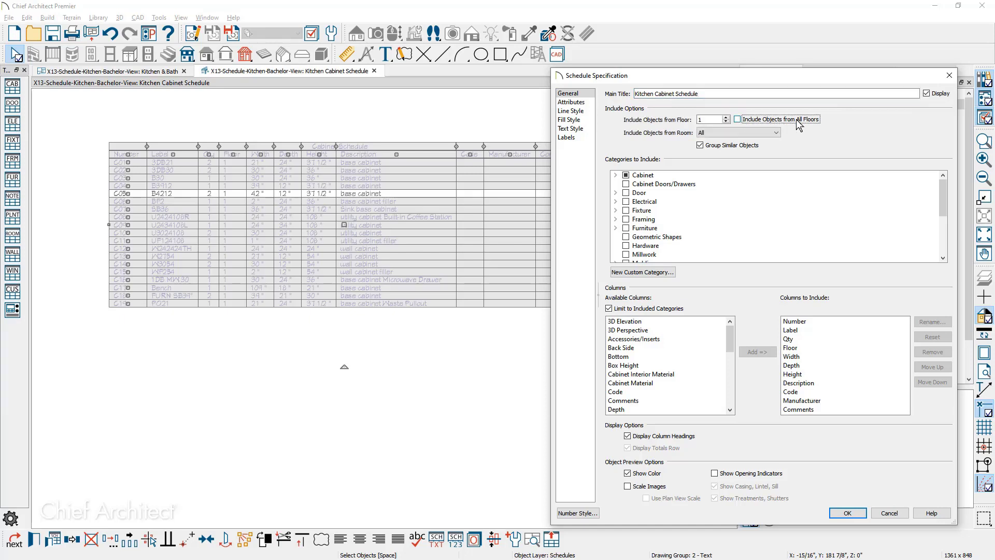
left_click(777, 134)
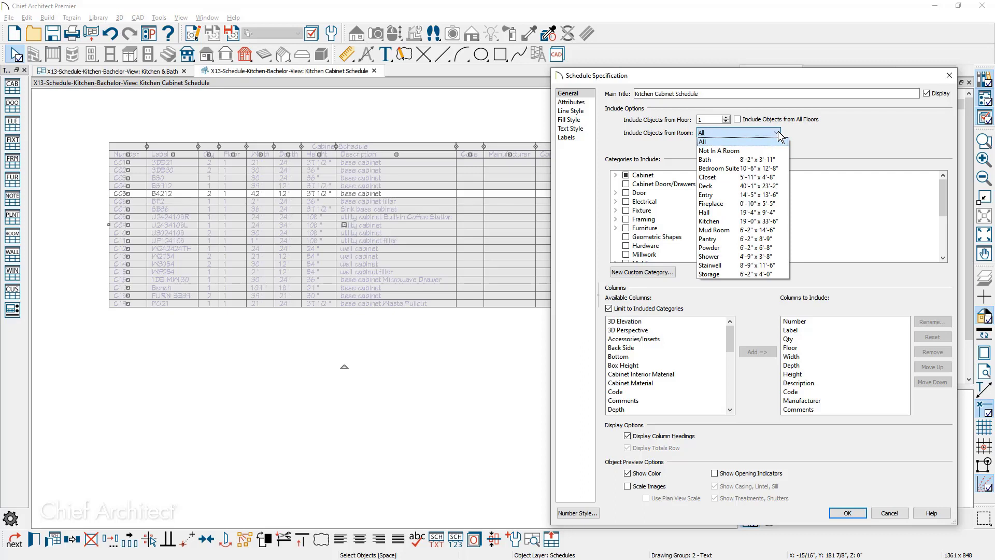
left_click(784, 222)
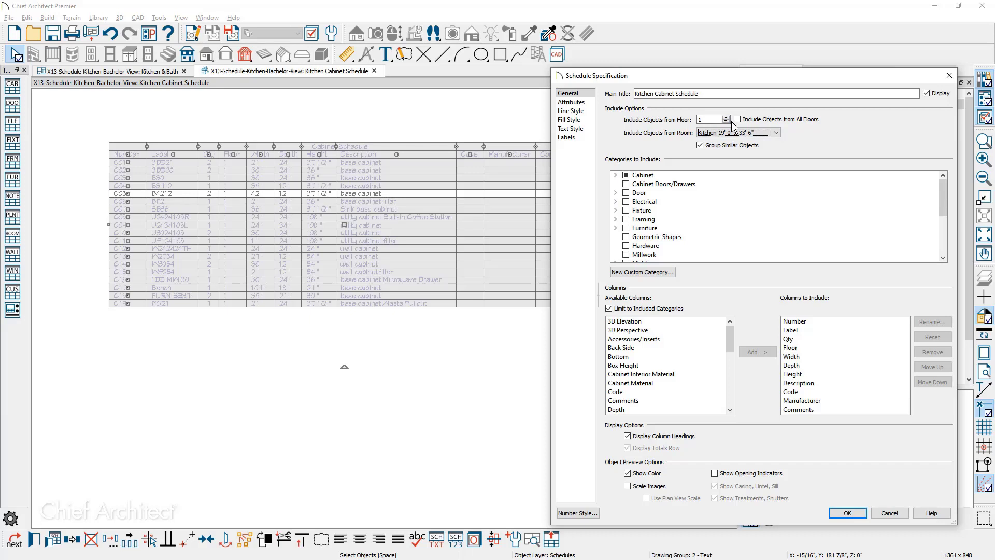
left_click(615, 176)
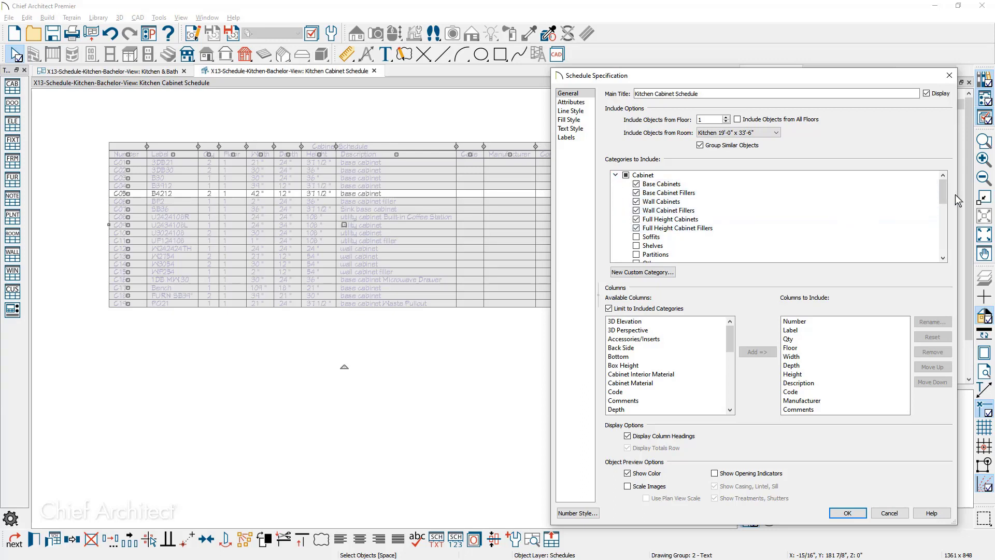
left_click_drag(941, 199, 940, 207)
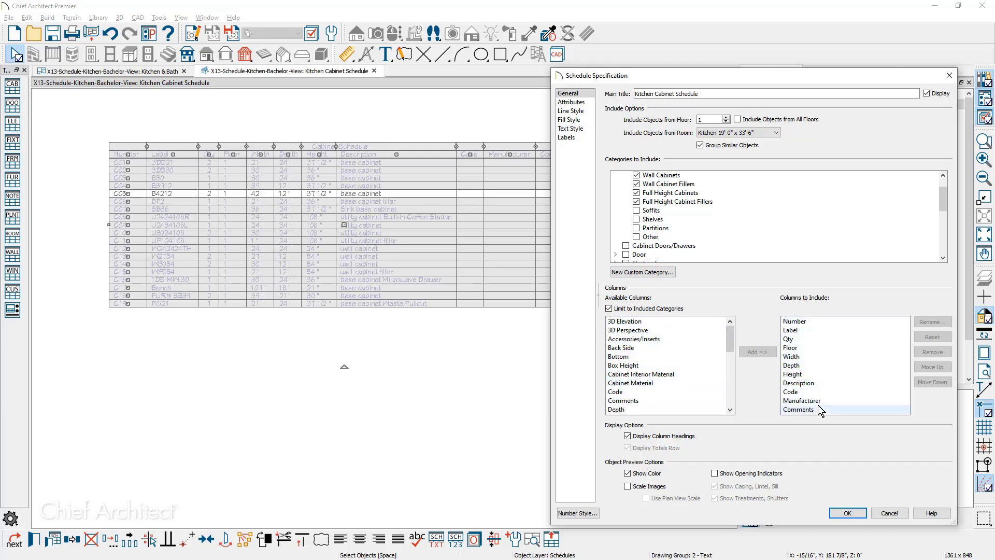
Add the 3D Elevation column to the schedule and make it the first column, ahead of Number.
left_click(819, 323)
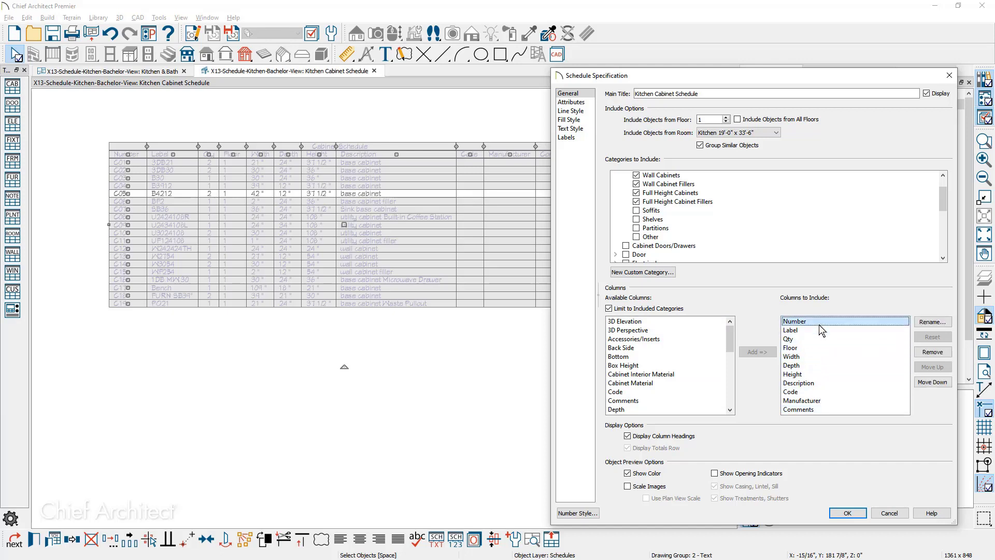
left_click(677, 321)
left_click(751, 352)
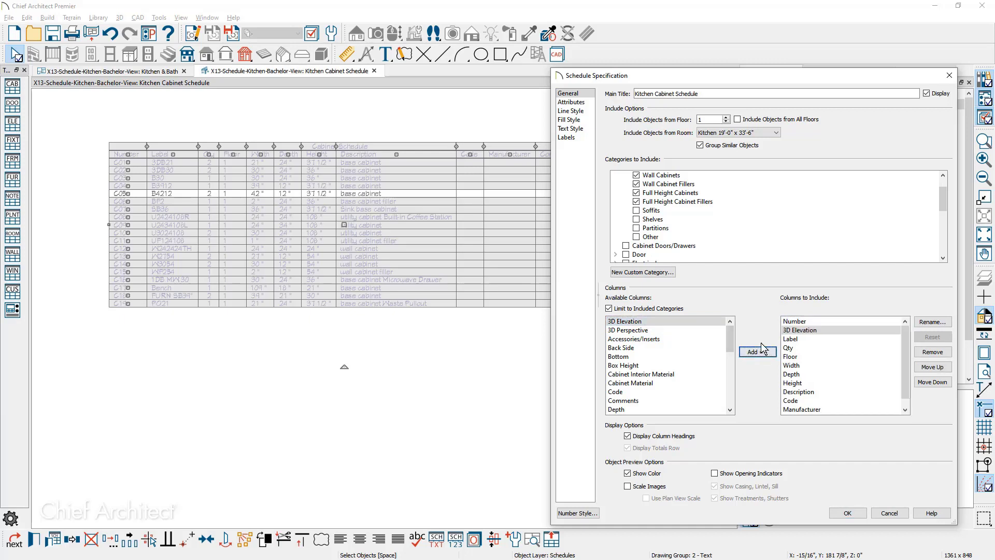
left_click(931, 367)
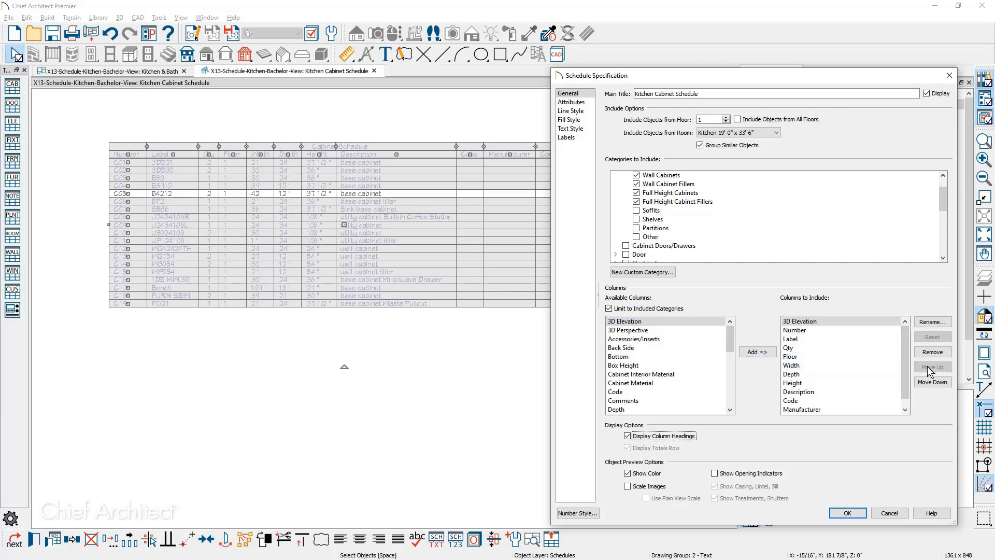
Remove the Floor, Code, Manufacturer and Comments columns from the schedule.
left_click(863, 356)
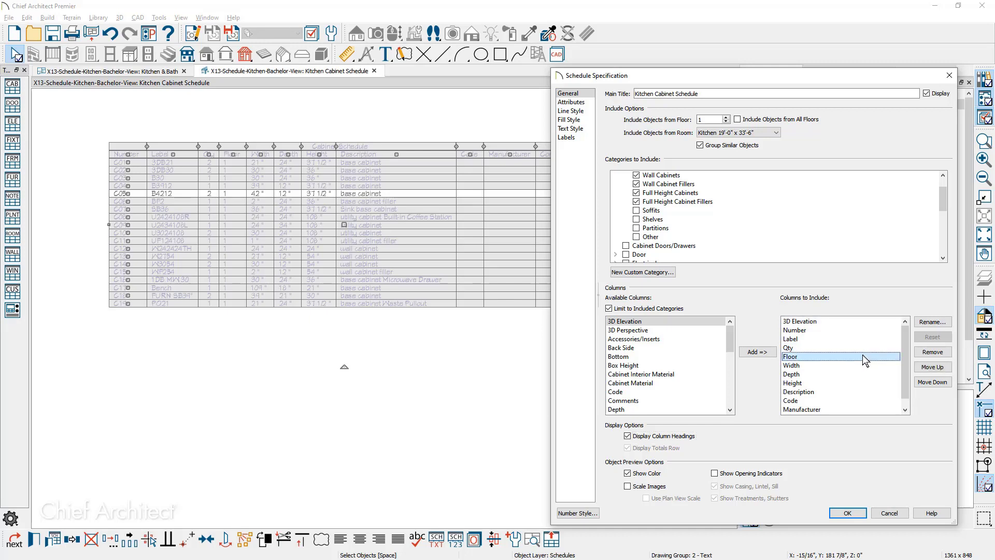
left_click(925, 355)
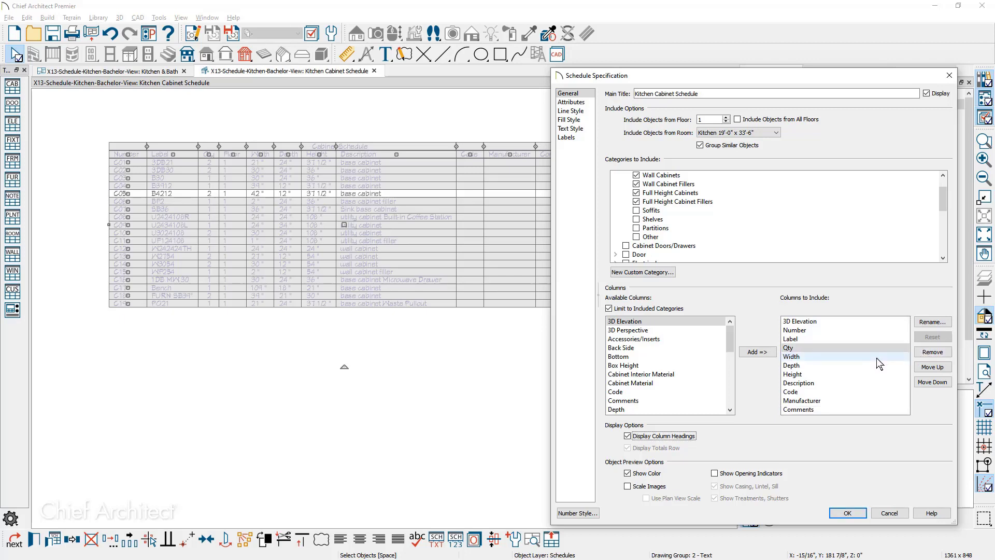
left_click(874, 392)
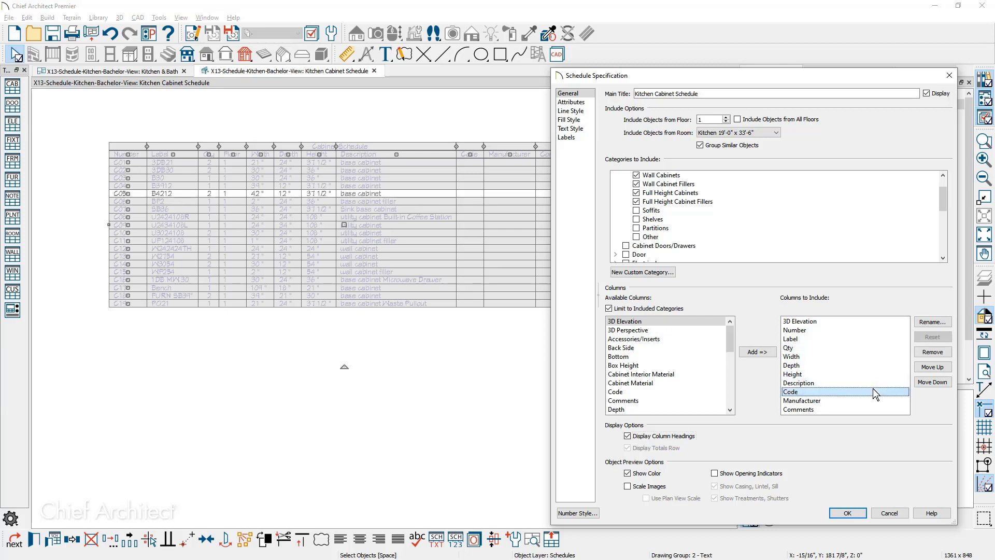
left_click(824, 409, "shift")
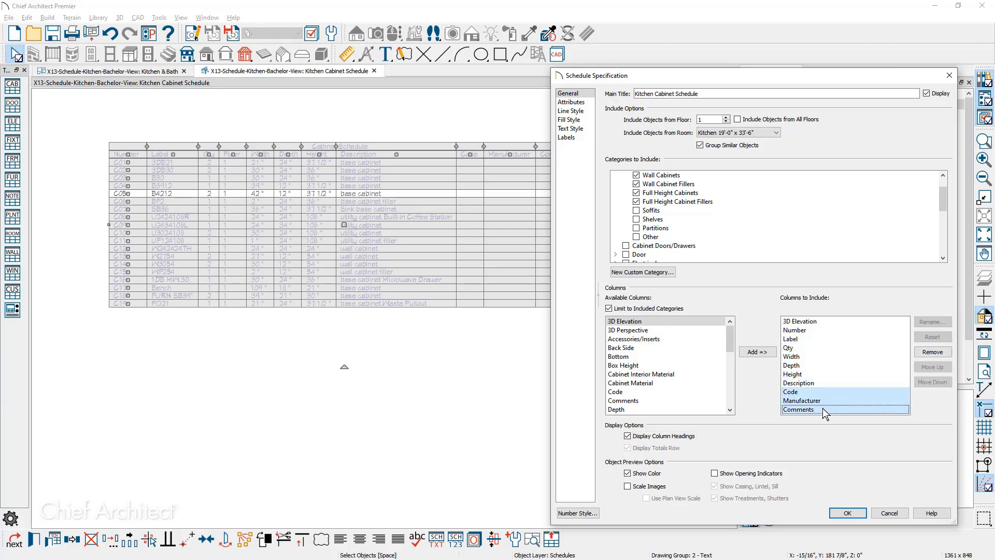
left_click(928, 352)
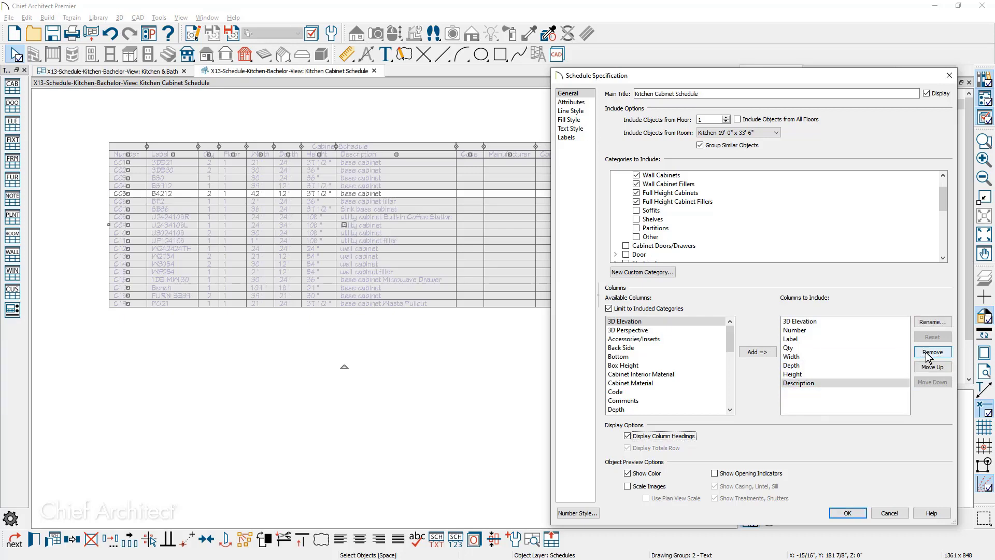
Add the Cabinet Interior Material and Cabinet Material columns after Description.
left_click(701, 374)
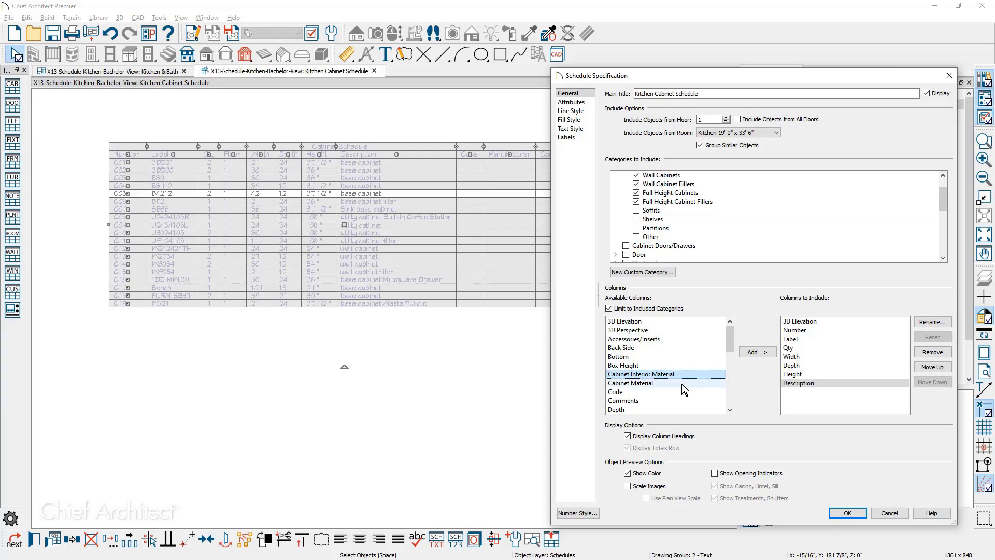
left_click(682, 384, "shift")
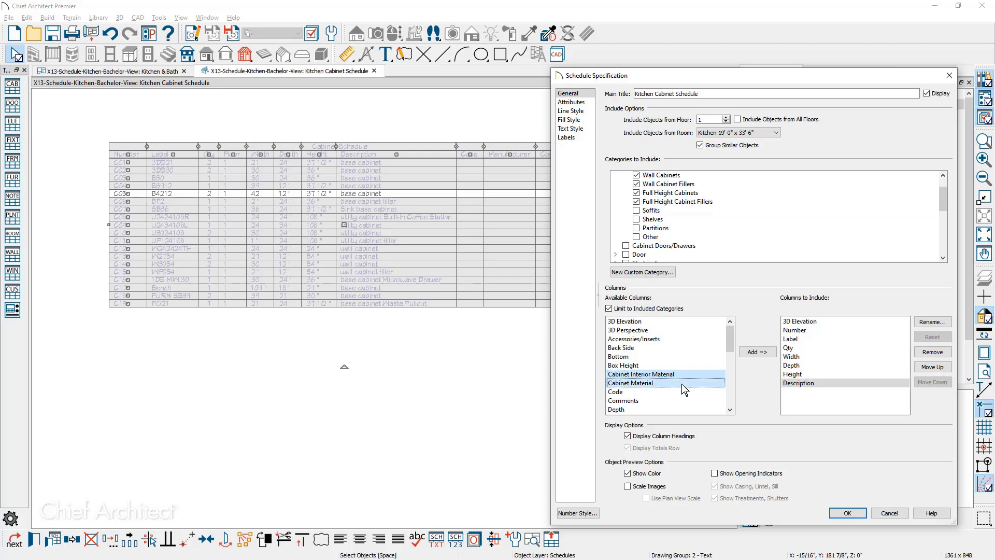
left_click(758, 353)
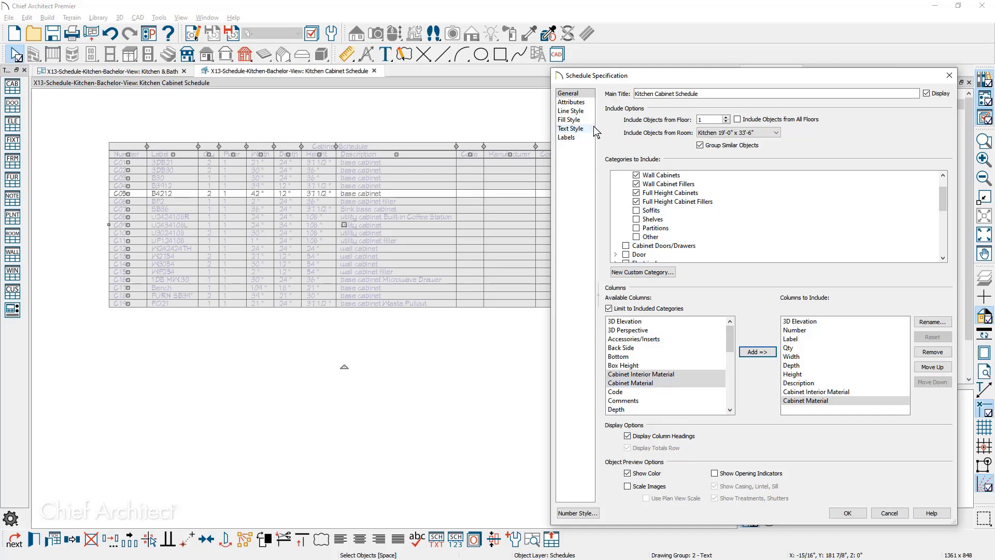
Review the schedule's attributes, text style and label settings, and apply the schedule specification.
left_click(591, 104)
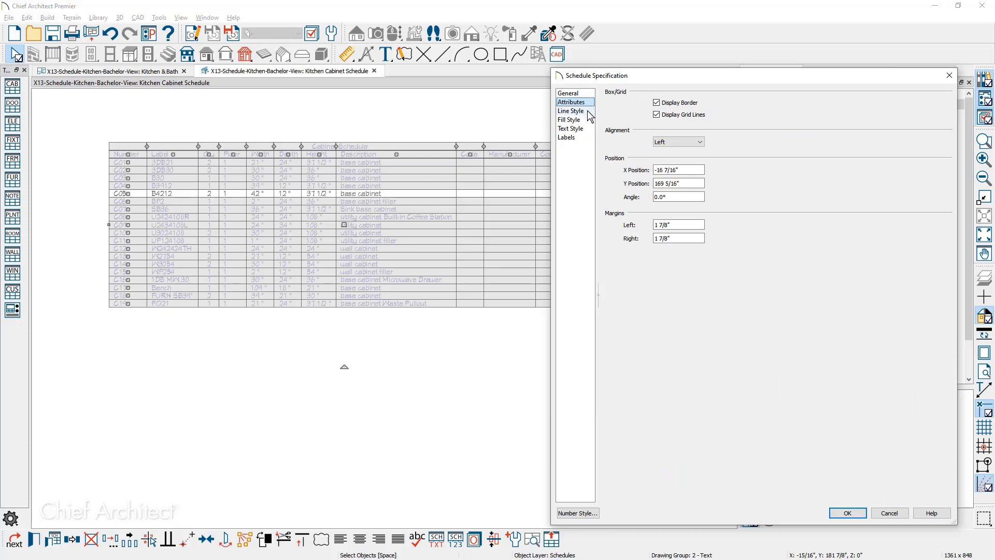
left_click(589, 130)
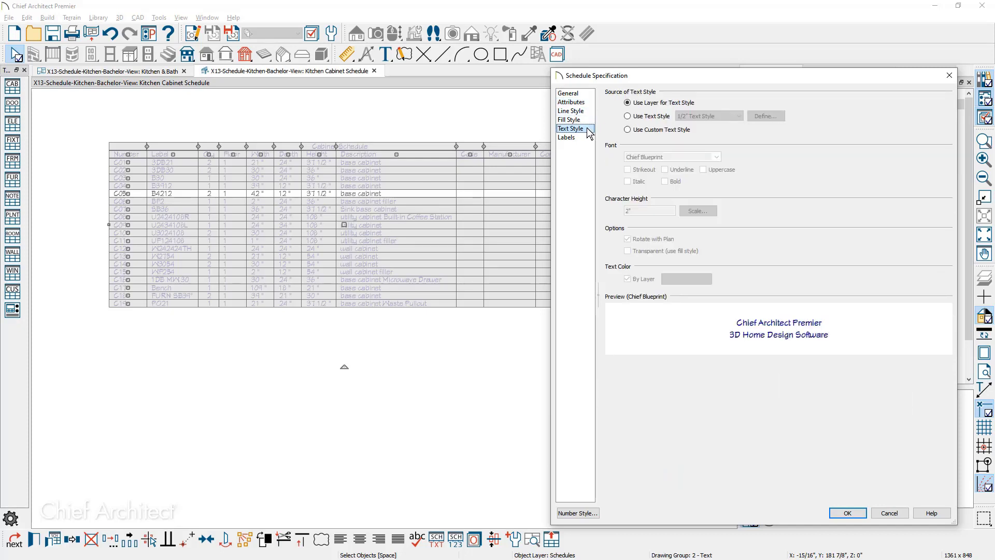
left_click(589, 138)
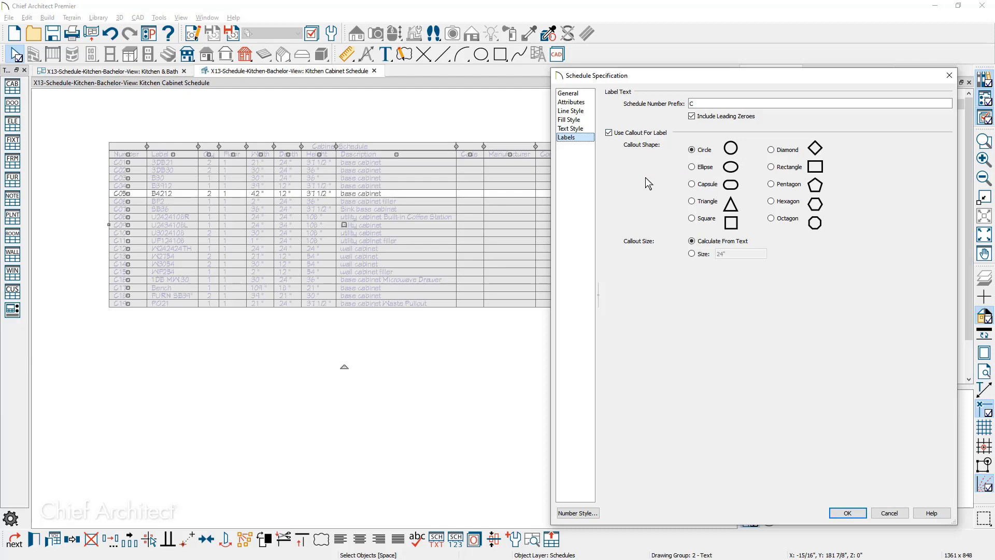
left_click(839, 514)
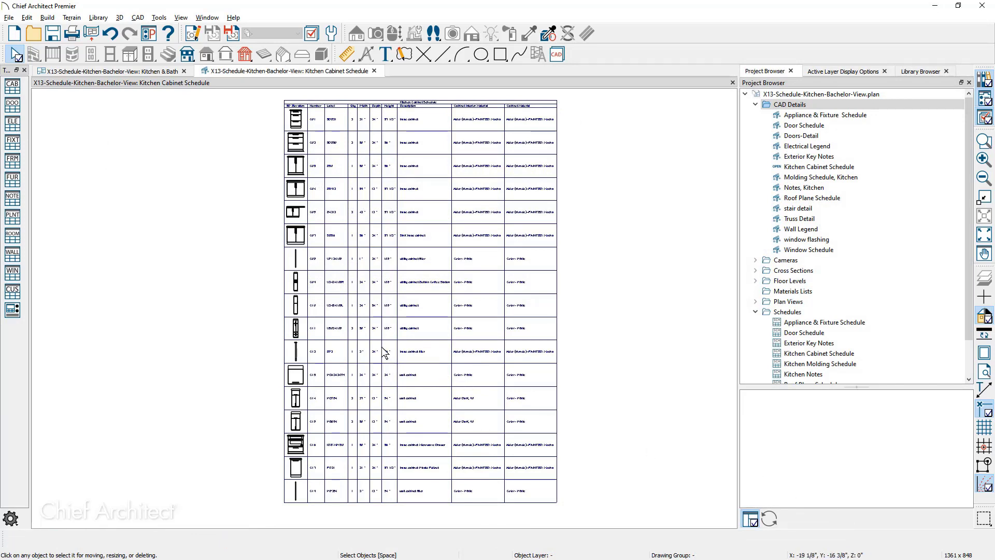
Reorder the schedule rows so the base cabinet filler and utility cabinet filler sit directly above the wall cabinet filler.
left_click(331, 351)
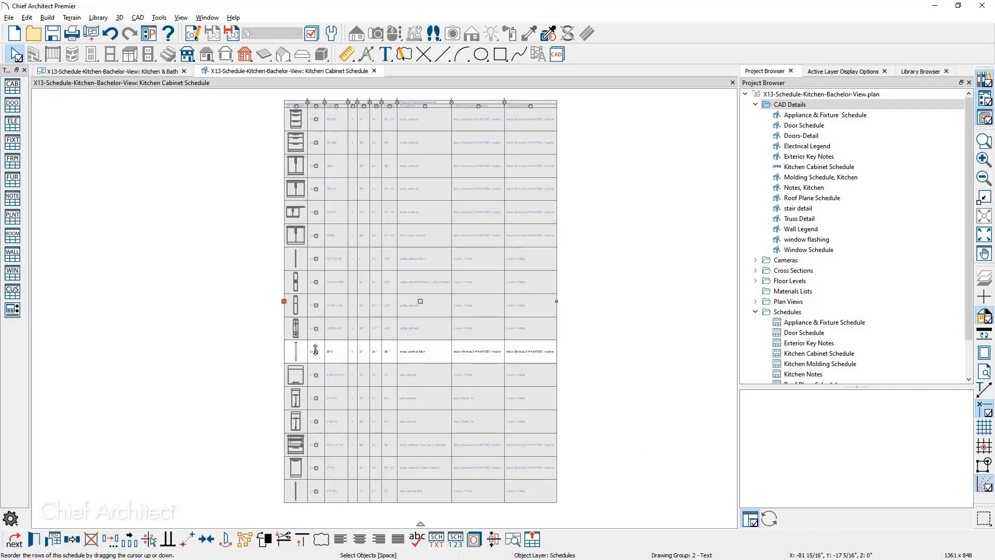
left_click_drag(315, 351, 318, 468)
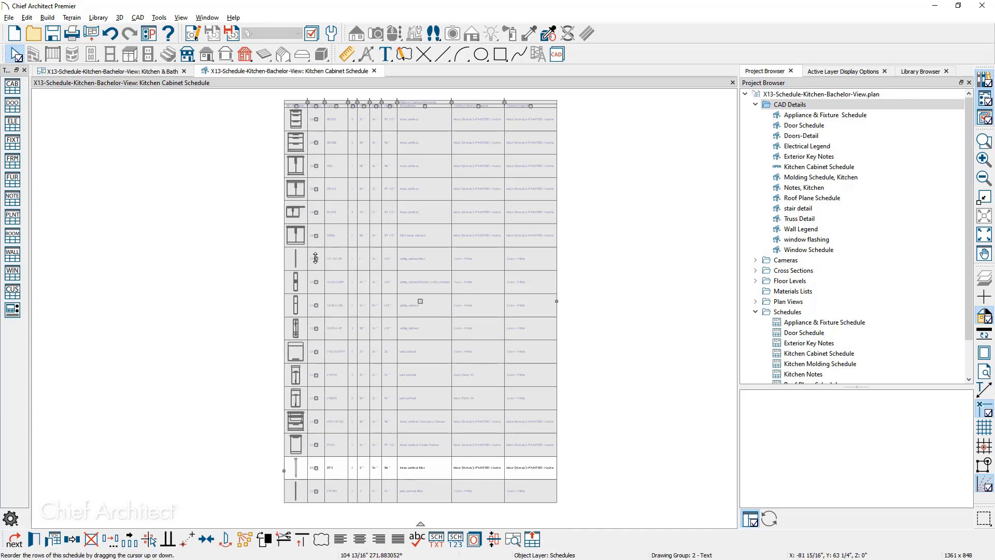
left_click_drag(316, 258, 313, 438)
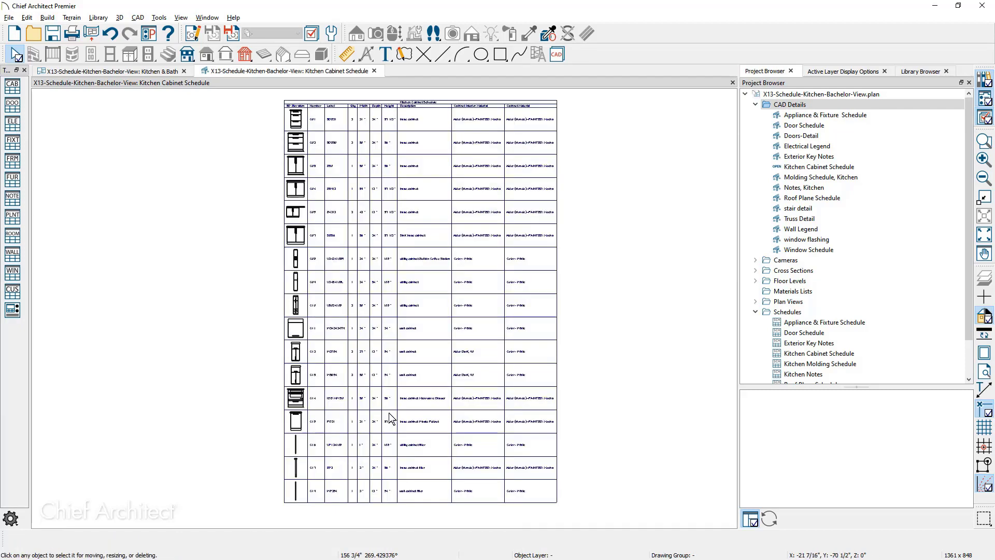
Open the specification of the base cabinet Microwave Drawer from its row in the schedule.
scroll(453, 396, "up", 2)
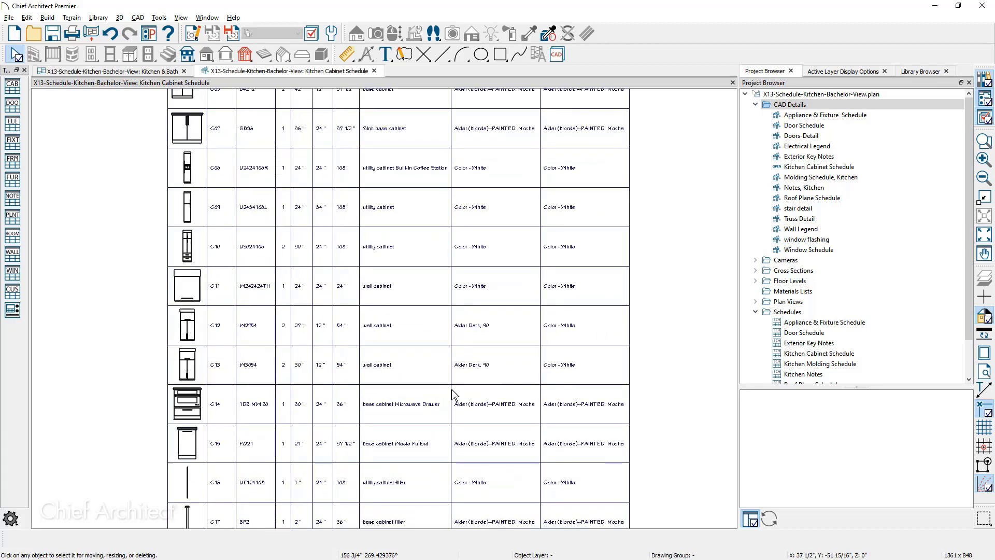
scroll(453, 397, "up", 1)
scroll(450, 394, "up", 1)
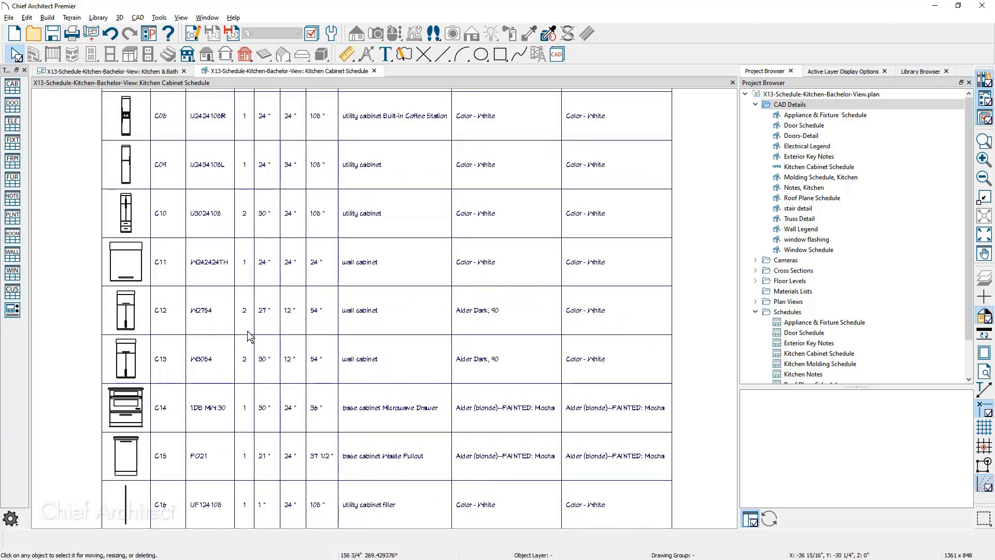
scroll(163, 328, "up", 2)
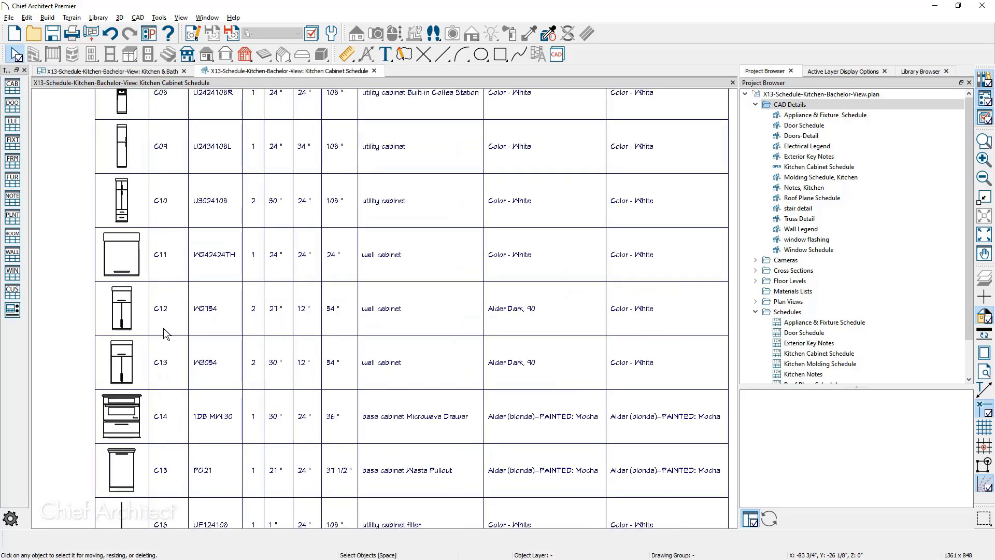
middle_click_drag(166, 334, 142, 331)
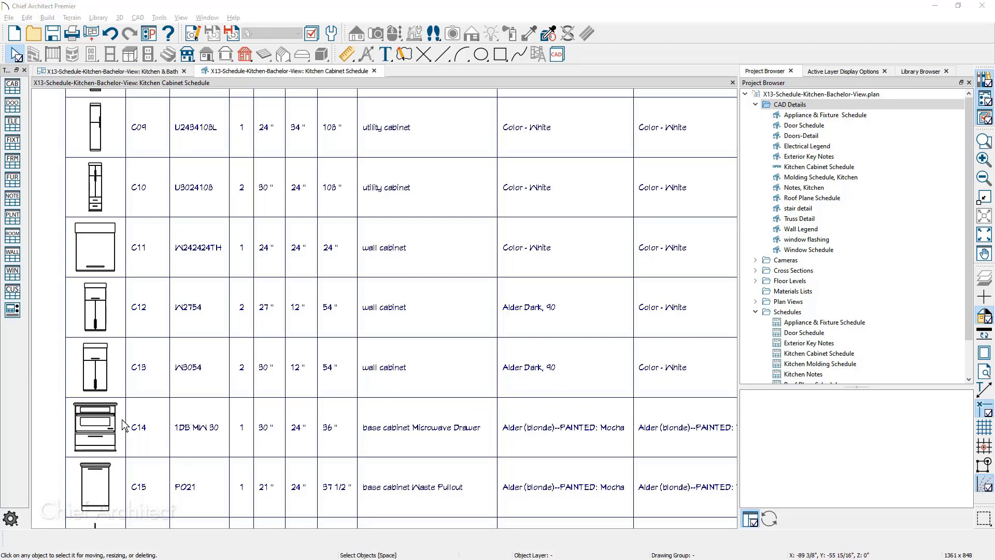
left_click(100, 433)
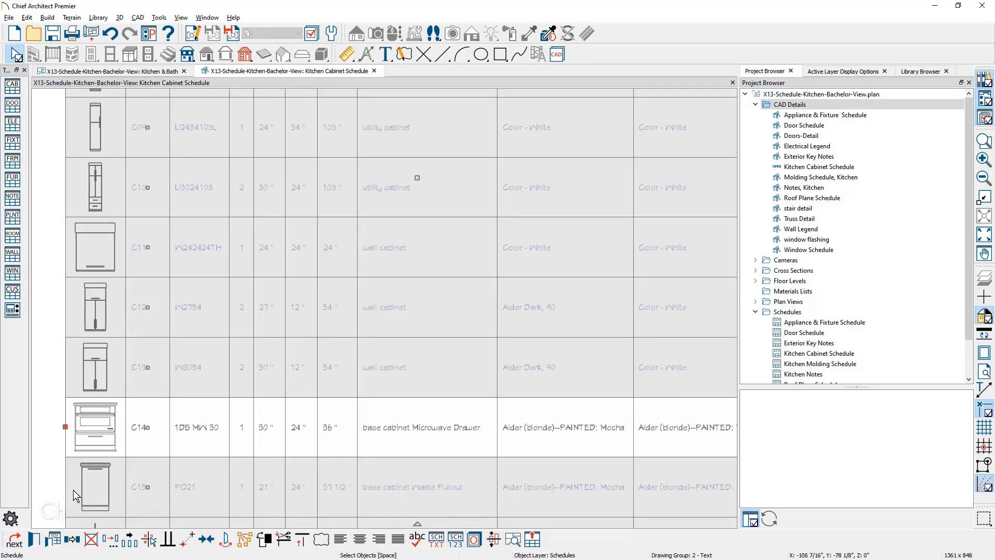
left_click(54, 541)
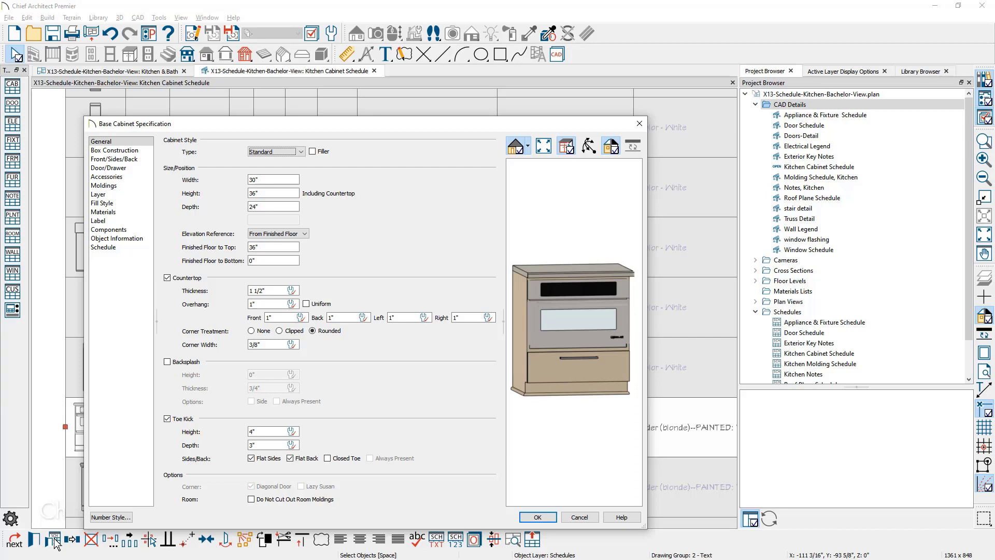
Examine the Fixture schedule category of the cabinet's built-in appliance without changing it, and locate the cabinet in the floor plan.
left_click(555, 340)
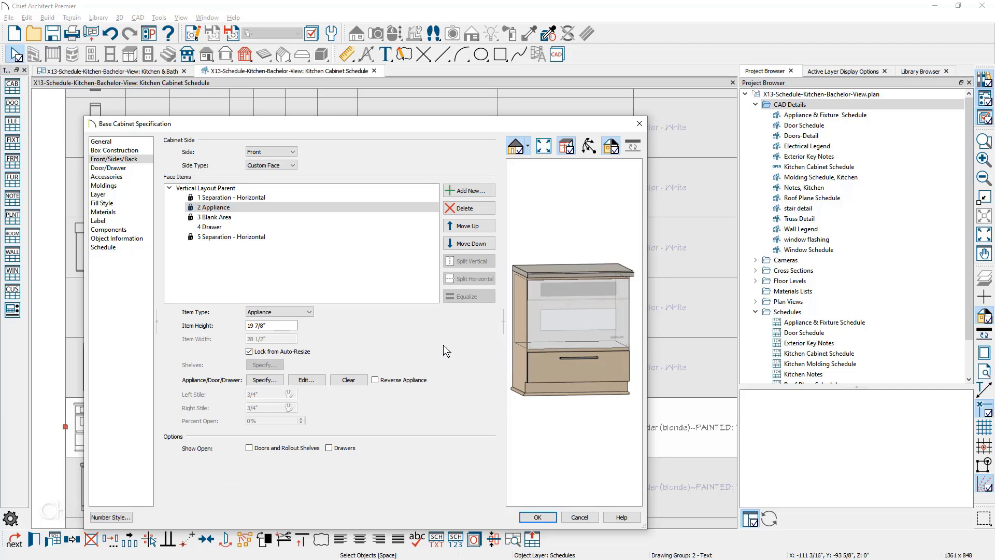
left_click(315, 381)
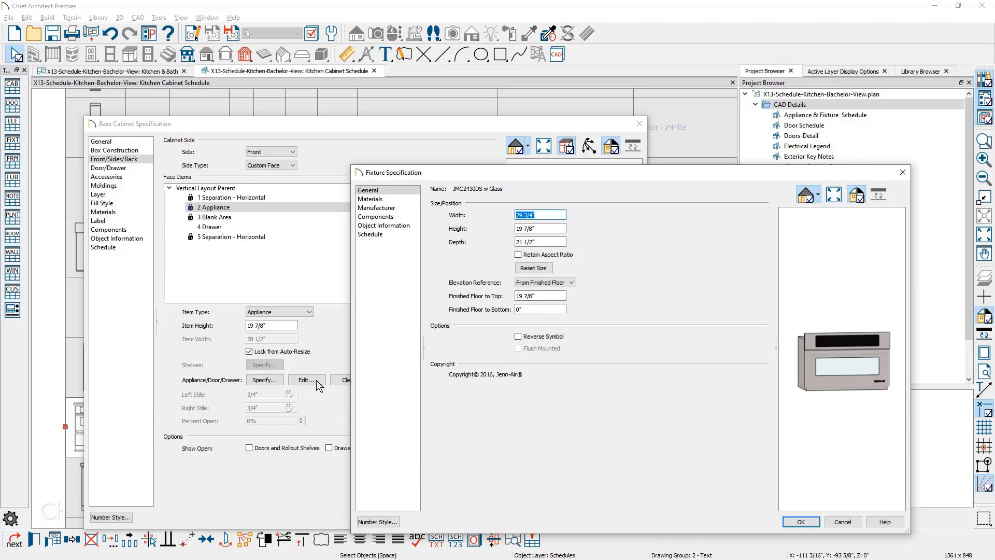
left_click(383, 235)
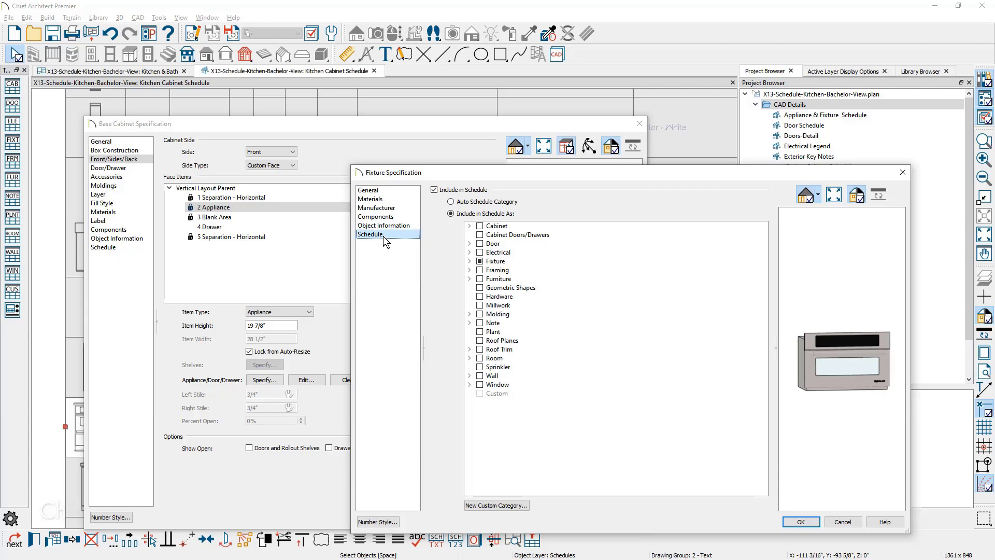
left_click(470, 261)
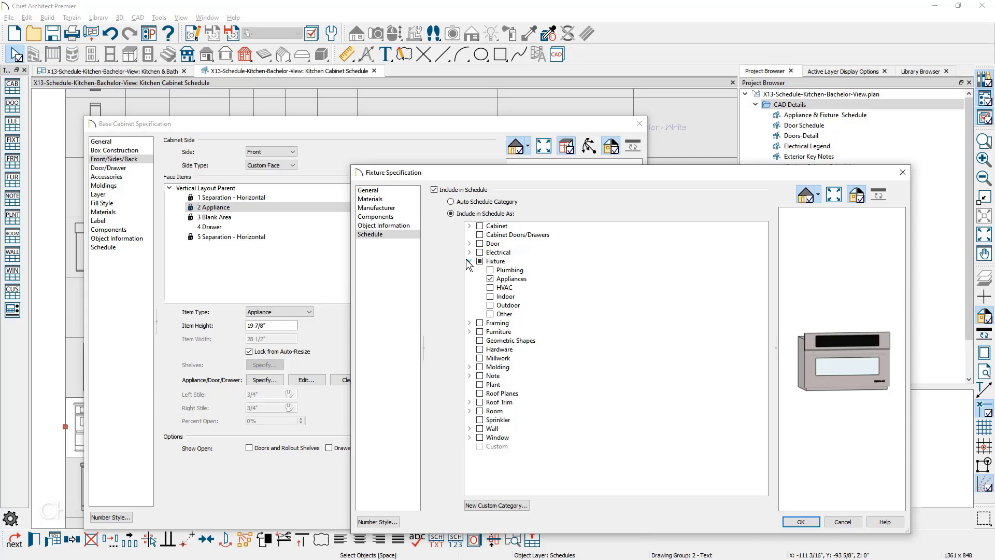
left_click(843, 521)
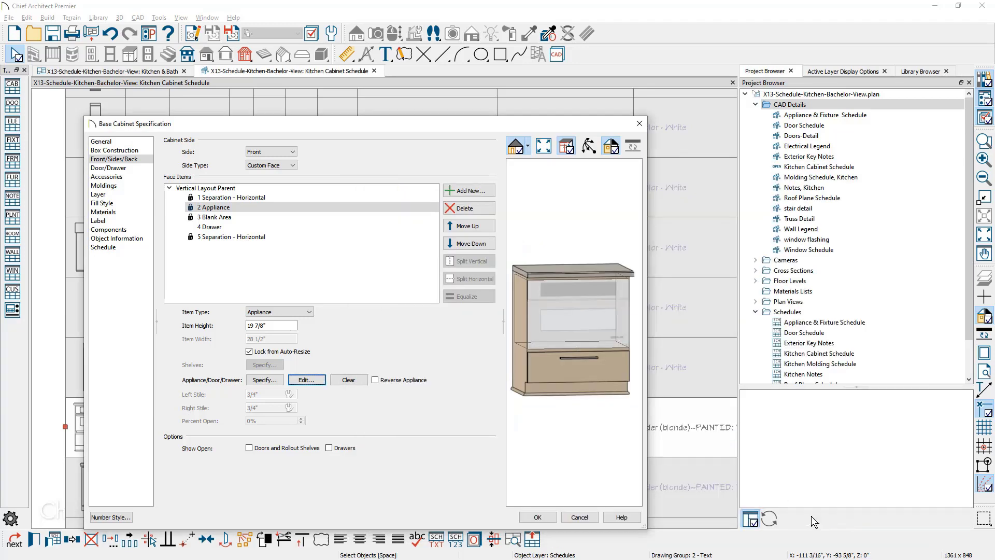
left_click(581, 516)
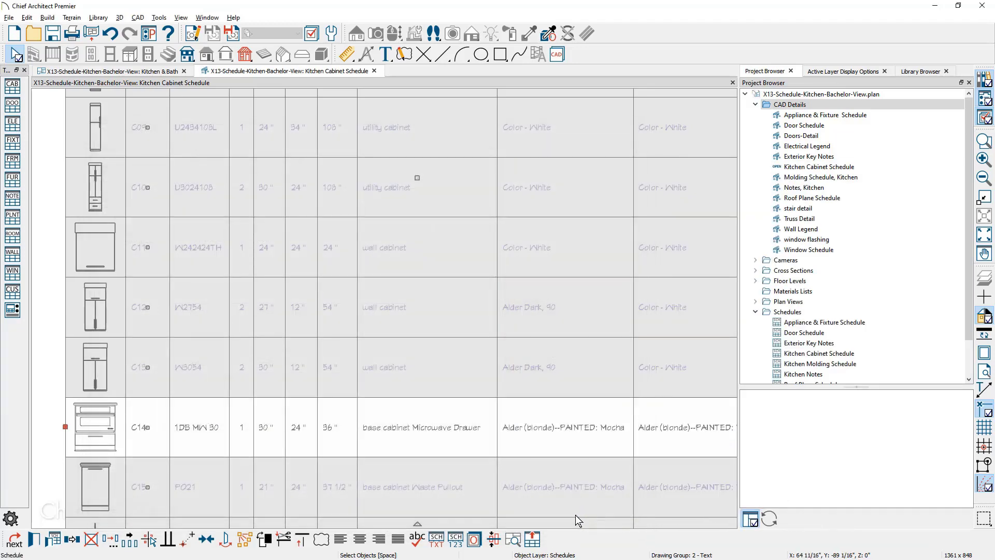
left_click(517, 542)
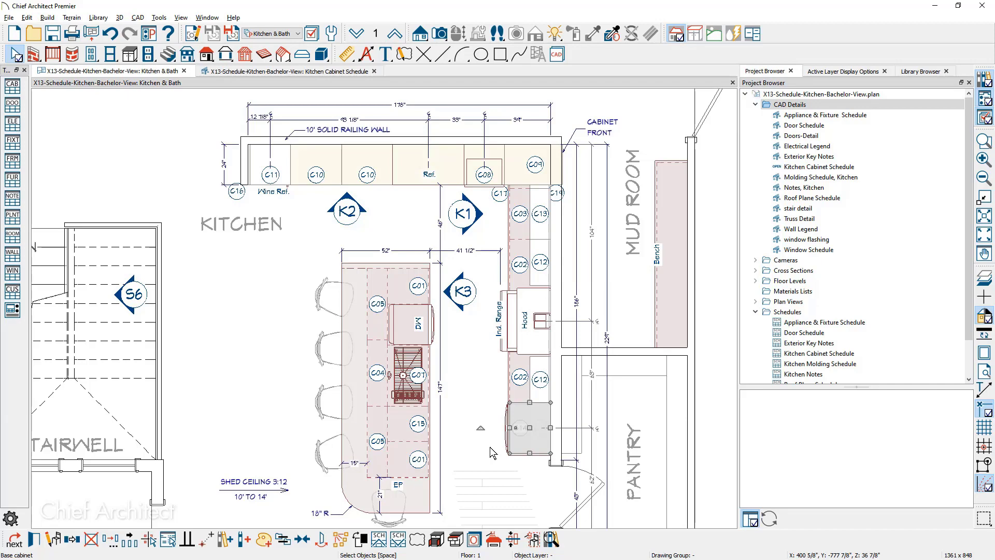
left_click(332, 72)
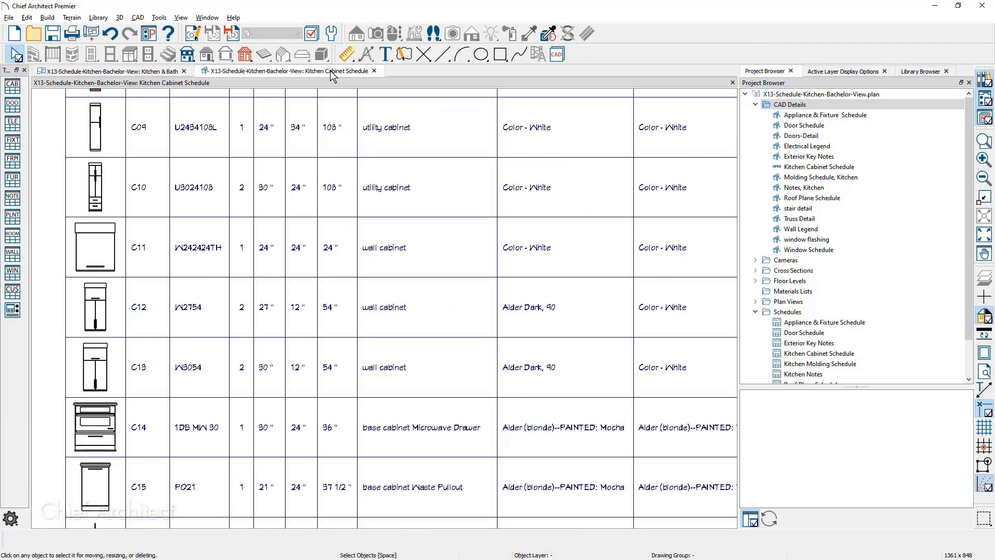
Turn off the use of callouts for the cabinet schedule's labels and check the labels in the Kitchen & Bath plan view.
double_click(338, 144)
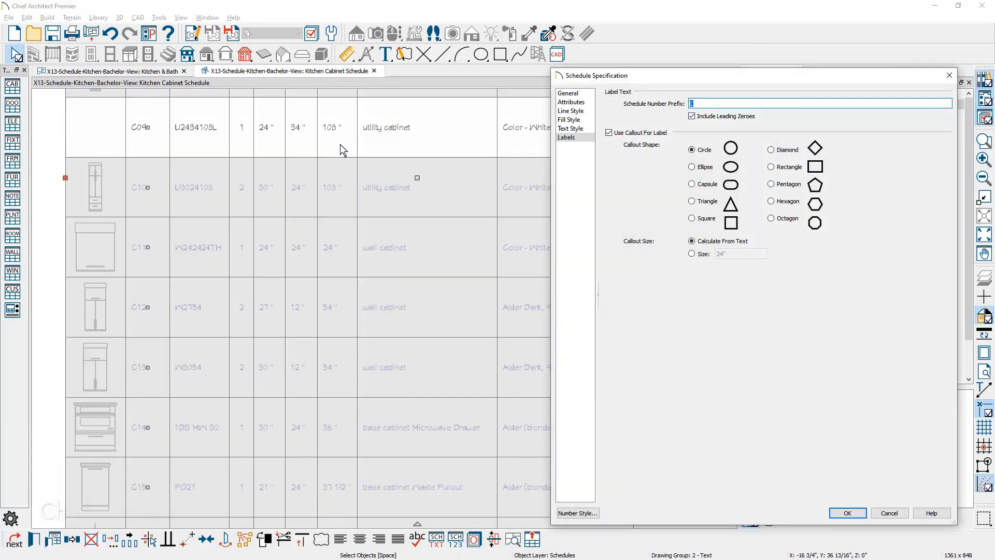
left_click(609, 134)
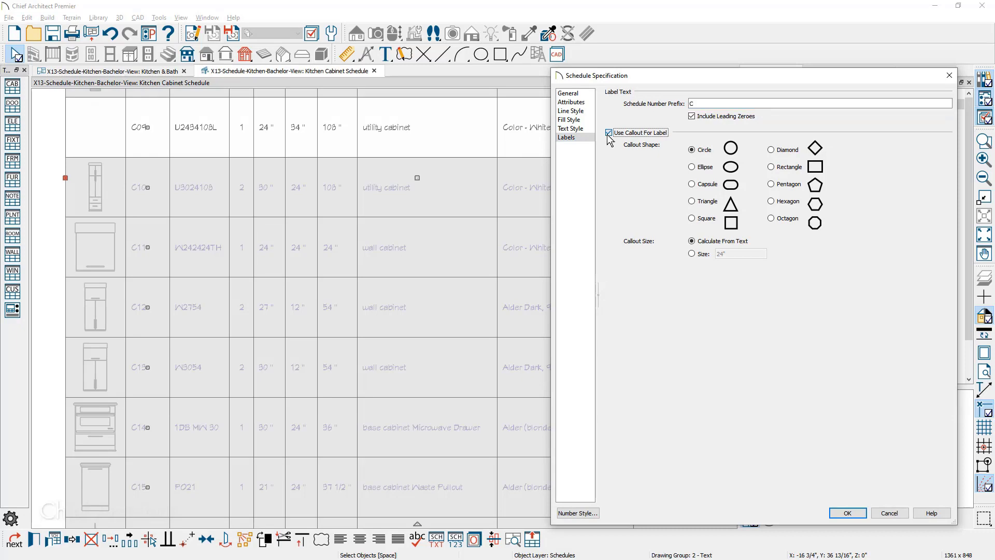
left_click(849, 513)
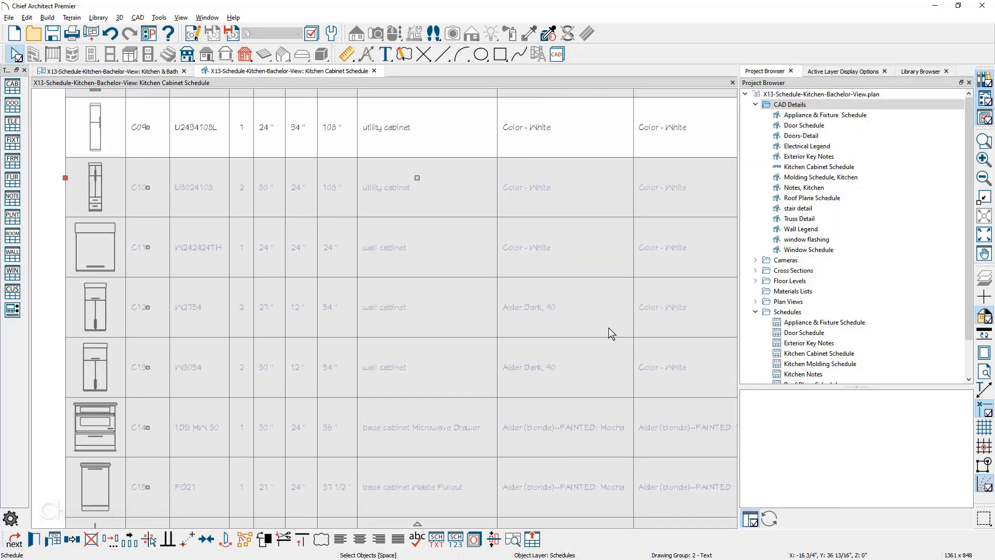
left_click(151, 74)
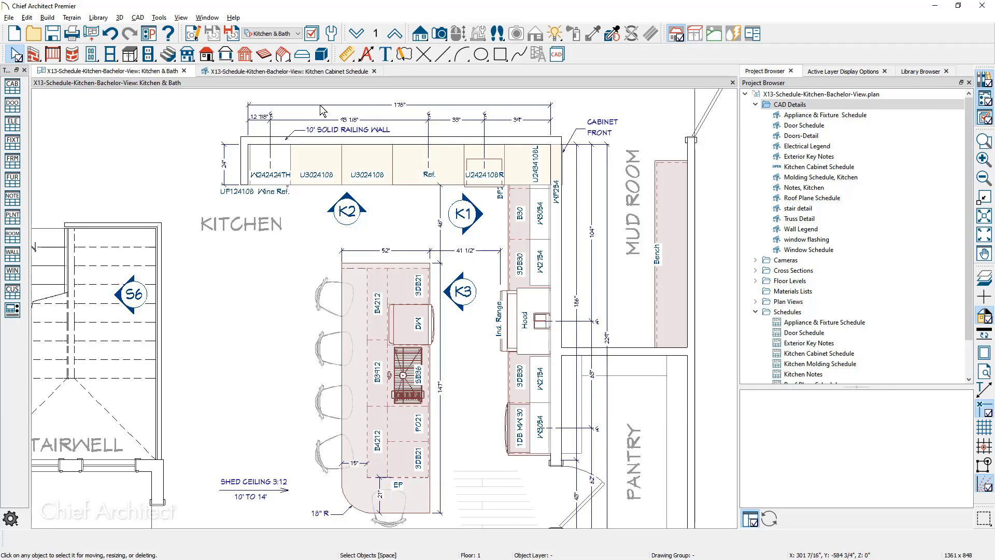
Include the Cabinet Doors/Drawers category in the Kitchen Cabinet Schedule and inspect the Island End Panel row.
left_click(326, 72)
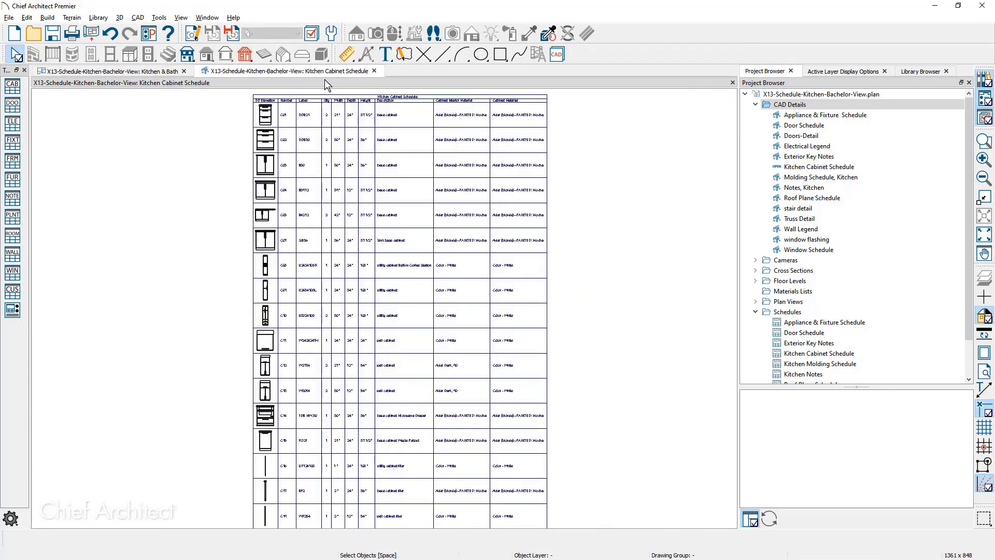
double_click(339, 165)
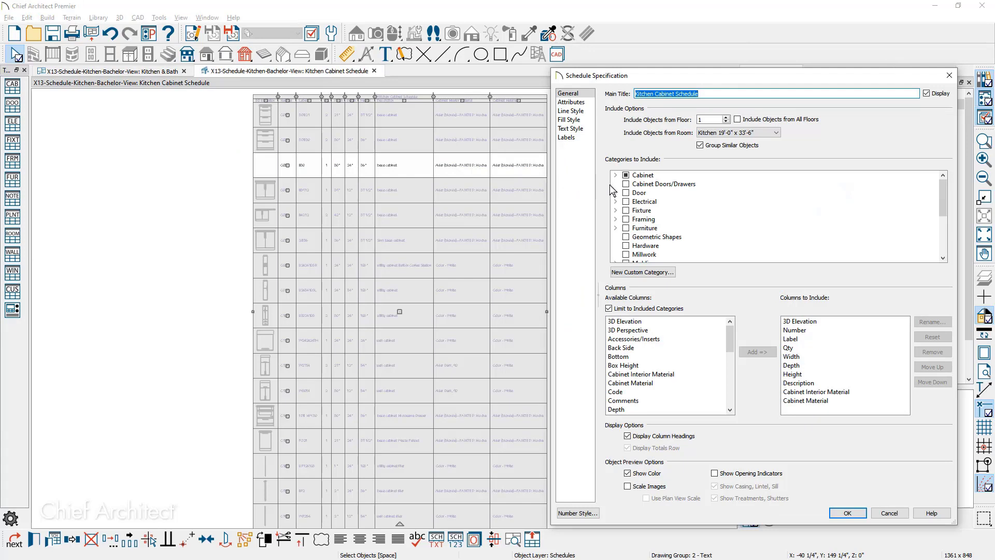
left_click(626, 184)
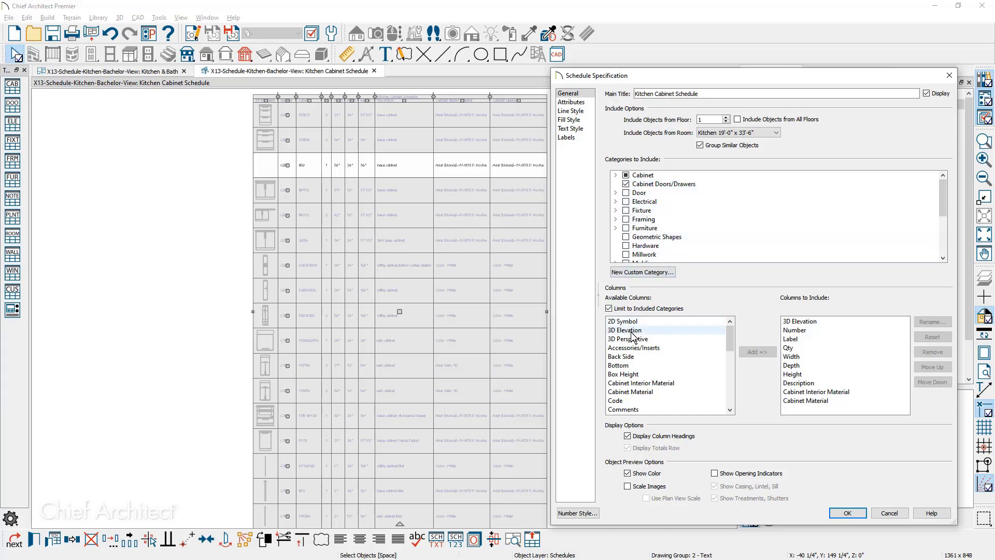
left_click_drag(731, 332, 736, 394)
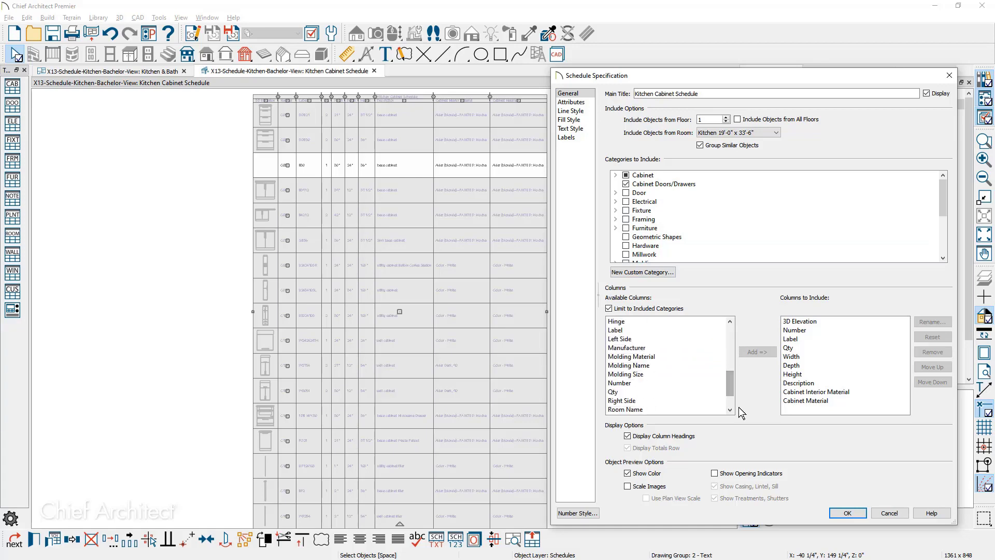
left_click(855, 513)
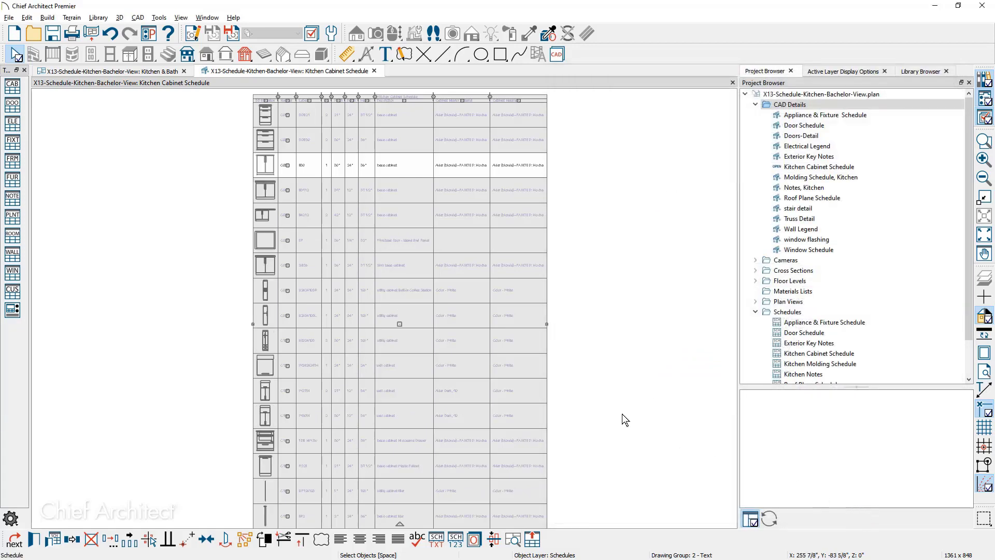
left_click(237, 237)
scroll(257, 235, "up", 4)
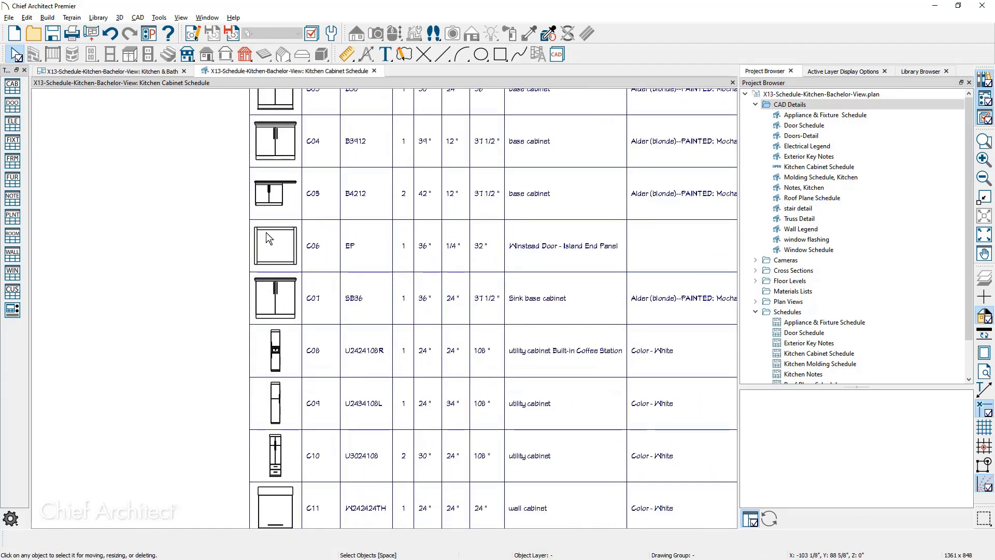
middle_click_drag(266, 236, 156, 283)
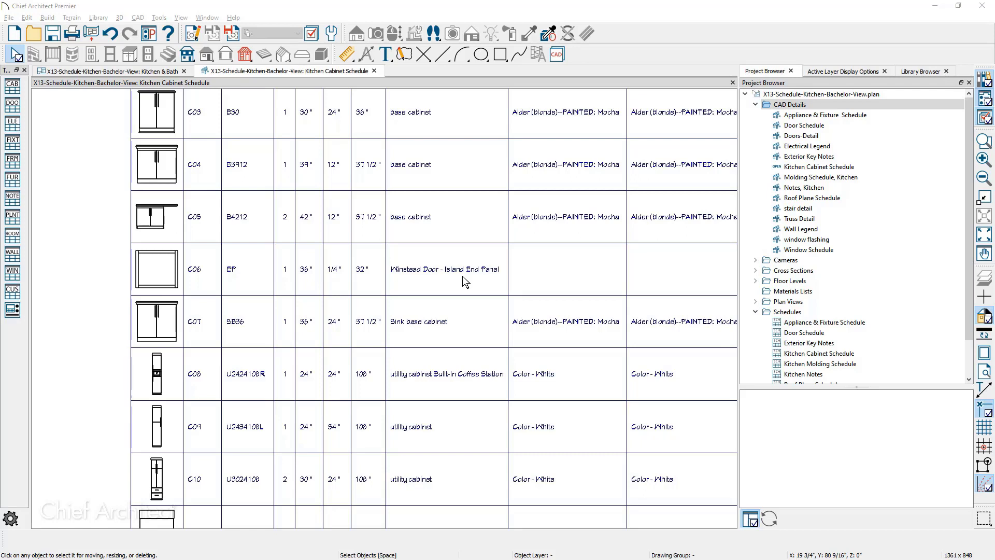
View the Kitchen Molding Schedule, and examine the molding profiles of the B30 base cabinet in the Kitchen & Bath plan view.
double_click(867, 366)
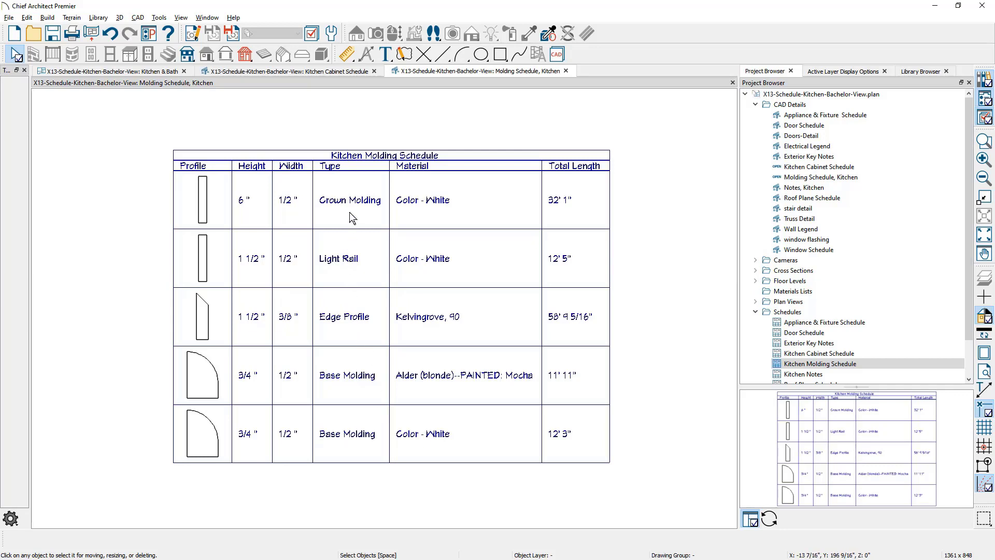
left_click(148, 71)
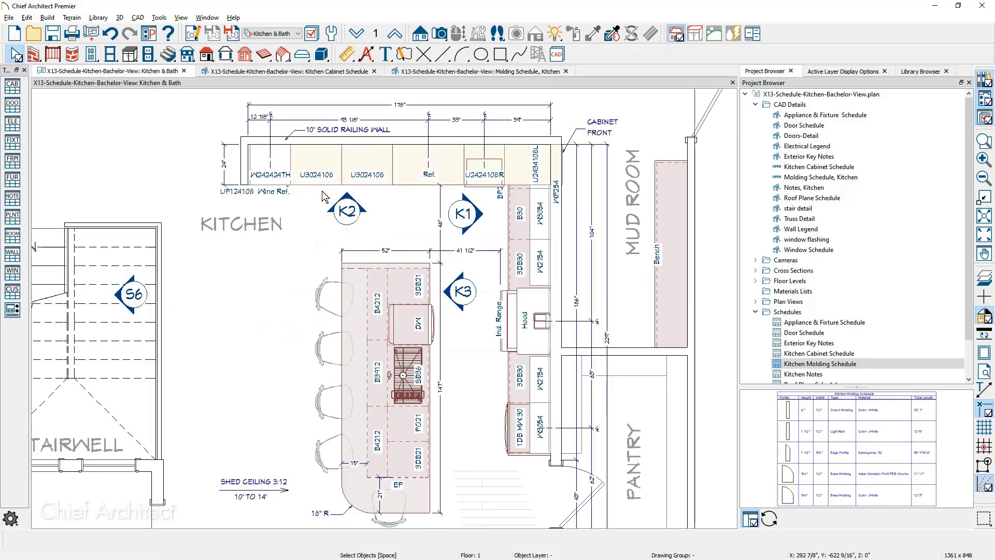
double_click(515, 238)
left_click(123, 186)
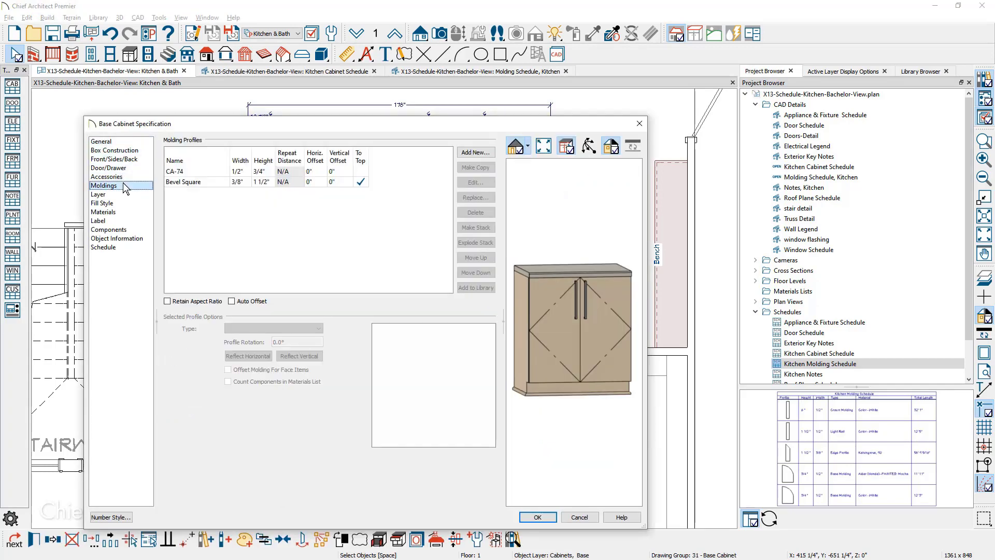
Examine the profile types of the cabinet's Bevel Square and CA-74 moldings without changing them, and return to the Kitchen Molding Schedule.
left_click(177, 184)
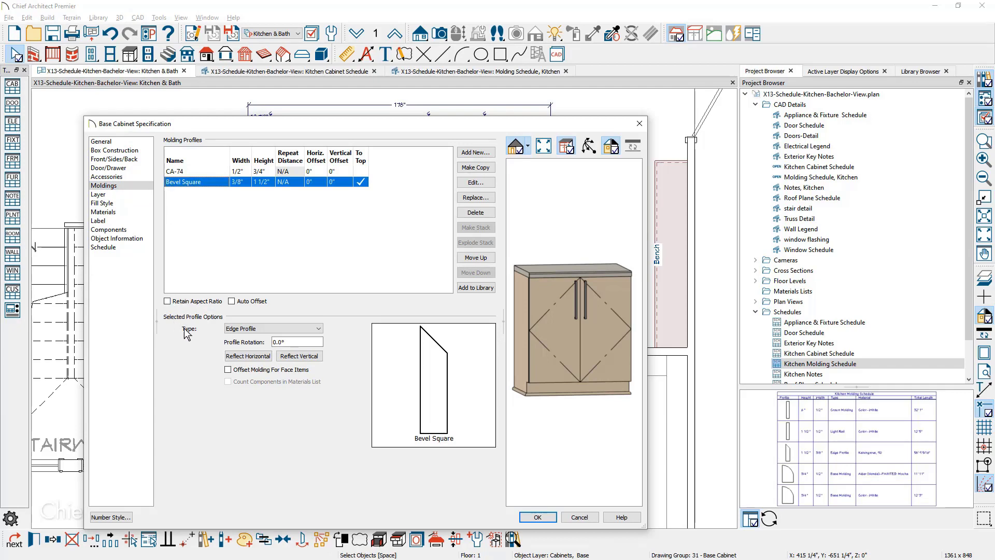
left_click(323, 329)
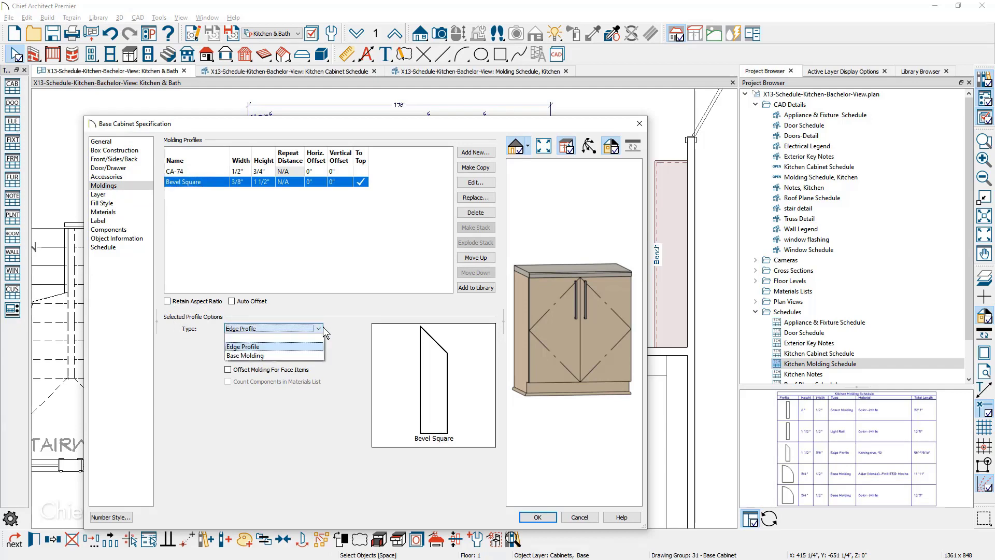
left_click(323, 327)
left_click(216, 173)
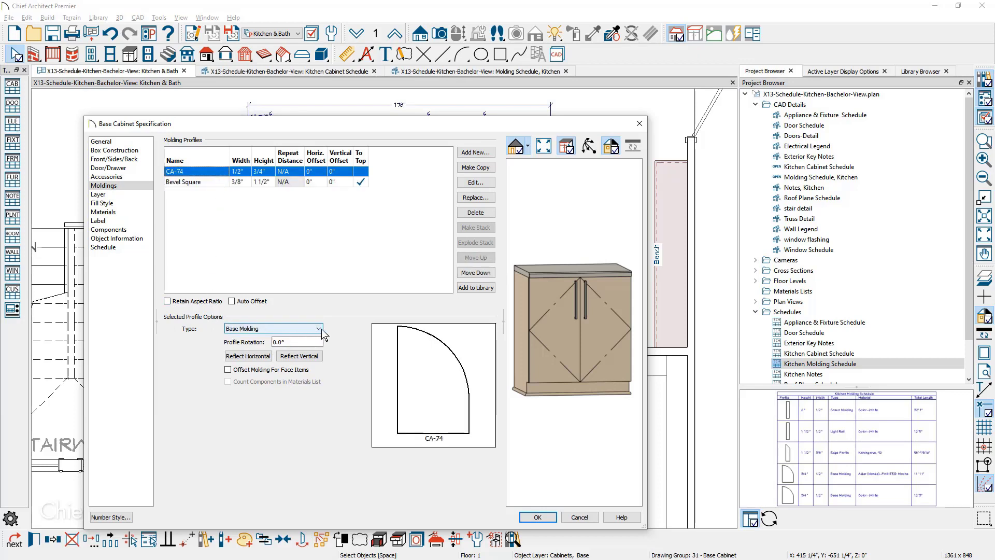
left_click(640, 124)
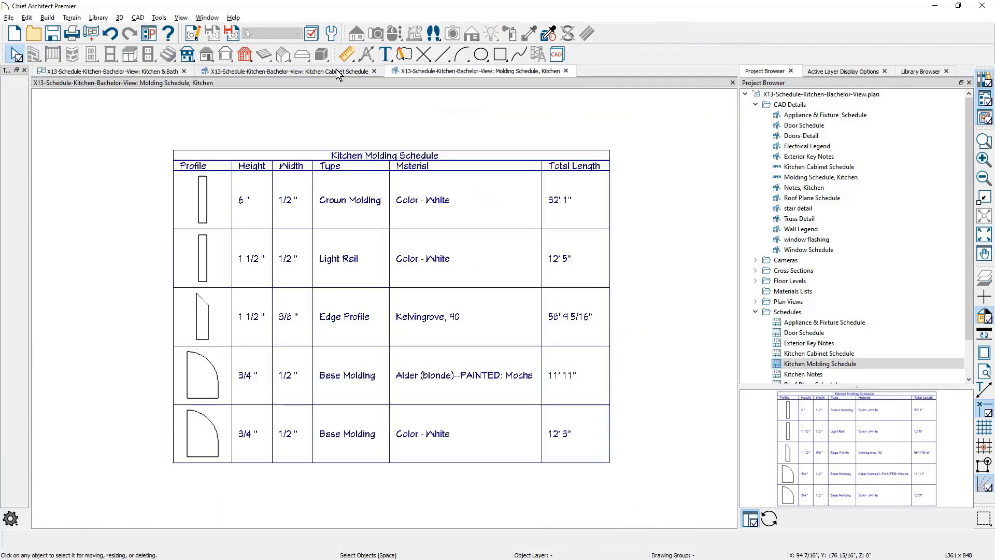
key("ctrl+Tab")
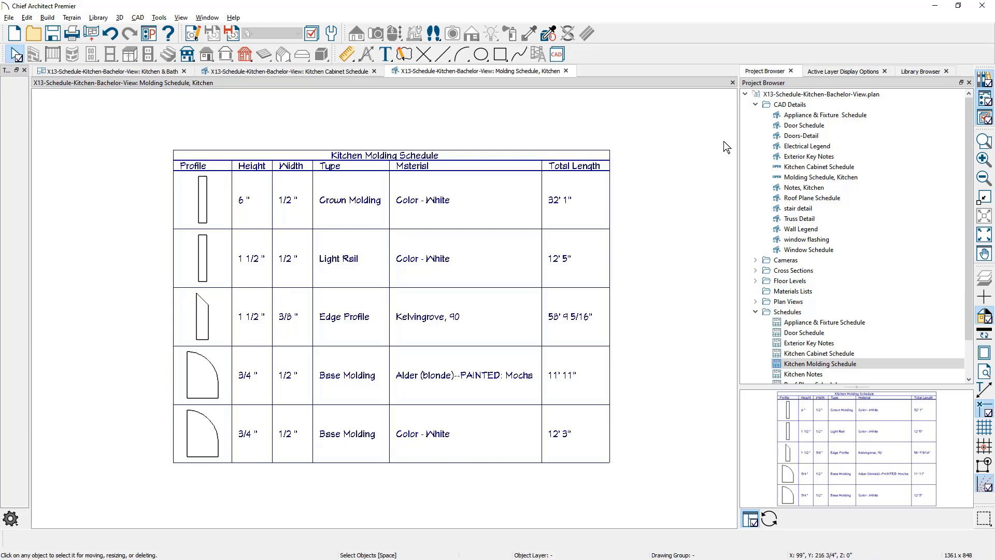
Create a new CAD detail named Plan Moldings.
left_click(798, 106)
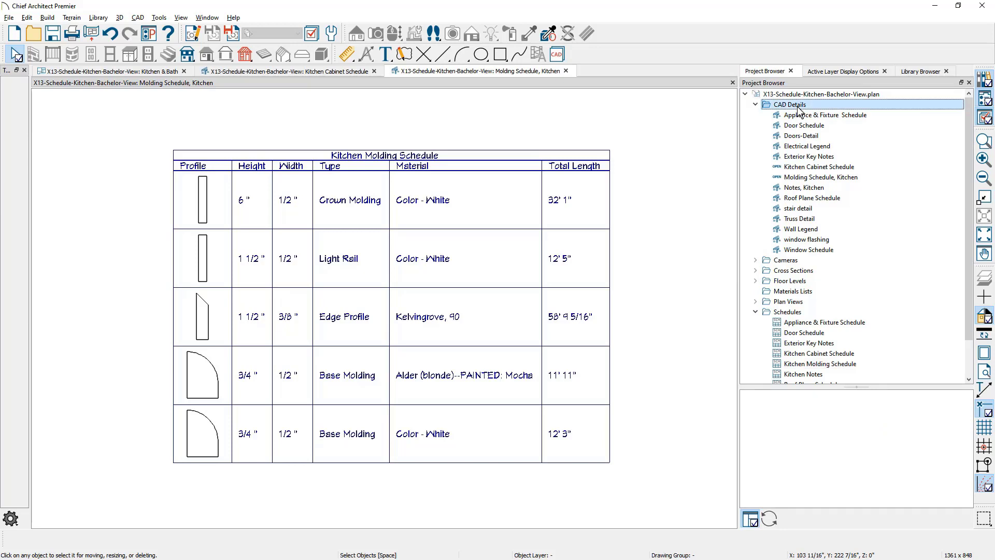
right_click(800, 111)
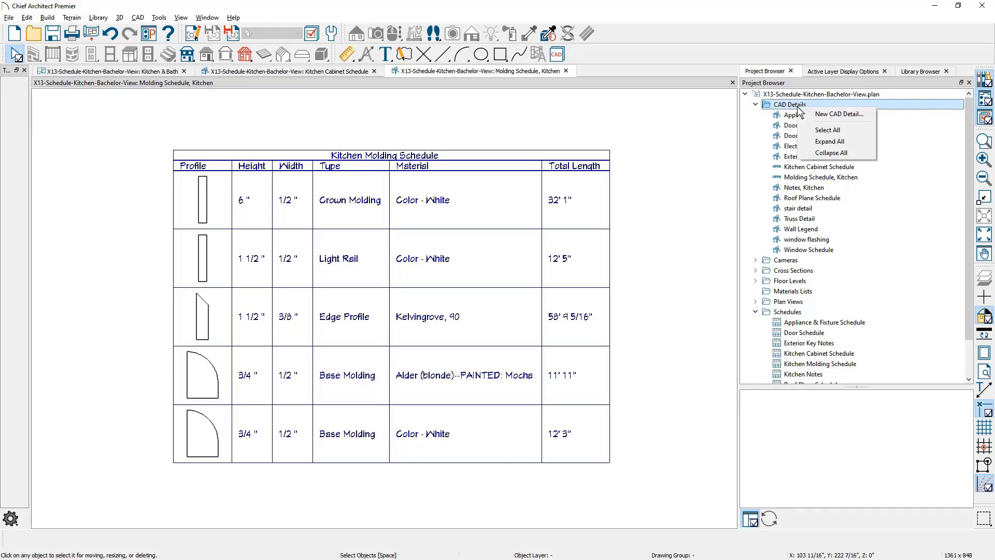
left_click(861, 116)
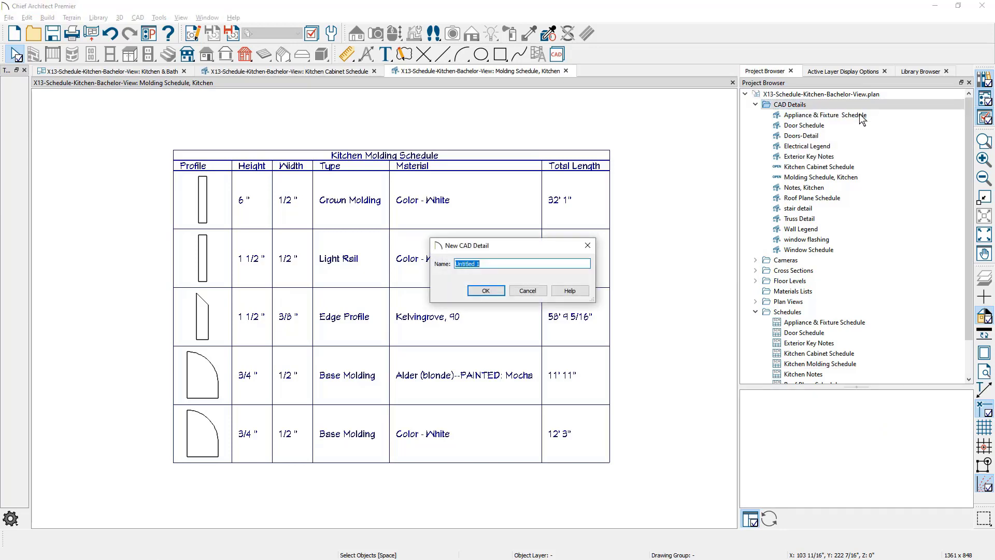
type("Plan Moldings")
key("Return")
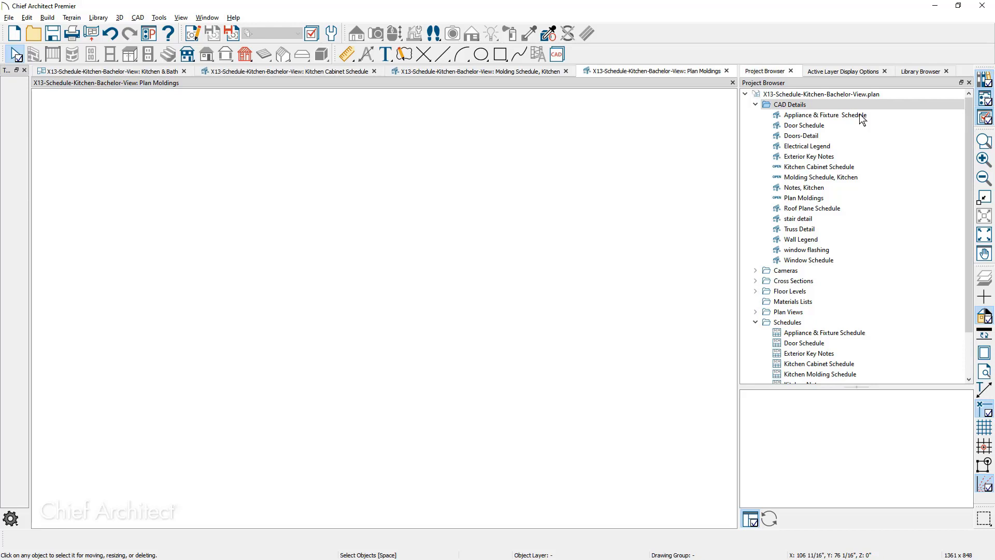
Set the layer set of the Plan Moldings CAD detail to Detail Layer Set.
left_click(194, 36)
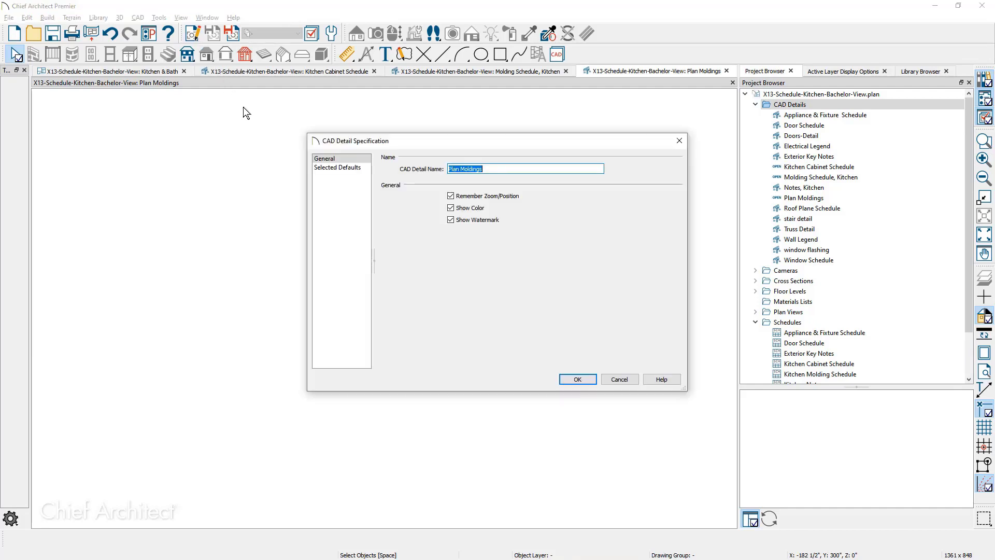
left_click(319, 168)
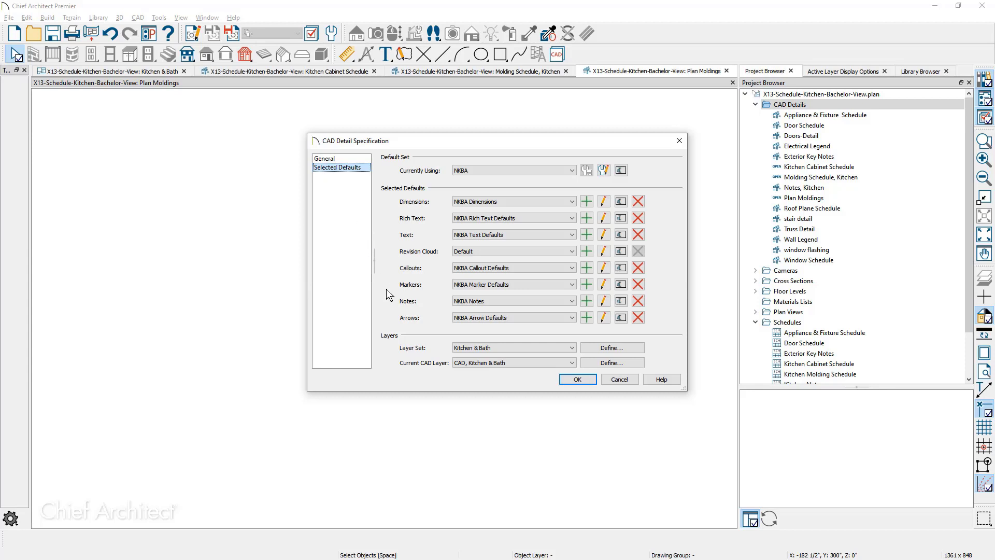
left_click(571, 349)
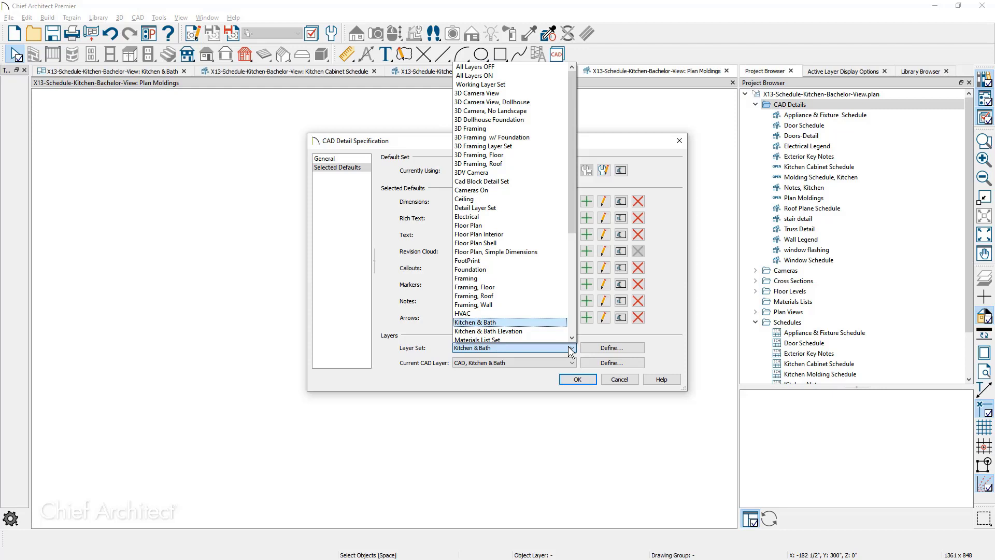
left_click(528, 207)
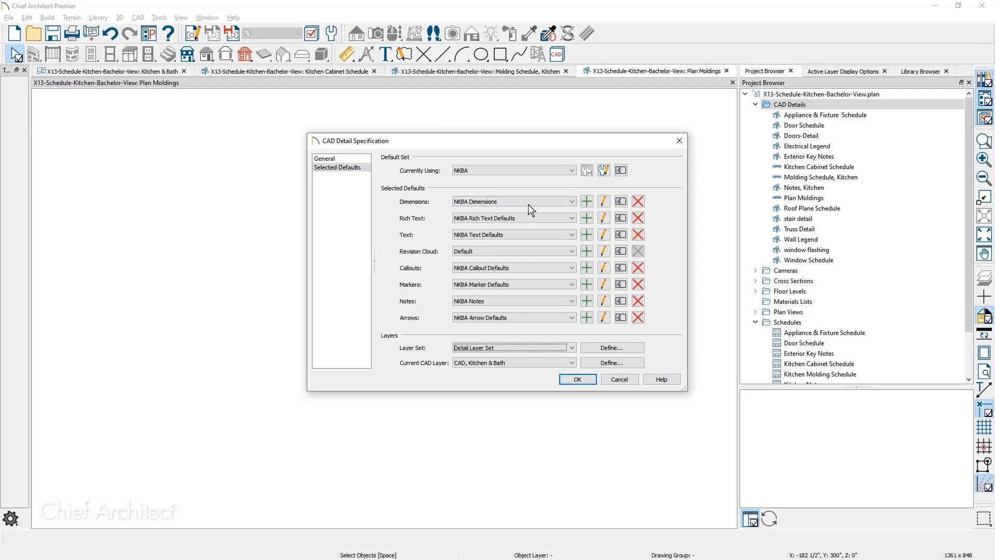
left_click(574, 378)
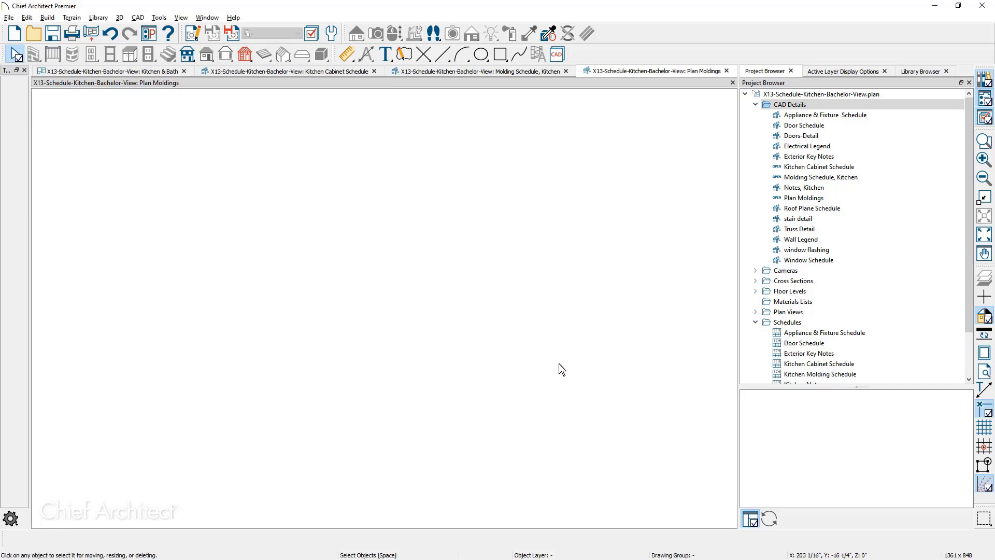
Place a custom schedule in the empty Plan Moldings CAD detail.
left_click(164, 19)
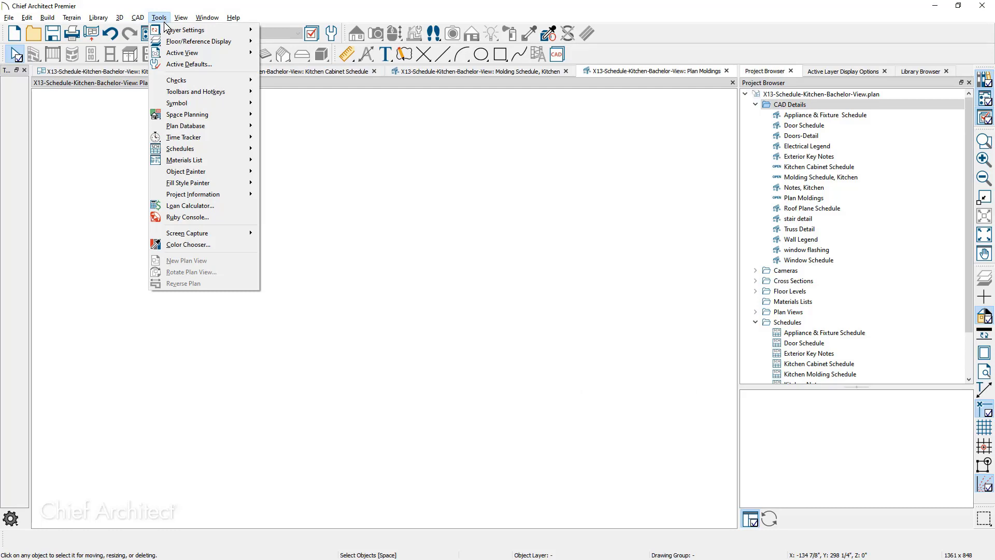
mouse_move(213, 148)
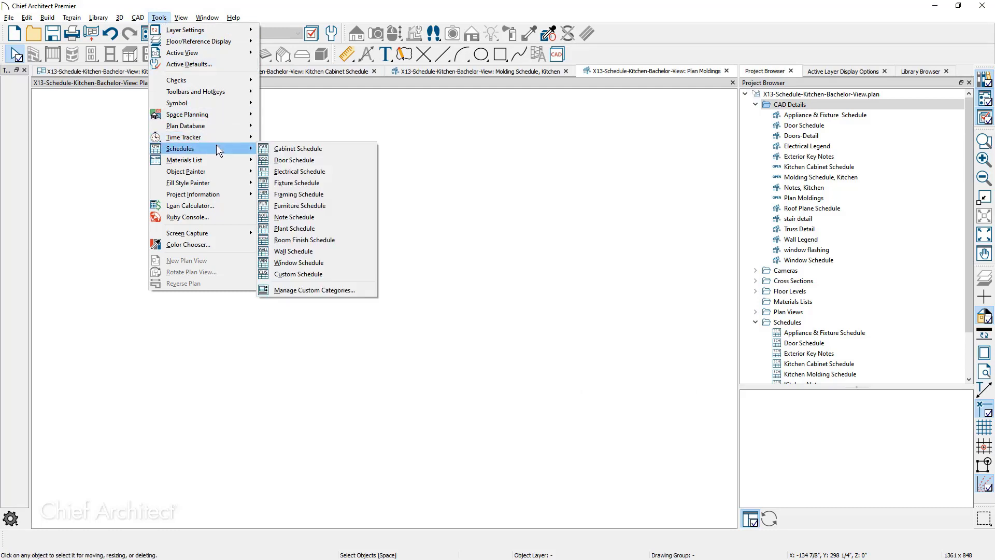
left_click(356, 271)
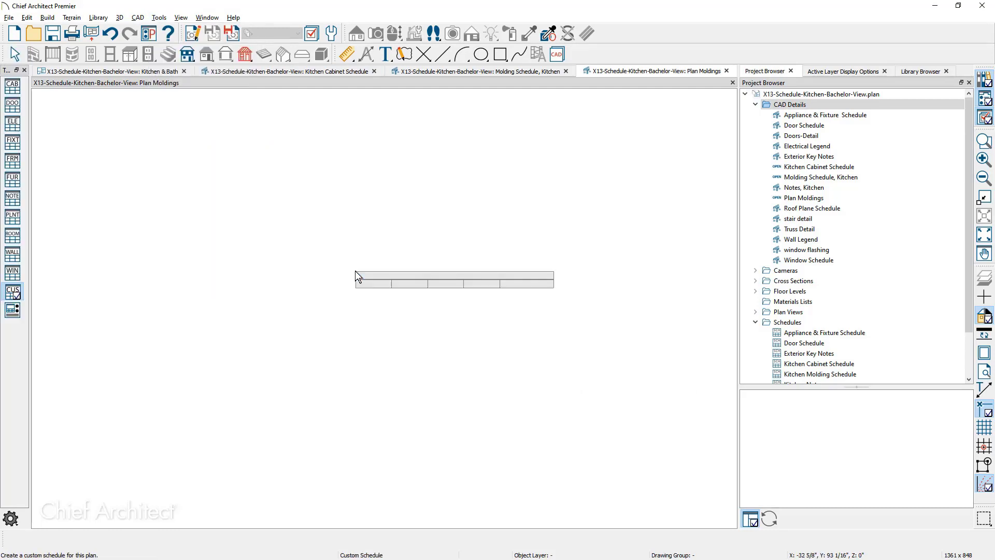
left_click(283, 189)
Include the Door/Window Casings, Door/Window Lintels, Room Moldings and Window Sills molding categories in the custom schedule.
double_click(322, 201)
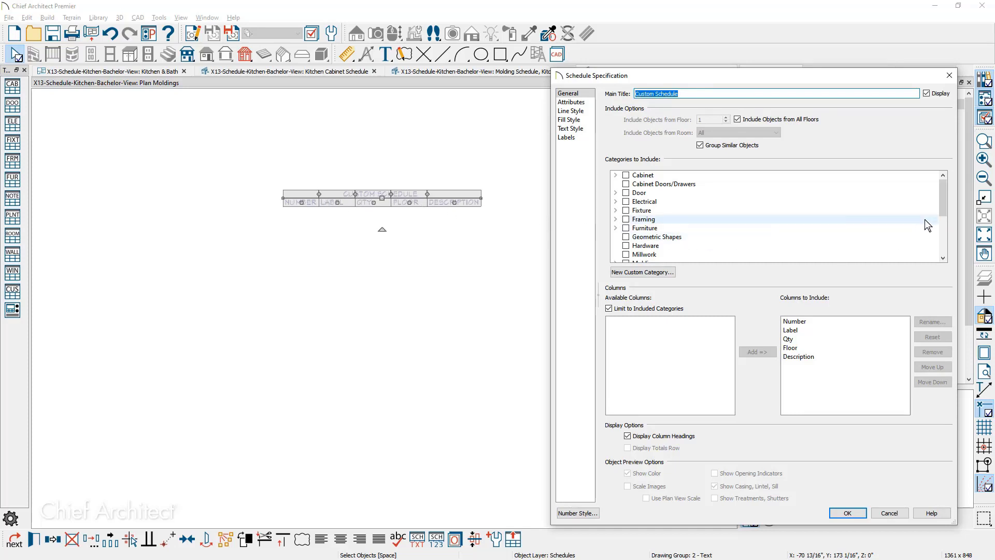
left_click_drag(946, 209, 946, 218)
scroll(944, 218, "down", 4)
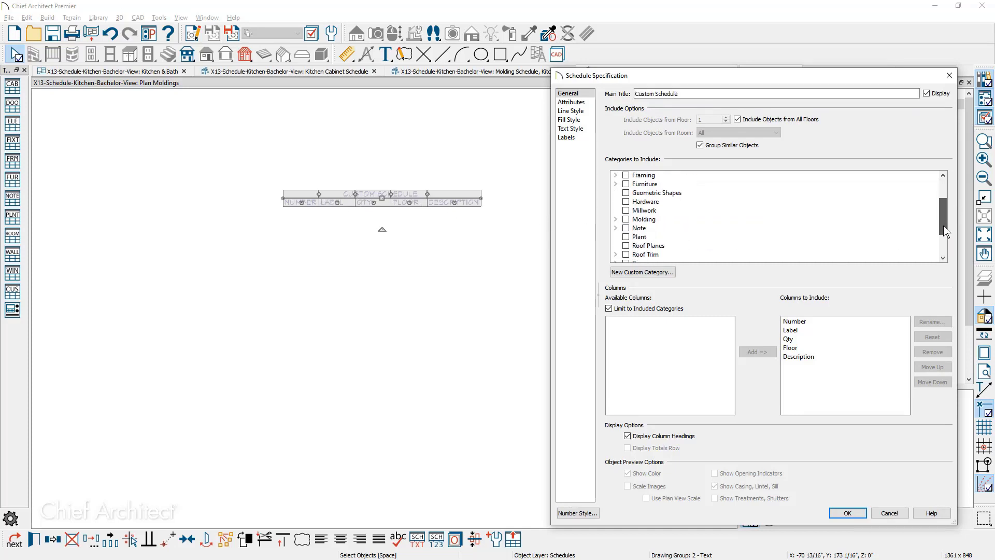
left_click(616, 220)
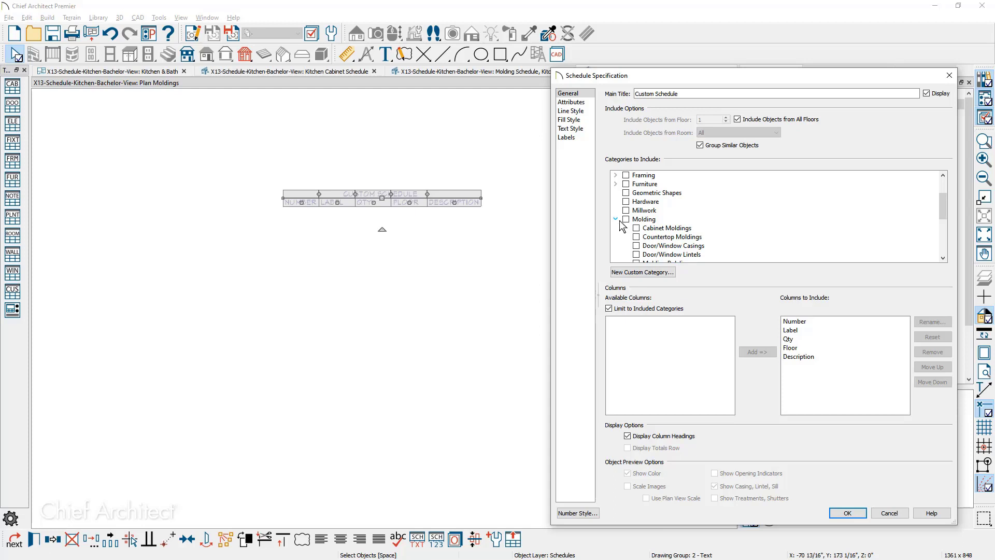
scroll(620, 220, "down", 1)
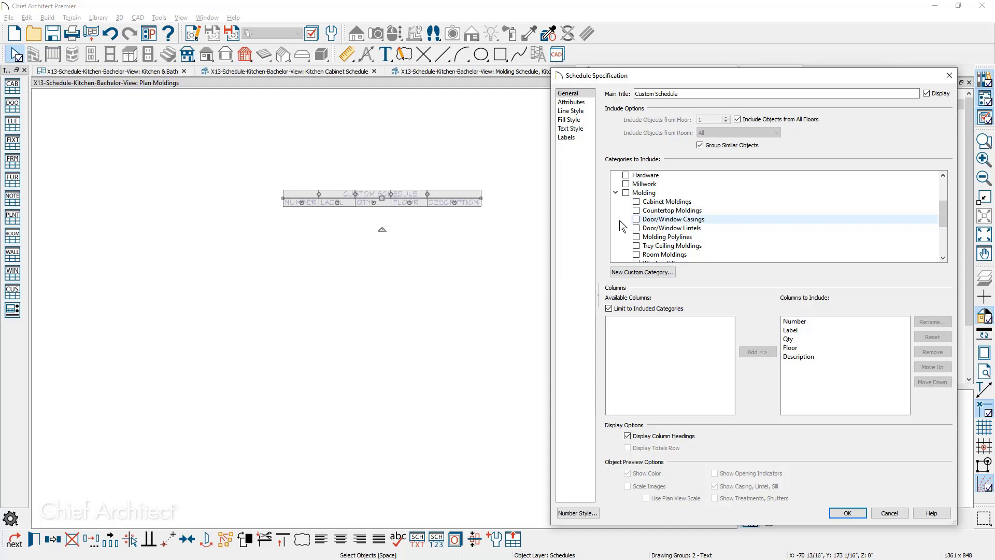
left_click(636, 220)
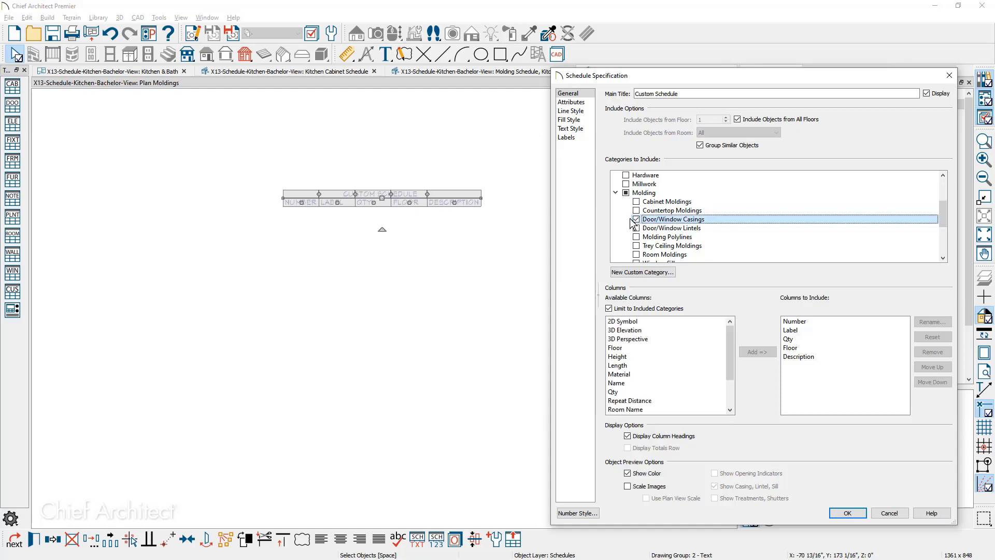
left_click(637, 228)
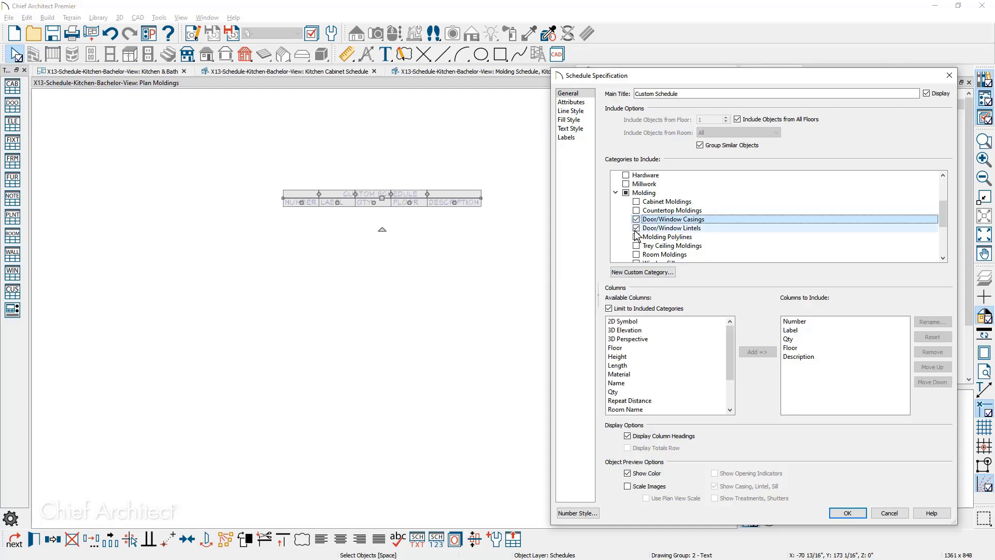
scroll(639, 231, "down", 1)
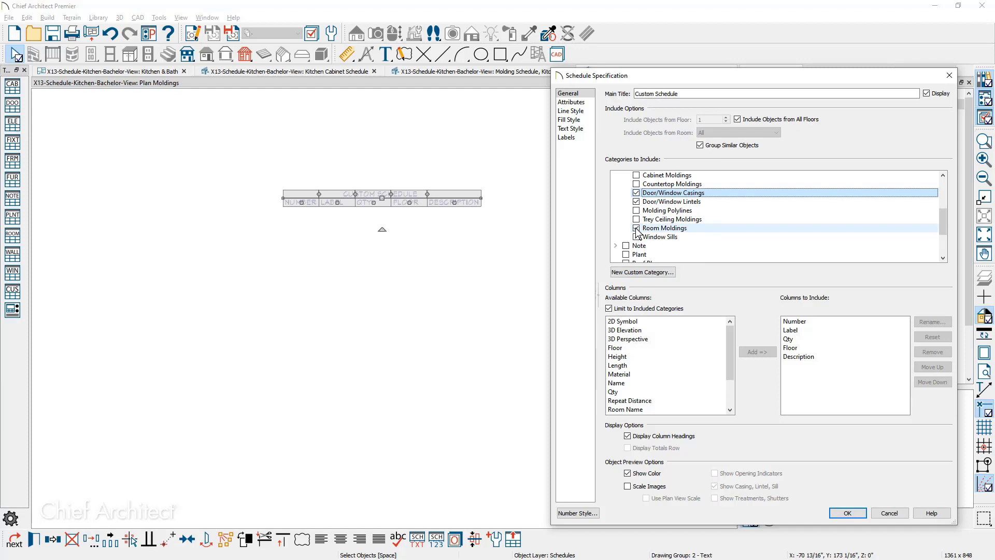
left_click(637, 228)
left_click(636, 236)
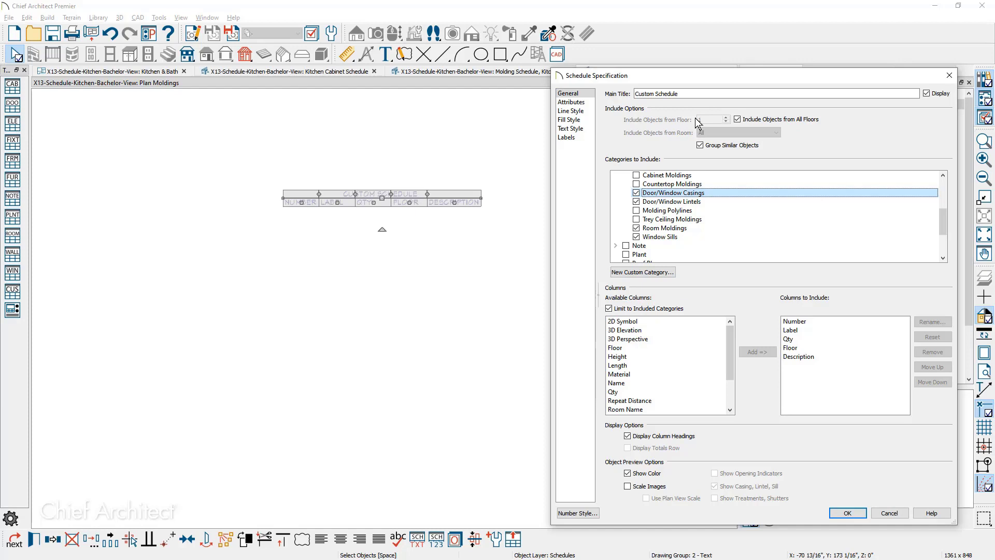
Title the schedule Molding Schedule and add the 2D Symbol column after Number, renamed as Profile.
double_click(649, 94)
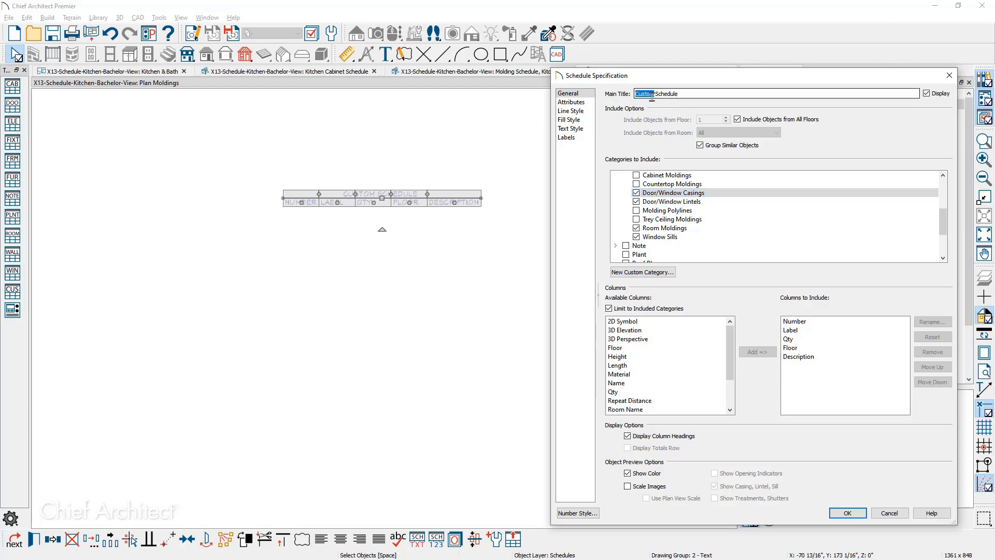
type("Molding")
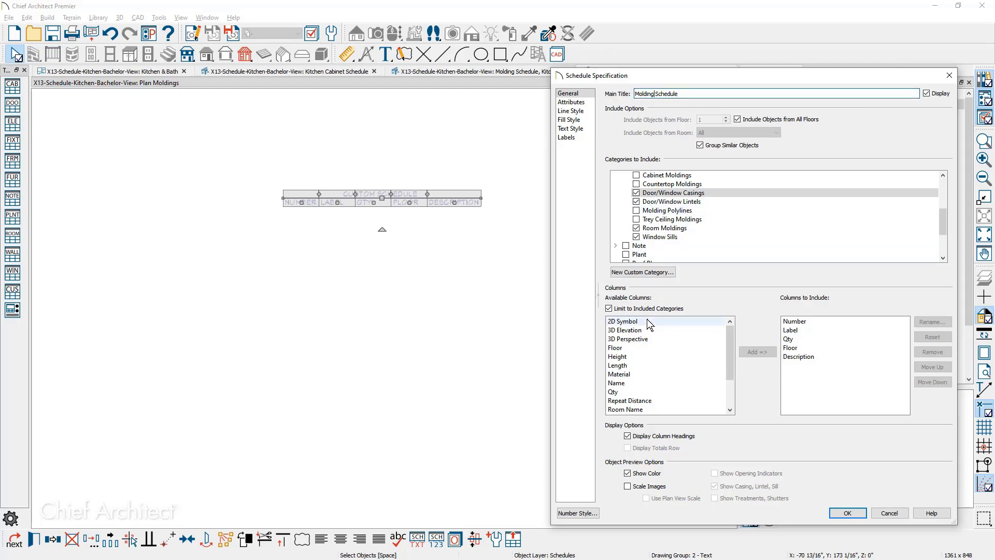
left_click(816, 321)
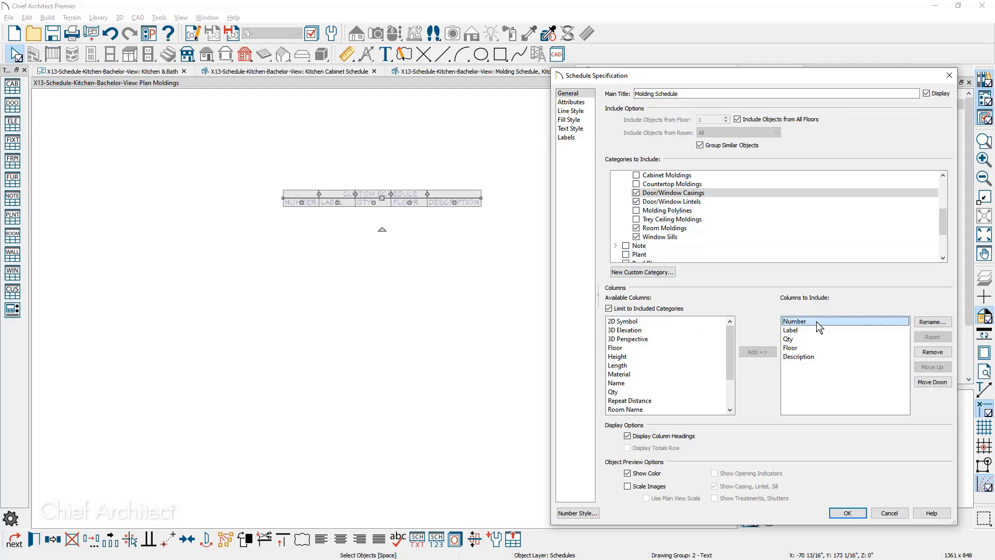
left_click(674, 322)
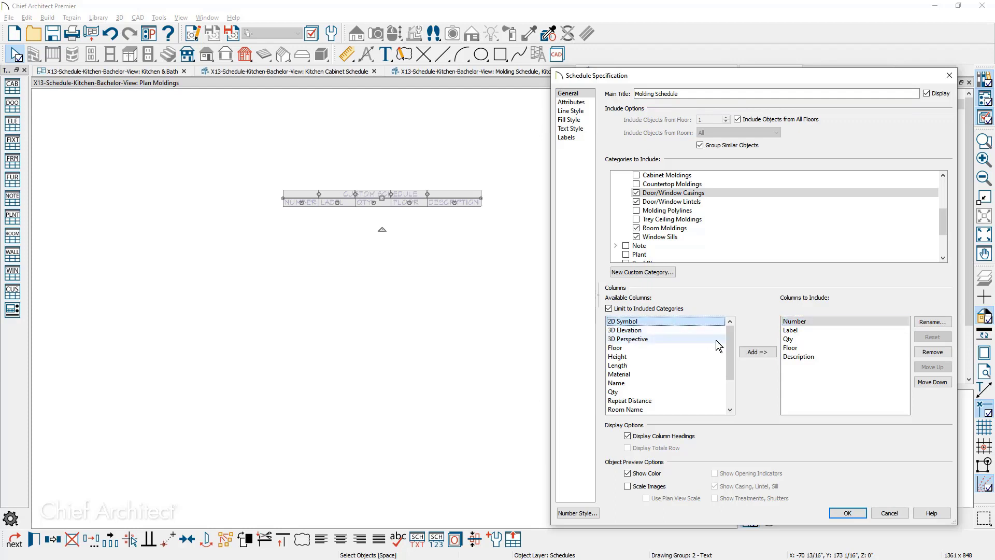
left_click(749, 351)
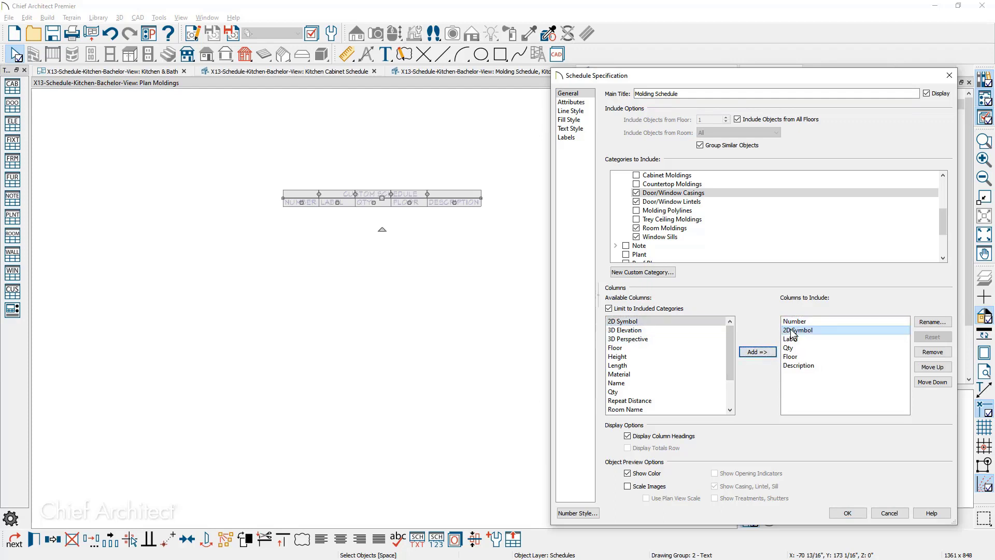
double_click(795, 330)
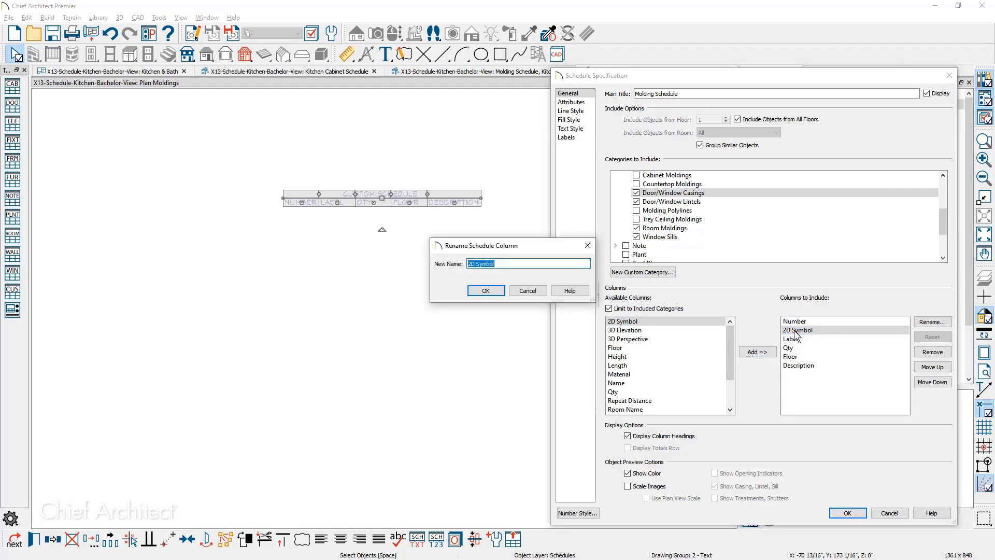
type("Profile")
key("Return")
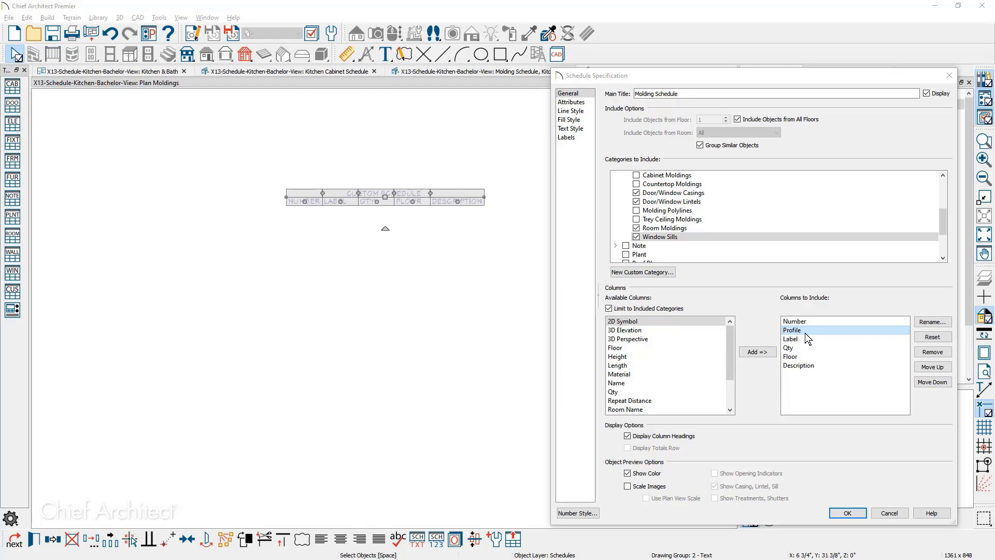
Remove the Number, Label, Qty, Floor and Description columns from the schedule, keeping only Profile.
left_click(804, 337)
left_click(810, 367, "shift")
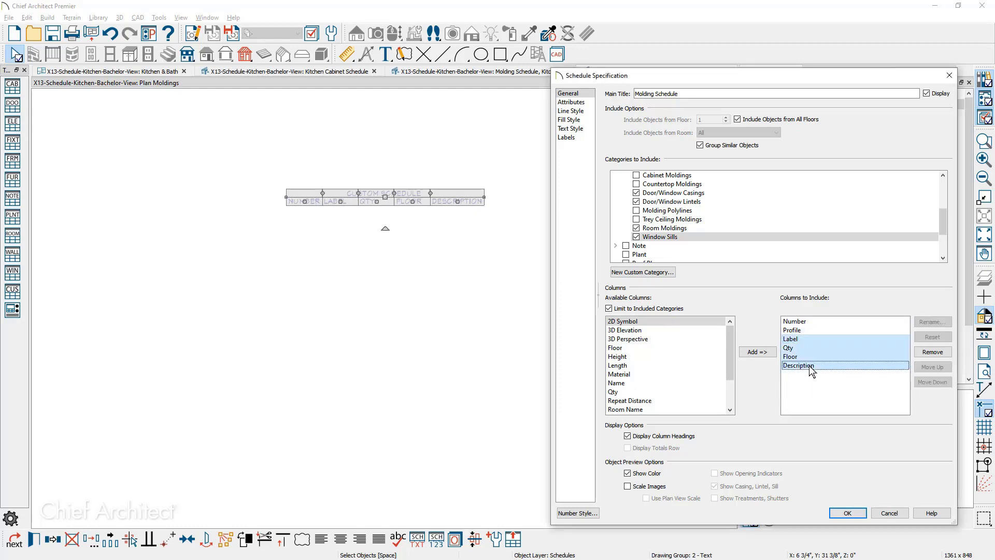
left_click(810, 323, "ctrl")
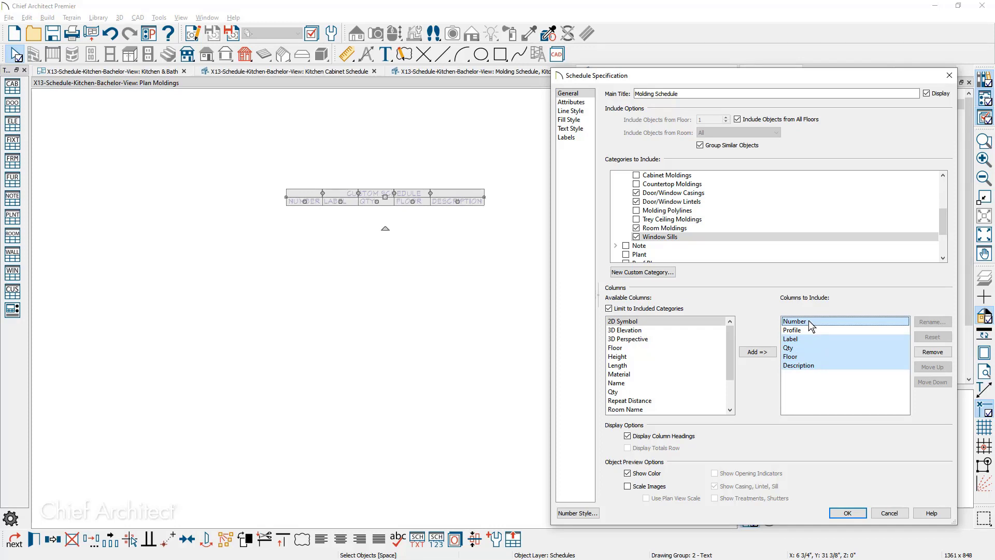
left_click(931, 353)
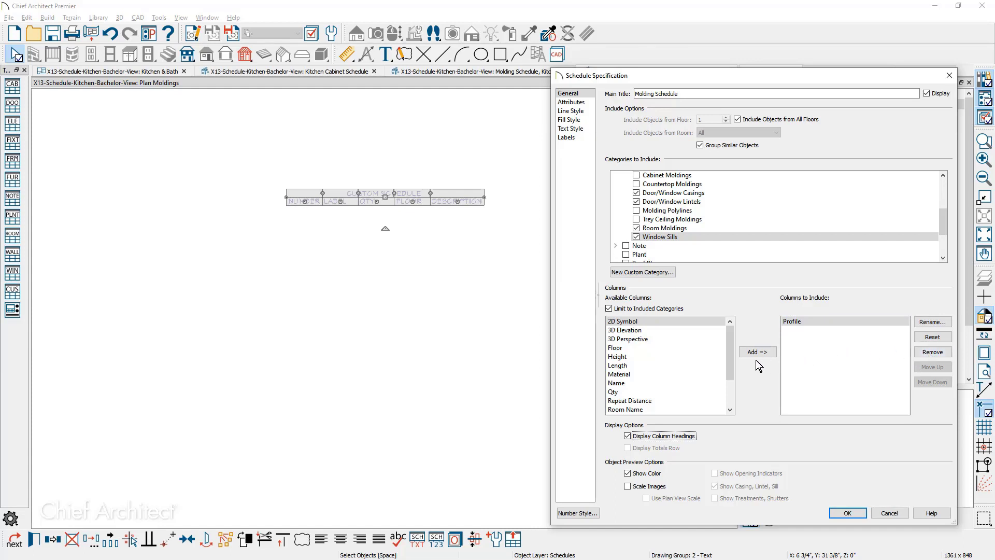
Add the Room Name, Length and Type columns after Profile and apply the Molding Schedule specification.
left_click(657, 409)
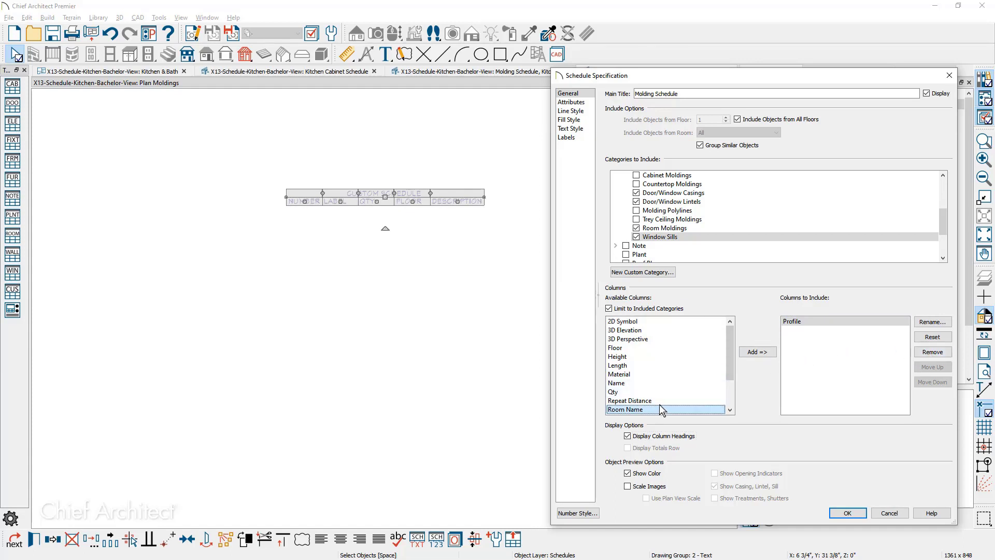
left_click(770, 355)
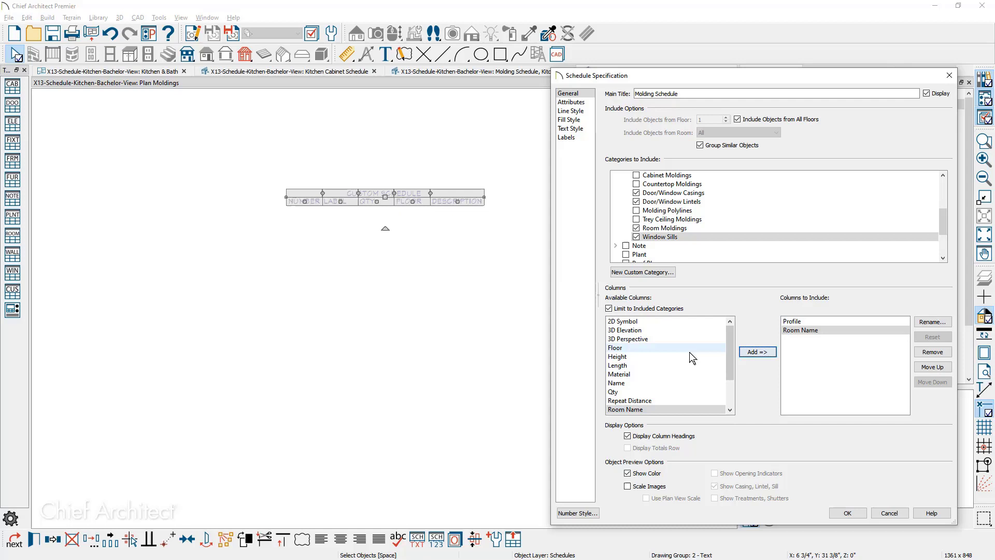
left_click(656, 365)
left_click(757, 352)
left_click_drag(727, 353, 727, 372)
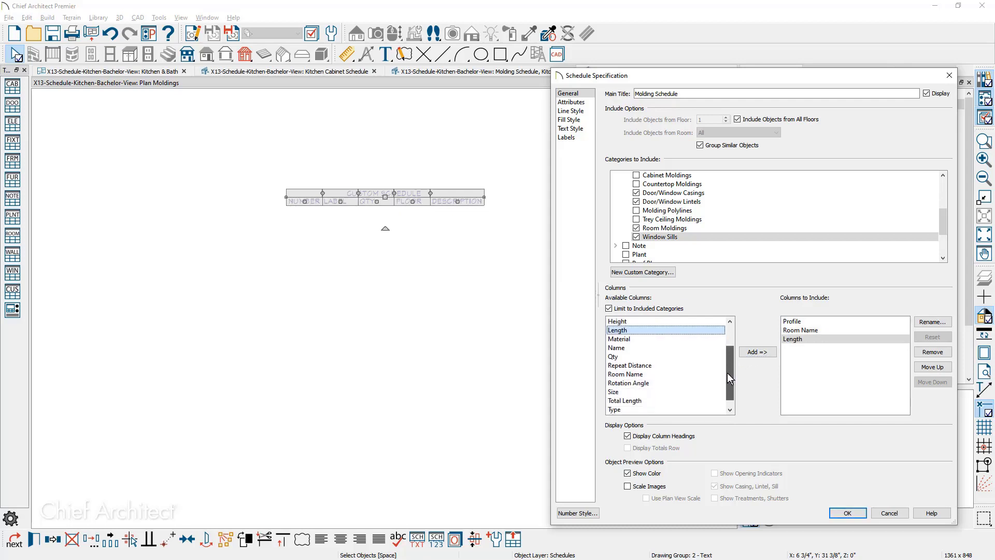
left_click(648, 408)
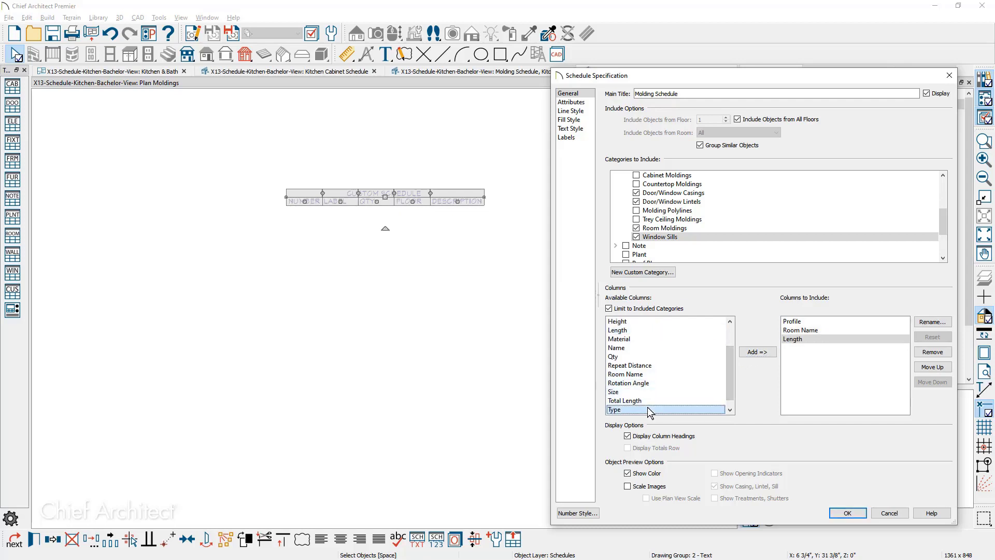
left_click(750, 355)
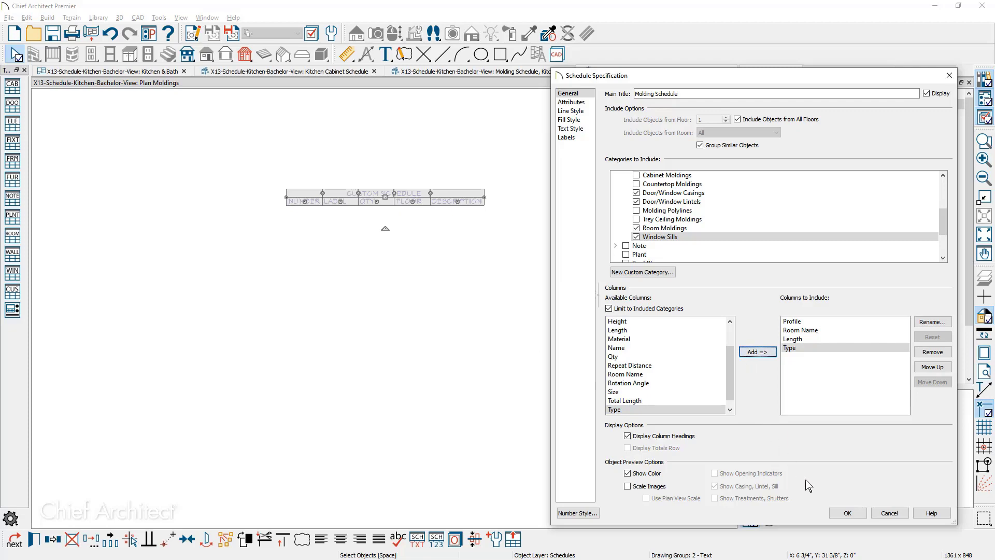
left_click(835, 513)
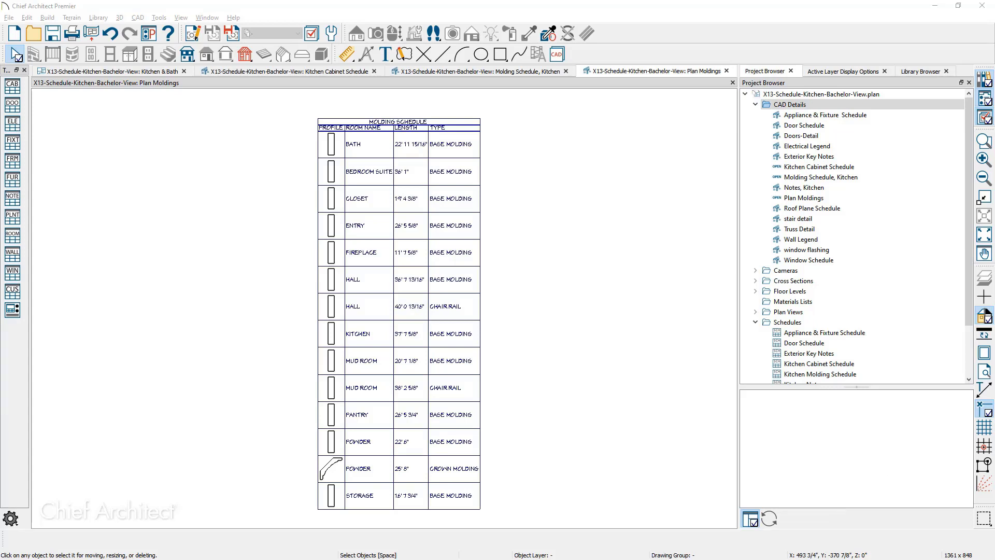
Open the Roof Plane Schedule and examine the columns available in its specification, leaving the settings as they are.
scroll(971, 329, "down", 1)
scroll(971, 329, "down", 4)
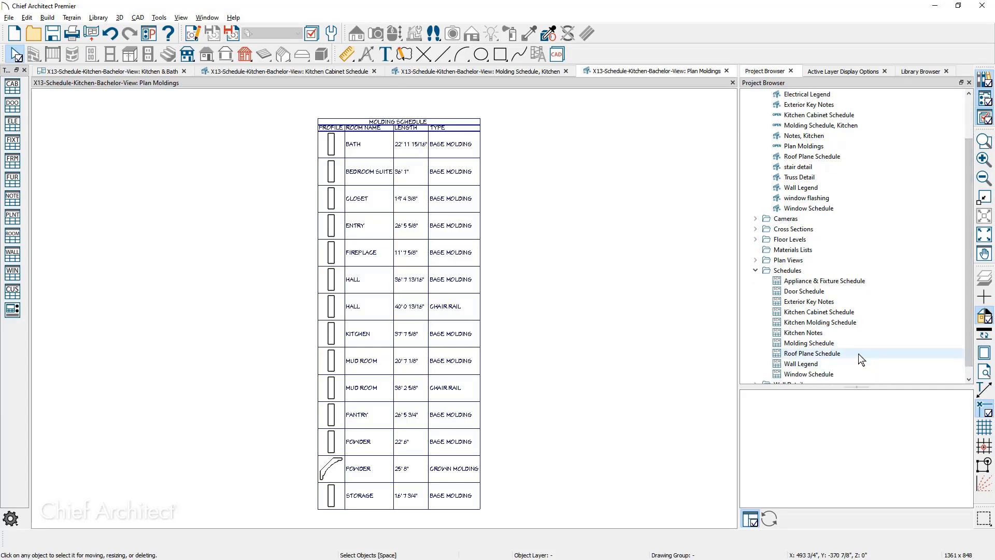
double_click(858, 354)
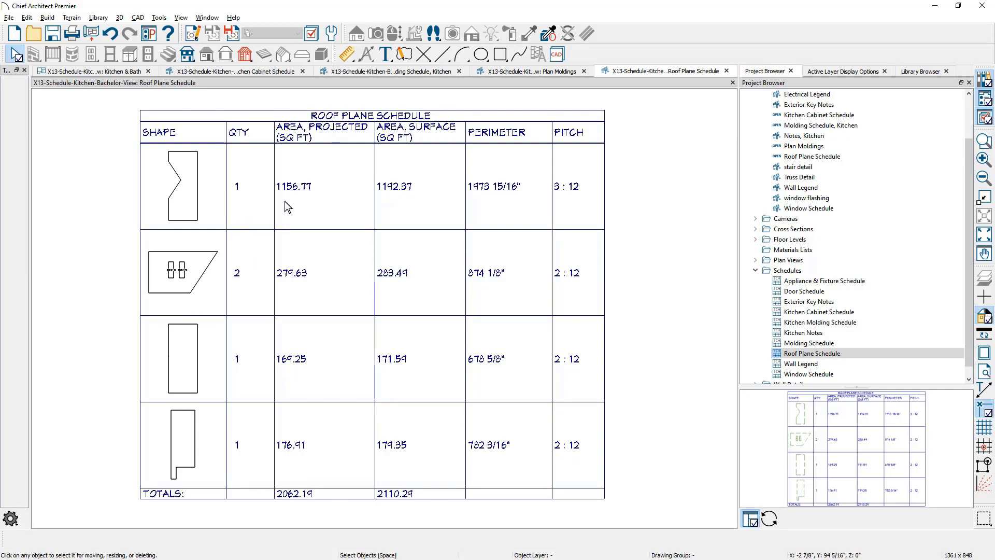
double_click(422, 198)
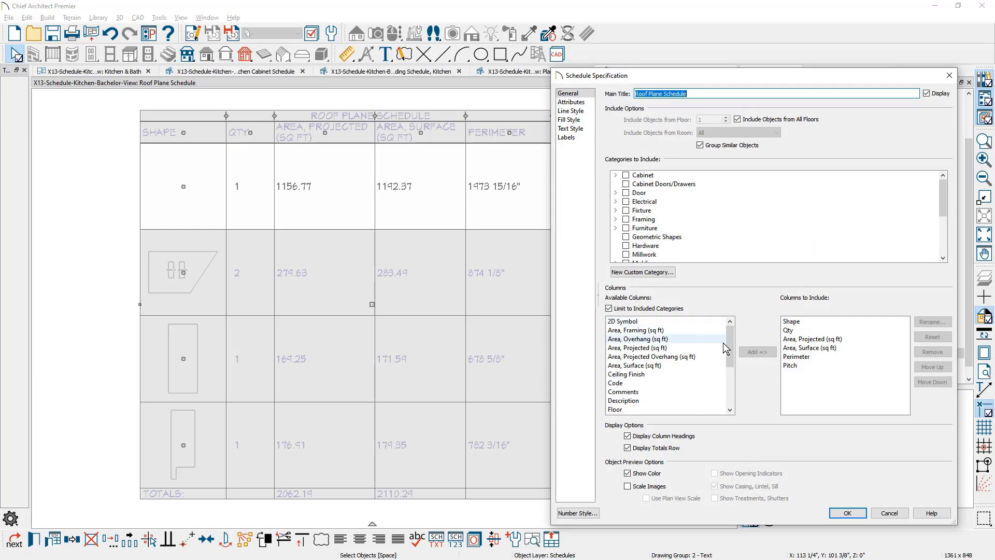
left_click_drag(731, 350, 733, 389)
left_click(949, 78)
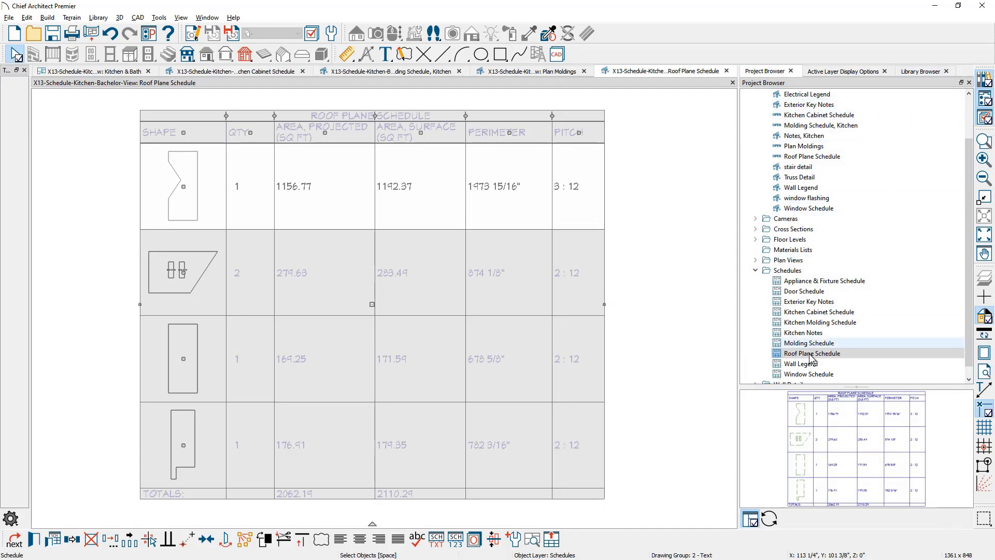
Open the Window Schedule and examine which window subcategories its specification includes, without changing them.
double_click(818, 374)
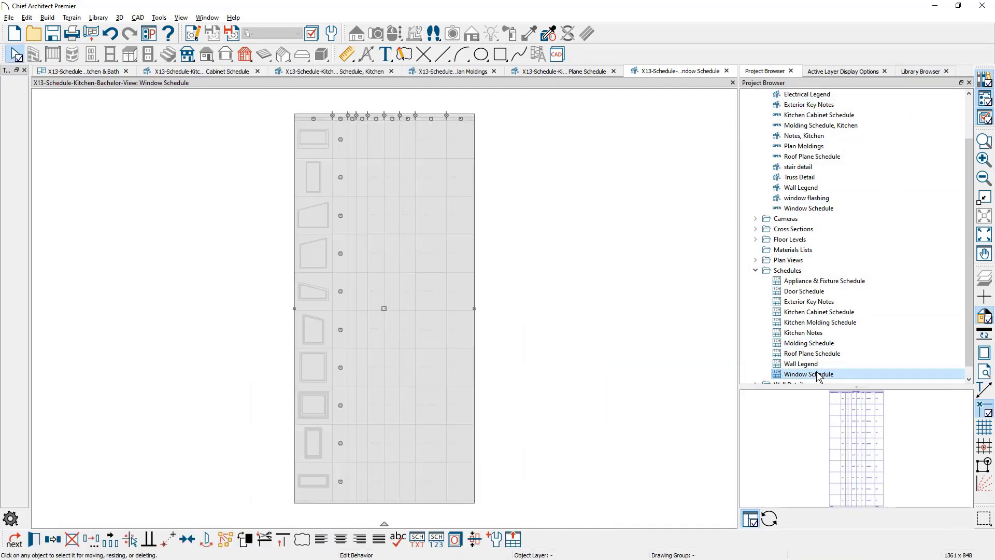
scroll(348, 119, "up", 5)
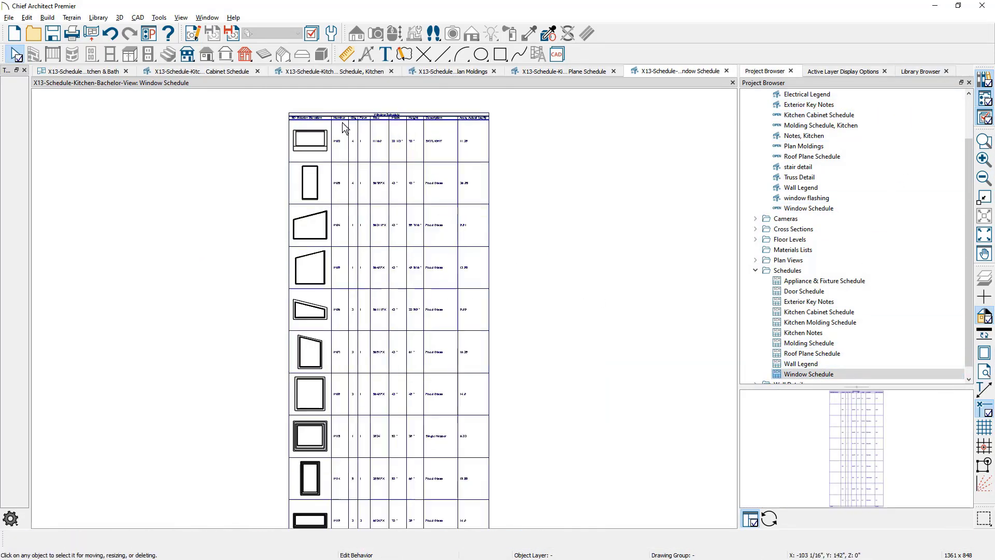
scroll(361, 113, "up", 3)
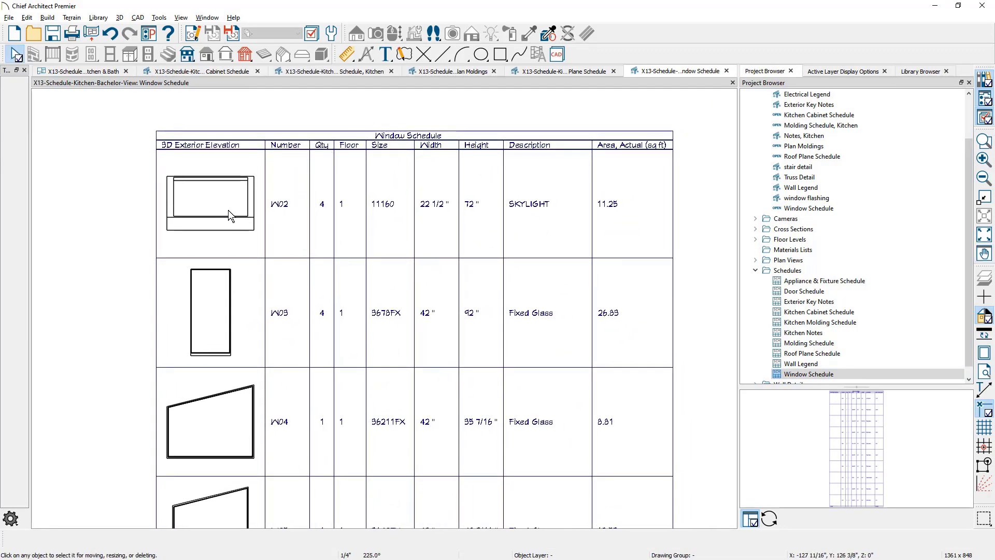
double_click(537, 219)
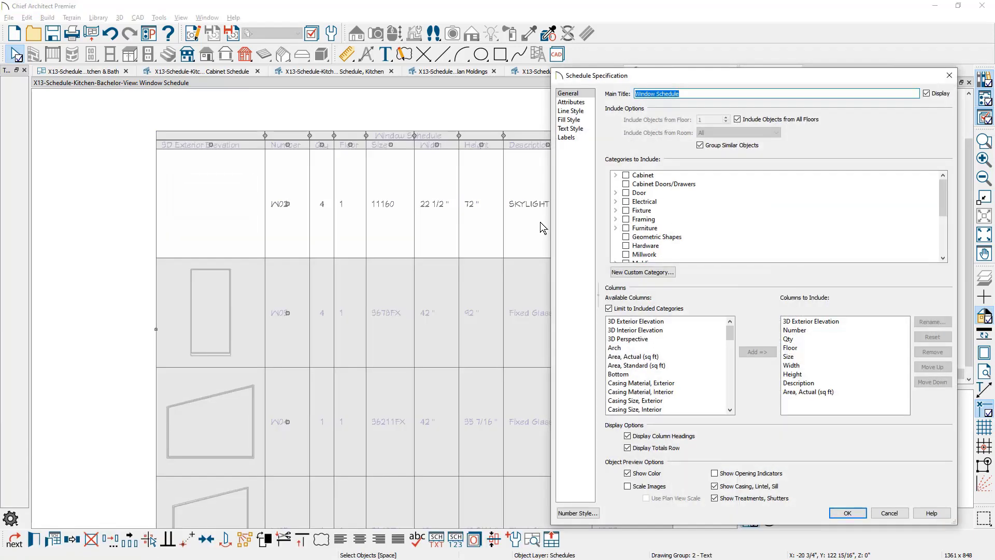
scroll(788, 191, "down", 3)
left_click(943, 217)
left_click_drag(944, 216, 943, 244)
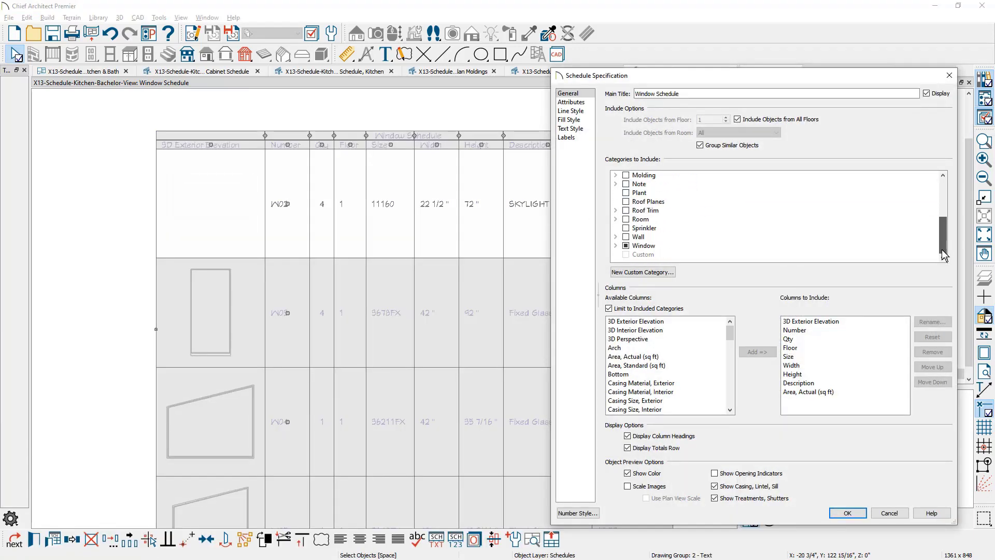
left_click(616, 246)
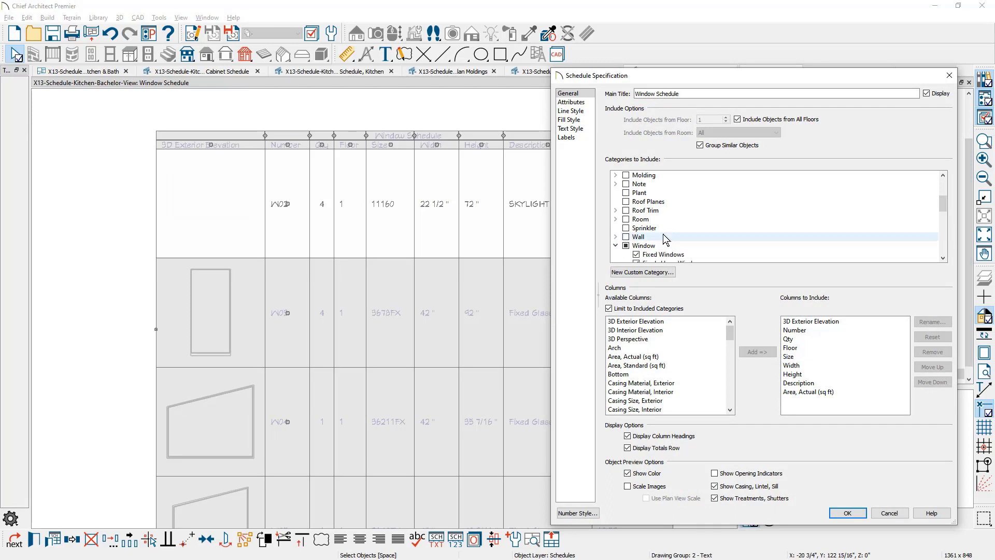
left_click_drag(942, 206, 944, 251)
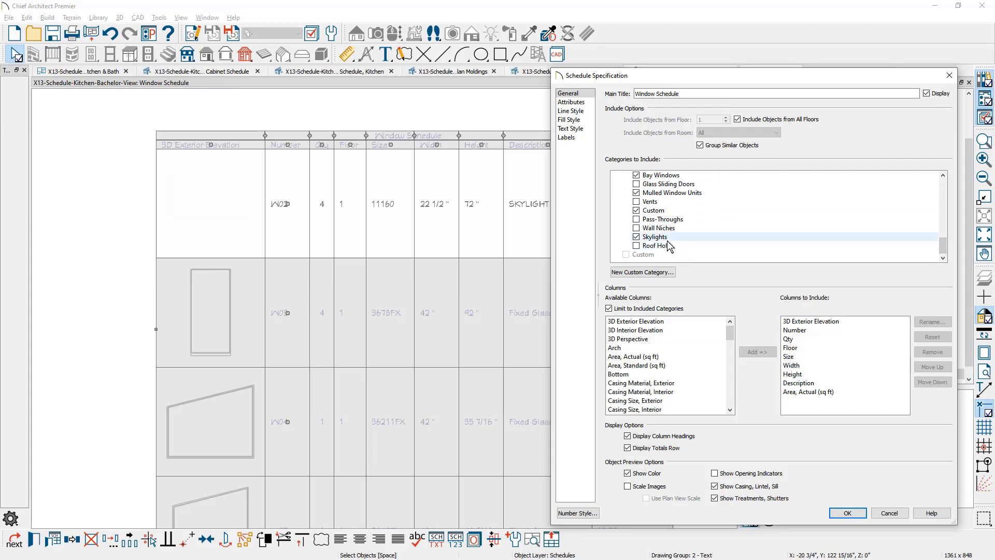
left_click(889, 513)
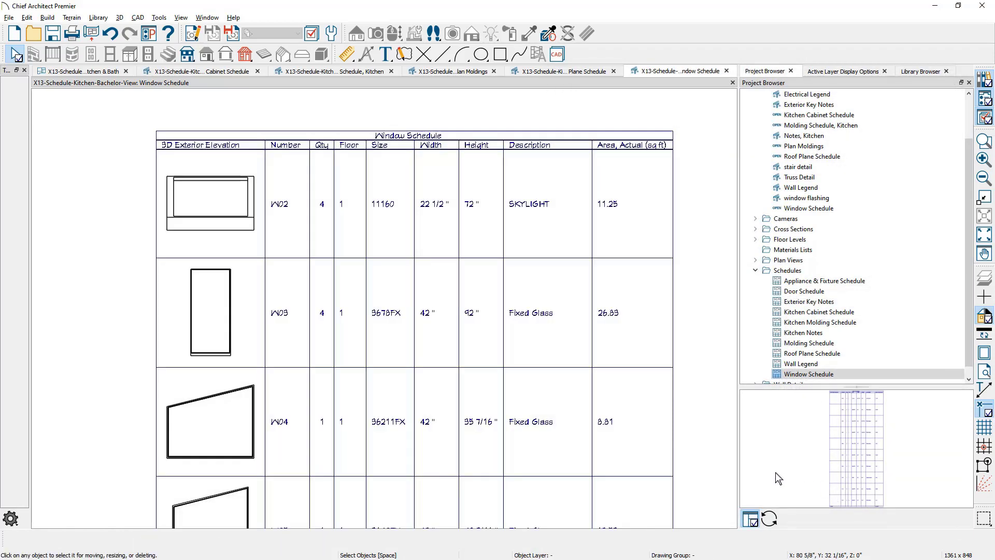
Export the Window Schedule as tab-delimited text with the schedule title, column headers and totals row.
left_click(667, 415)
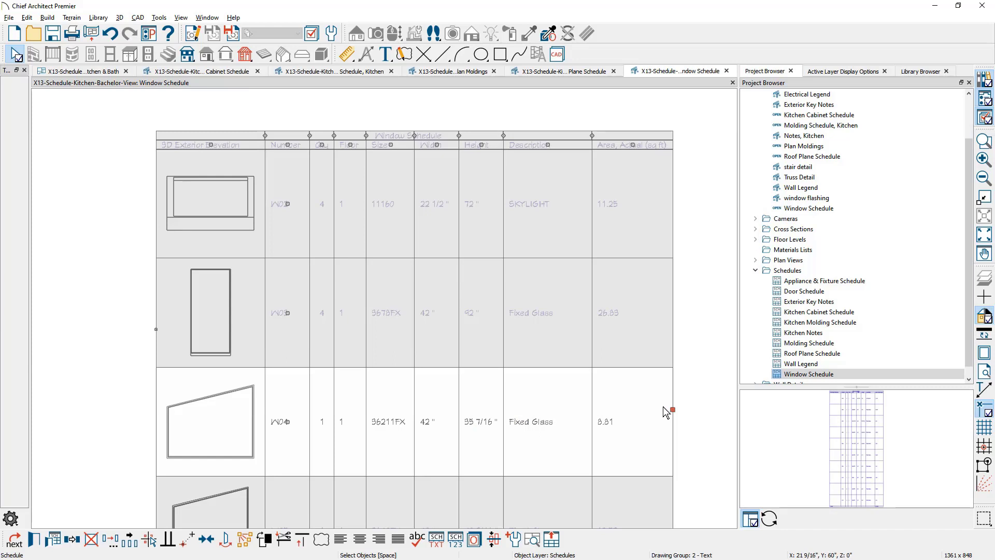
left_click(562, 544)
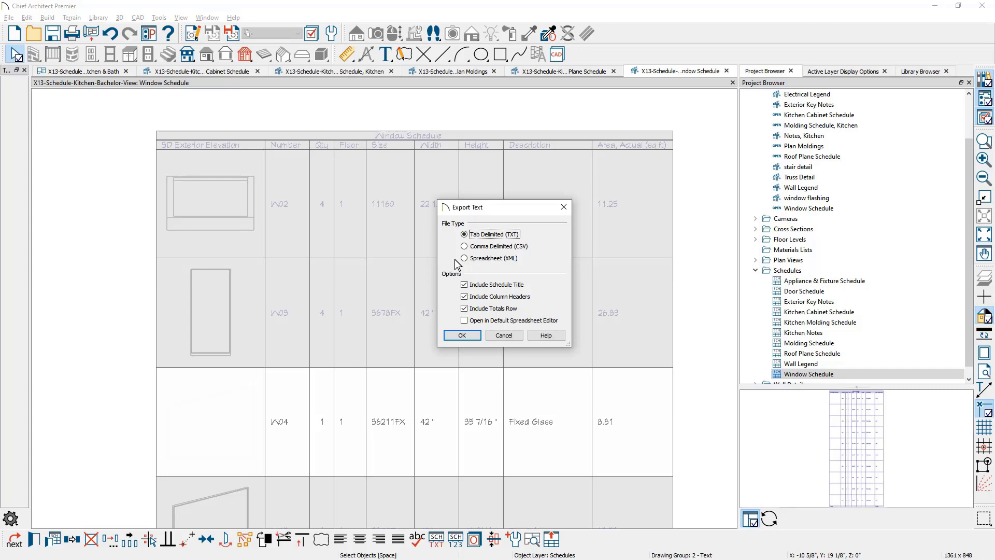
key("Return")
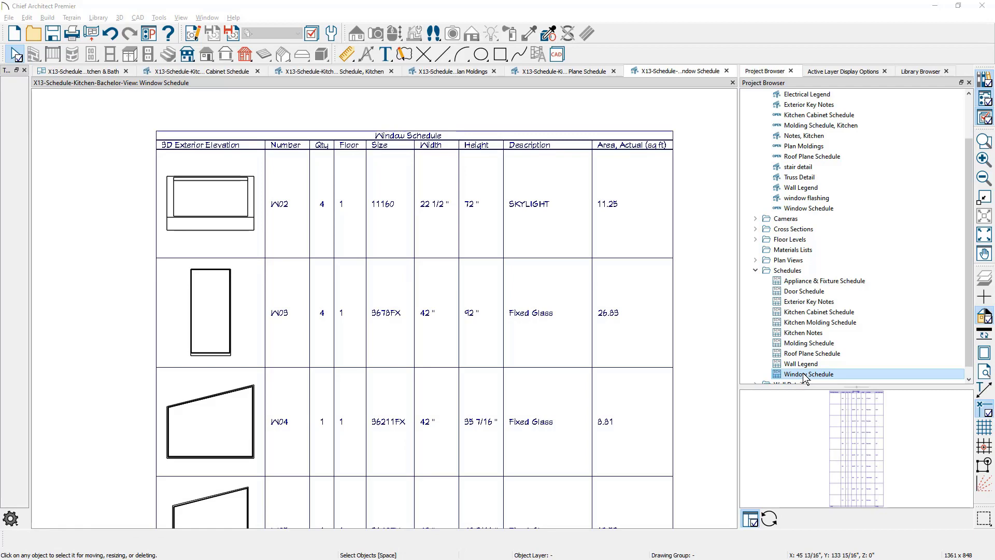
Open the Kitchen Notes schedule, and open the K1 Main Wall Elevation from the Kitchen & Bath plan view.
left_click(823, 334)
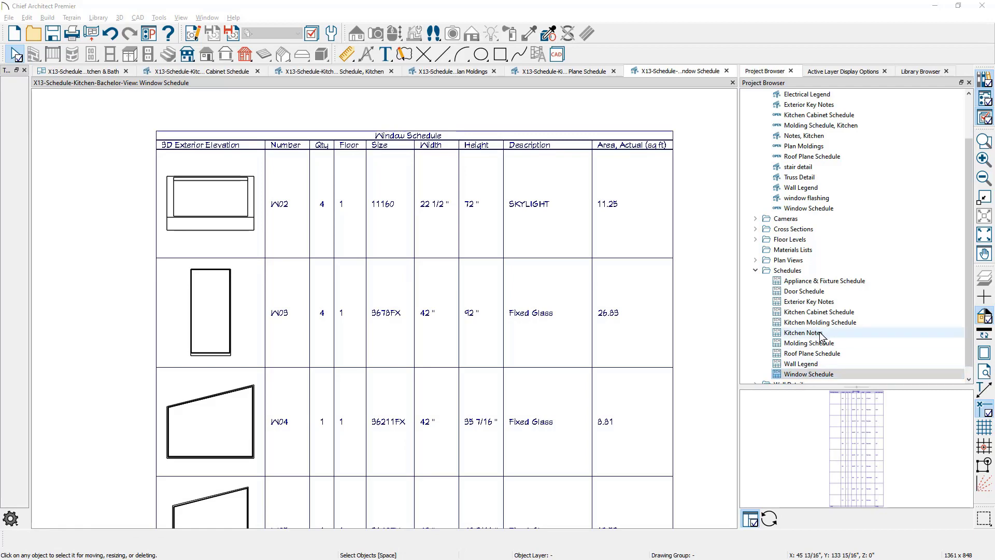
double_click(825, 337)
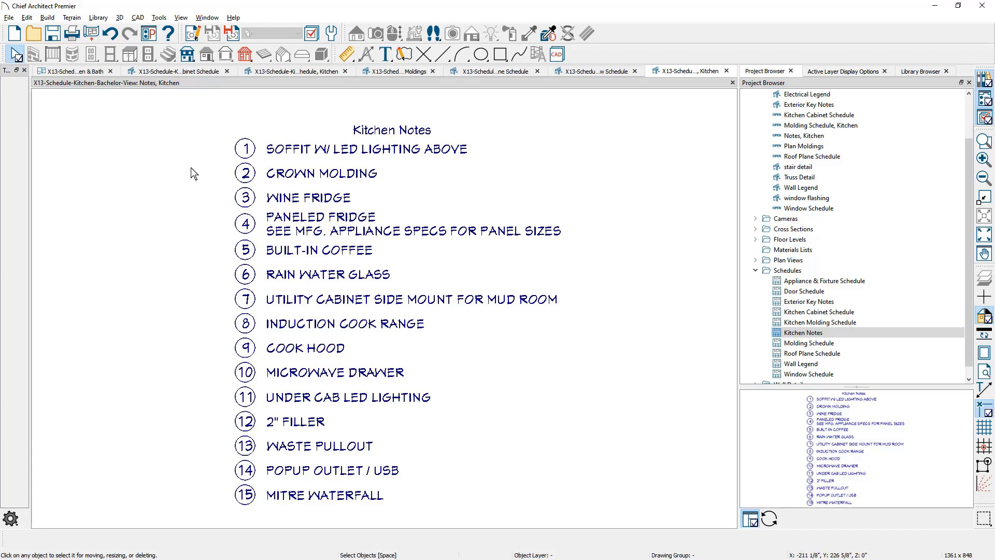
left_click(81, 74)
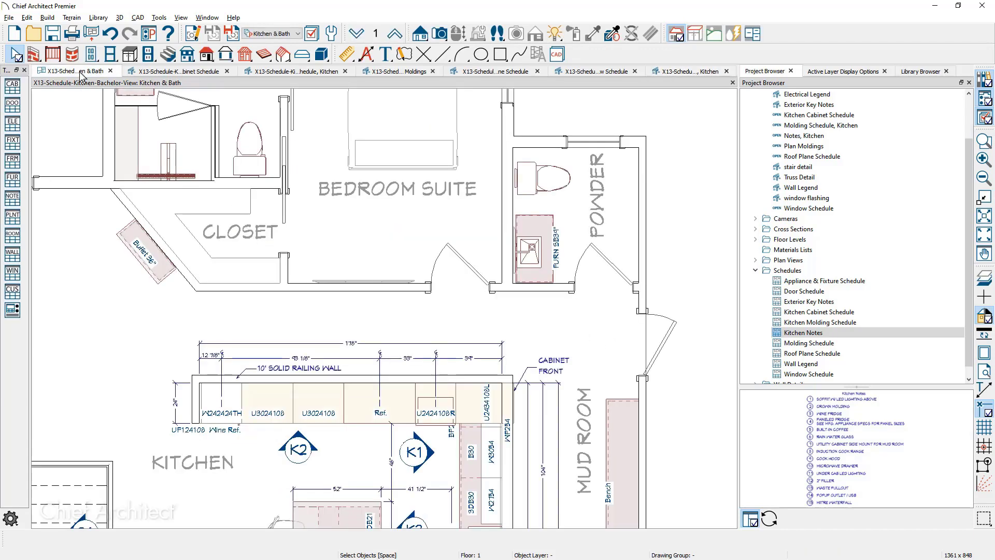
scroll(432, 300, "down", 5)
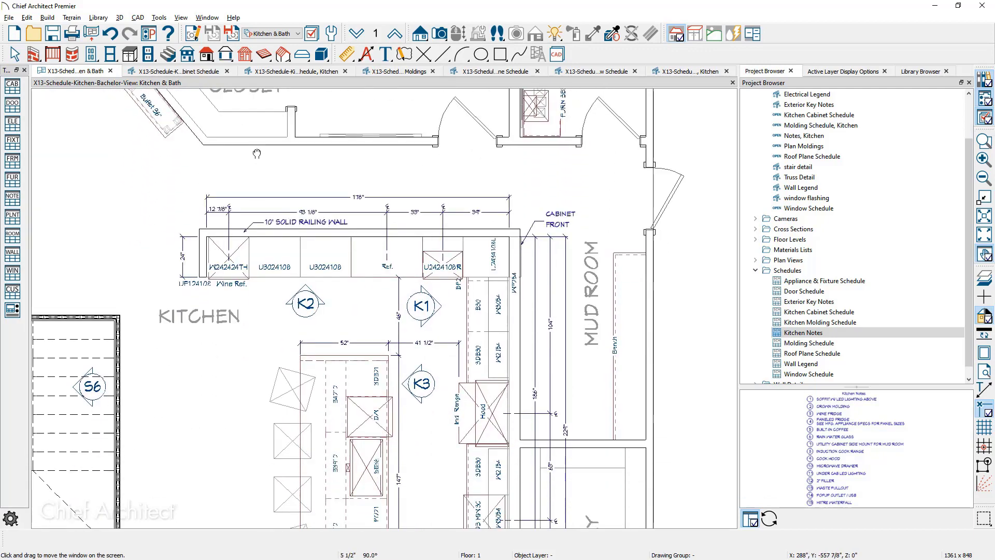
double_click(431, 289)
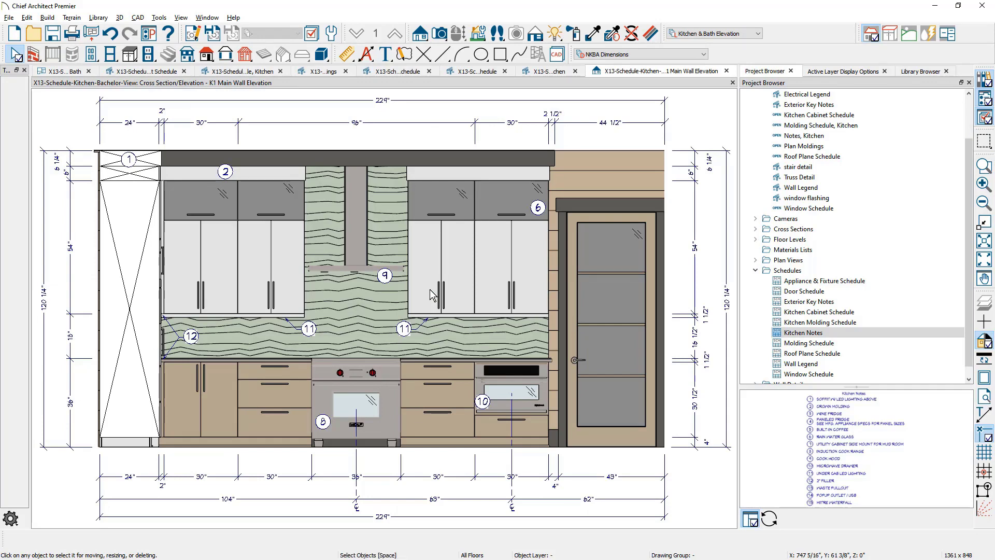
Place a Kitchen-type note reading PULLOUT DRAWERS on the two-door base cabinet beside the tall cabinet in the elevation.
left_click(384, 54)
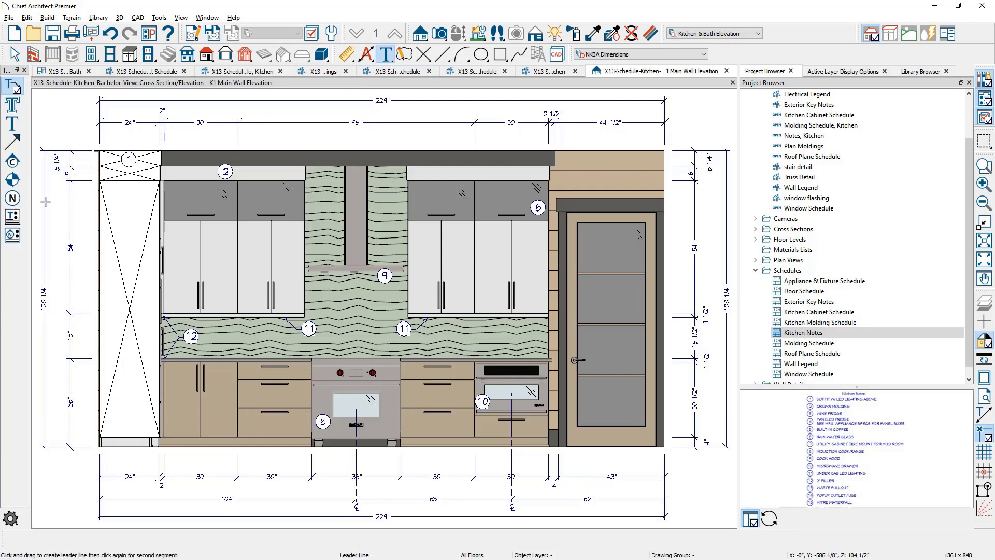
left_click(13, 200)
left_click(13, 199)
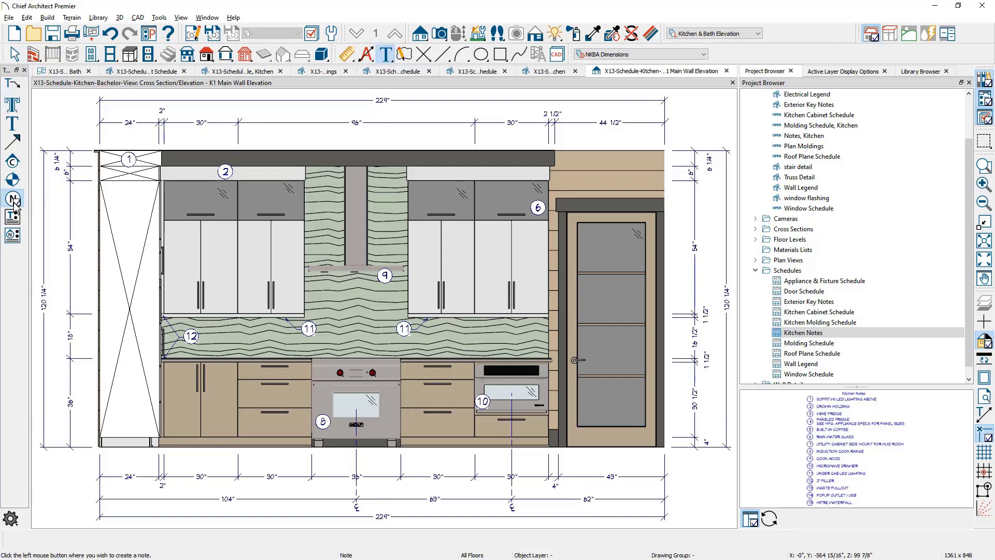
left_click(177, 405)
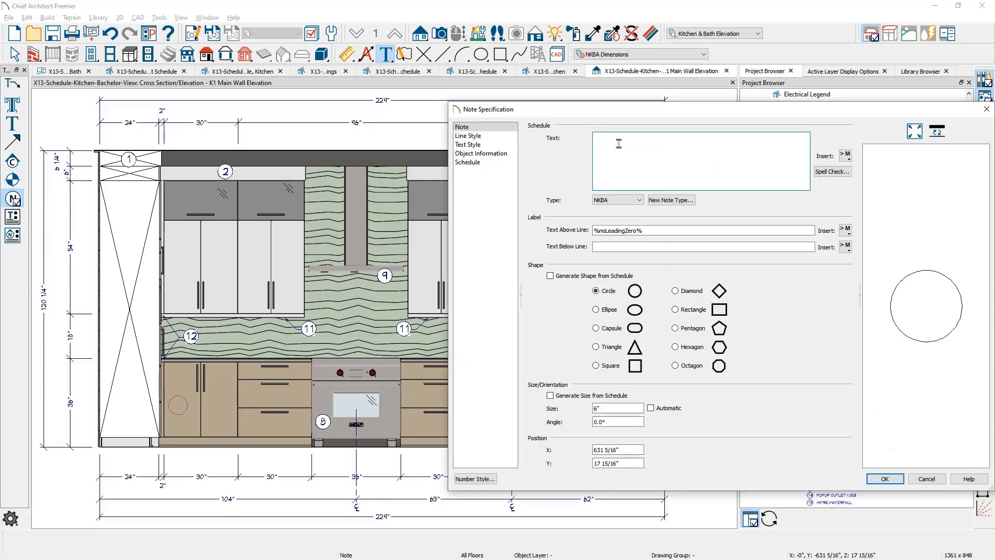
type("PULLOUT DRAWERS")
left_click(607, 202)
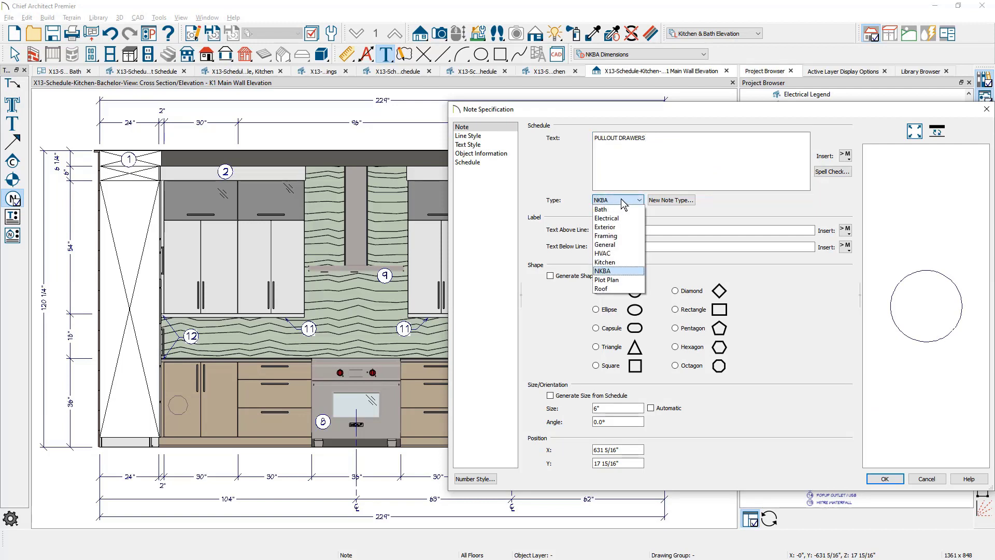
left_click(626, 263)
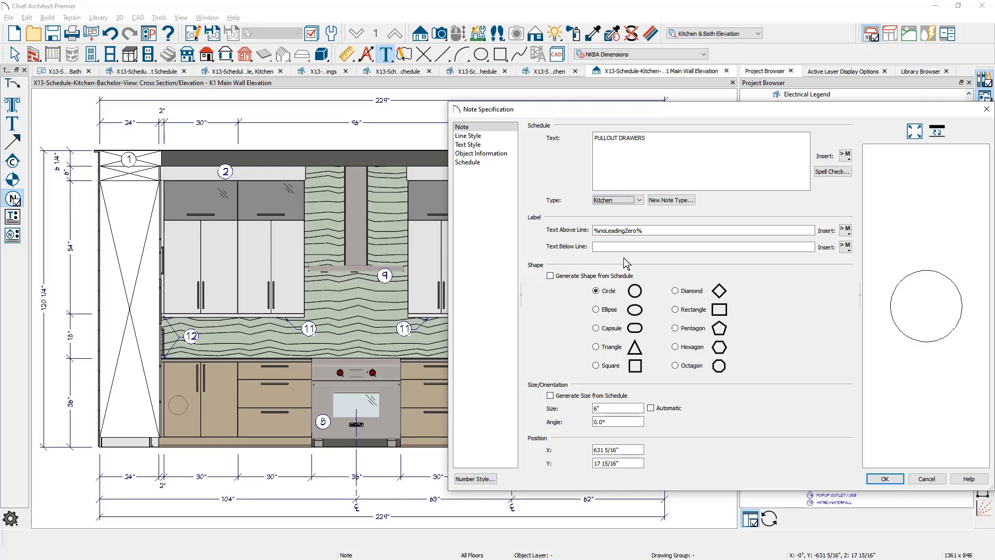
left_click(885, 479)
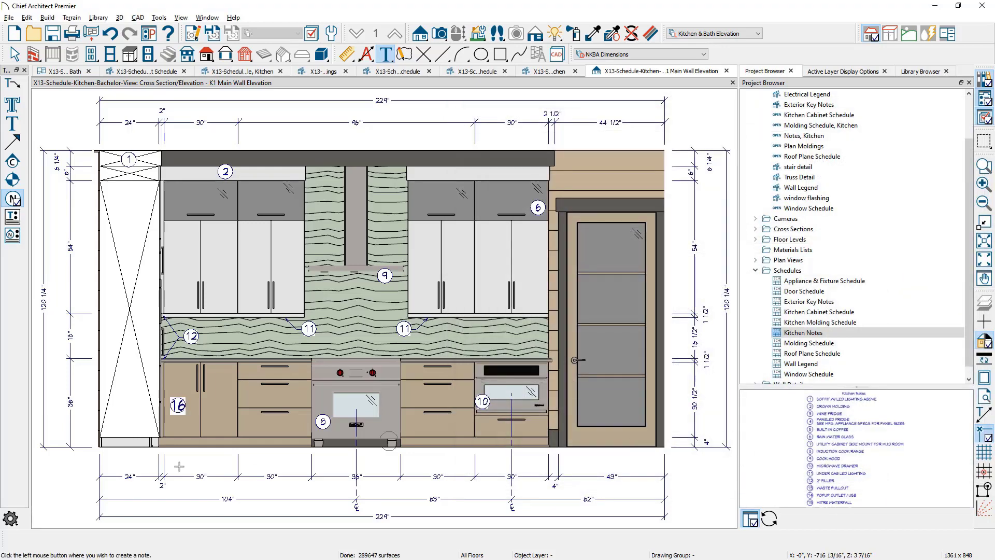
key("Escape")
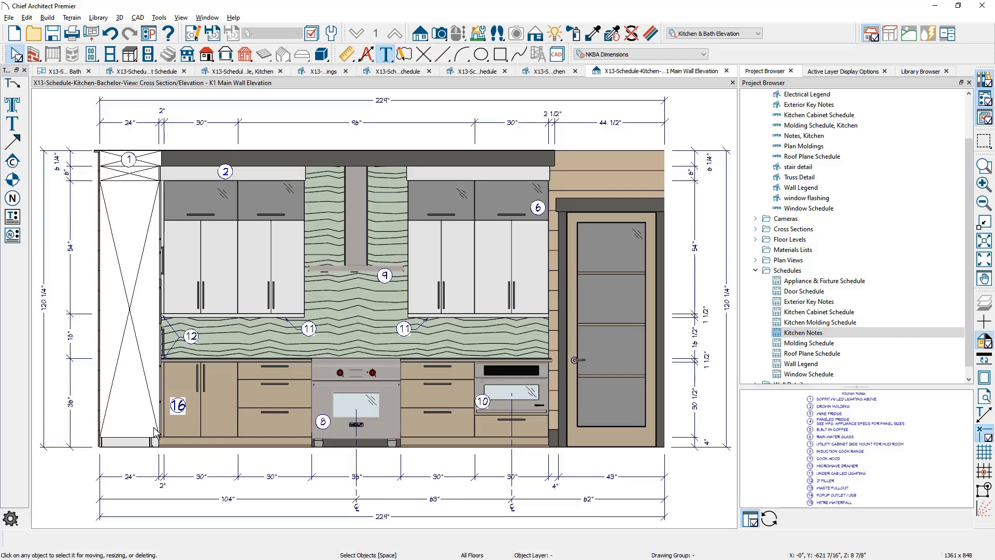
Open the Kitchen Notes schedule's specification and examine which note subcategories it includes, without changing them.
left_click(542, 72)
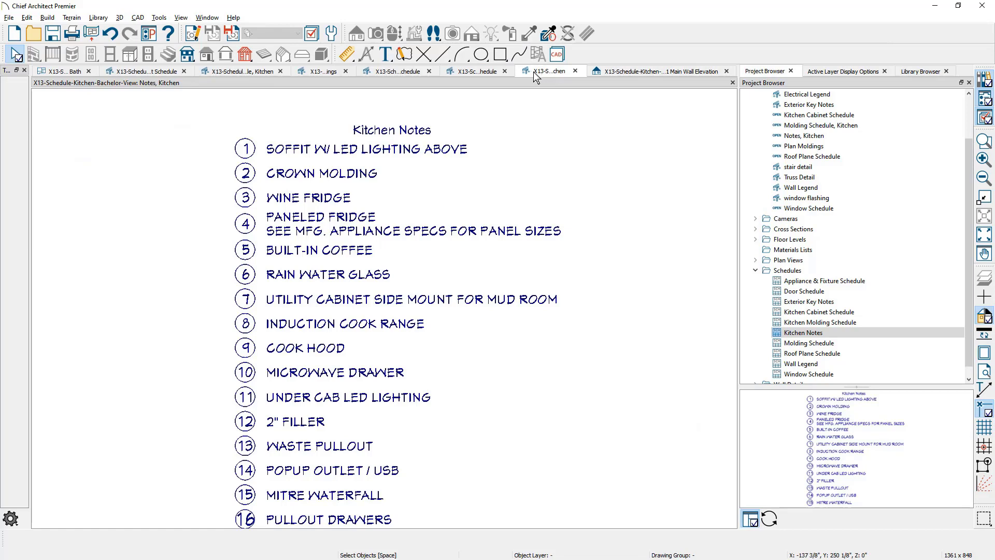
double_click(375, 204)
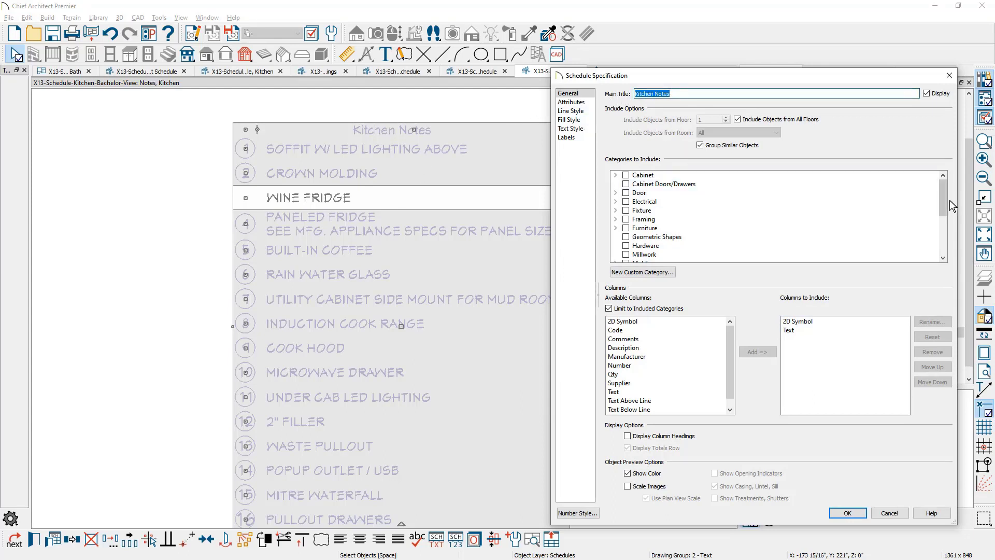
left_click_drag(944, 205, 946, 241)
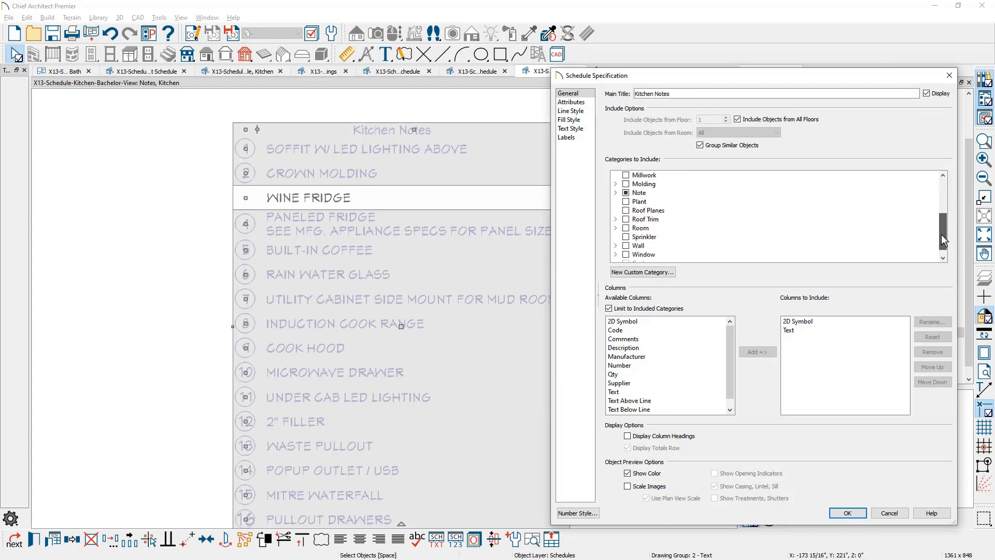
left_click(616, 192)
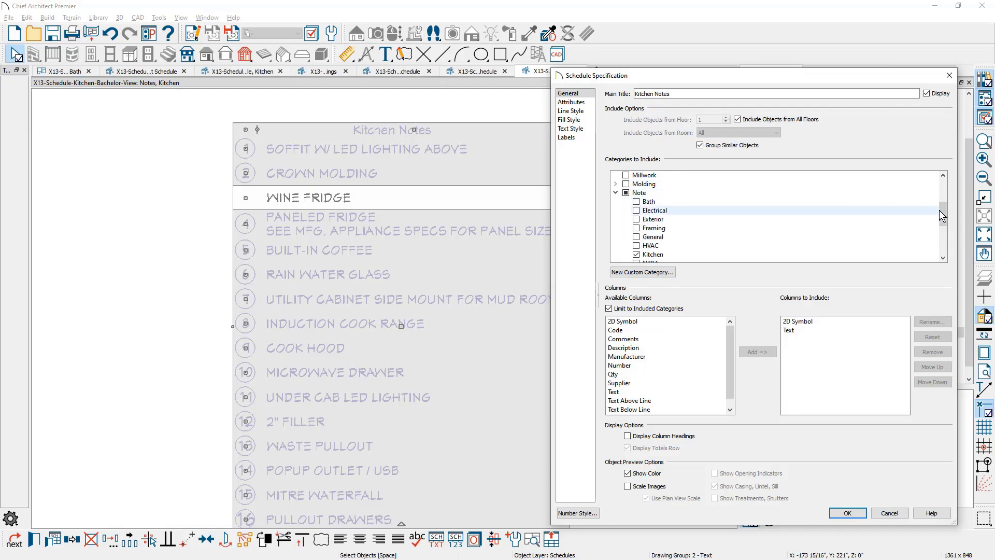
left_click_drag(944, 215, 944, 219)
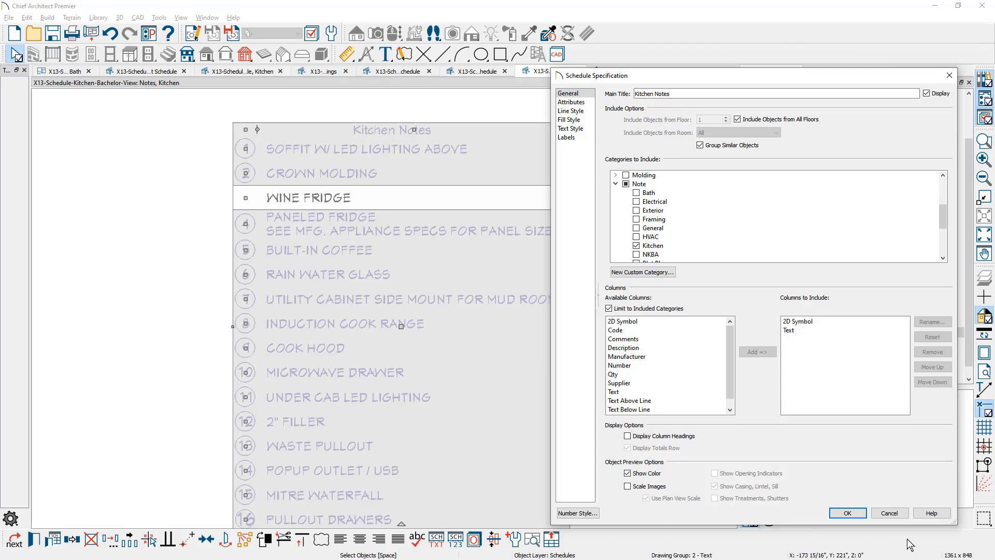
left_click(899, 514)
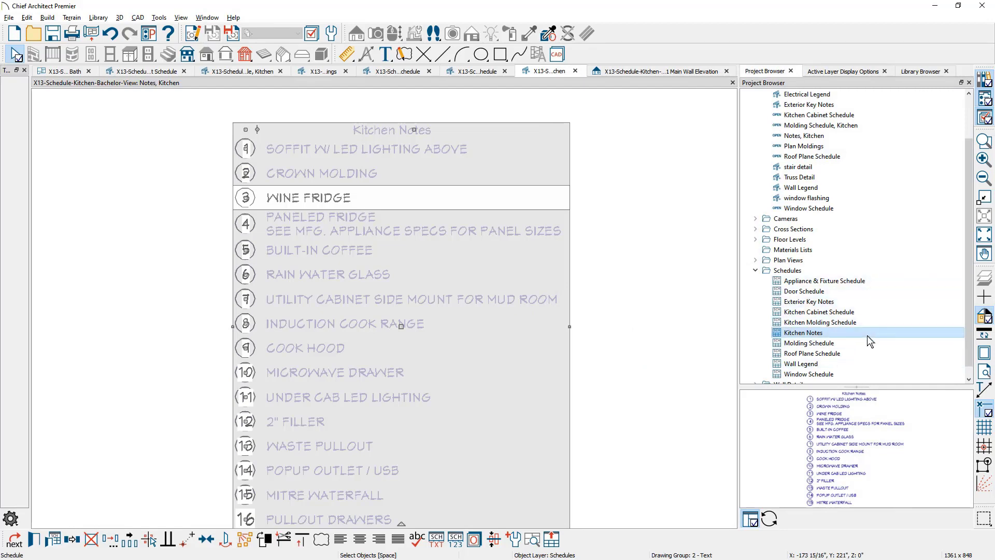
key("Escape")
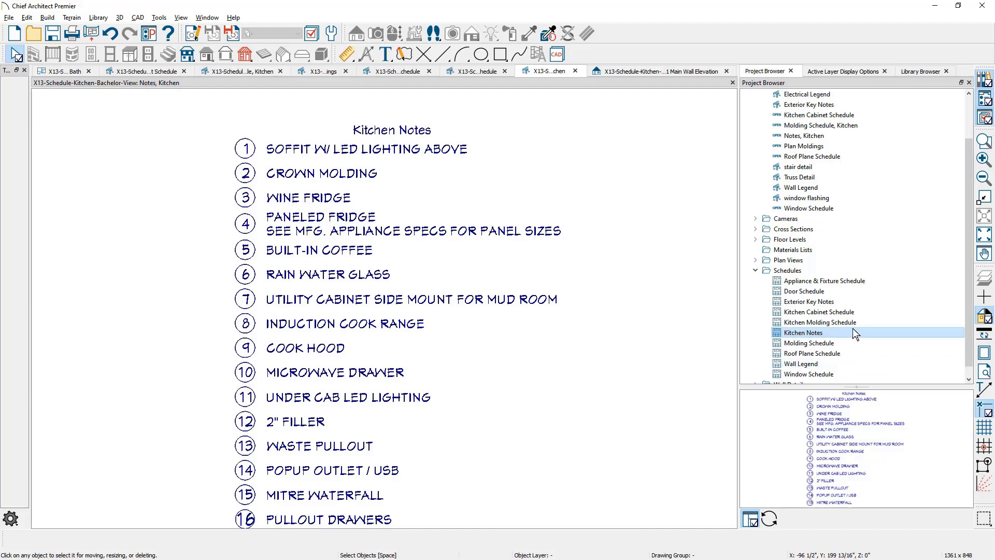
From the Kitchen & Bath plan view, set up saving a template that keeps CAD Details and Schedules and becomes the default for Imperial plans.
left_click(59, 72)
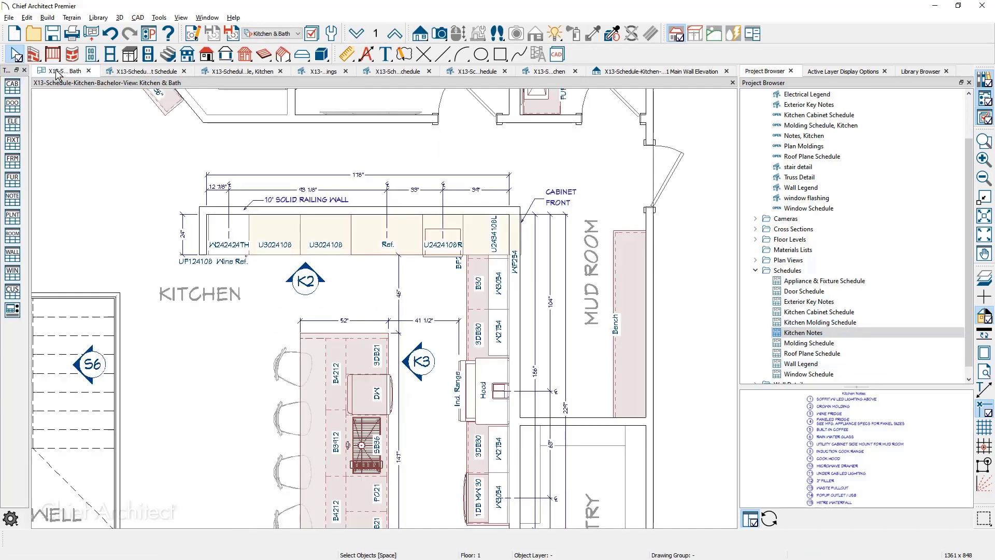
left_click(9, 18)
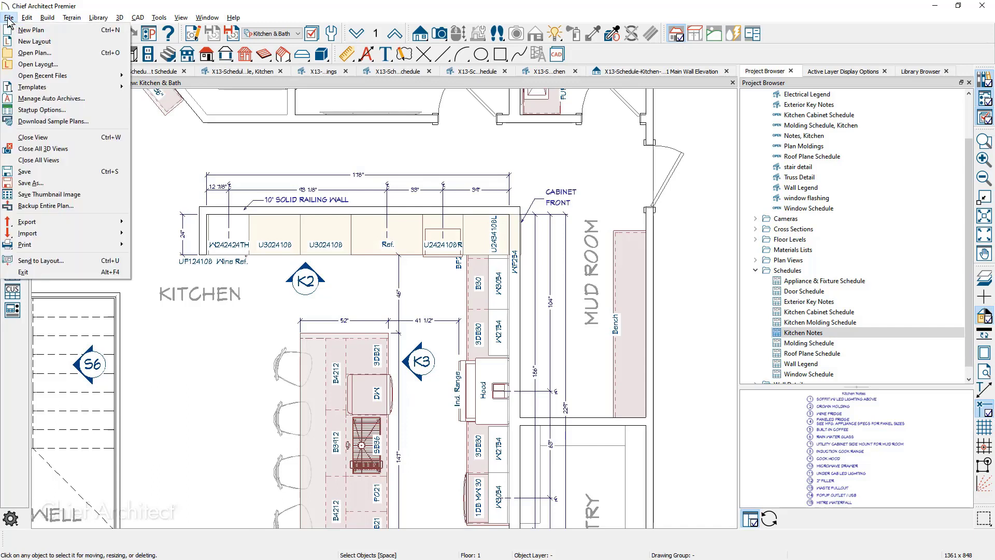
mouse_move(52, 87)
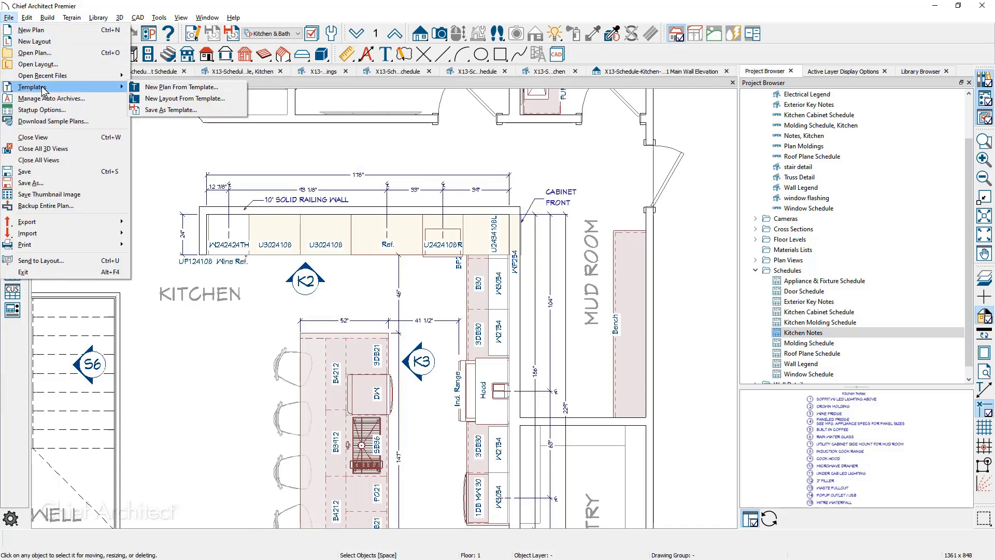
left_click(212, 116)
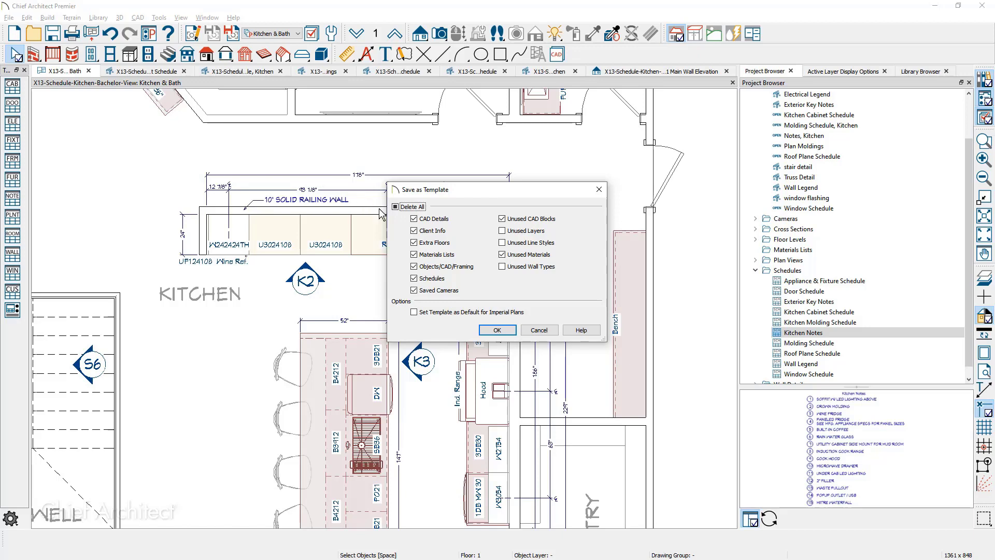
left_click(420, 218)
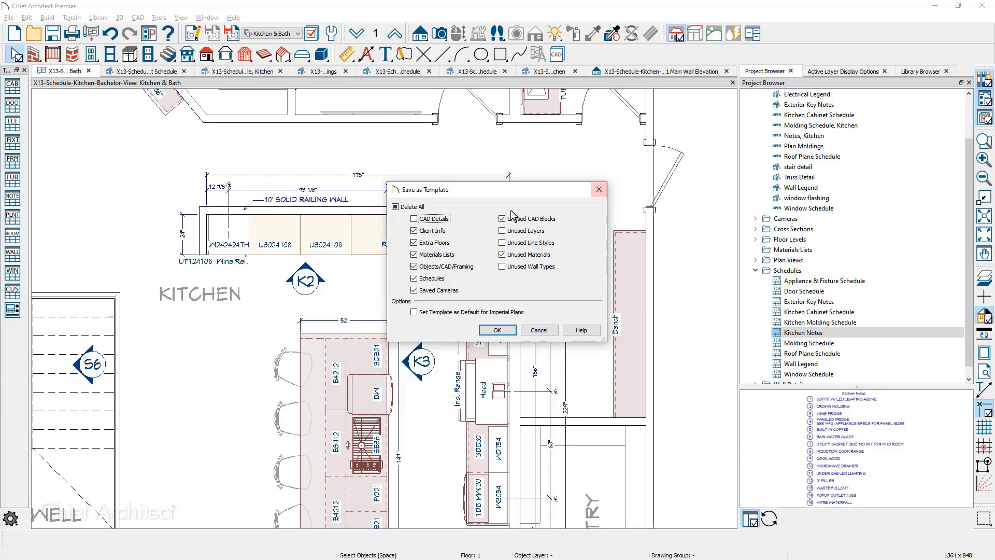
left_click(422, 284)
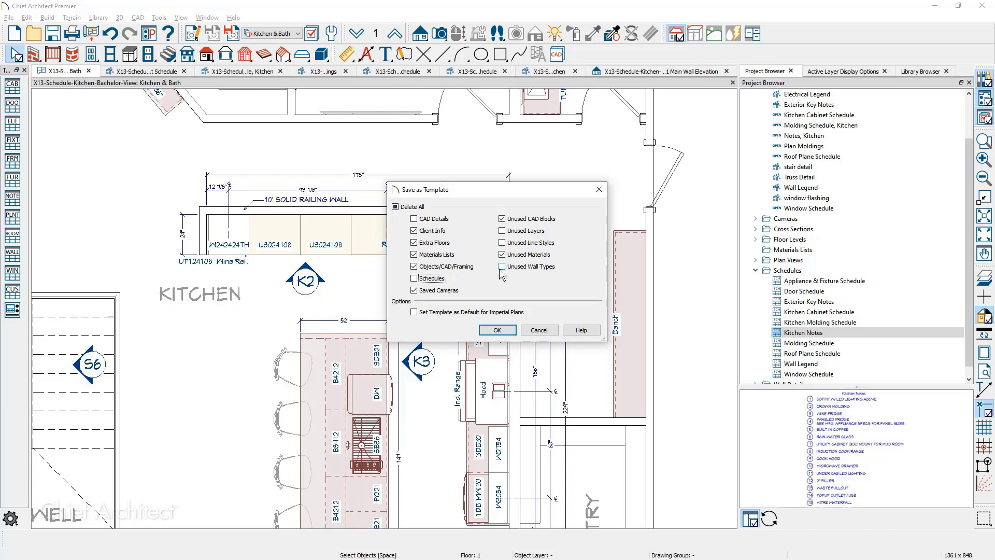
left_click(414, 313)
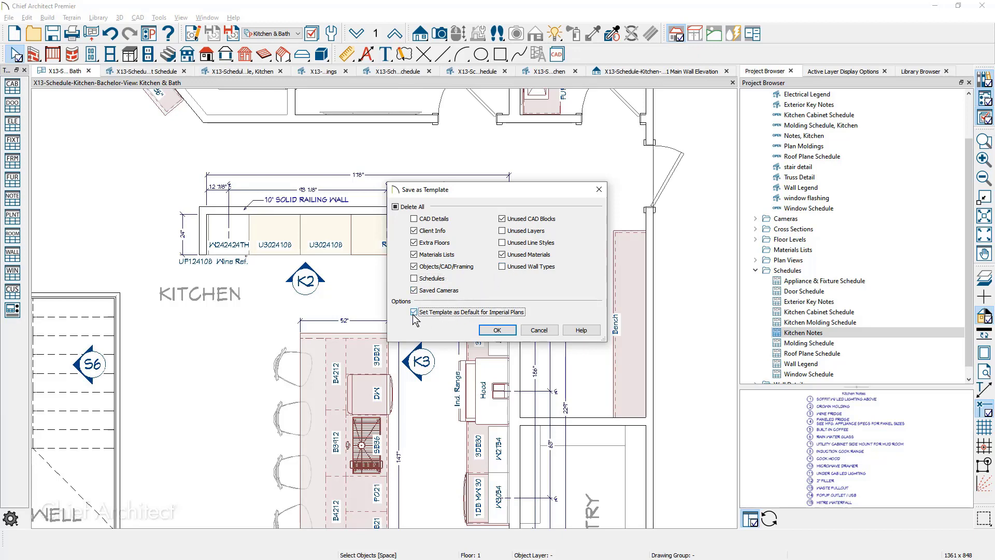
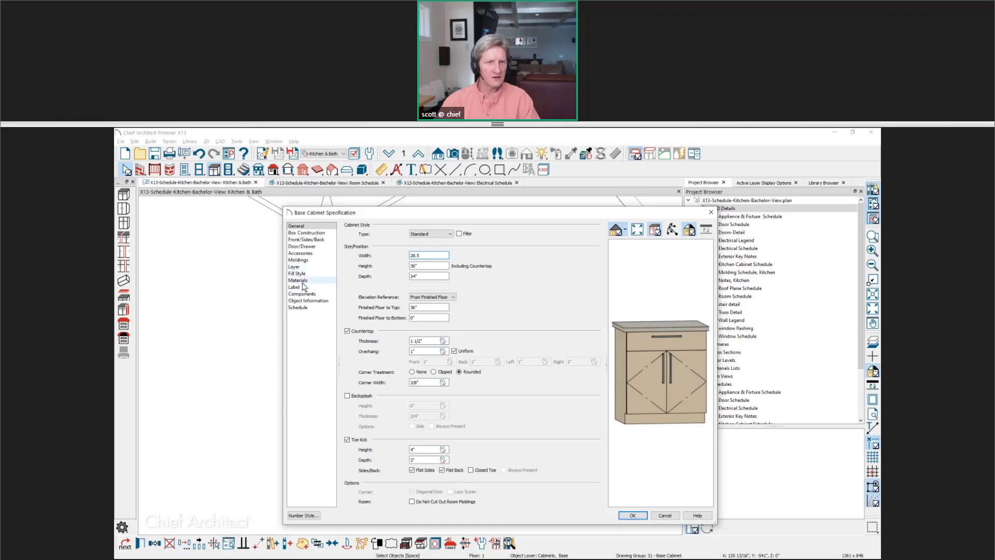
Replace the base cabinet's automatic label with a specified label of B followed by the object-specific Width macro, B%width%.
left_click(305, 287)
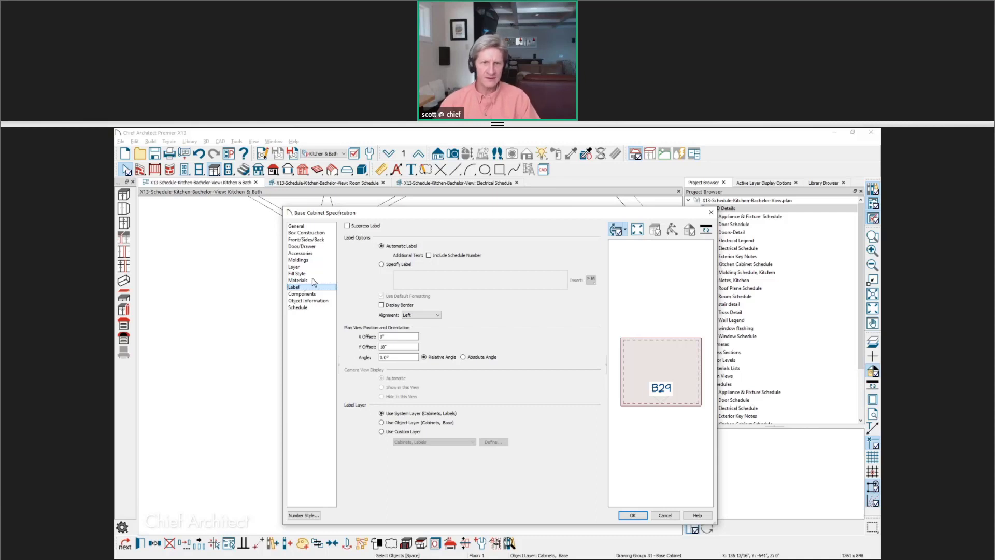
left_click(386, 265)
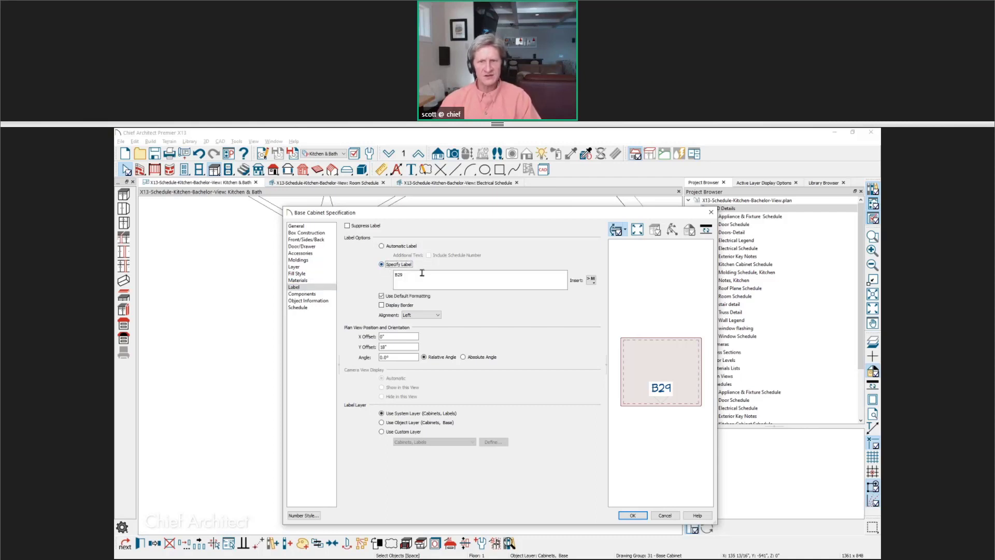
left_click(424, 274)
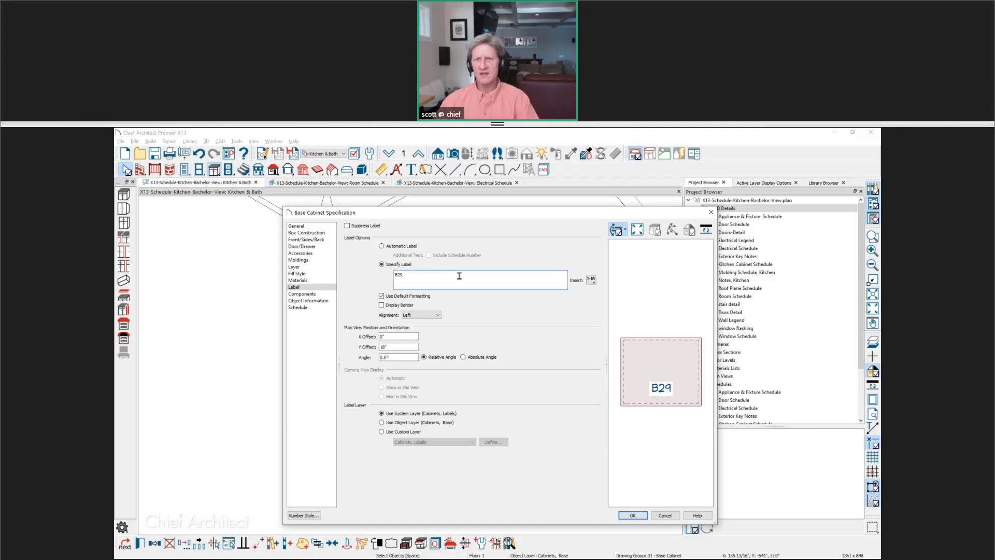
left_click(591, 283)
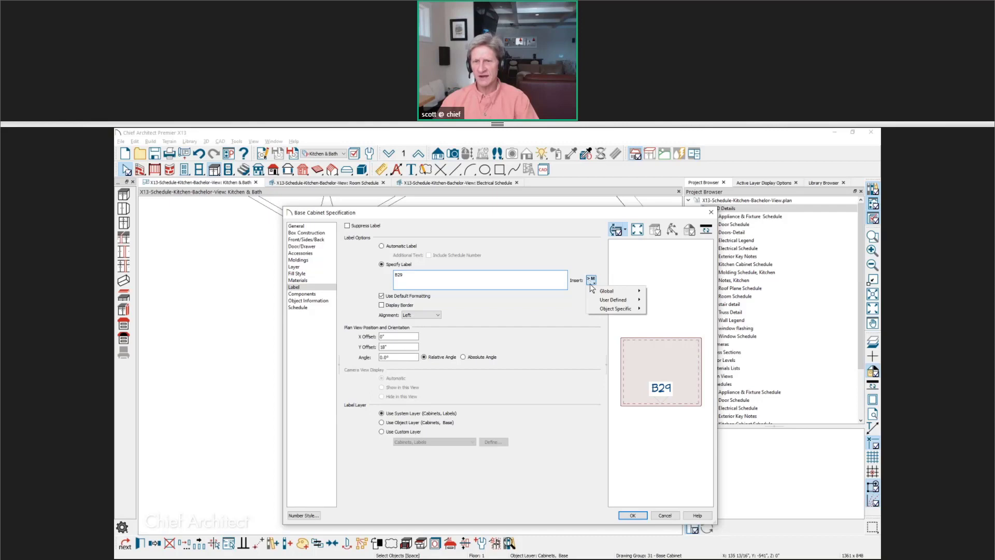
mouse_move(614, 293)
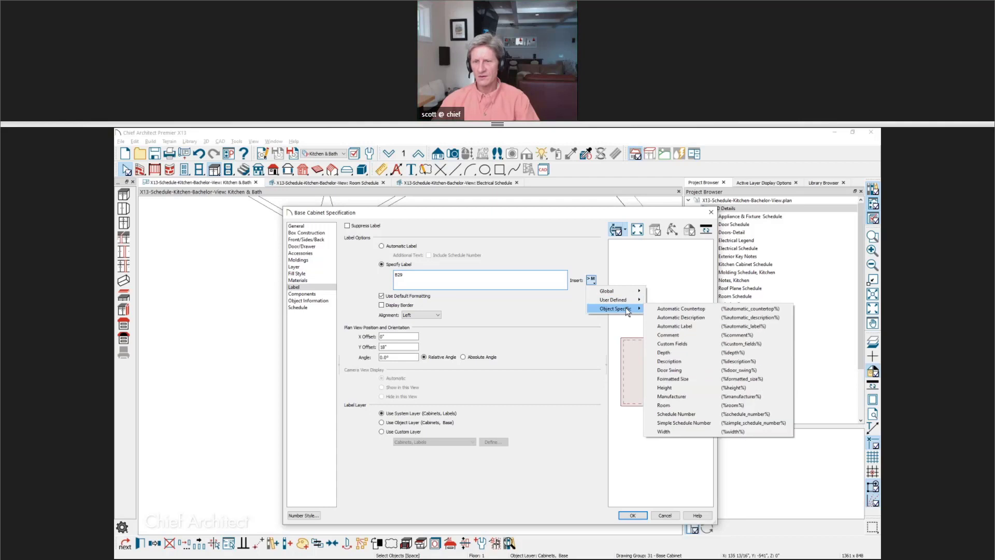
left_click(673, 430)
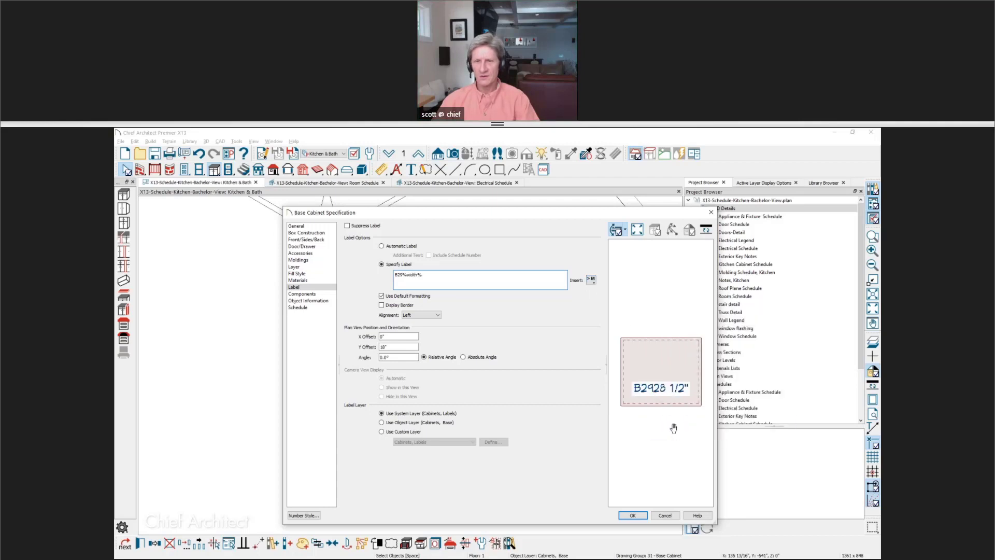
left_click(403, 277)
key("BackSpace")
key("BackSpace")
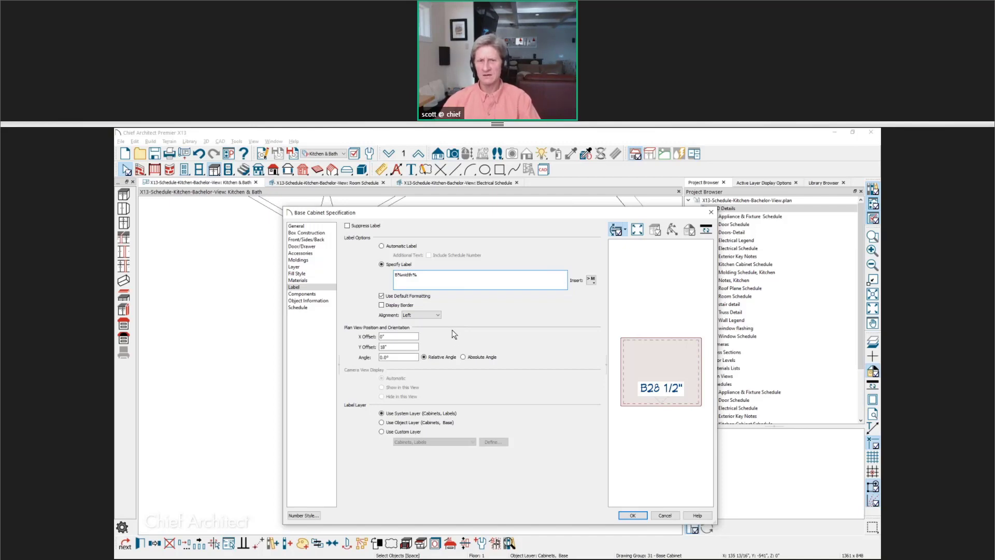
left_click(633, 515)
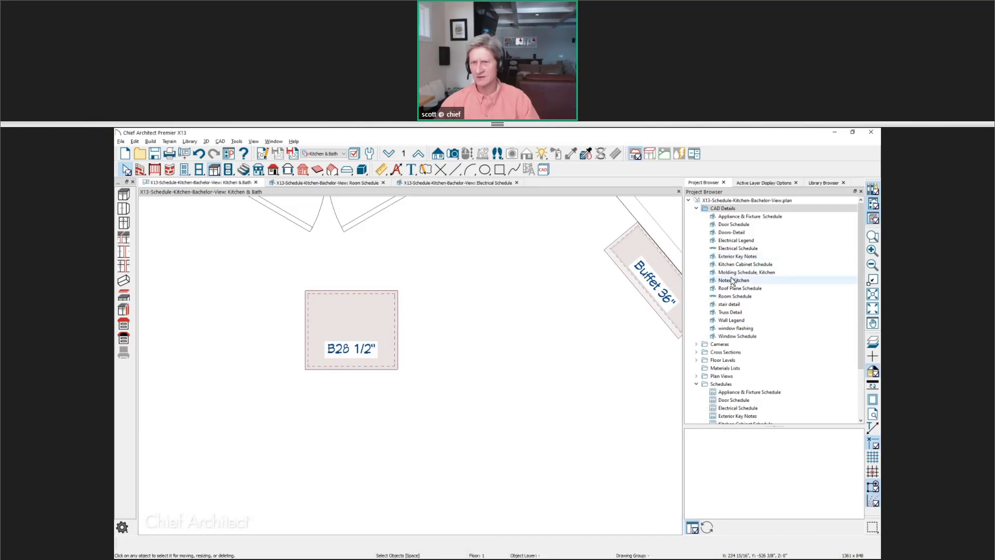
Move the relabeled base cabinet into the kitchen, between the island and the range wall just above the K1 marker.
scroll(734, 280, "down", 3)
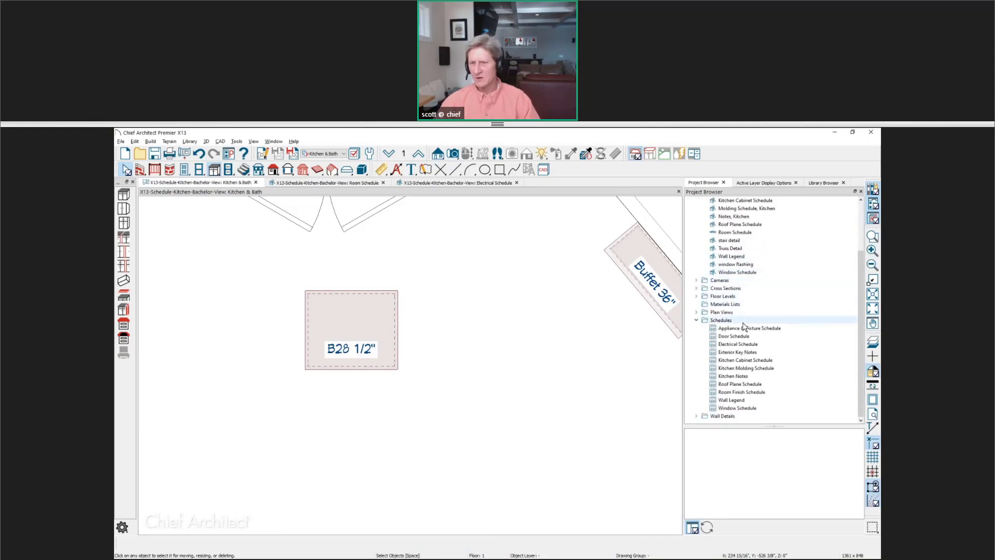
scroll(320, 314, "down", 3)
middle_click_drag(319, 309, 265, 221)
scroll(267, 218, "down", 3)
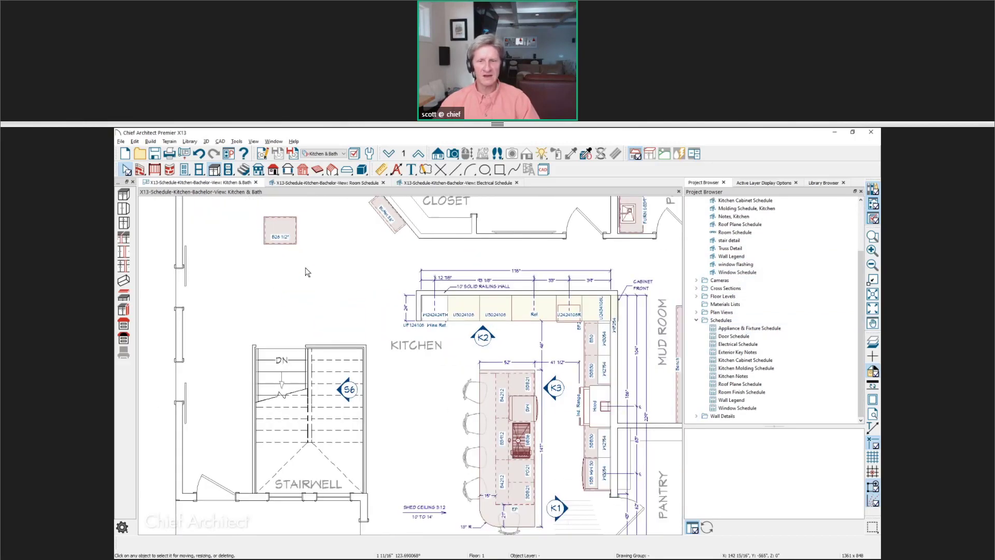
left_click(280, 234)
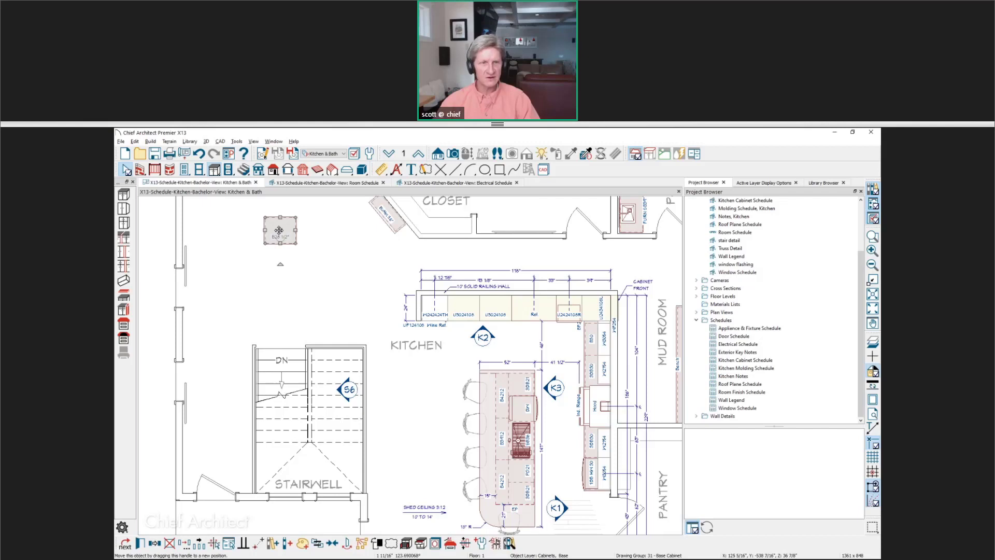
left_click_drag(278, 232, 558, 475)
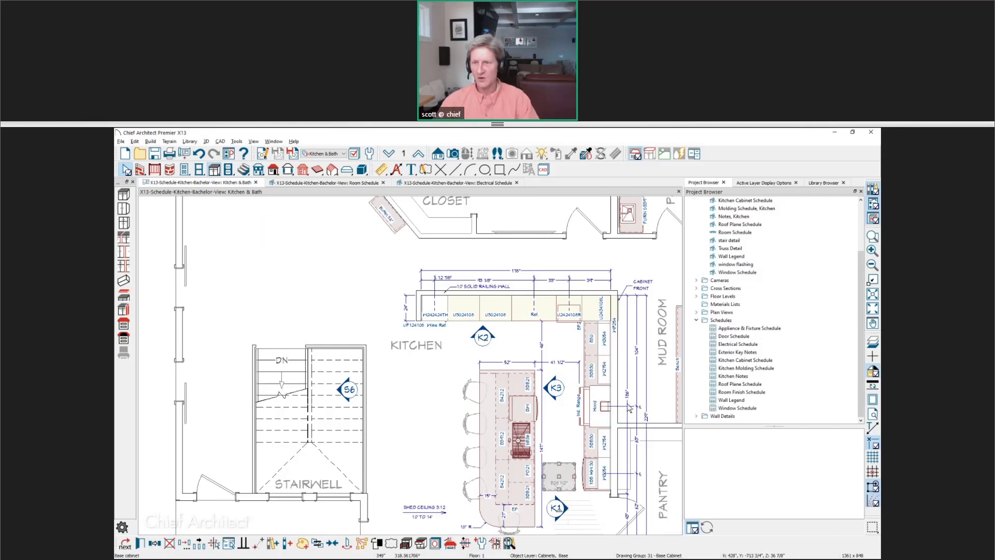
Open the Kitchen Cabinet Schedule and move the B28 1/2" base cabinet to its first row.
double_click(739, 361)
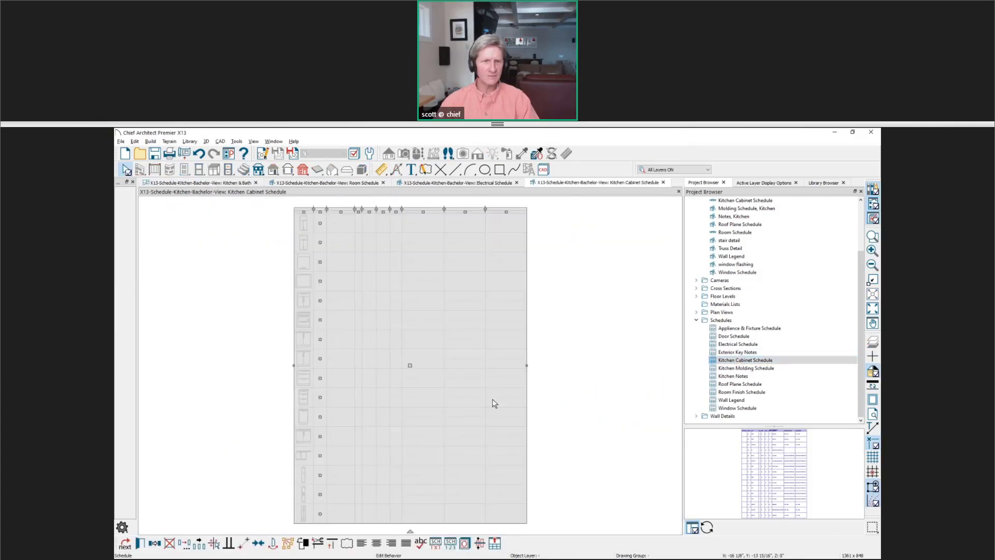
scroll(286, 231, "up", 5)
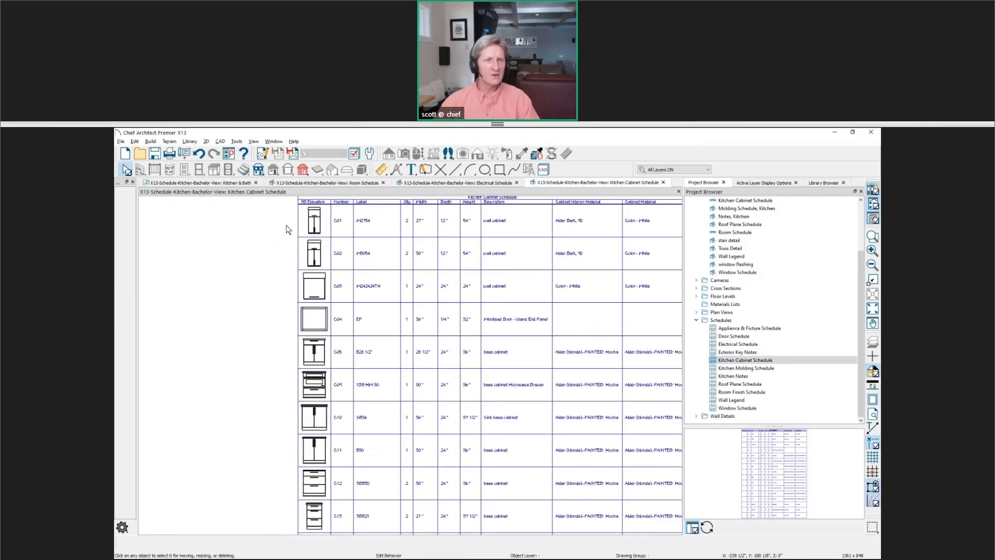
scroll(309, 320, "up", 2)
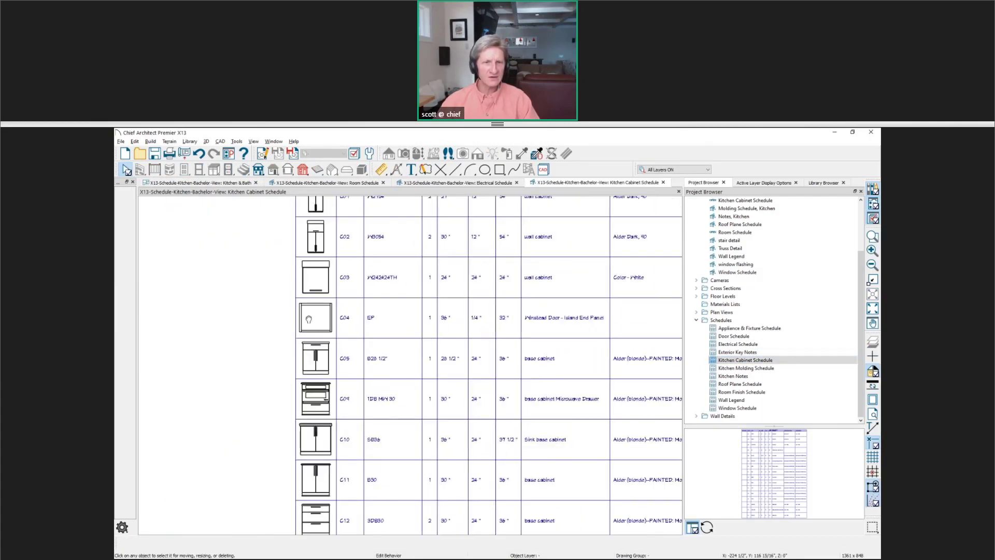
middle_click_drag(310, 320, 307, 363)
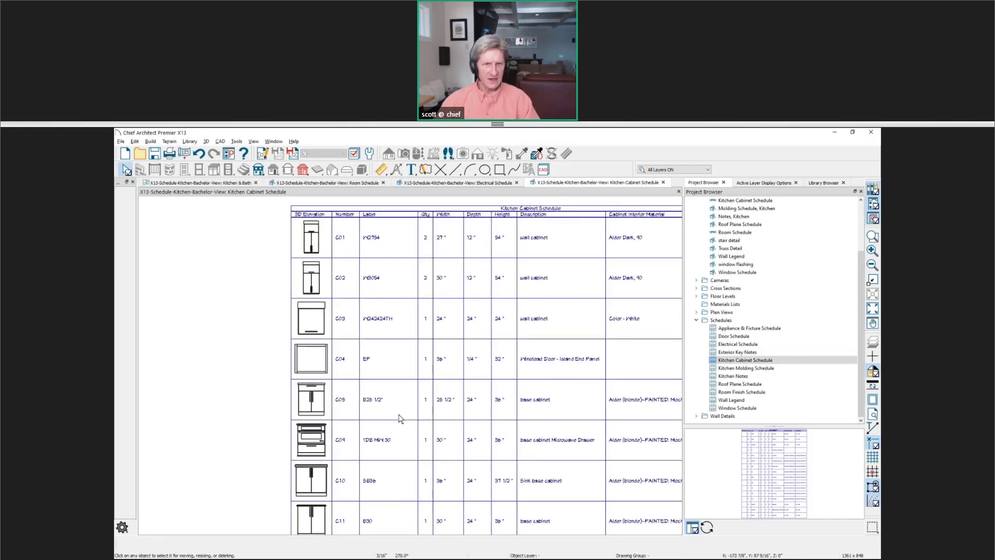
middle_click_drag(399, 418, 408, 234)
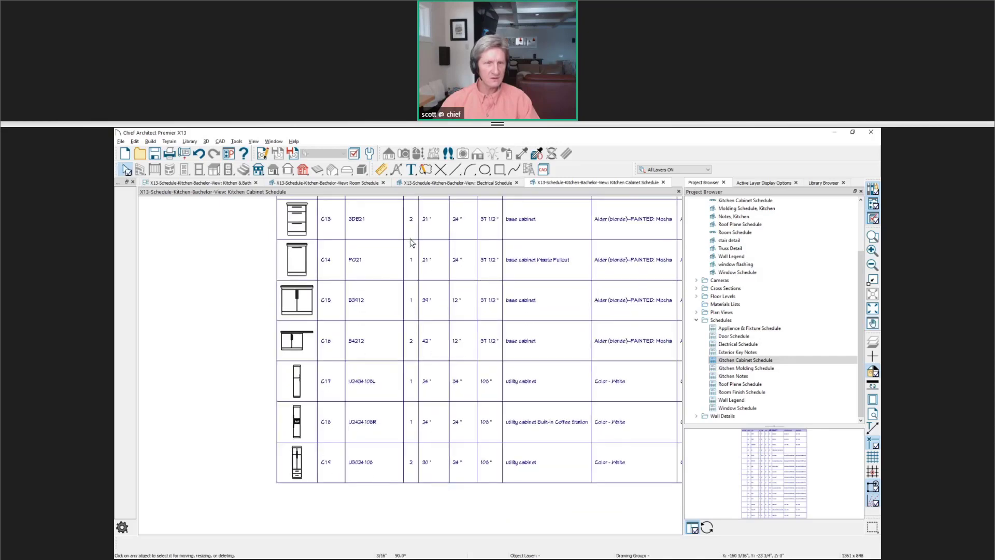
middle_click_drag(410, 240, 428, 526)
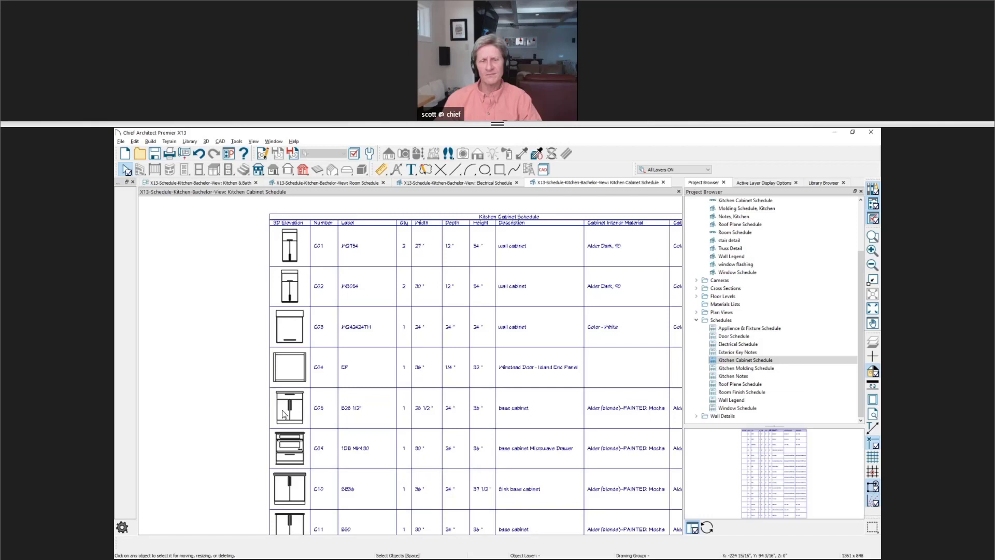
left_click(318, 415)
left_click_drag(318, 414, 321, 248)
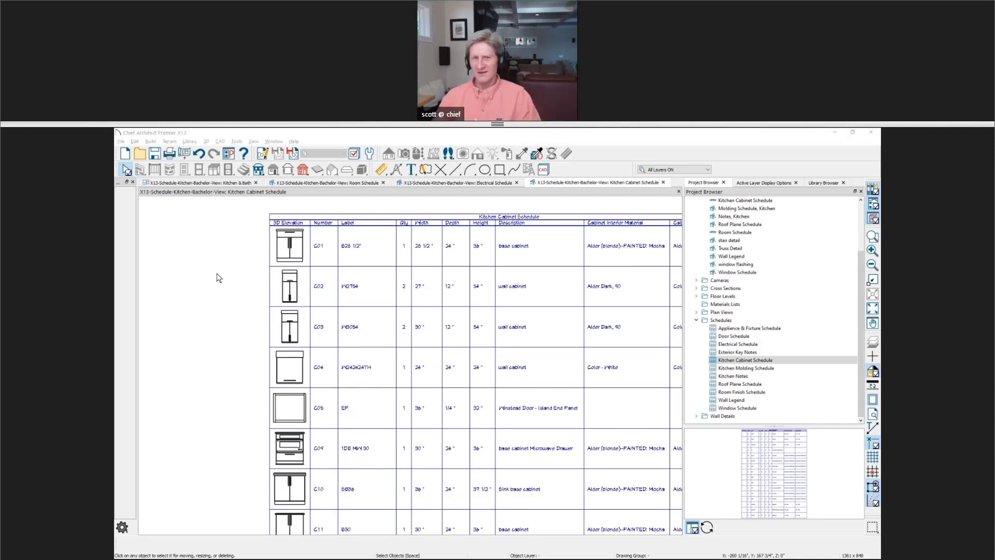
Switch to the Schedules questions image in Windows Photo Viewer.
key("alt+Tab")
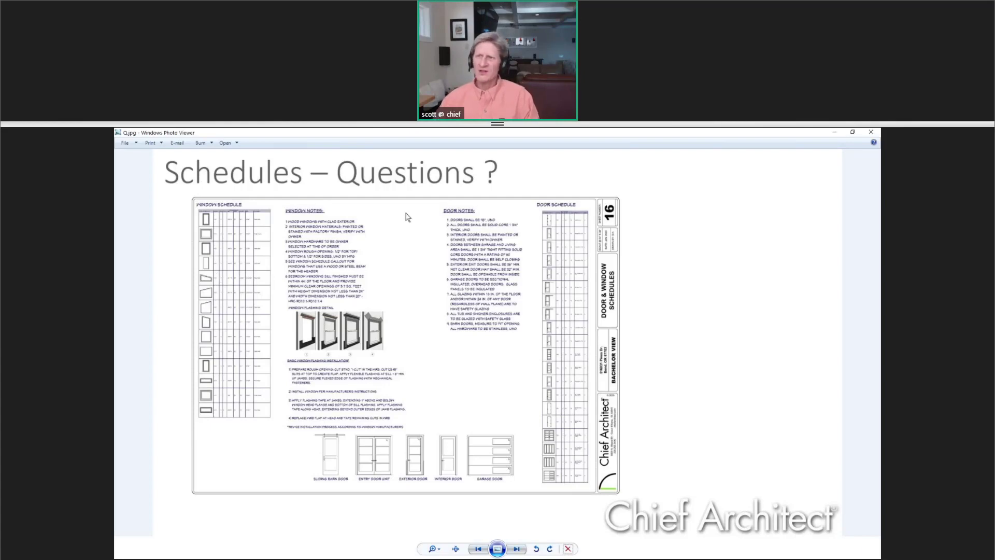
Return to Chief Architect, choose Spreadsheet (XML) in the Kitchen Cabinet Schedule's Export Text options, and close them without exporting.
left_click(838, 133)
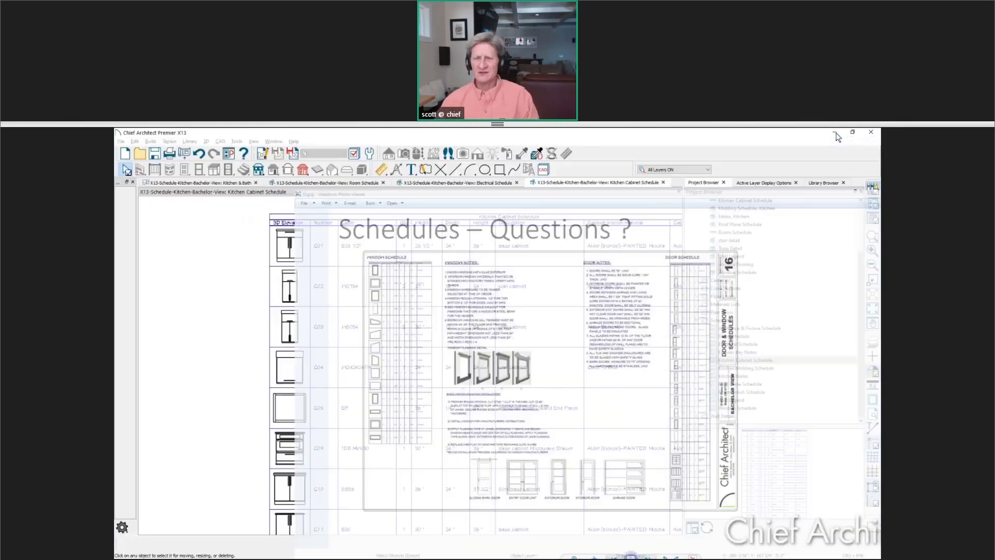
key("space")
scroll(401, 315, "down", 3)
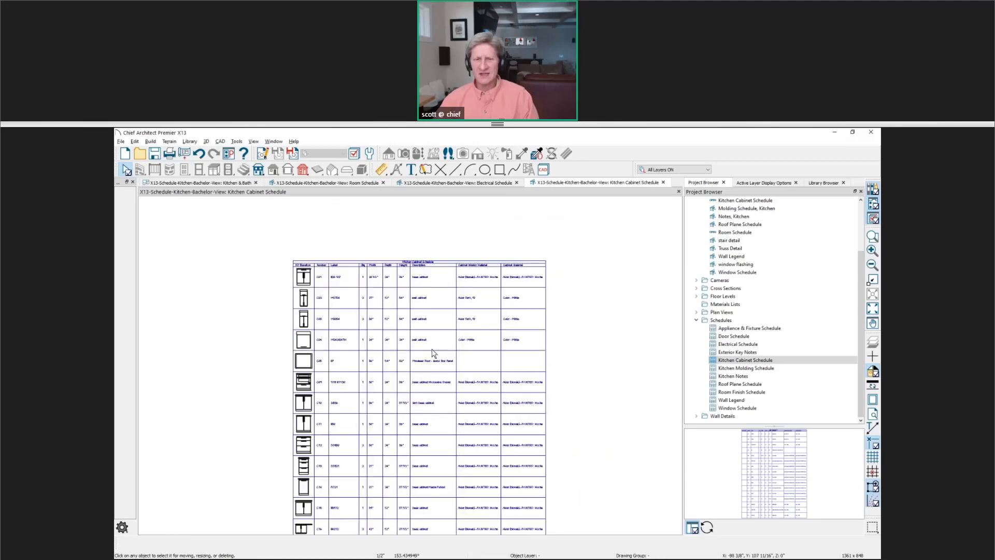
scroll(489, 511, "up", 1)
left_click(489, 511)
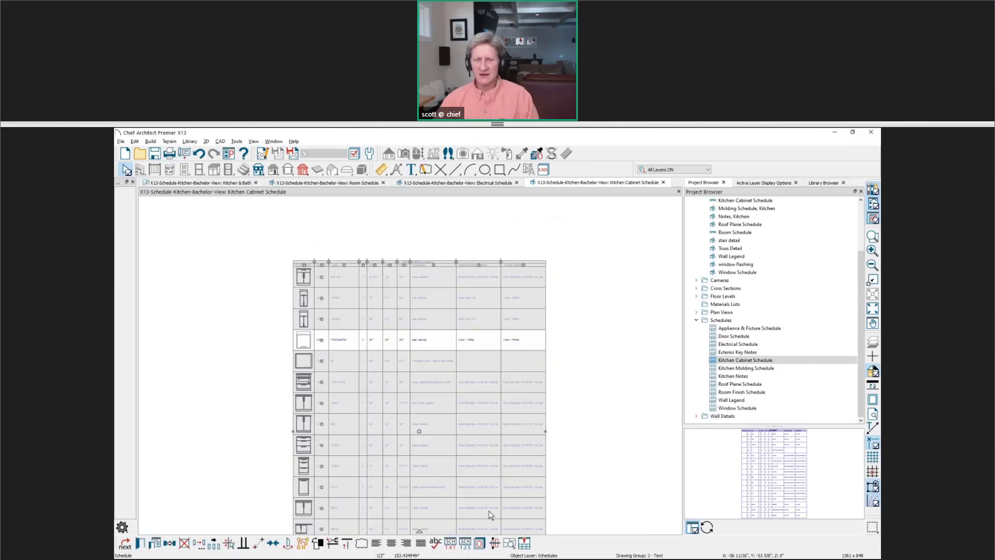
left_click(524, 543)
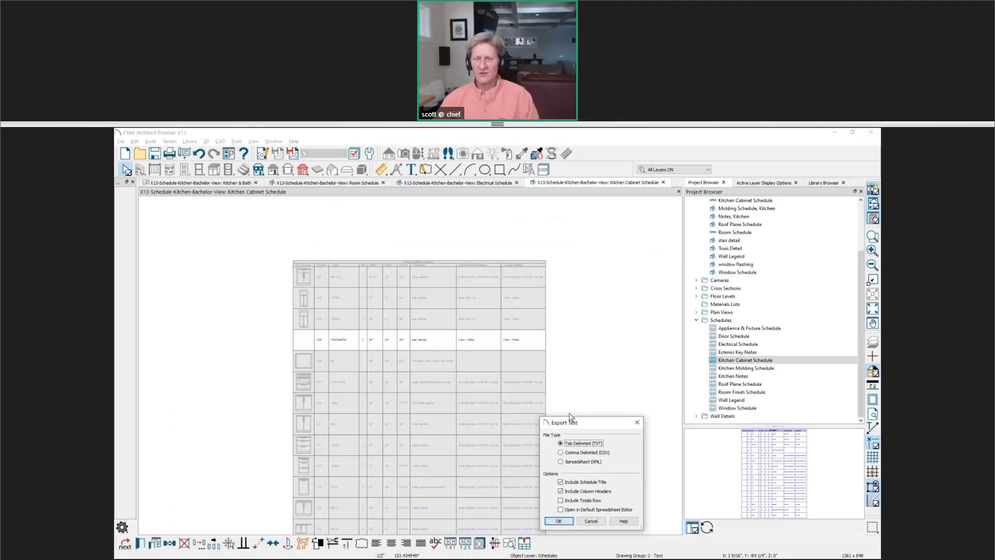
left_click_drag(570, 421, 567, 296)
left_click(557, 335)
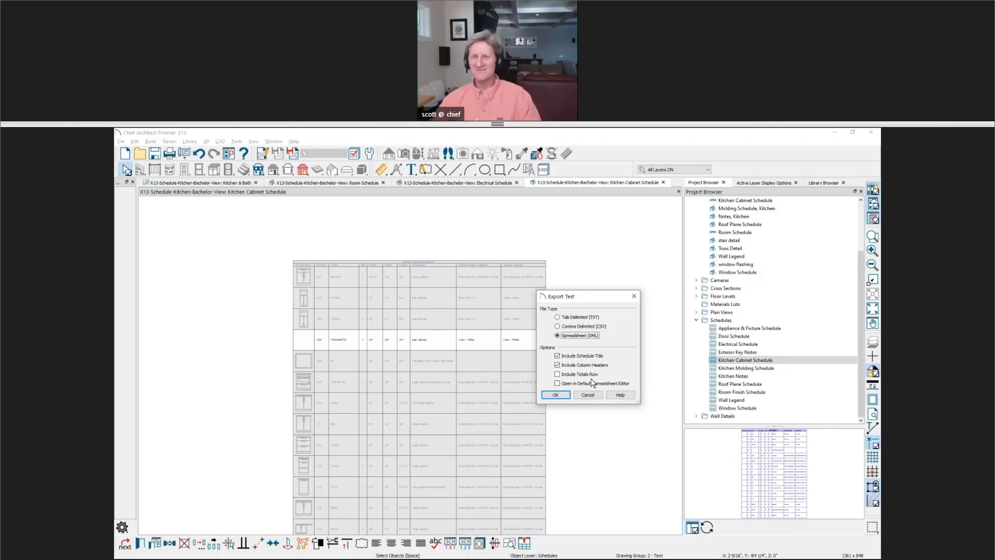
left_click(635, 296)
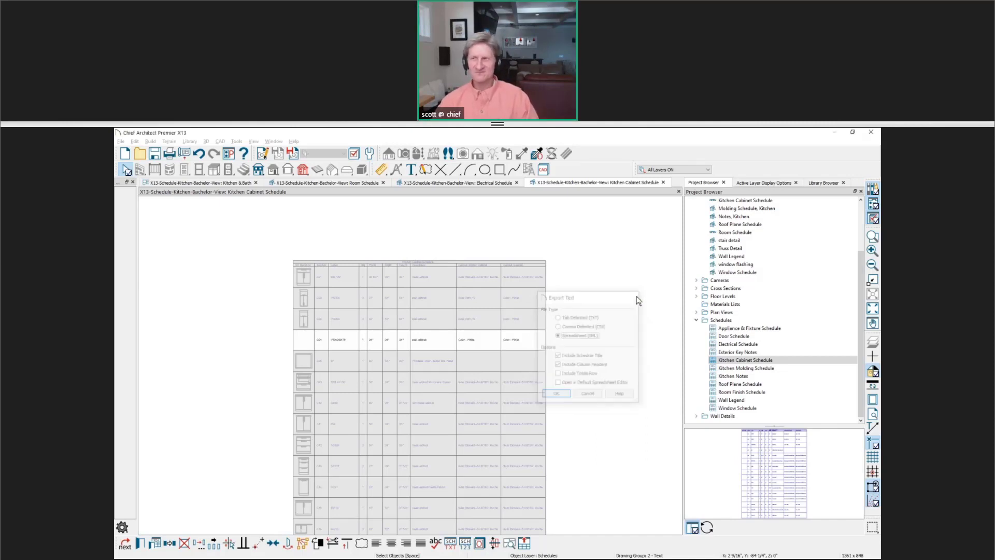
Widen the Kitchen Cabinet Schedule's 3D Elevation column to enlarge its images and rows, and narrow it back to slightly below its original width.
key("alt+Tab")
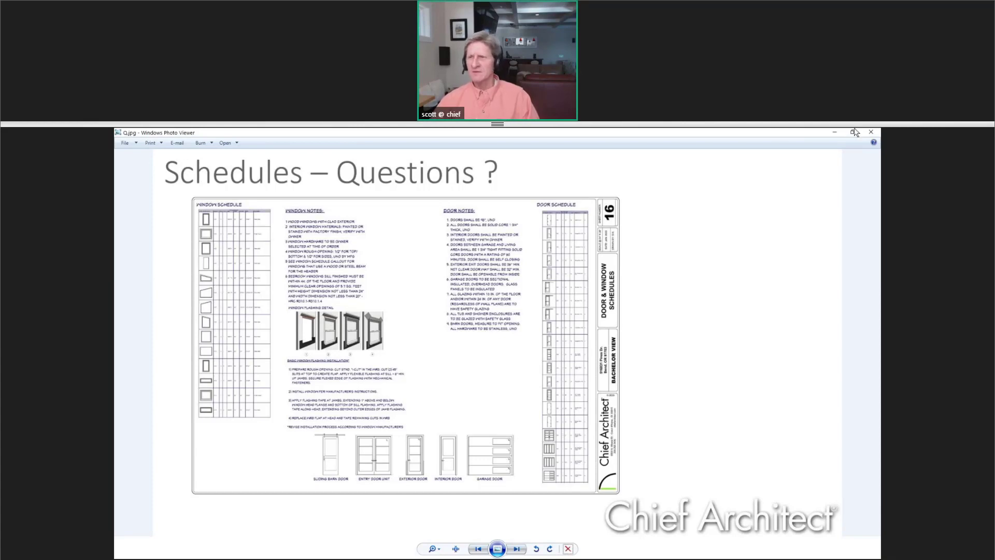
left_click(835, 133)
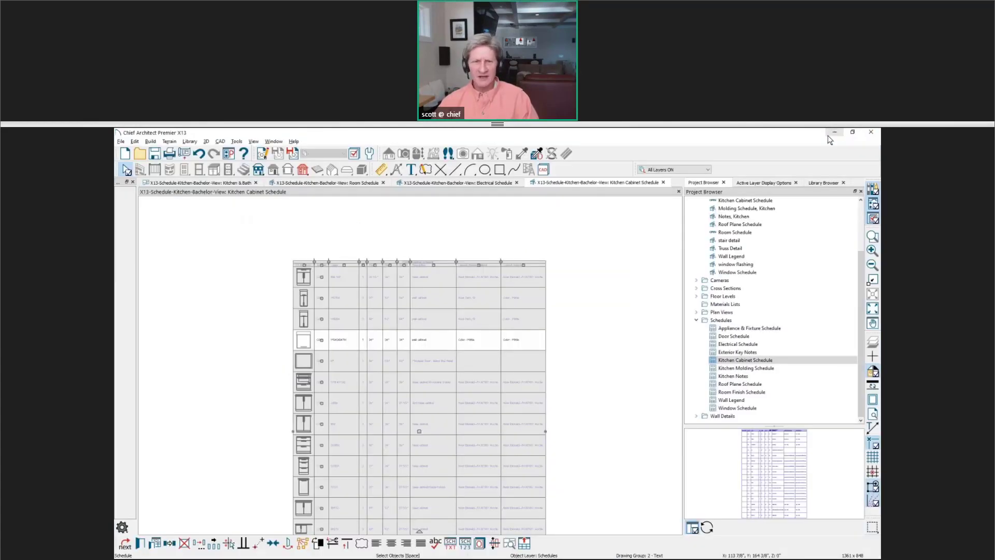
scroll(254, 265, "up", 5)
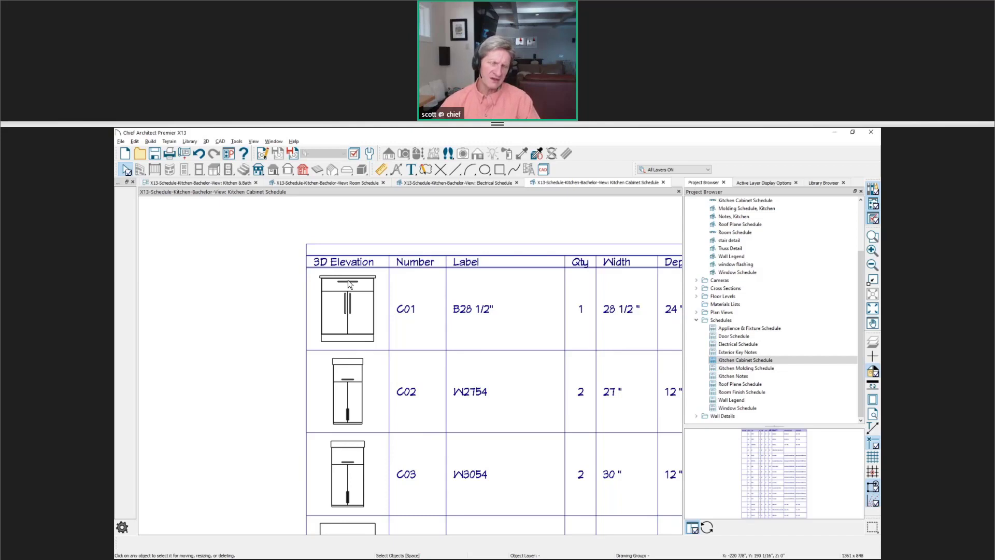
left_click(320, 318)
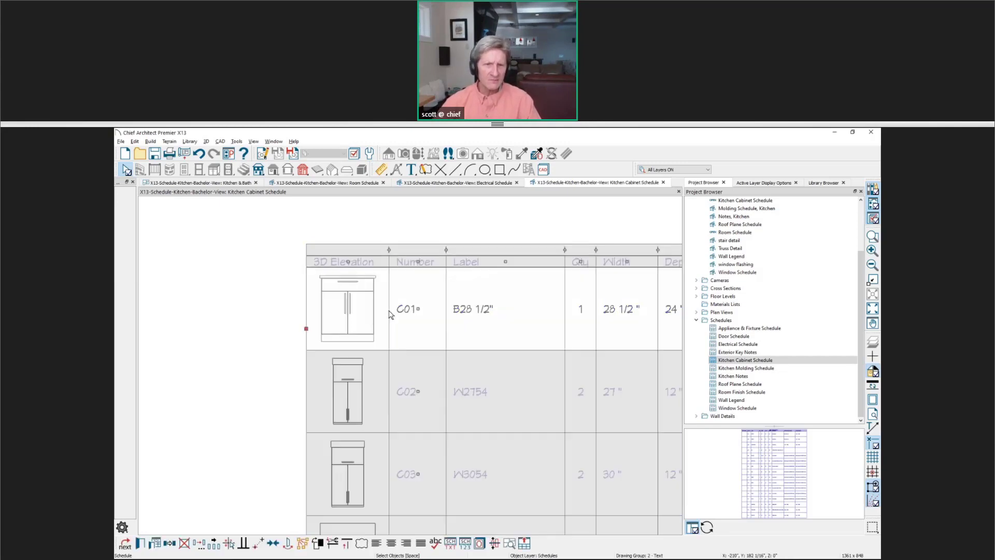
left_click_drag(388, 249, 451, 251)
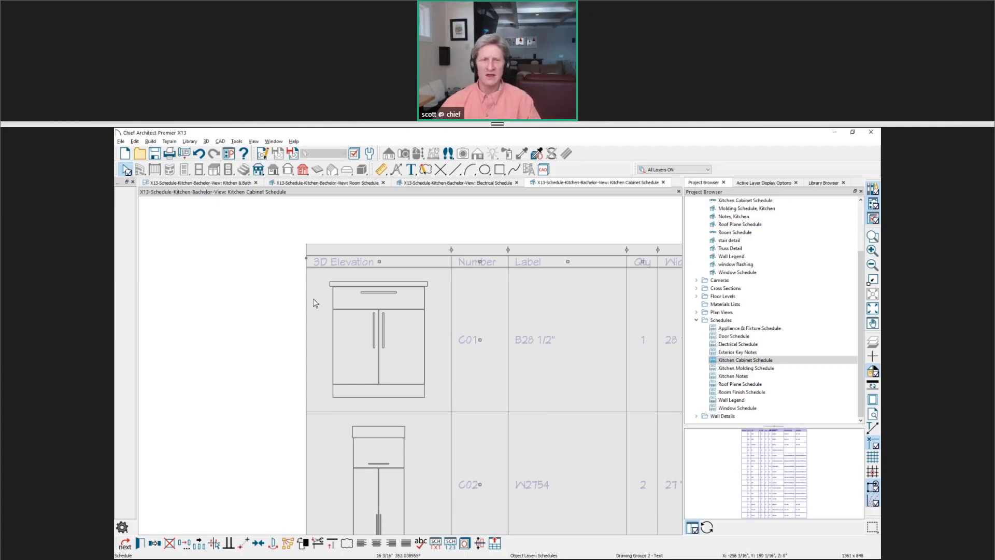
left_click_drag(450, 251, 410, 385)
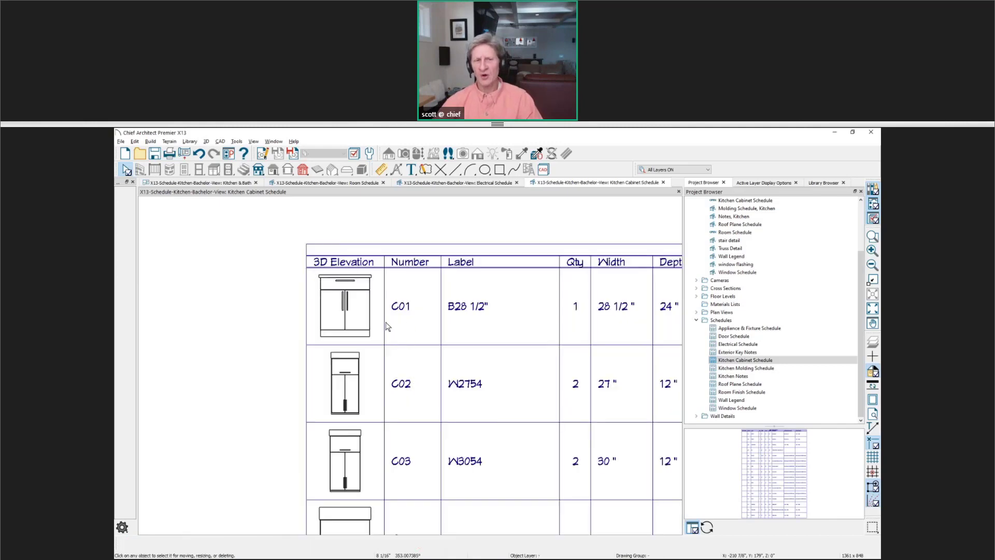
Turn on Scale Images in the Kitchen Cabinet Schedule's object preview options so the elevations share a common scale.
double_click(362, 311)
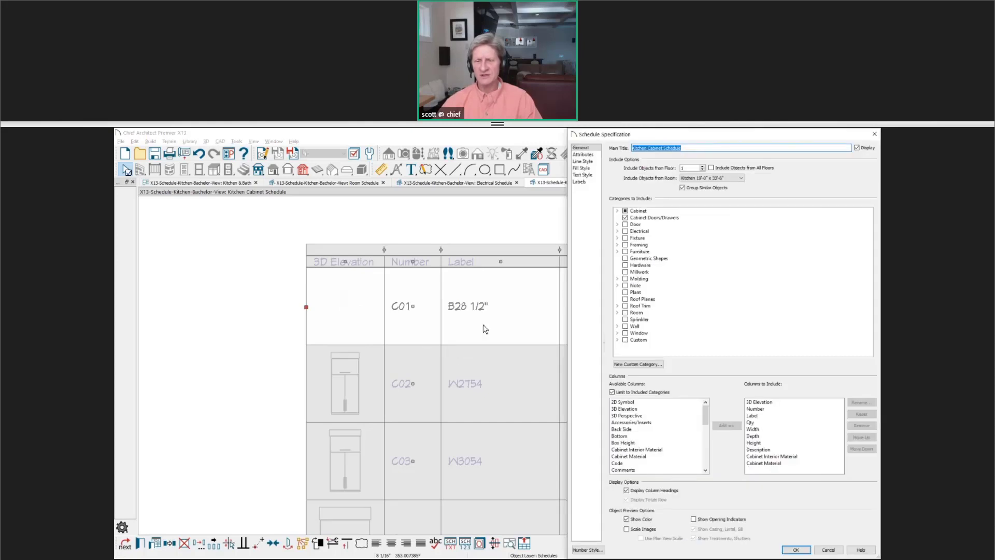
left_click_drag(678, 134, 606, 141)
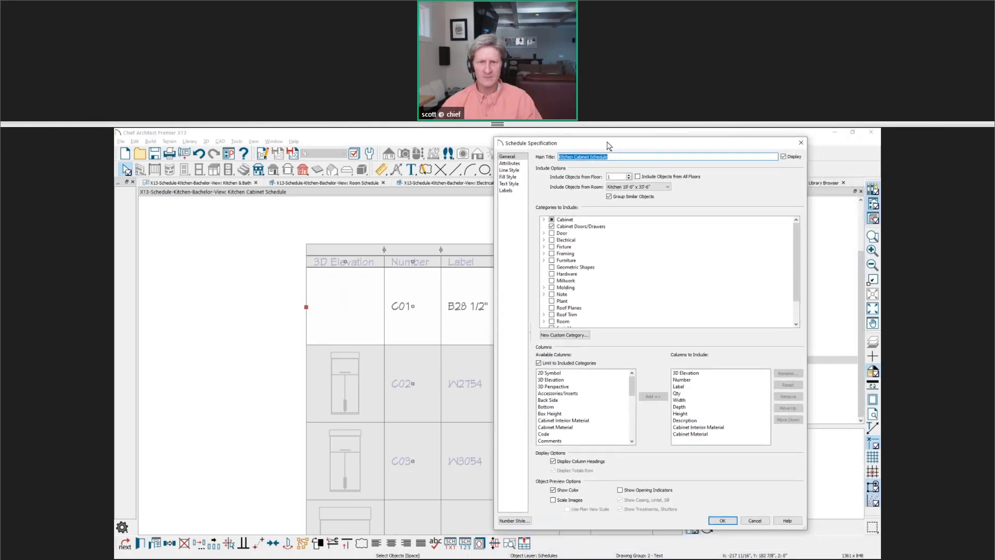
left_click(573, 501)
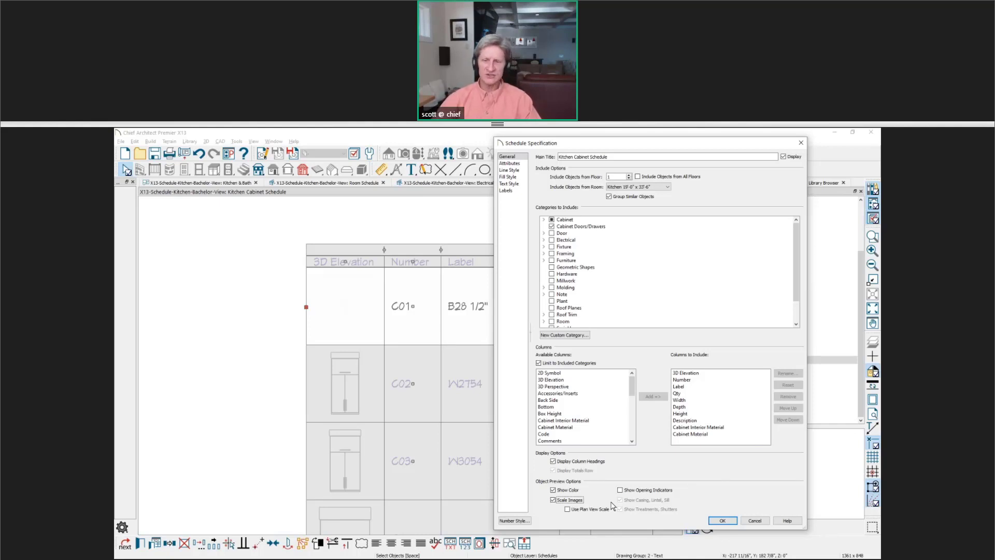
left_click(722, 520)
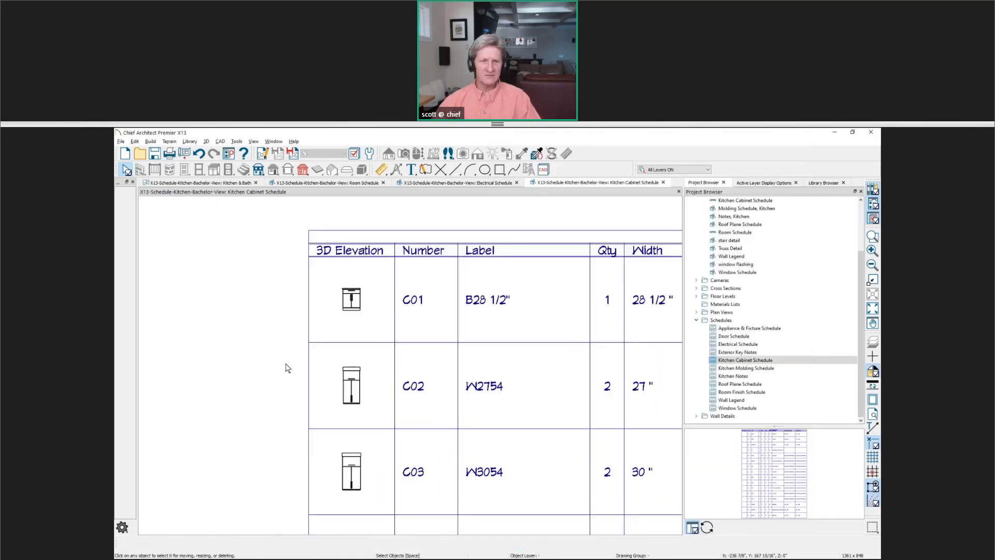
scroll(284, 362, "up", 2)
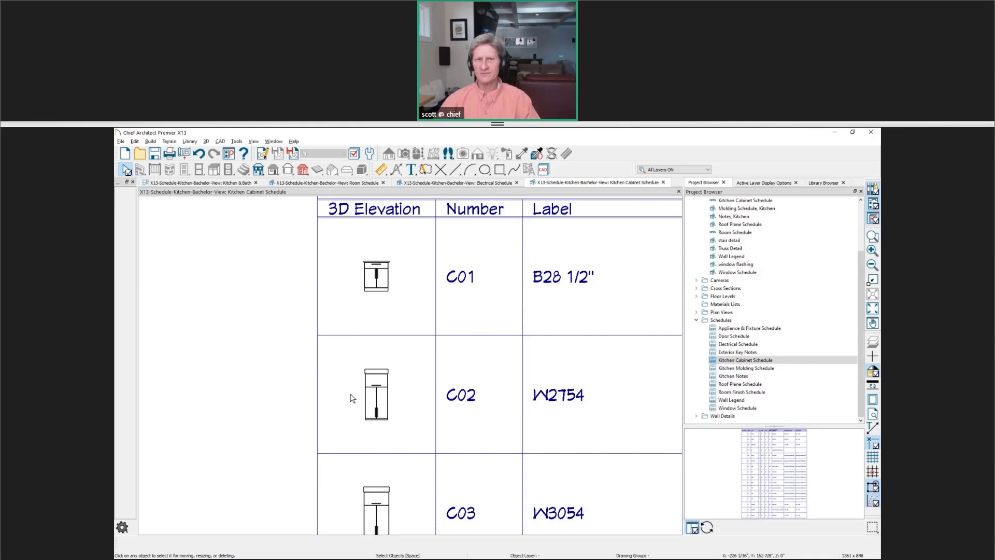
Open the Electrical Schedule view and narrow its 2D Symbol column to shrink the symbols and rows.
left_click(437, 183)
scroll(297, 274, "up", 3)
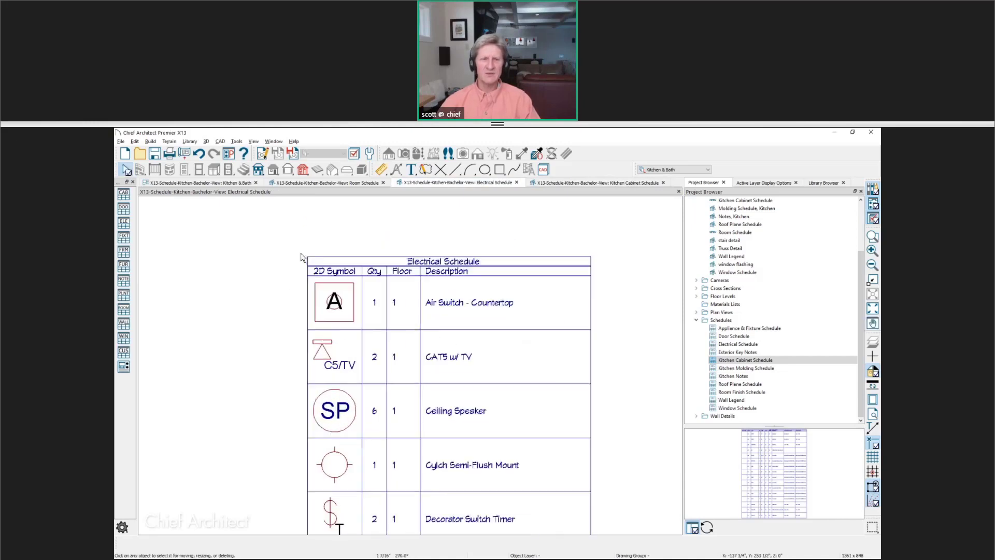
scroll(302, 257, "up", 3)
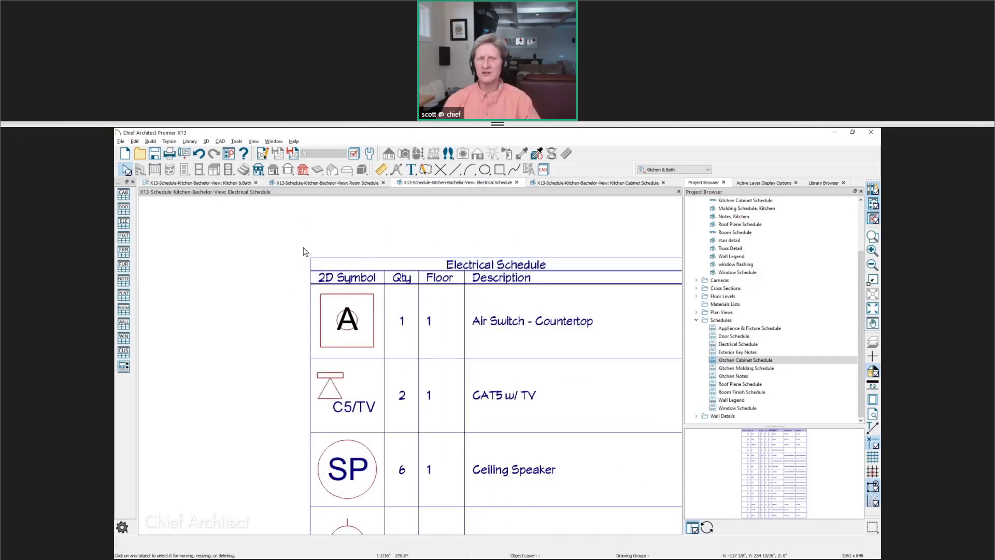
left_click(382, 282)
left_click_drag(384, 263, 362, 263)
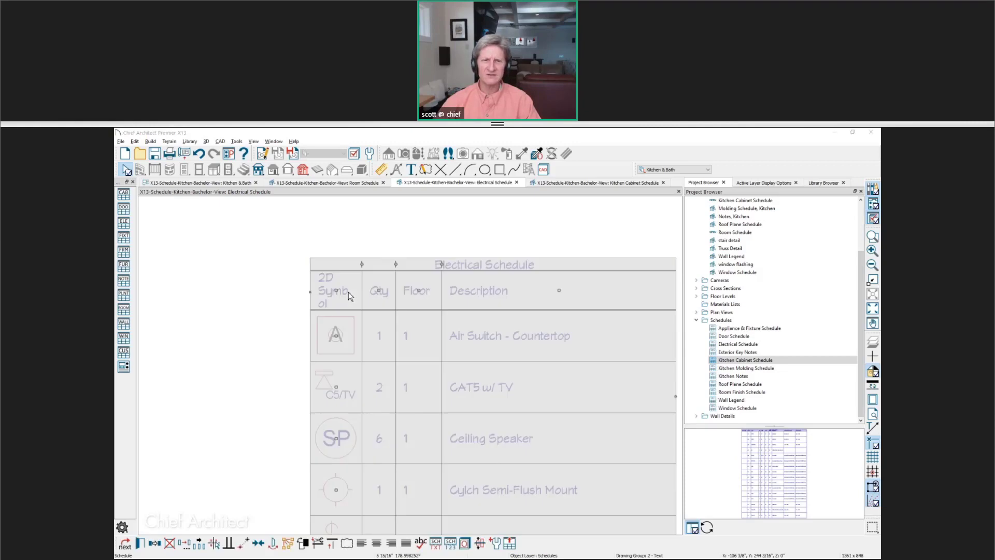
Rename the Electrical Schedule's 2D Symbol column to a blank heading.
left_click(684, 372)
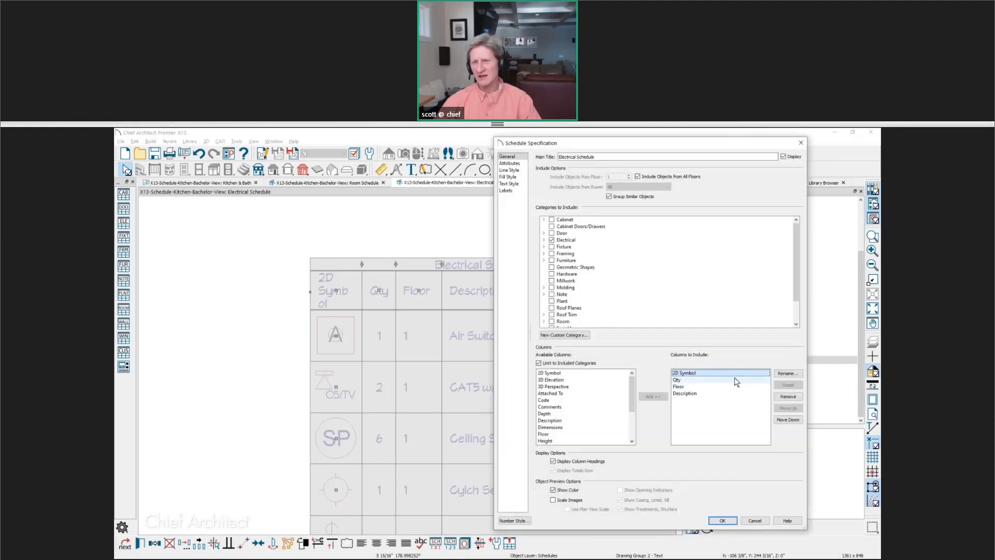
left_click(789, 373)
key("Delete")
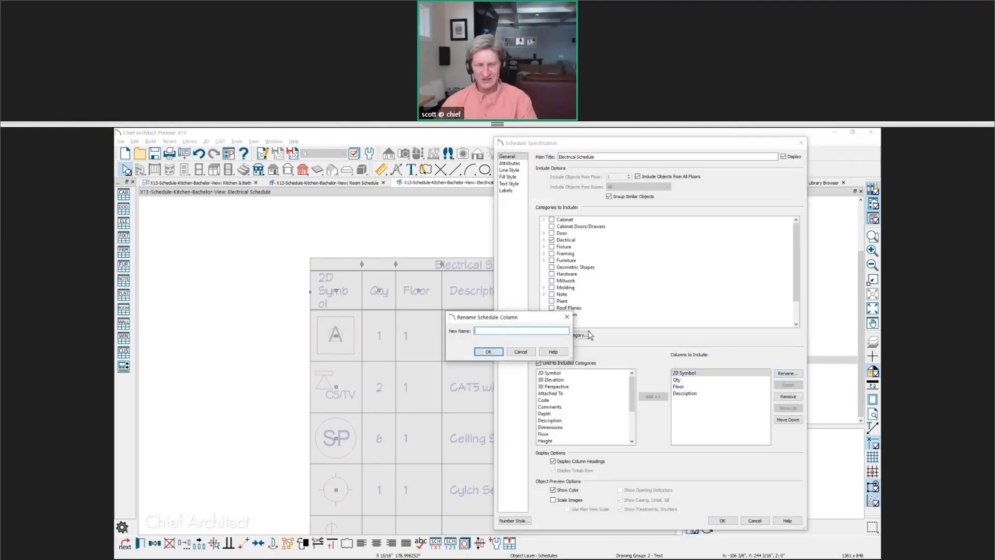
left_click(488, 351)
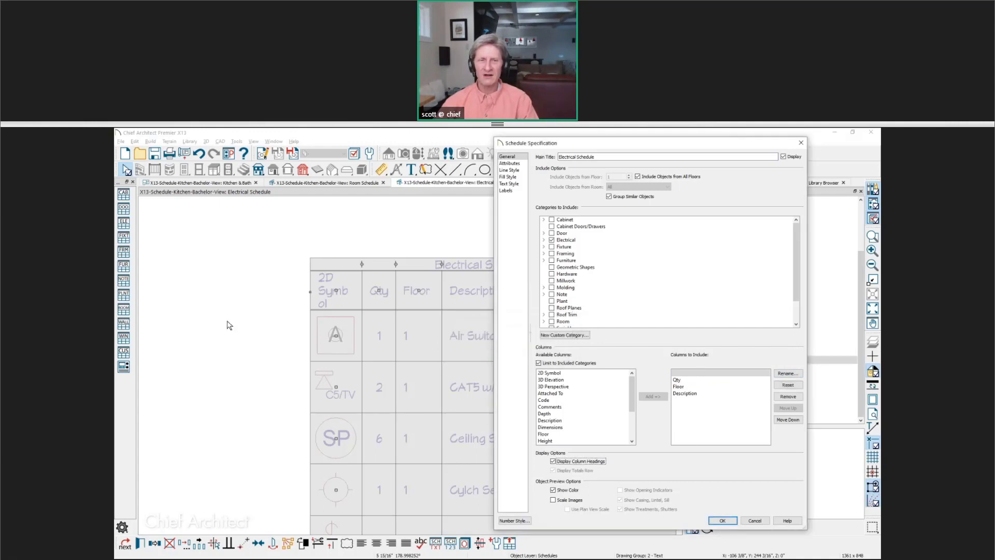
left_click(735, 521)
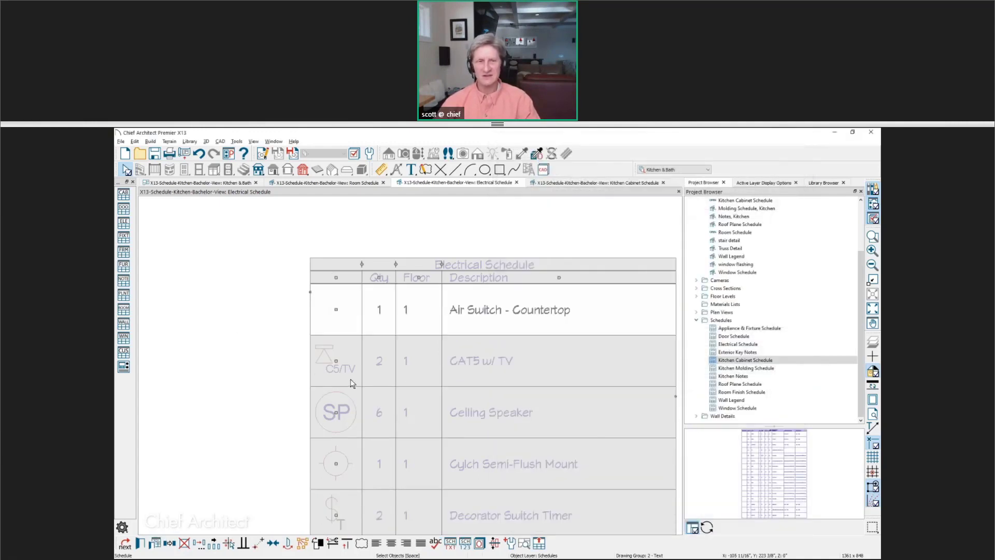
Narrow the Electrical Schedule's unlabeled symbol column further and deselect the schedule.
left_click(362, 279)
left_click_drag(362, 280, 265, 294)
left_click(266, 293)
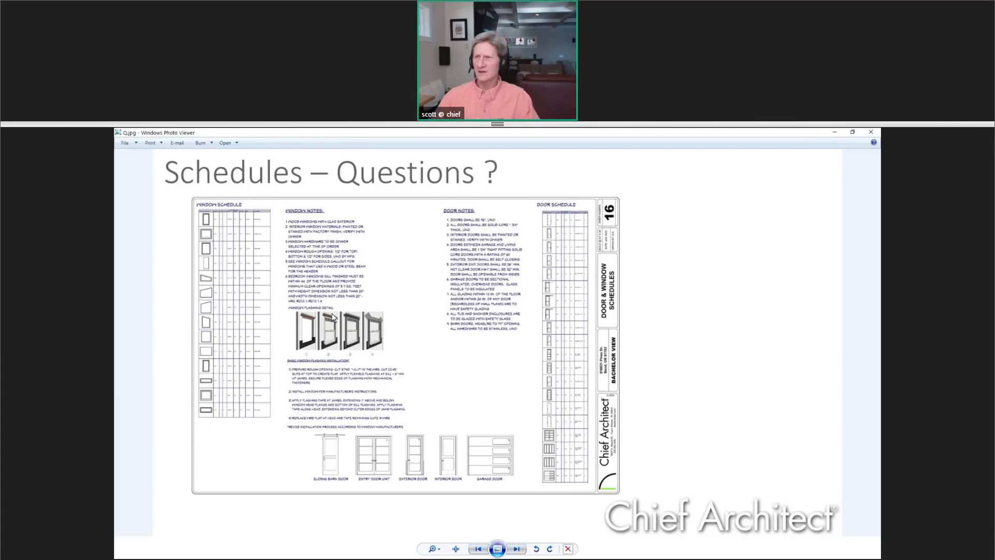
Return to Chief Architect from Windows Photo Viewer and open the Kitchen Molding Schedule.
left_click(834, 132)
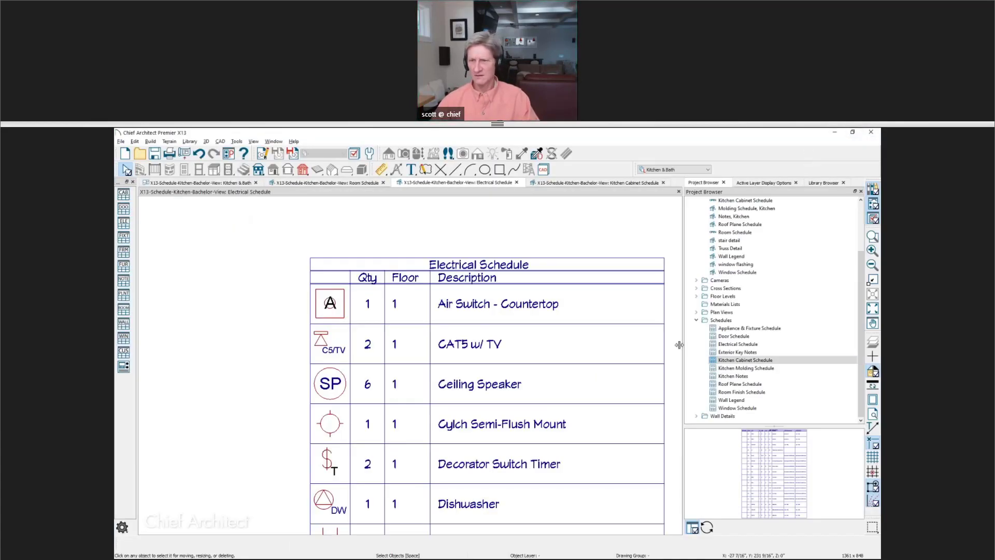
left_click(700, 362)
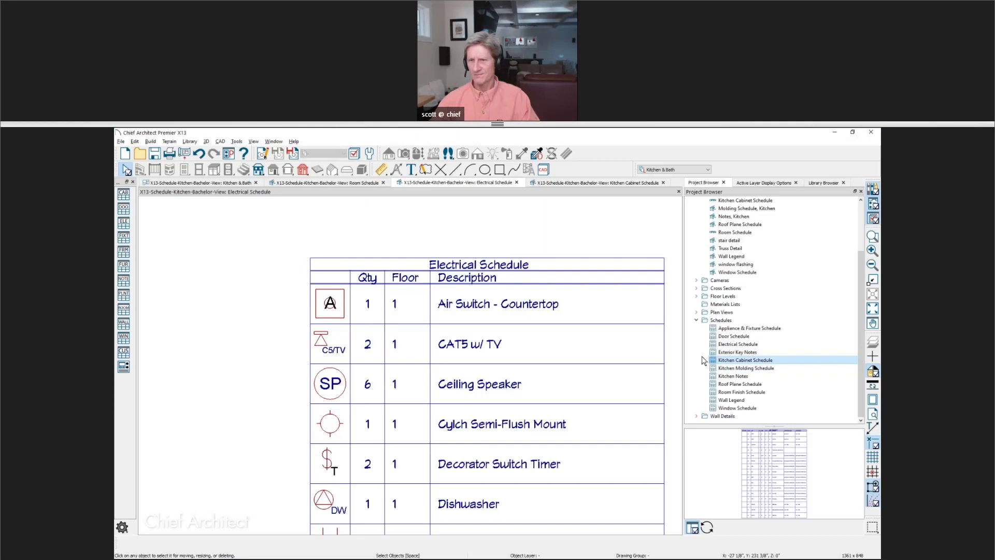
left_click(743, 353)
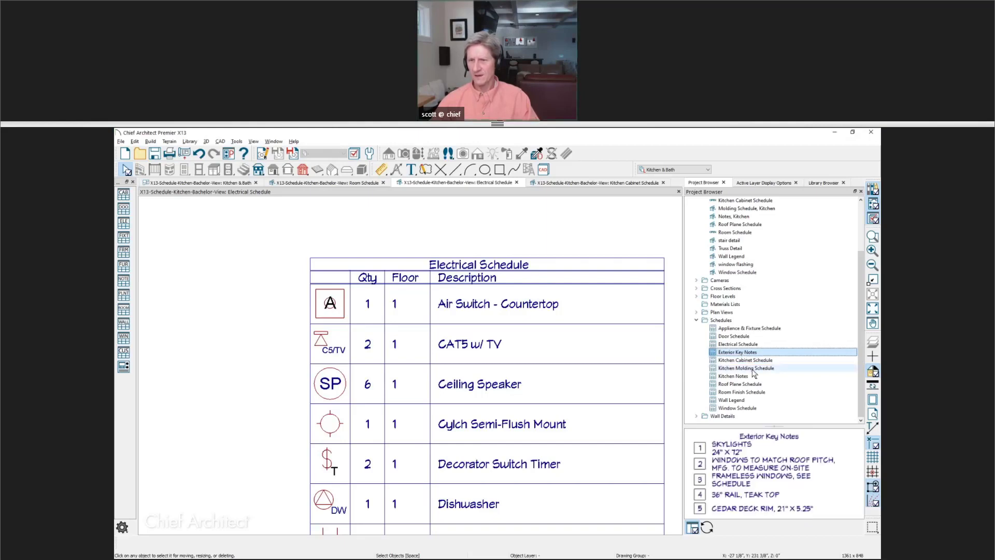
double_click(746, 368)
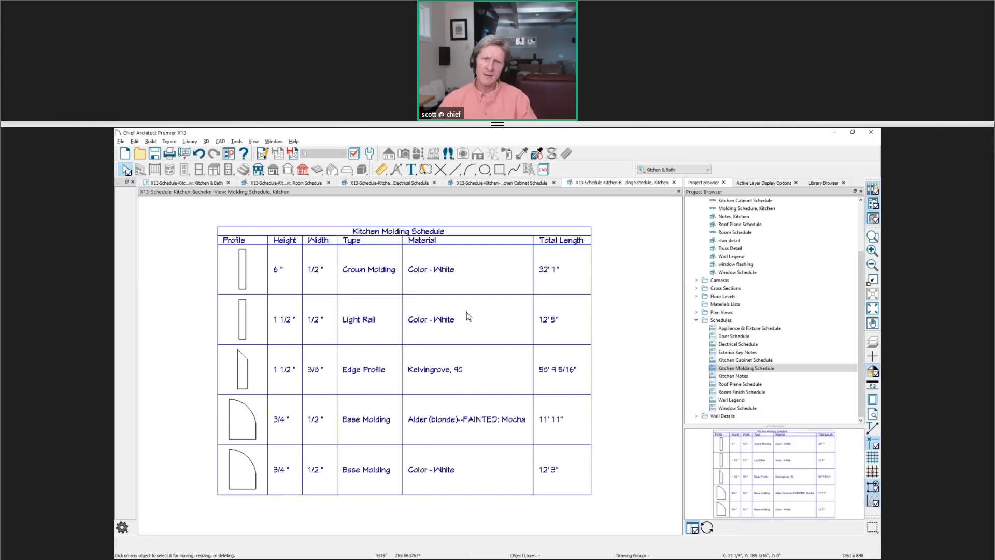
Add a Length column to the Kitchen Molding Schedule and place it between Material and Total Length.
double_click(468, 317)
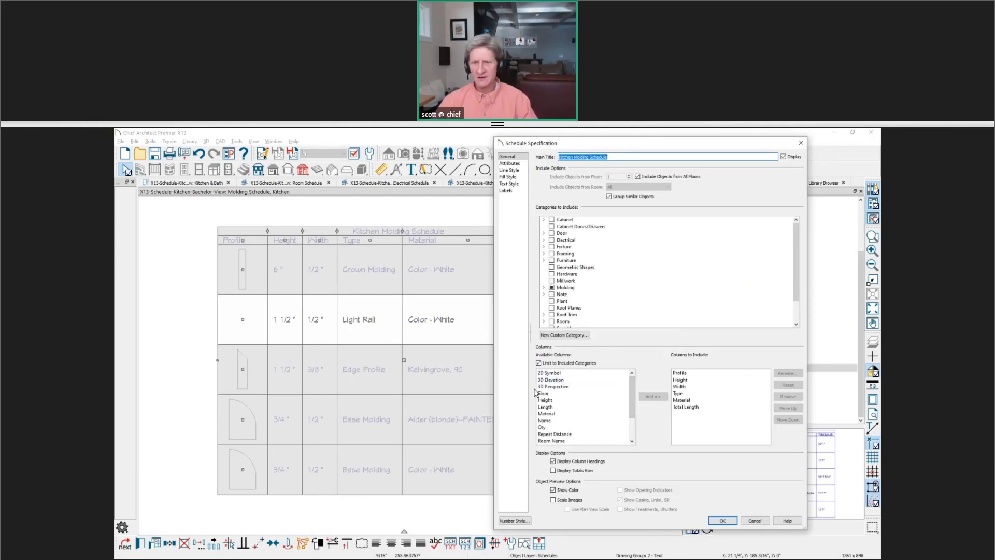
left_click(552, 408)
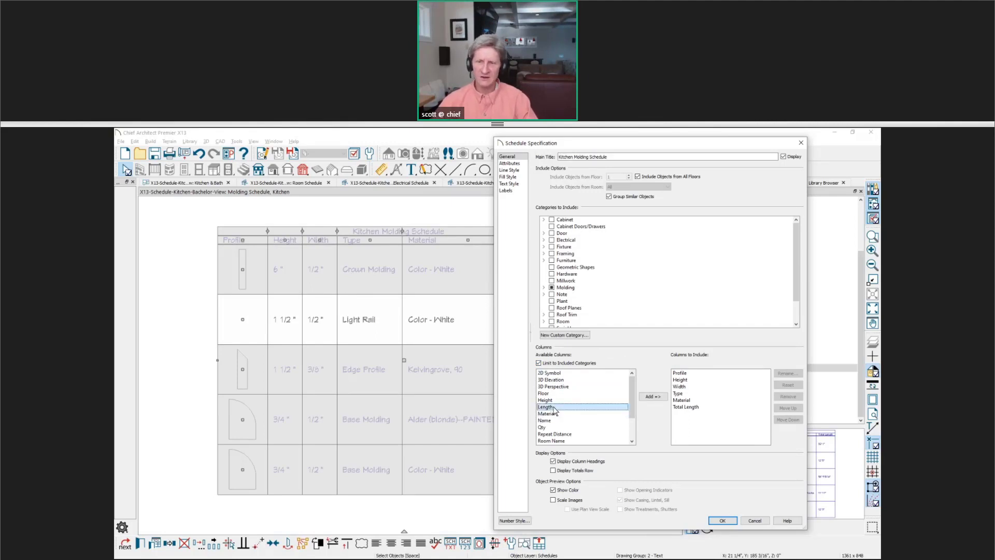
left_click(657, 398)
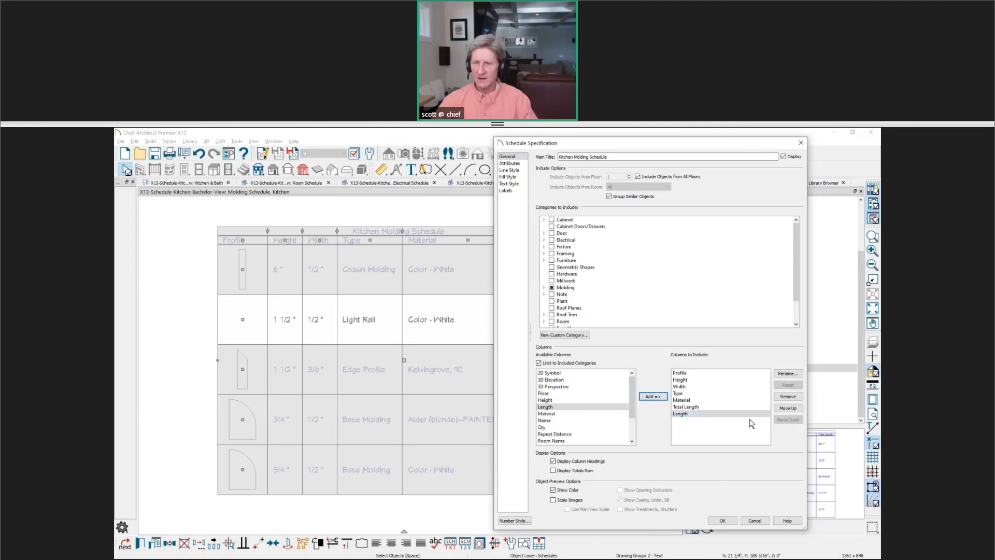
left_click(788, 409)
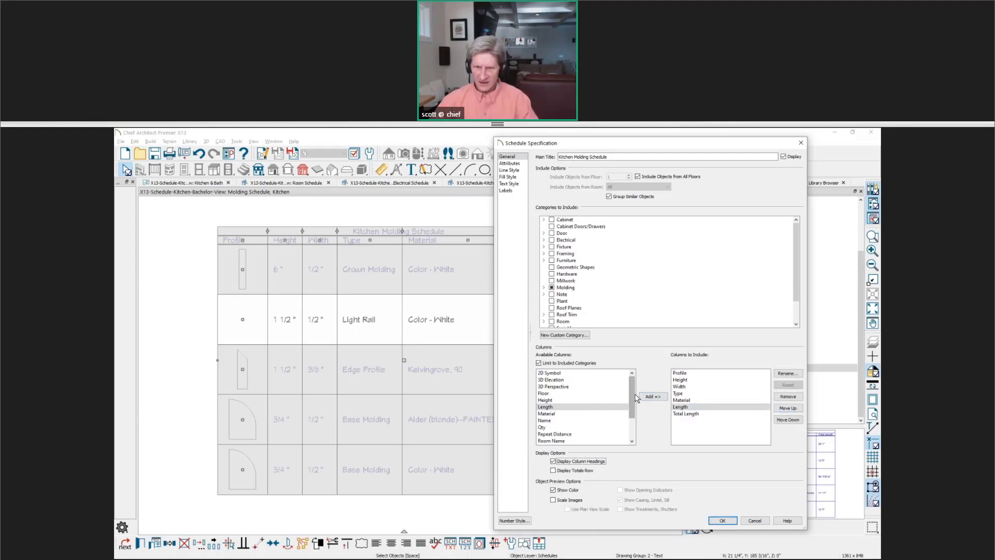
scroll(635, 397, "down", 2)
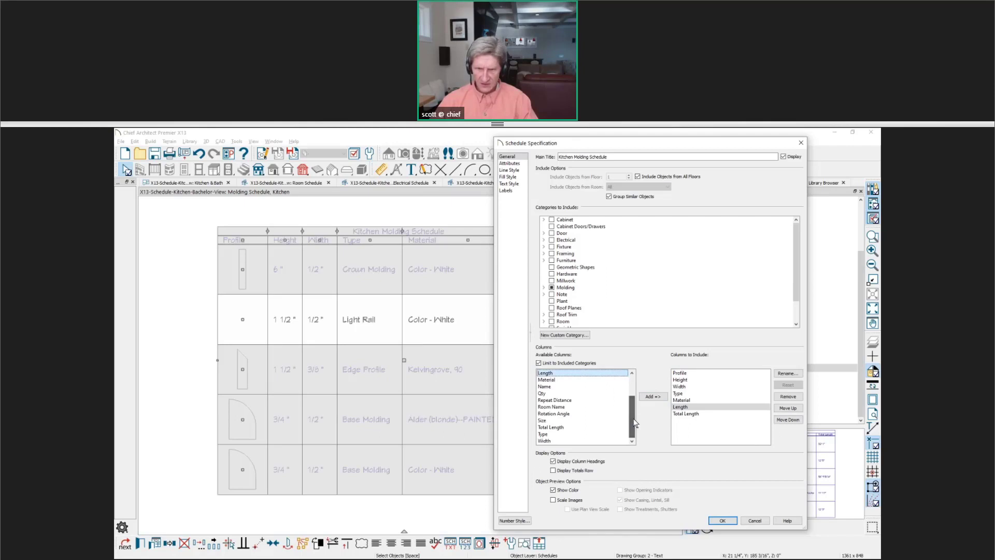
left_click(722, 520)
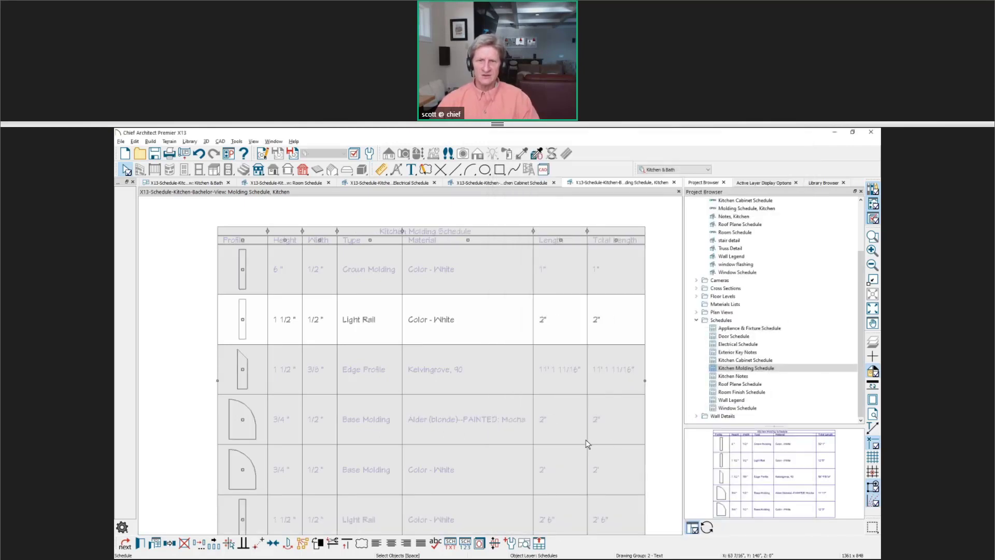
Examine the Length and Total Length columns down the rows of the Kitchen Molding Schedule.
middle_click_drag(586, 439, 547, 414)
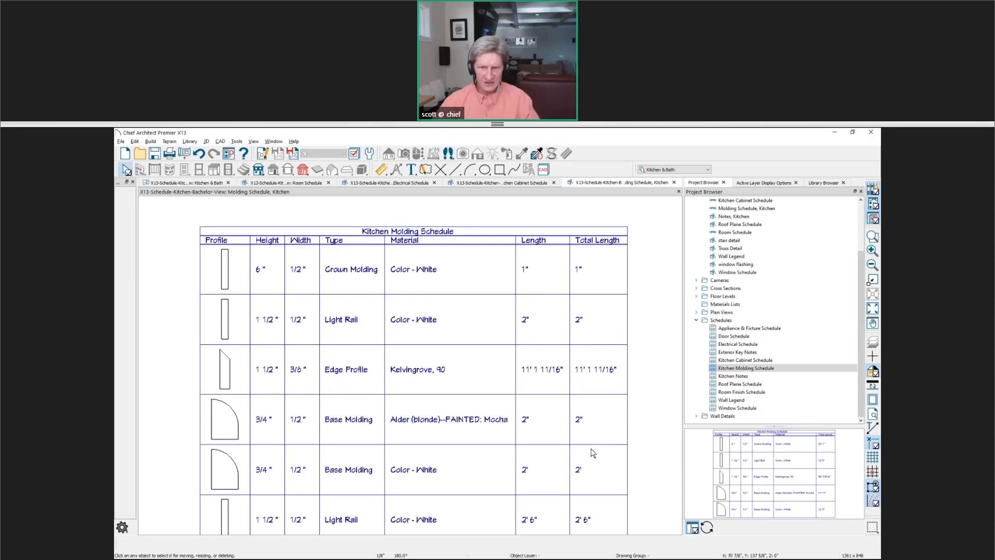
middle_click_drag(588, 474, 587, 342)
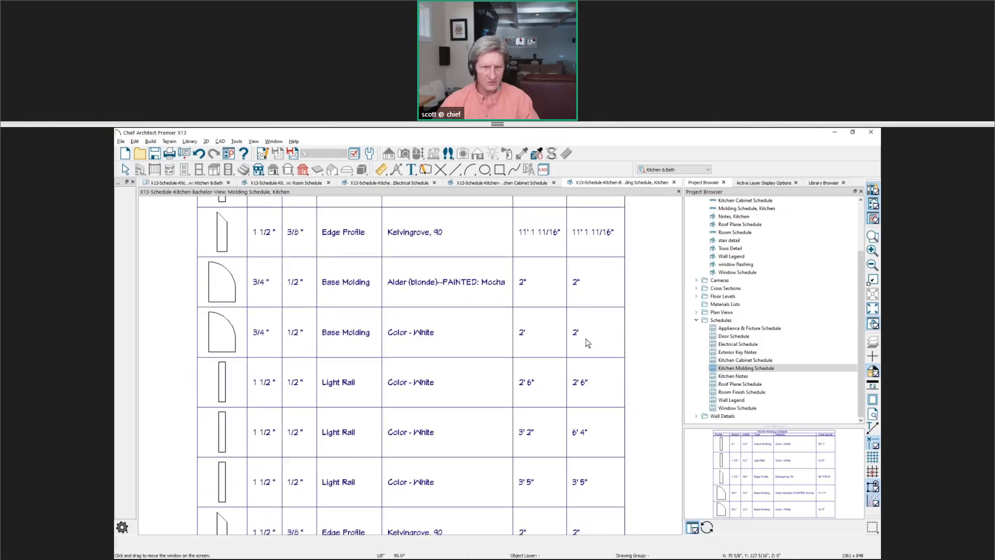
middle_click_drag(593, 435, 595, 325)
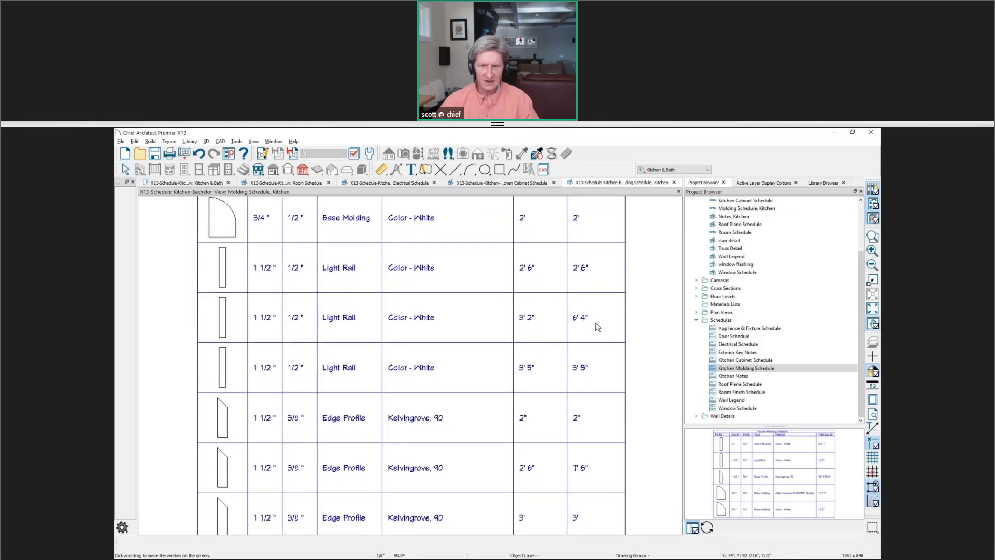
middle_click_drag(600, 413, 606, 305)
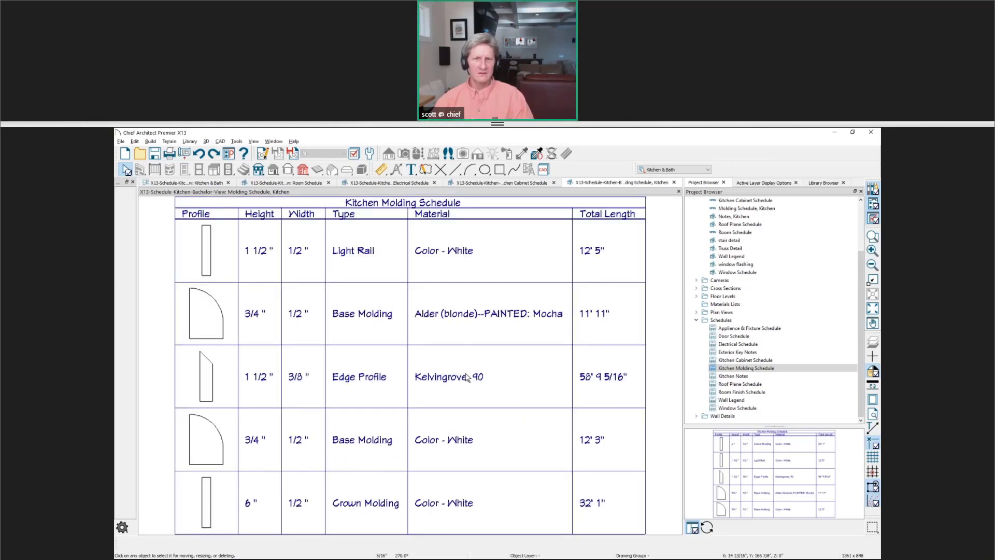
Add a Qty column after Total Length in the Kitchen Molding Schedule and deselect the schedule.
scroll(467, 377, "down", 1)
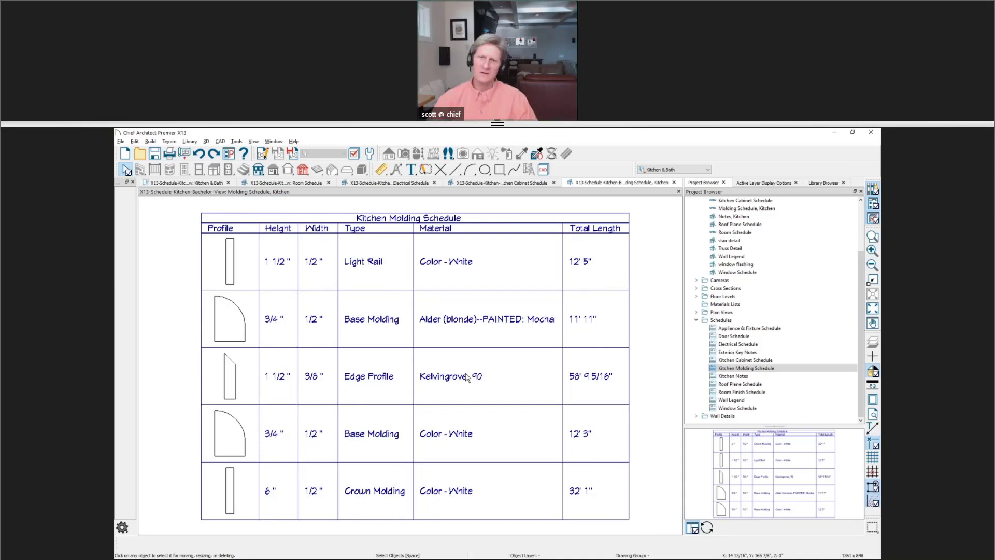
double_click(585, 494)
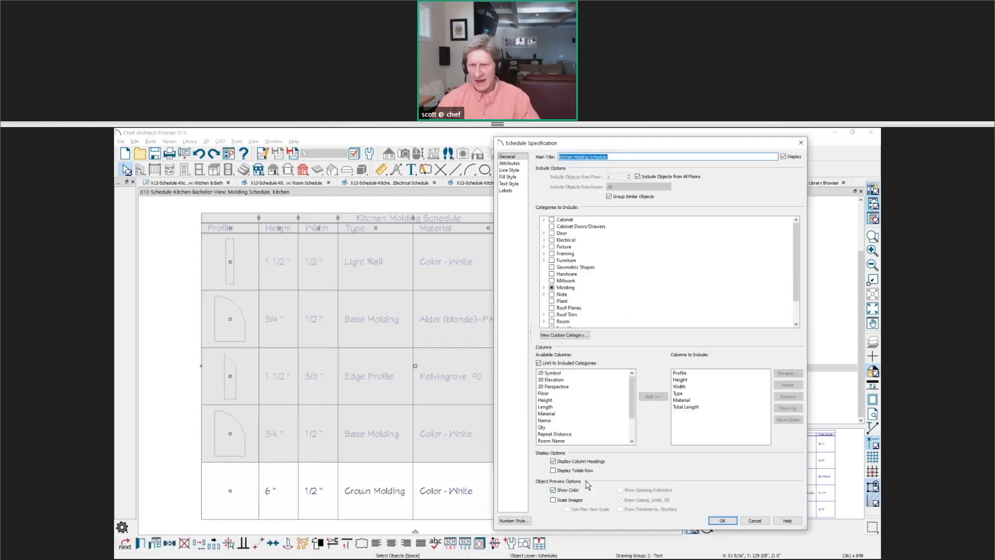
left_click(687, 408)
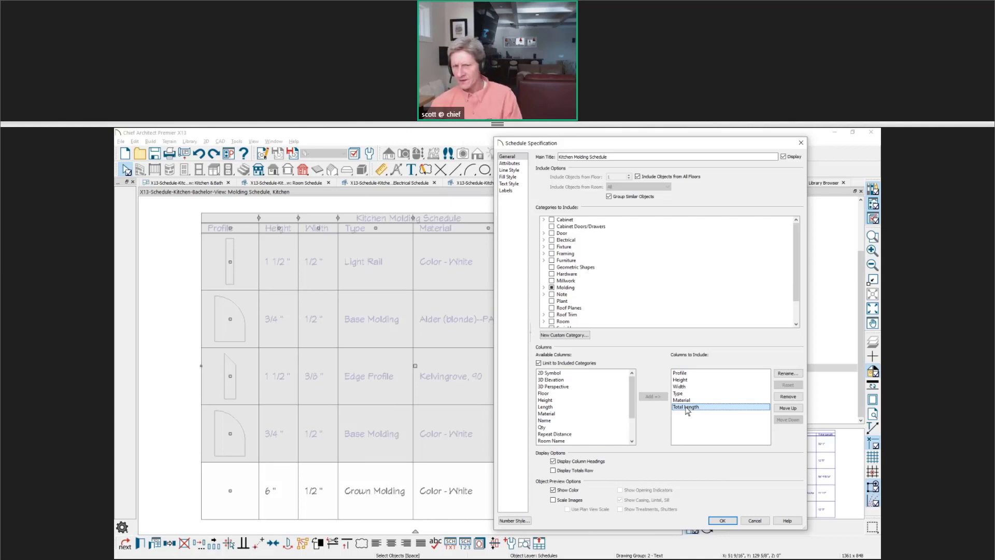
left_click(544, 287)
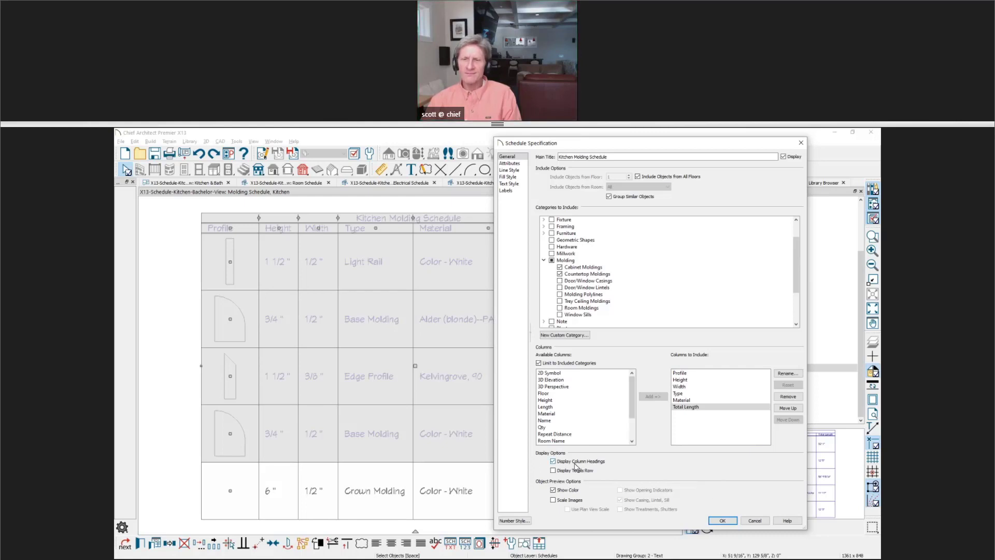
left_click(555, 427)
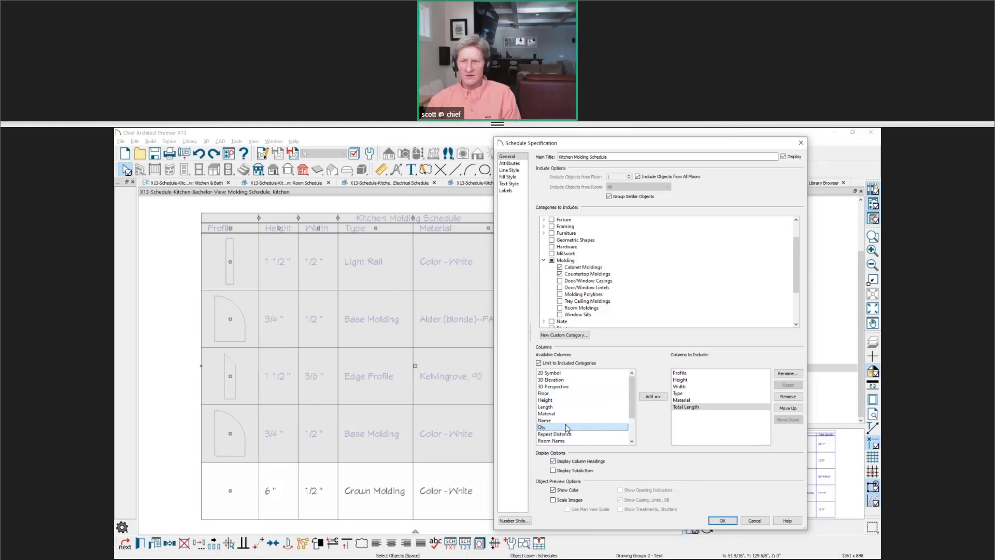
left_click(652, 396)
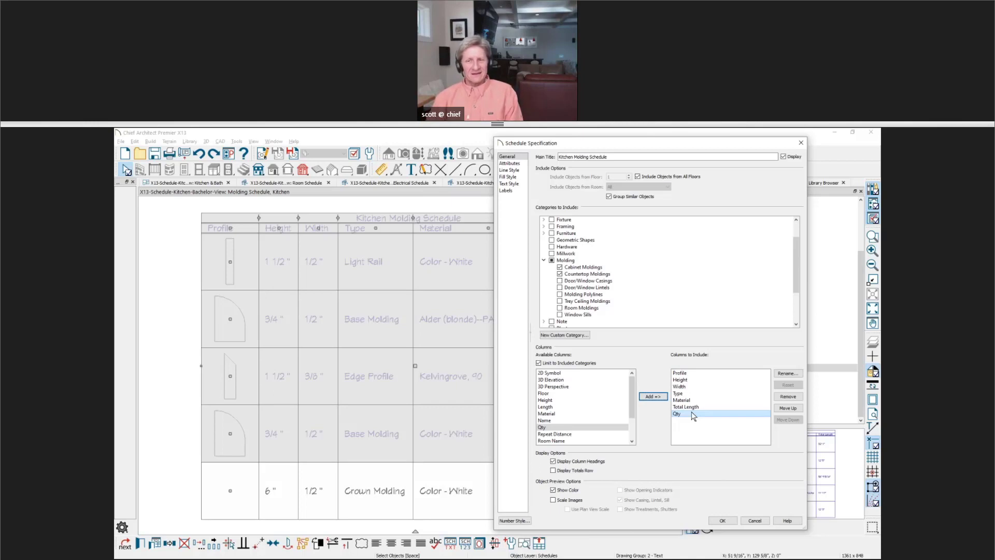
left_click(723, 520)
key("Escape")
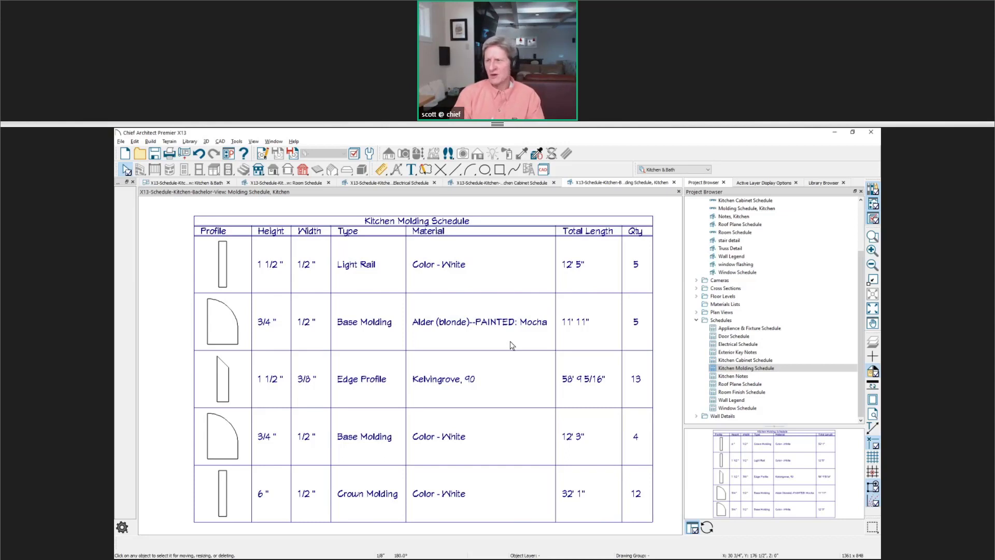
View the Schedules – Questions slide in Windows Photo Viewer and return to Chief Architect.
key("space")
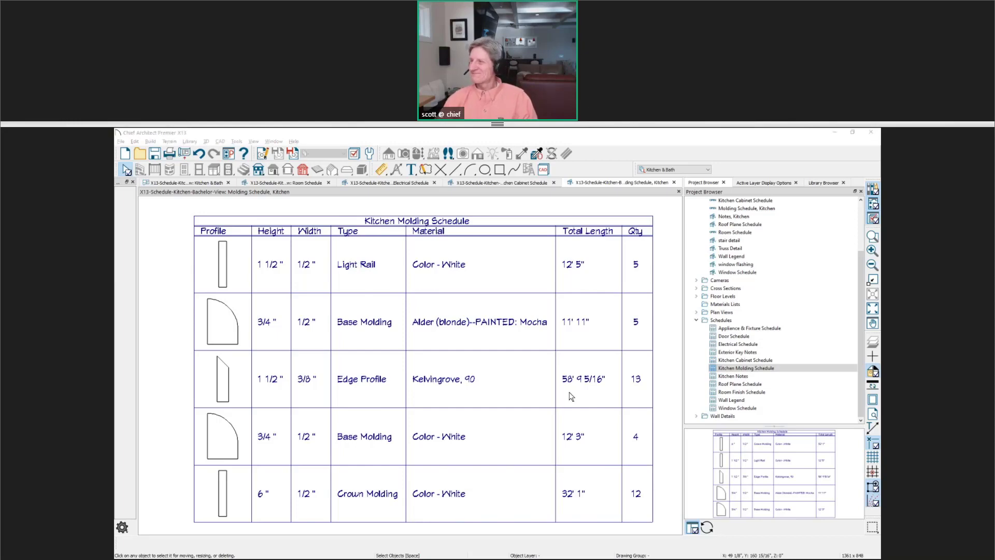
key("alt+Tab")
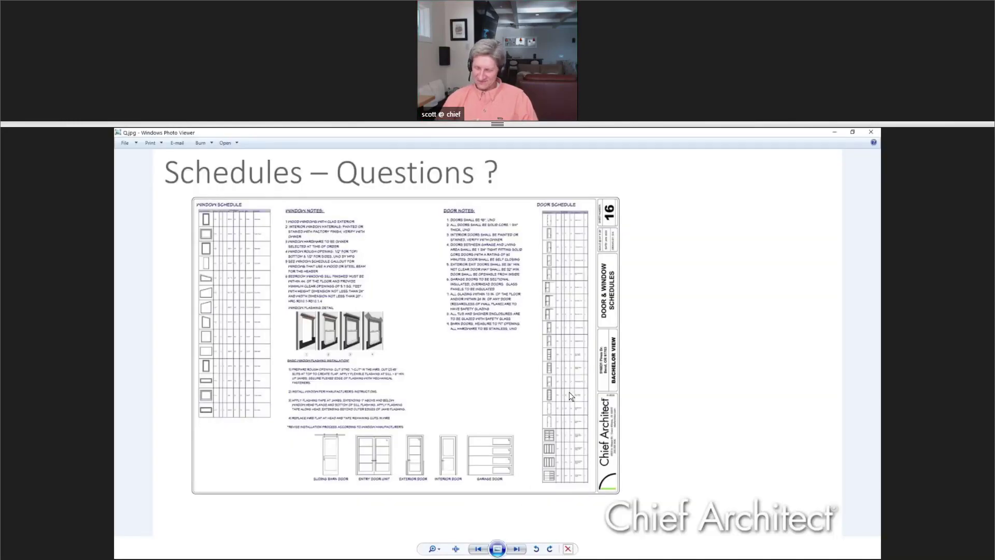
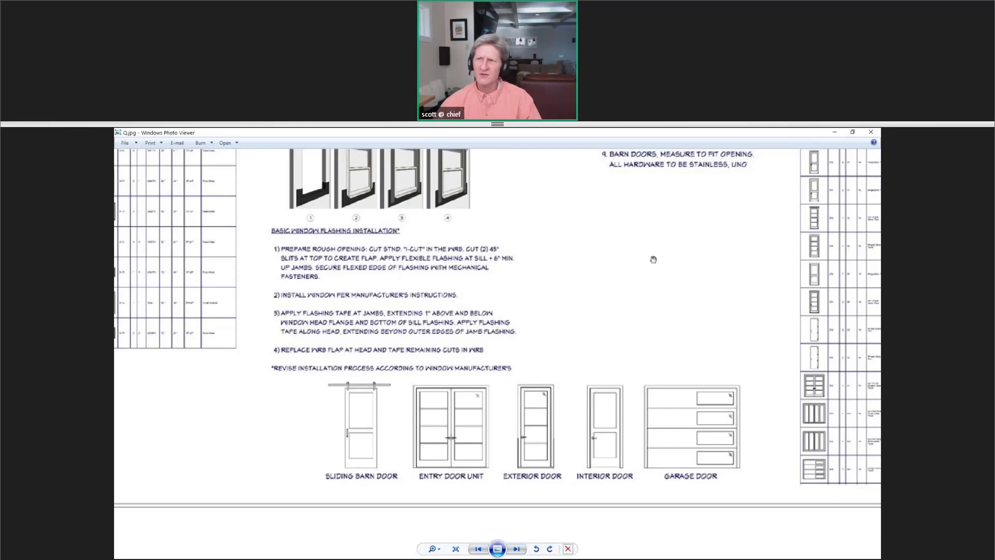
left_click(835, 133)
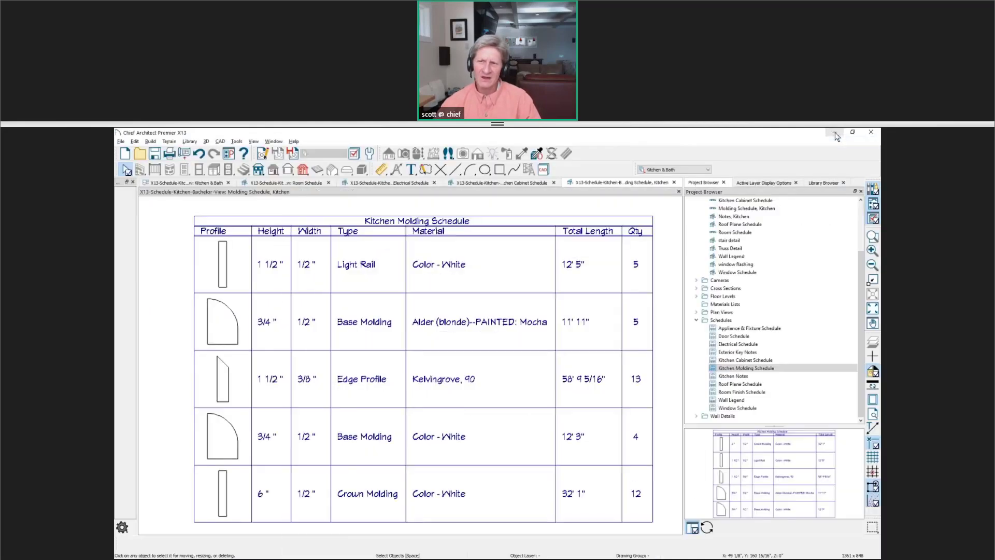
Open the window flashing CAD detail and view the list of CAD details in the plan.
scroll(807, 259, "up", 1)
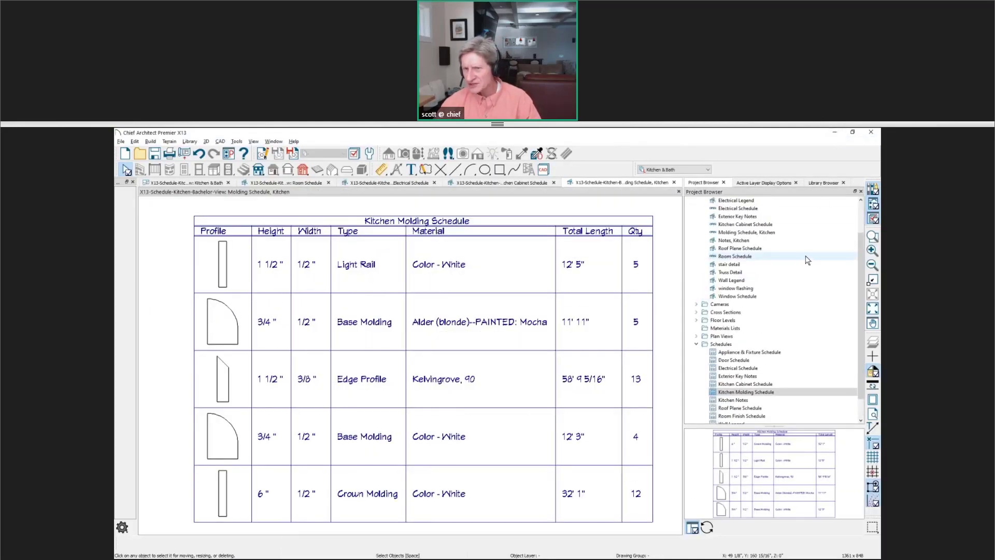
double_click(747, 289)
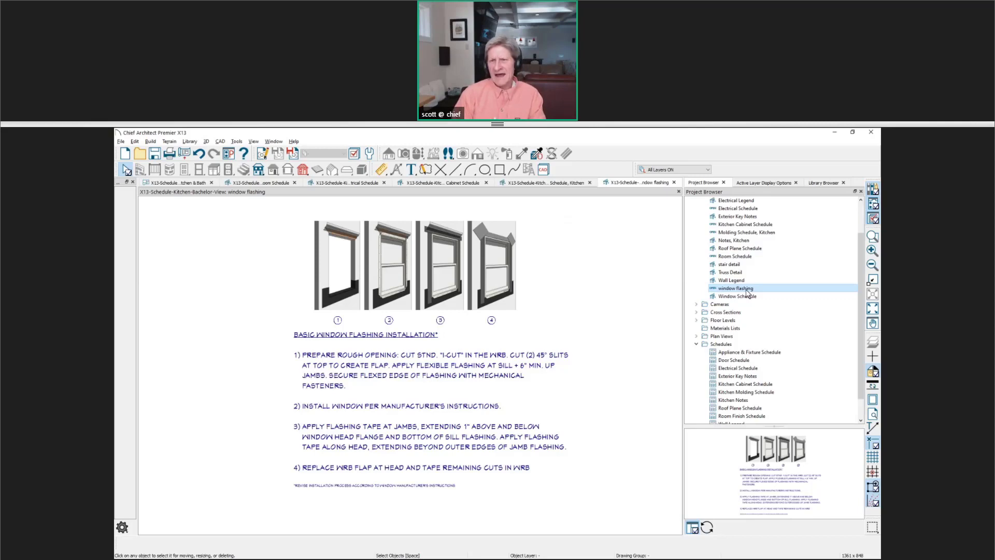
scroll(863, 244, "up", 2)
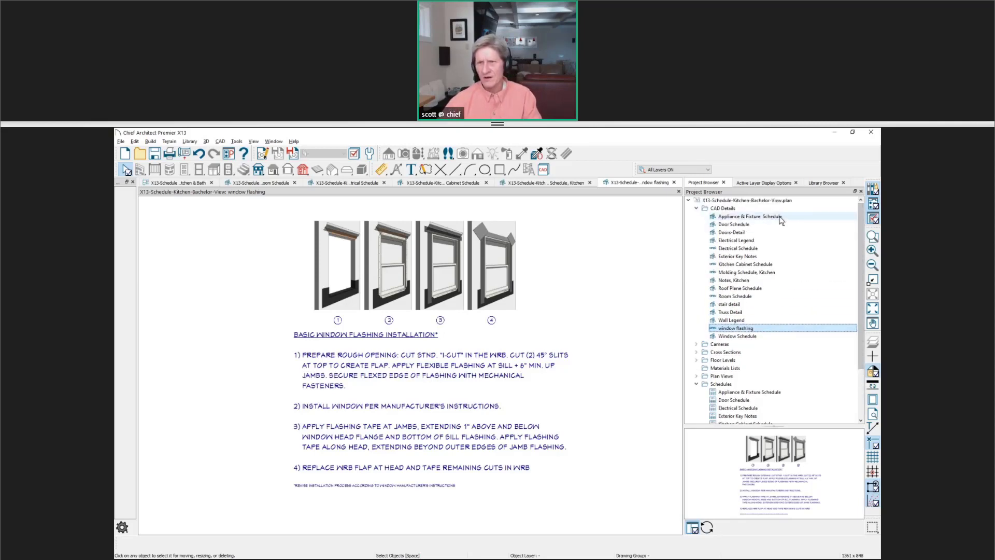
scroll(783, 213, "up", 1)
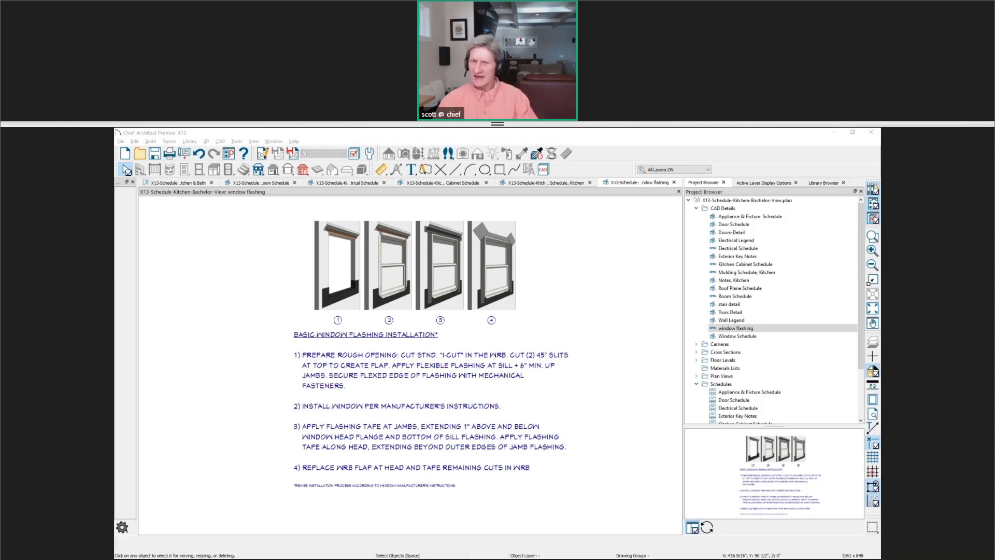
View the File Structure slide in Windows Photo Viewer, and close it to return to Chief Architect.
key("alt+Tab")
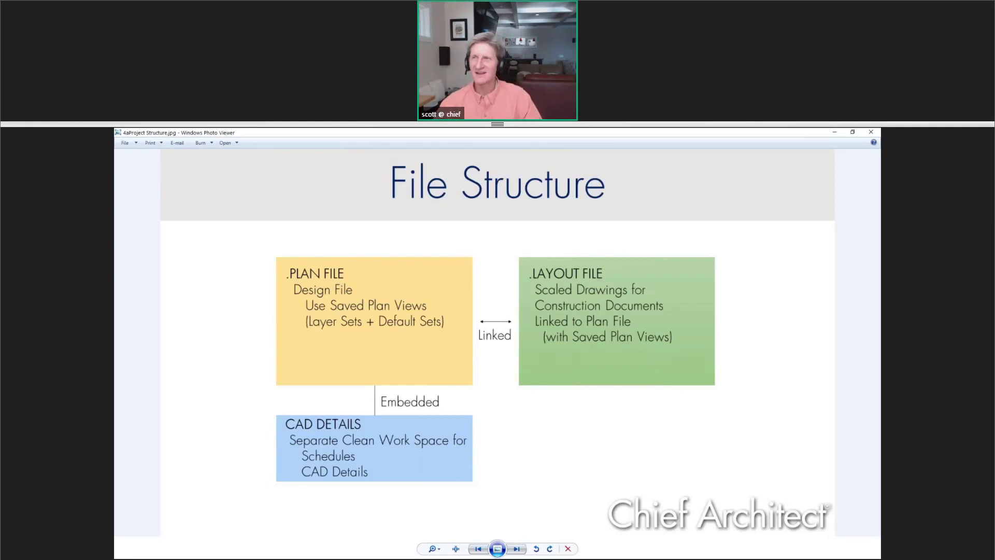
left_click(871, 133)
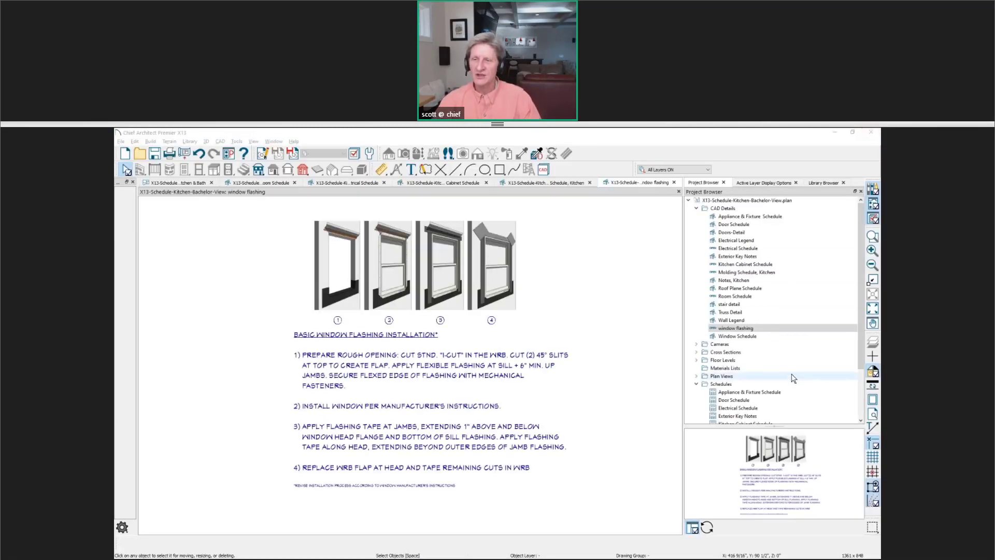
Compare the Schedules and CAD Details folders of the plan, selecting each folder in turn.
scroll(791, 378, "down", 3)
scroll(791, 379, "down", 2)
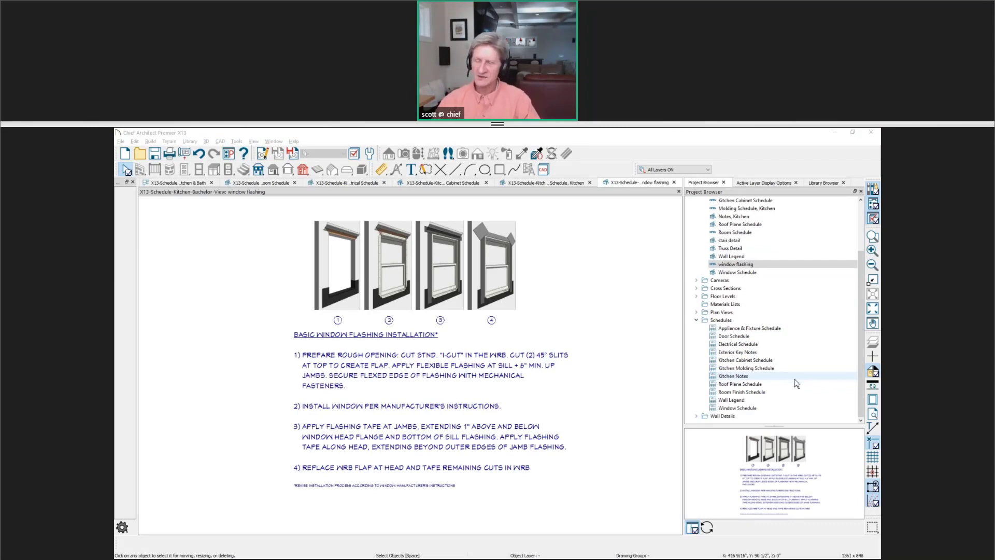
left_click(746, 321)
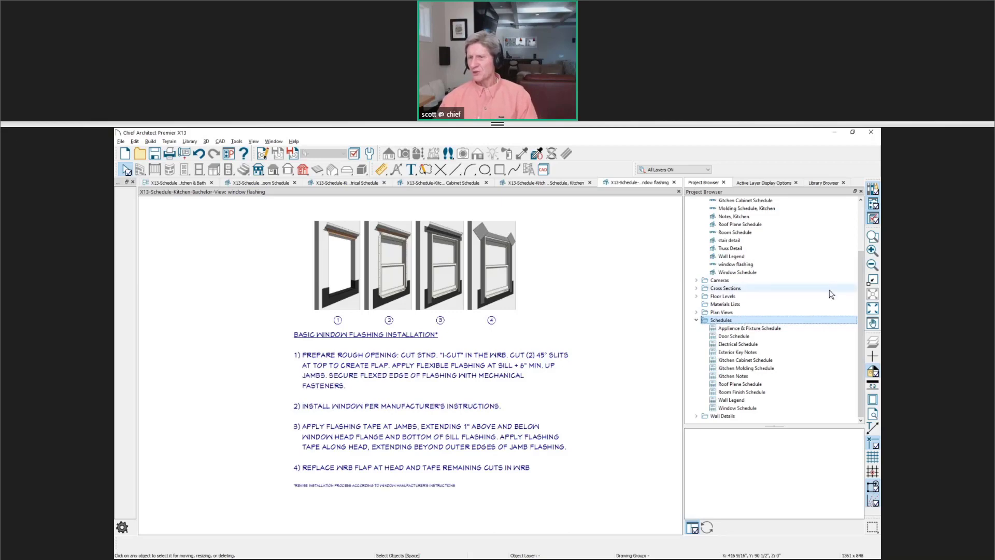
left_click_drag(861, 290, 863, 240)
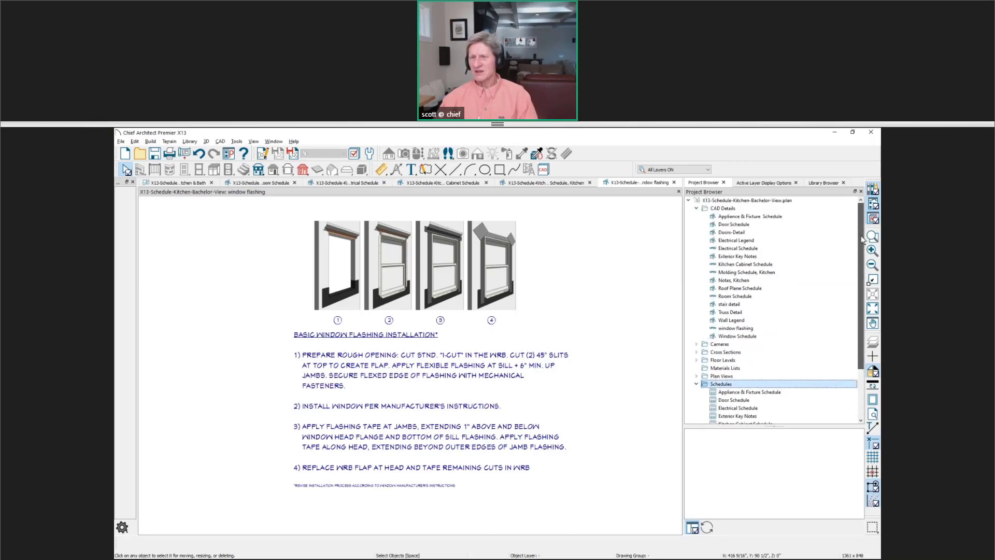
left_click(762, 208)
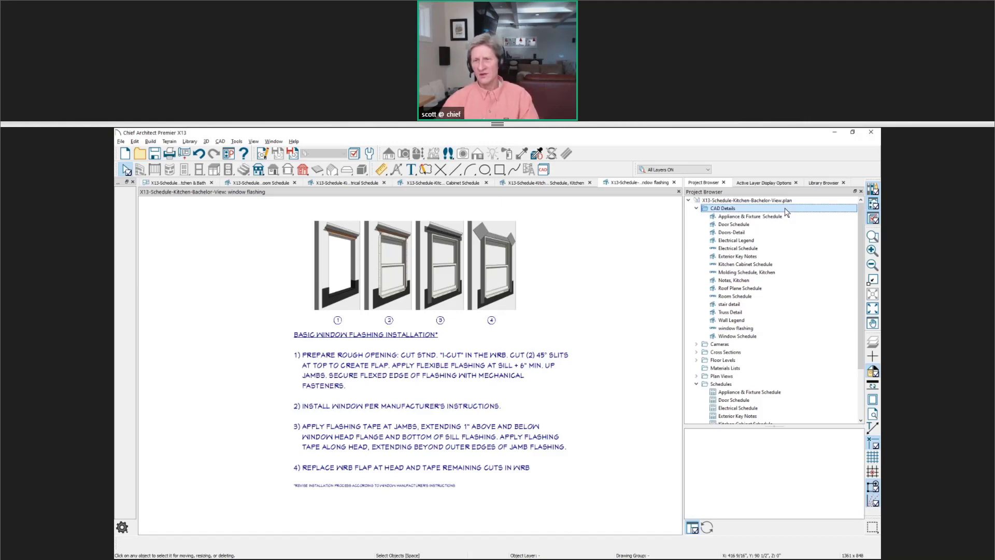
Open the Kitchen Cabinet Schedule CAD detail and view its columns and first cabinet rows.
double_click(746, 265)
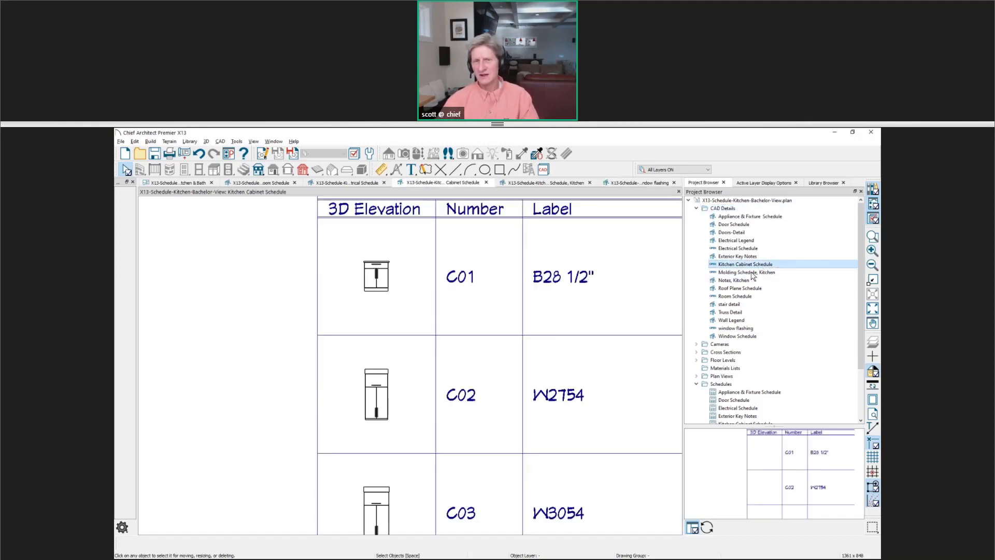
scroll(413, 342, "down", 2)
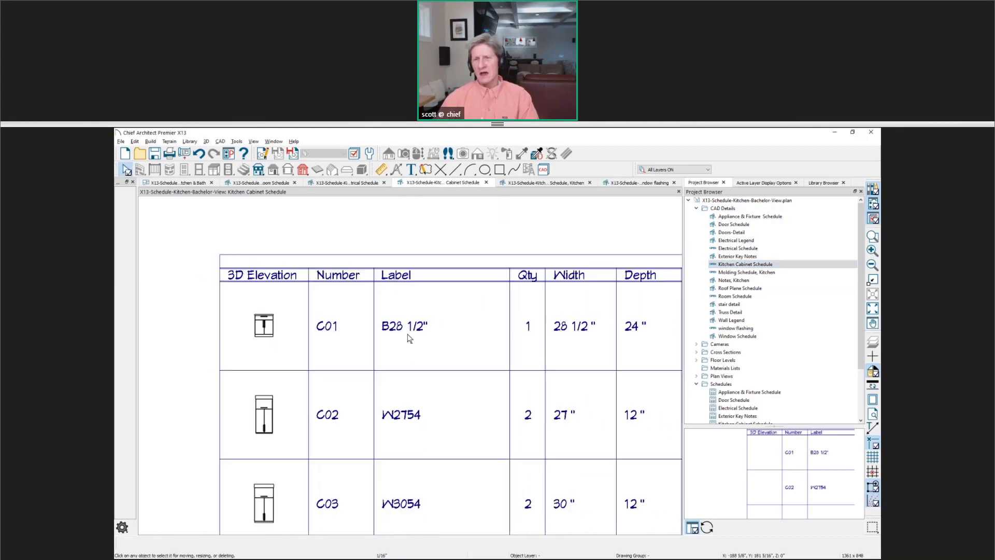
scroll(409, 338, "down", 1)
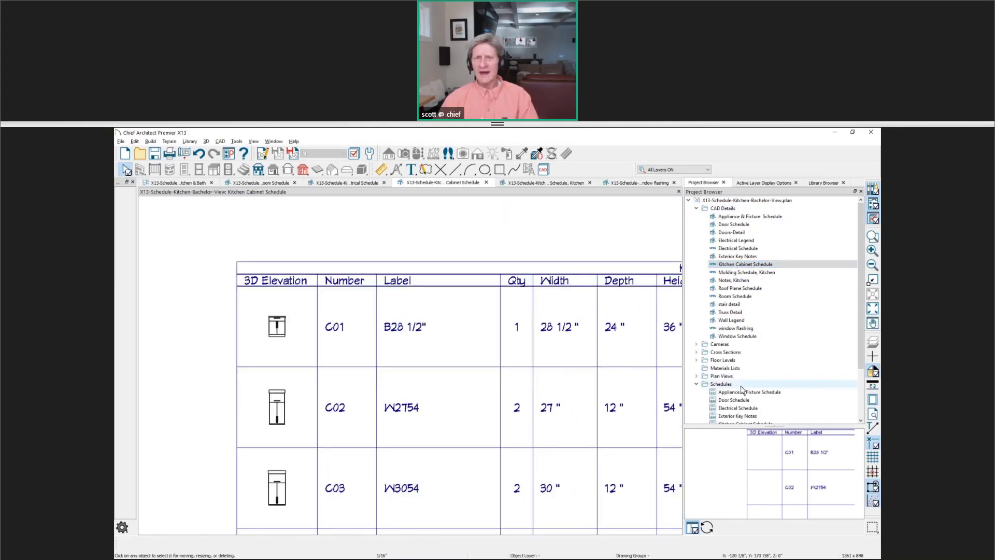
middle_click_drag(566, 352, 518, 319)
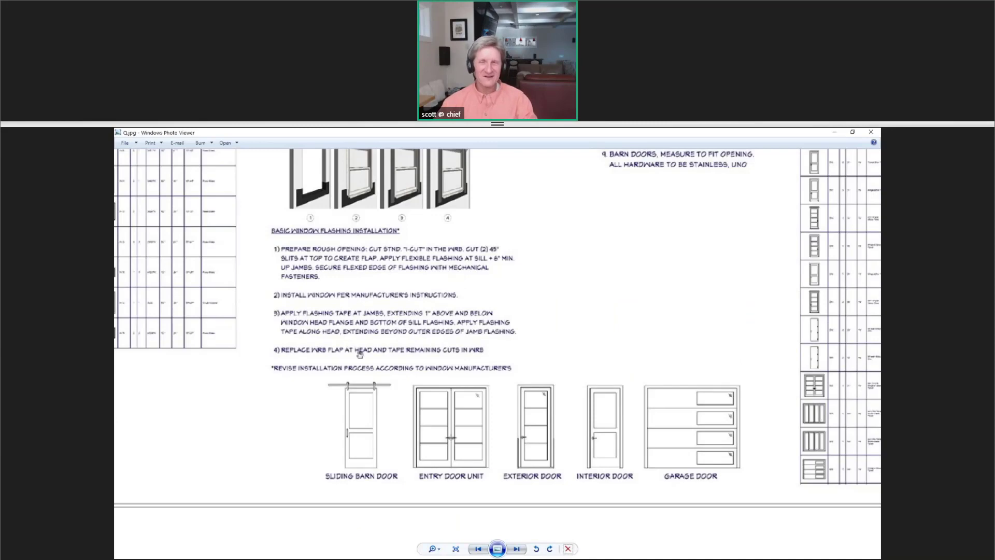
View the Schedules – Questions slide with its door and window schedules sheet in Windows Photo Viewer.
scroll(360, 354, "down", 5)
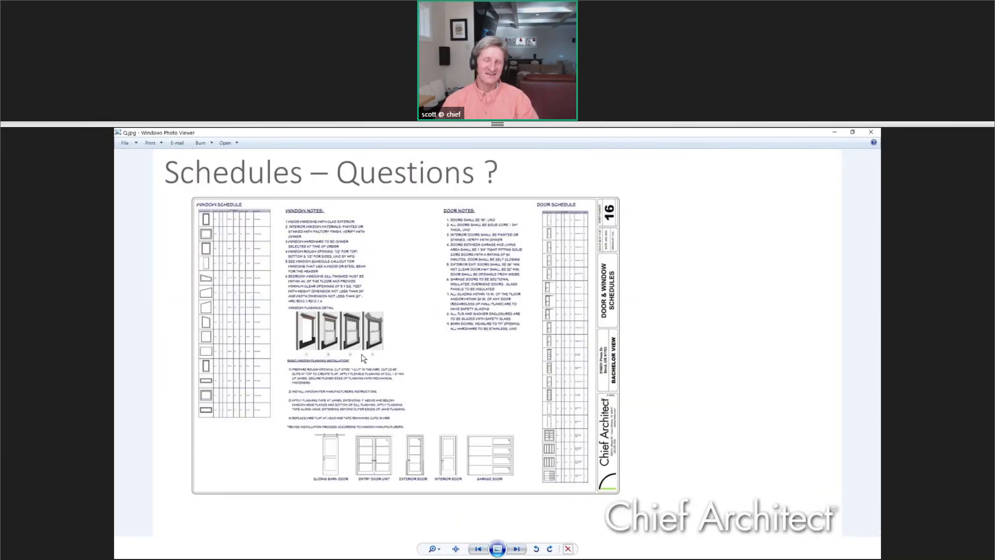
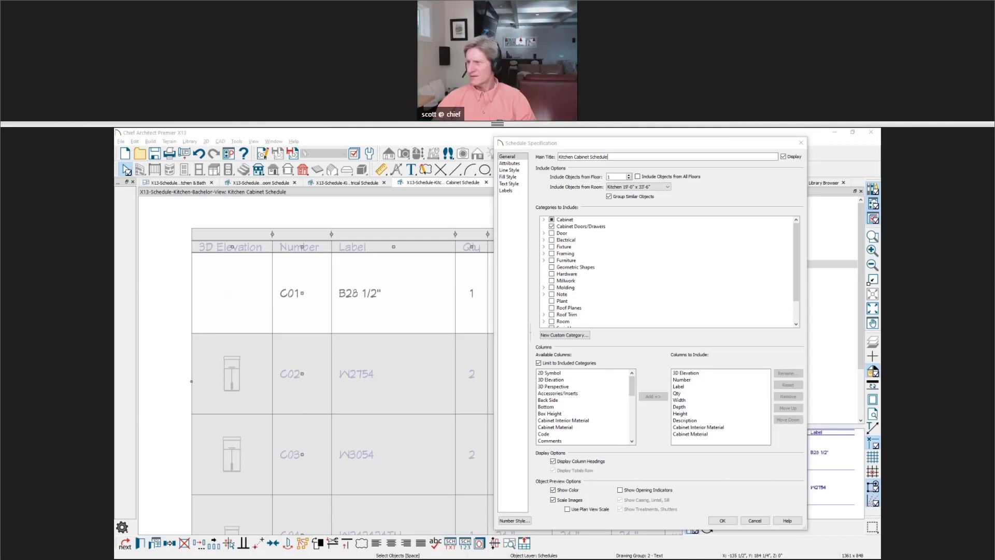
key("alt+Tab")
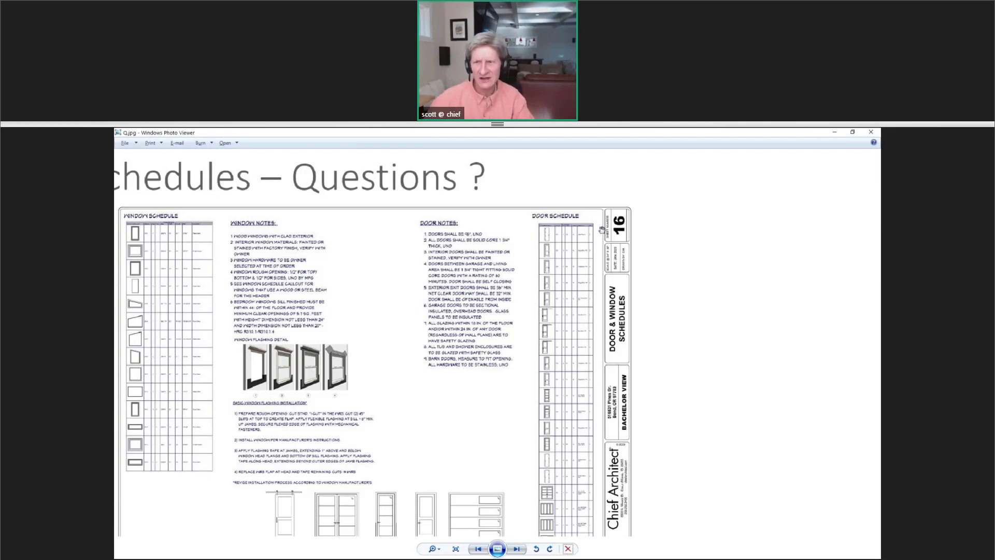
Switch to Chief Architect and turn off the main title display for the Kitchen Cabinet Schedule.
key("alt+Tab")
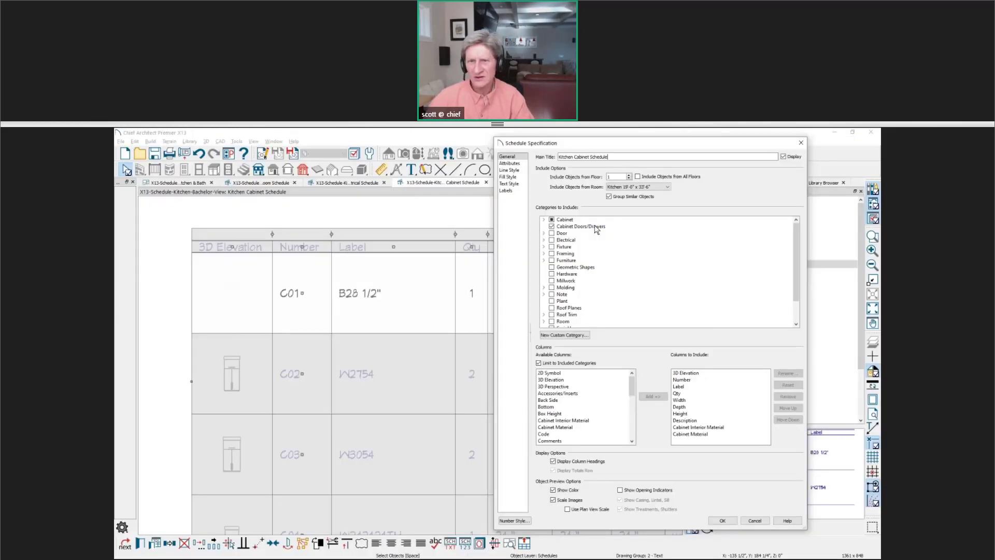
left_click(784, 157)
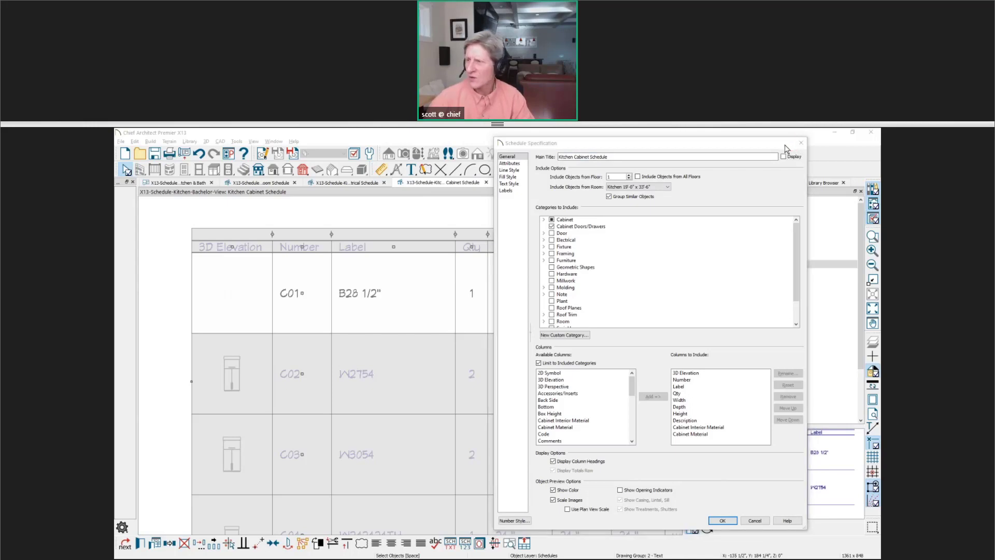
key("alt+Tab")
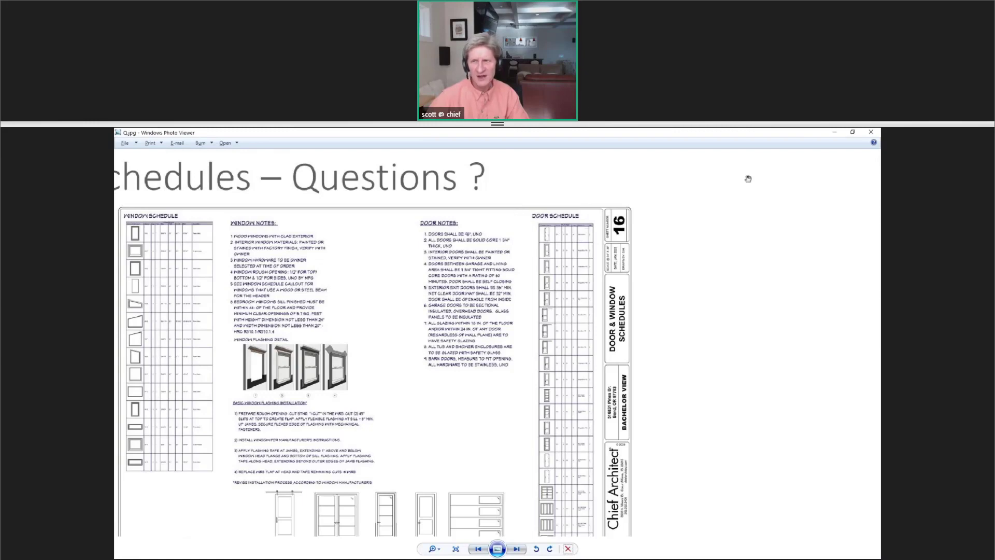
key("alt+Tab")
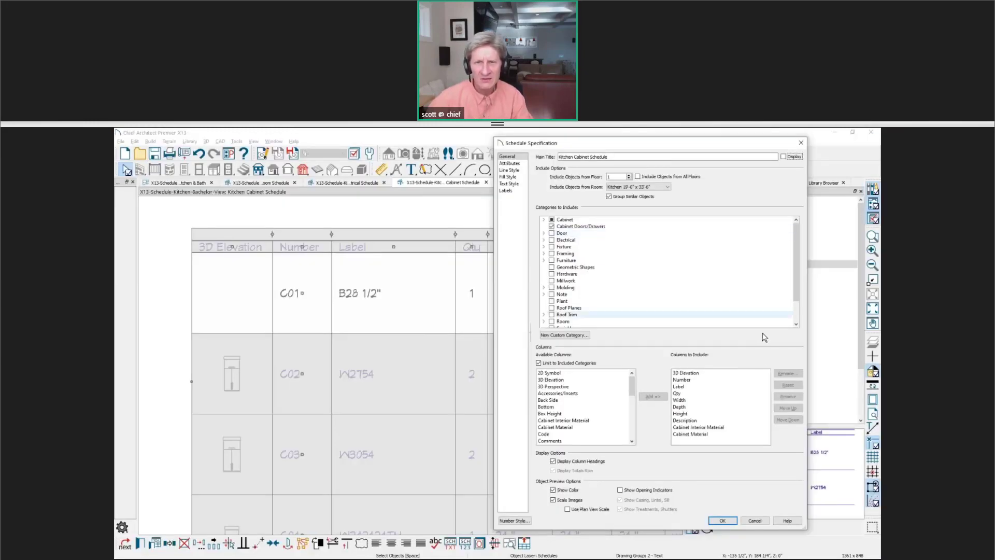
left_click(723, 514)
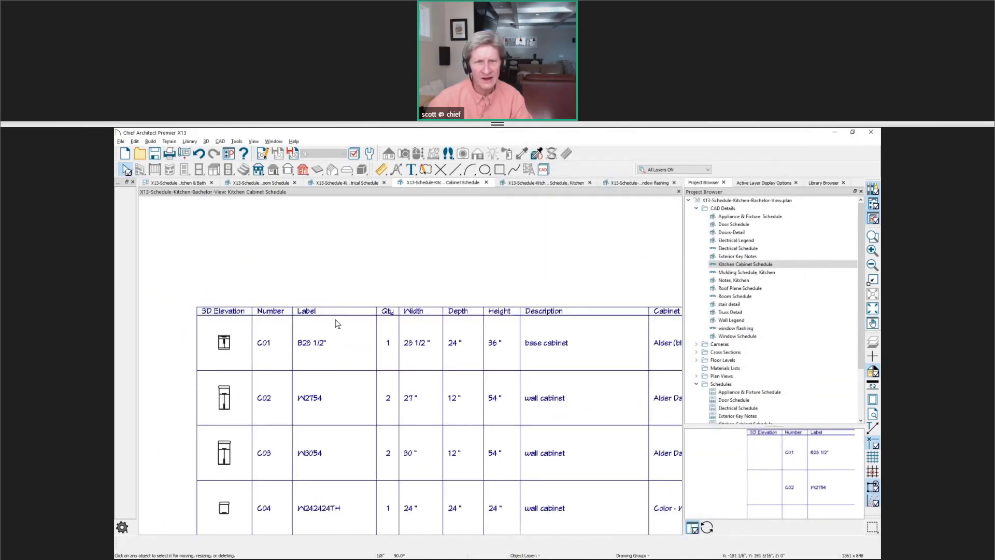
Add a rich text label reading "CAB SCH." with a 2" text height above the cabinet schedule.
left_click(411, 169)
left_click(123, 209)
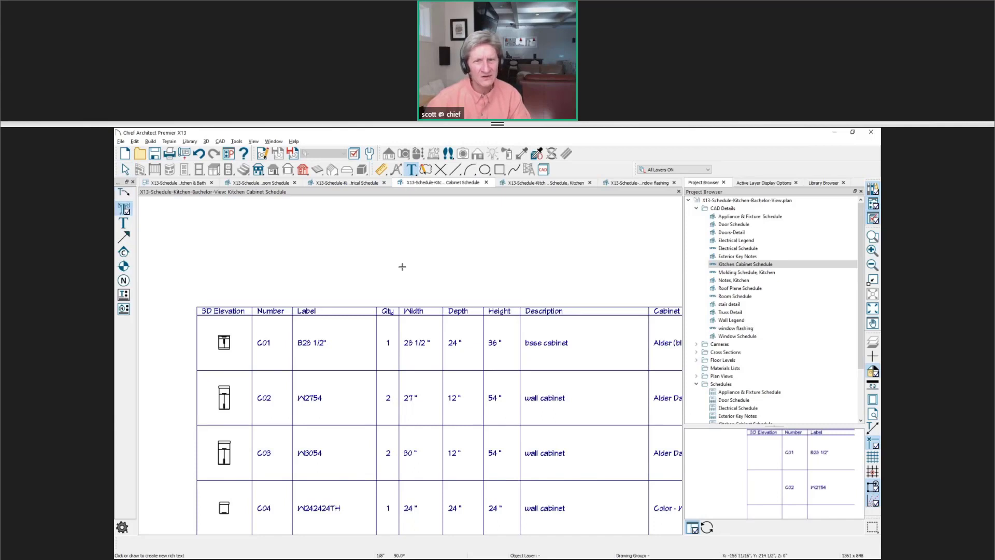
left_click(540, 291)
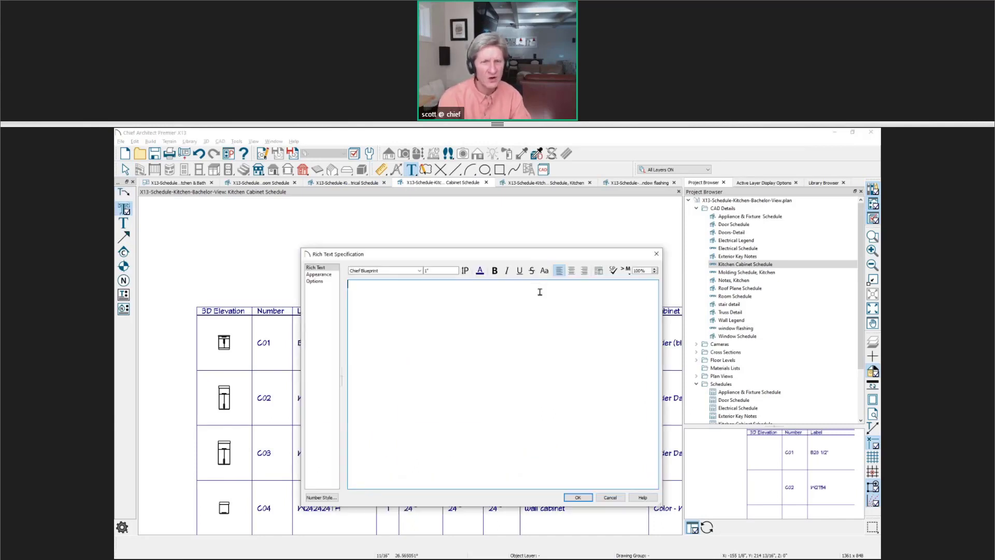
key("shift+Tab")
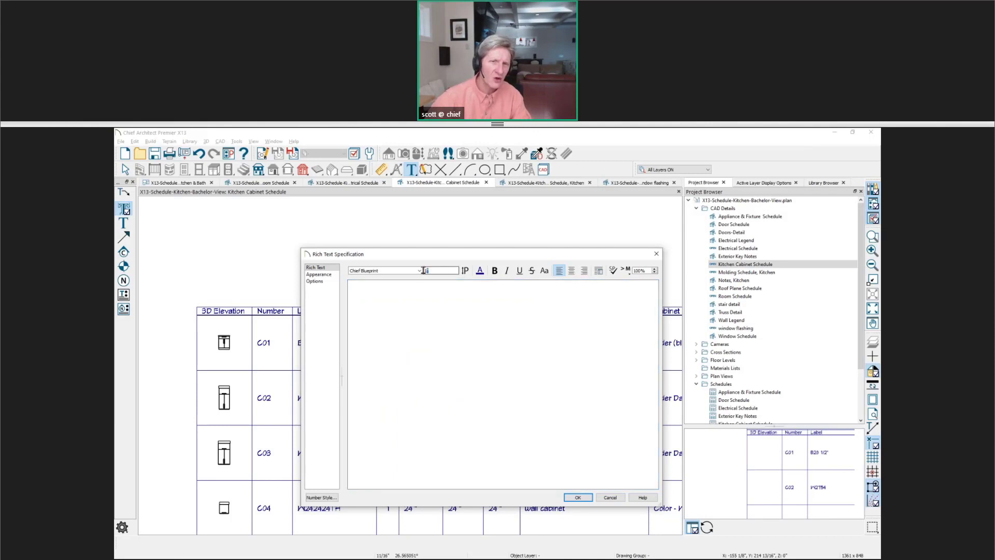
type("2\"CA")
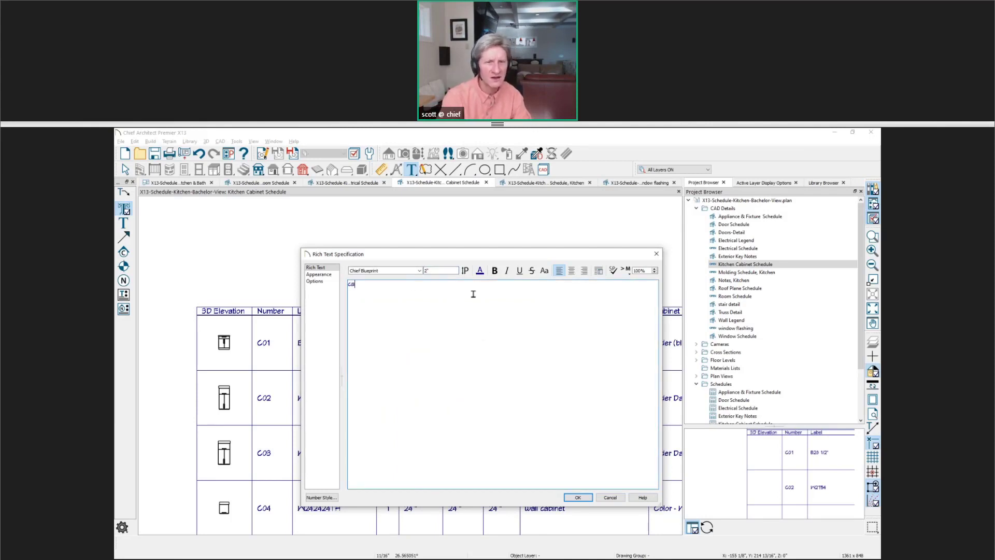
key("BackSpace")
key("BackSpace")
type("CAB S")
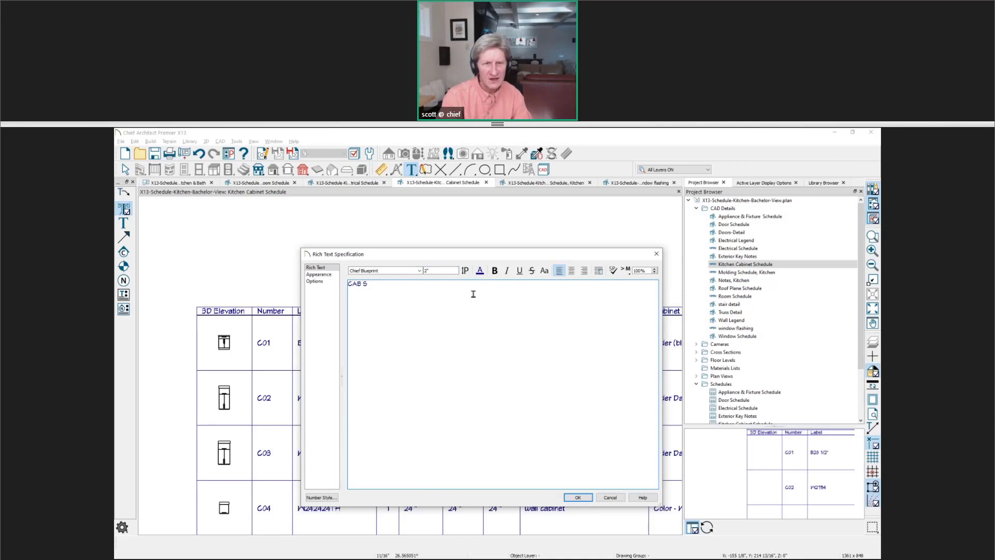
type("CH.")
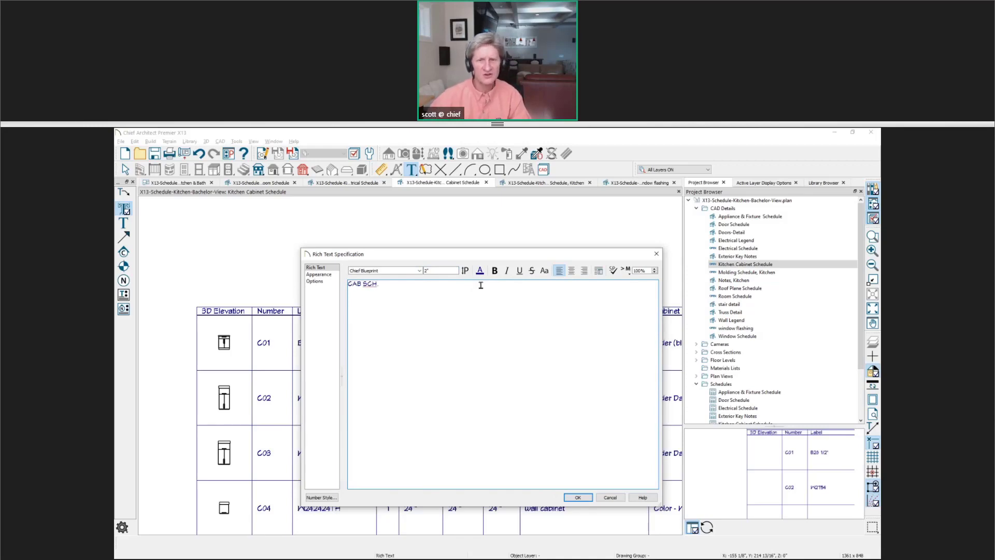
left_click(577, 497)
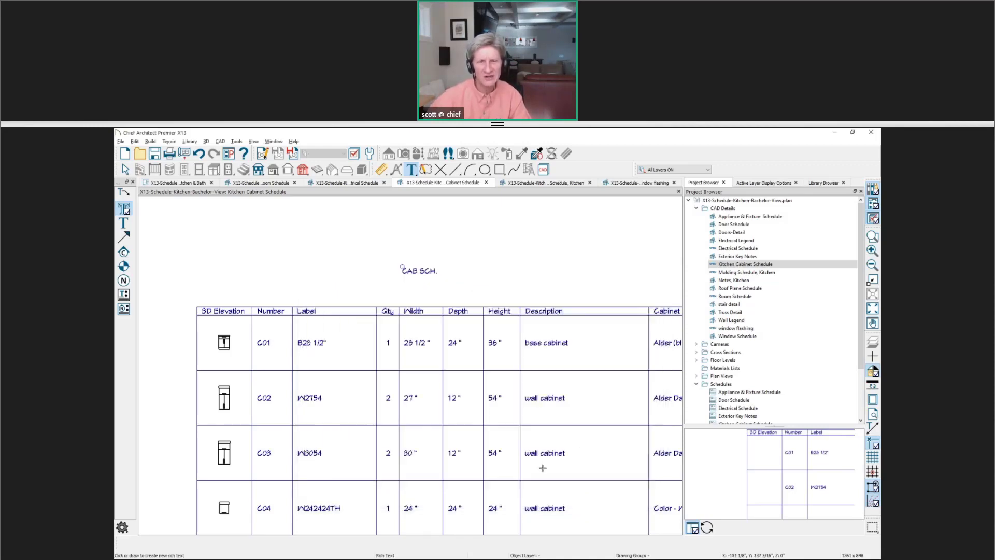
Move the "CAB SCH." text closer to the schedule's header row, above the Width and Depth columns.
key("space")
scroll(407, 273, "up", 2)
left_click(425, 273)
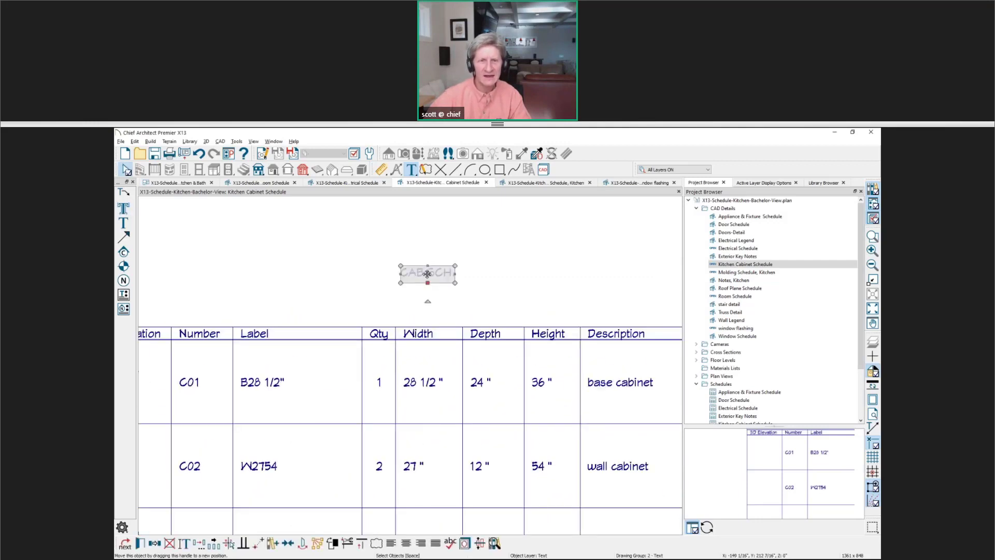
left_click_drag(426, 273, 460, 293)
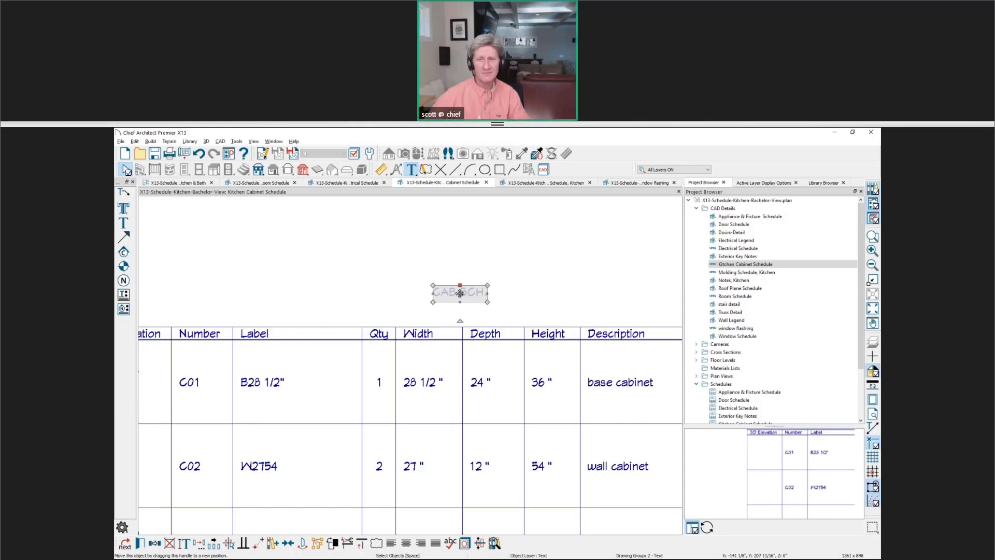
left_click(526, 295)
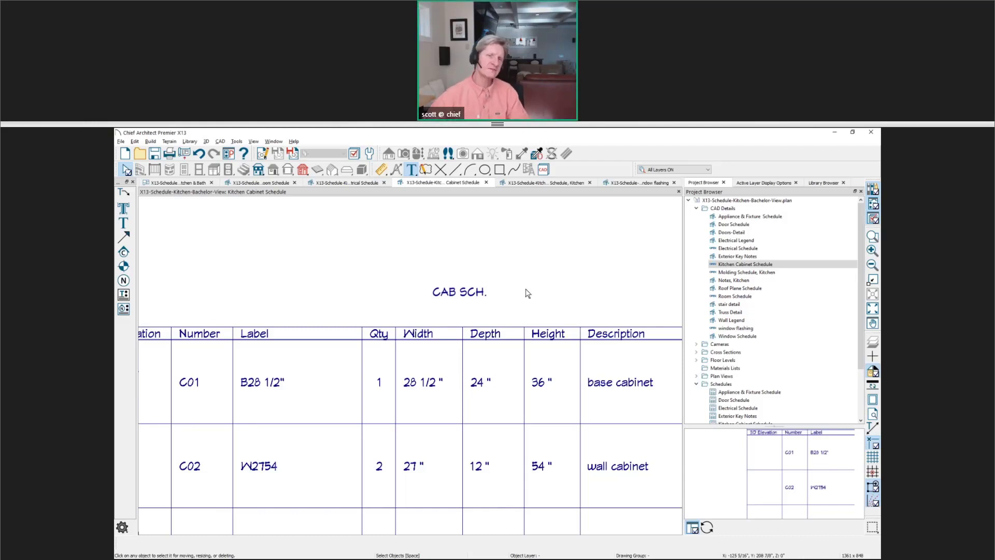
Narrow the schedule's Cabinet Material column by about a third so its long material name wraps onto two lines.
scroll(537, 319, "down", 1)
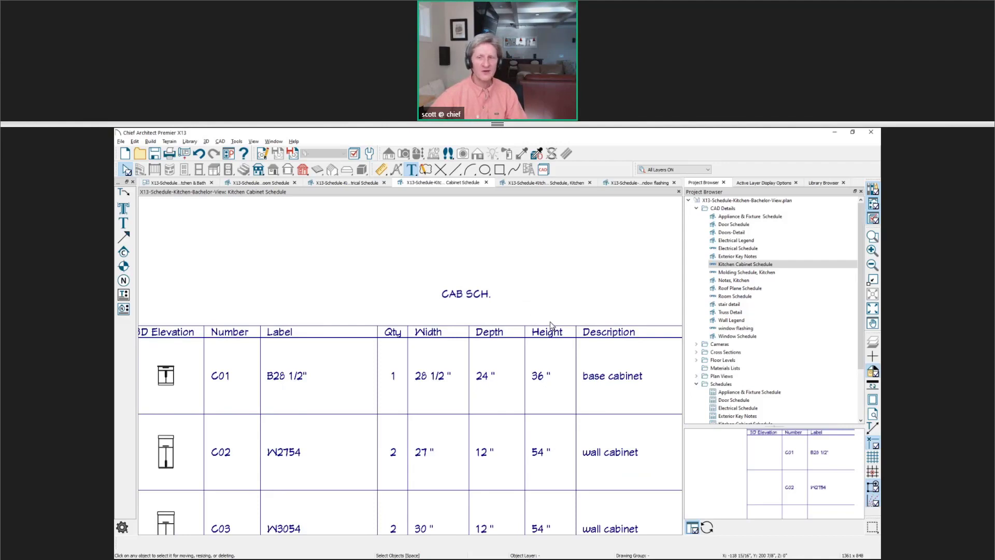
middle_click_drag(551, 325, 458, 309)
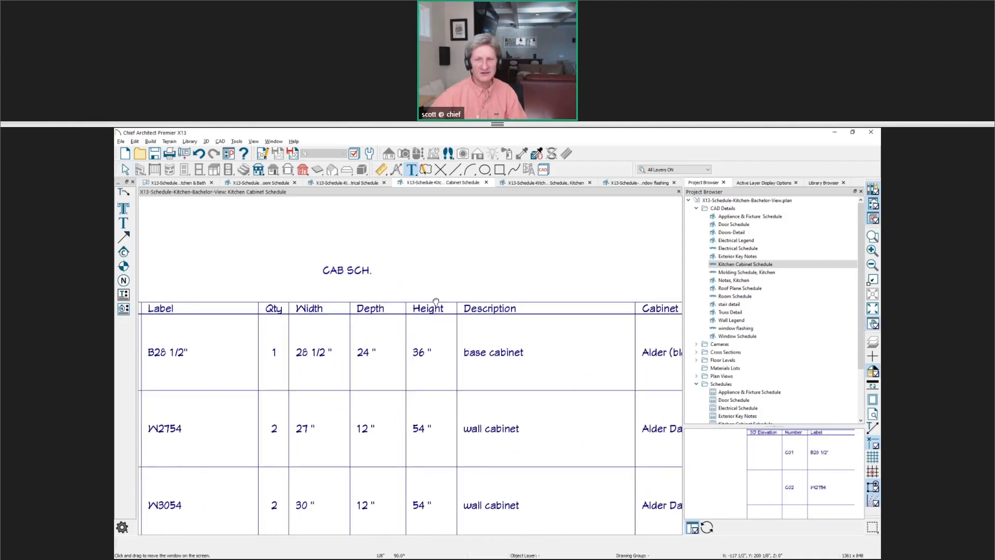
left_click_drag(528, 334, 336, 327)
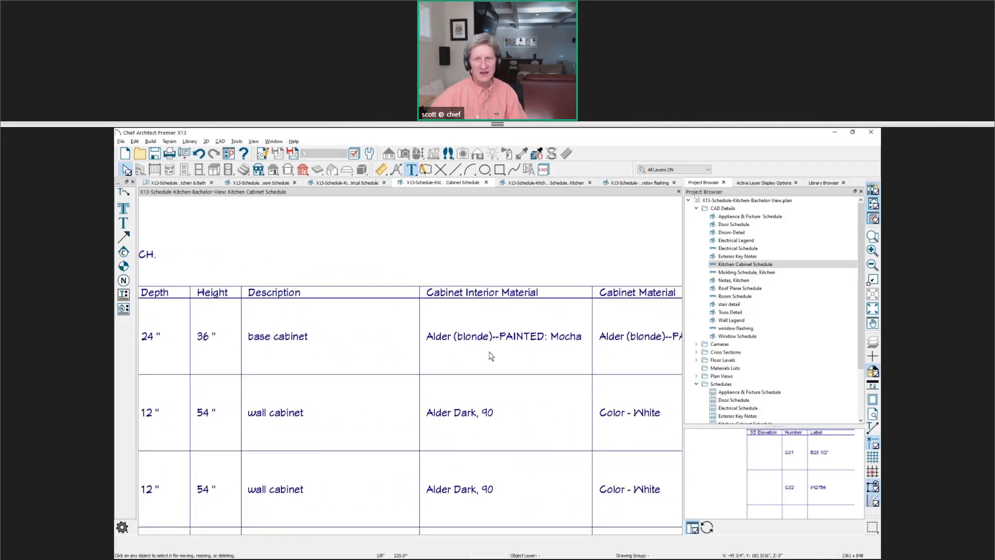
left_click_drag(490, 354, 330, 349)
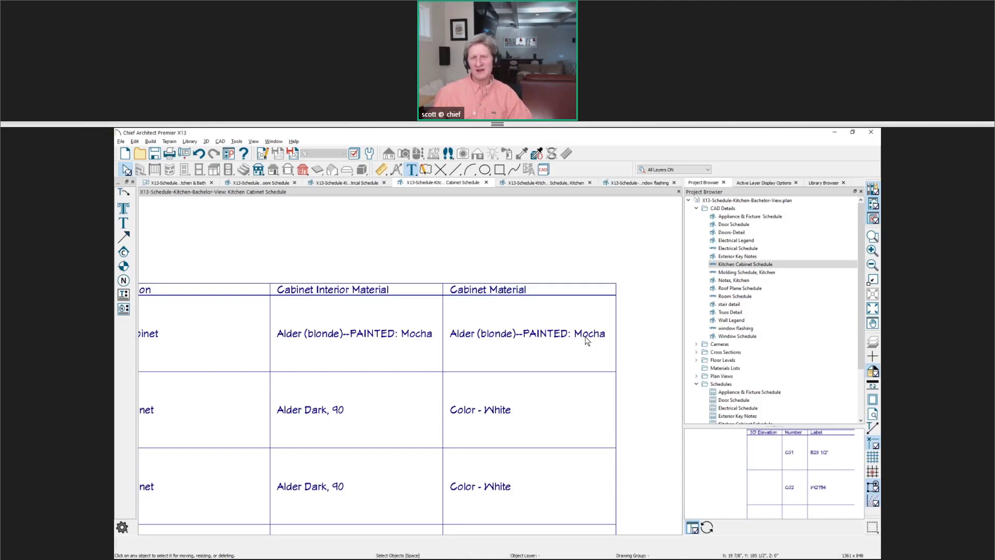
left_click(615, 295)
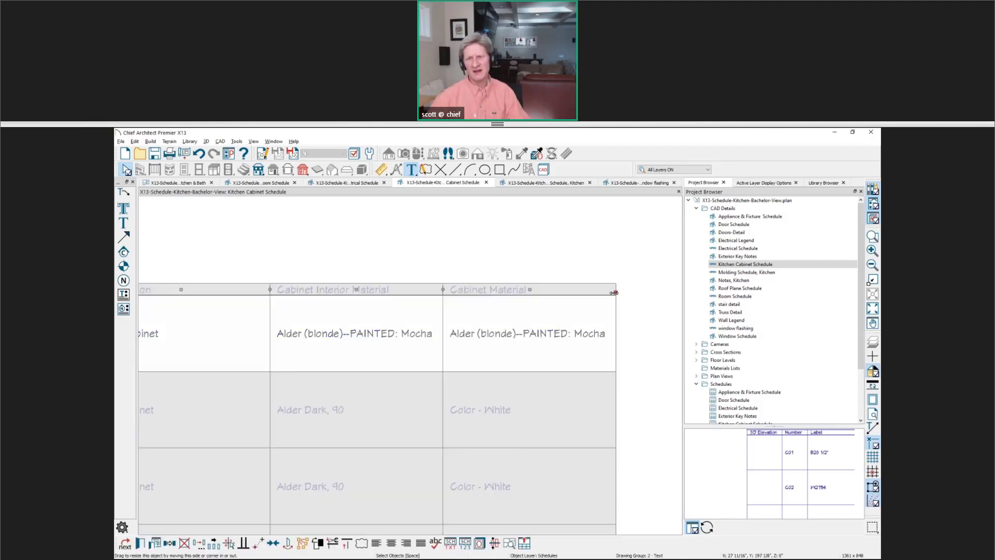
left_click_drag(615, 294, 564, 293)
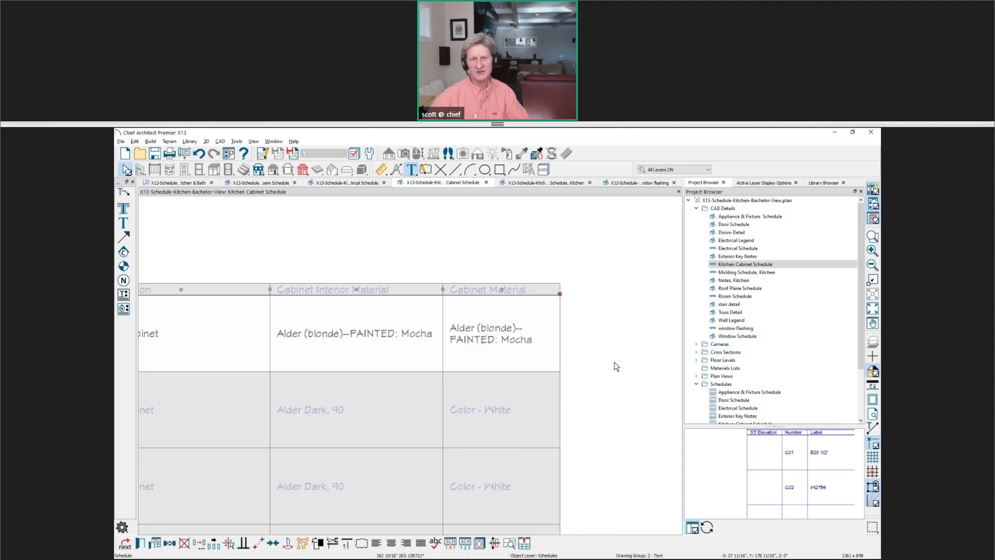
left_click(616, 366)
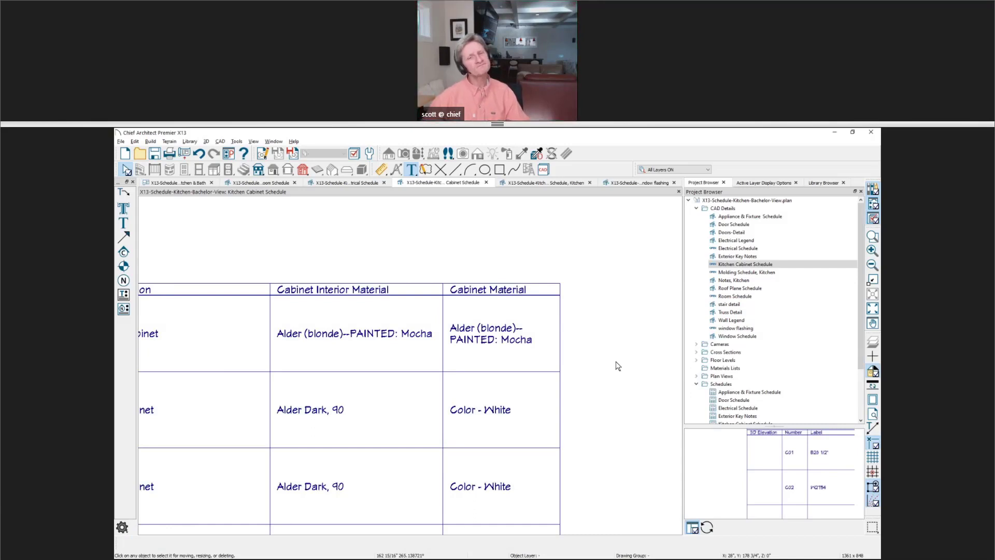
Review the material columns and the Kitchen Cabinet Schedule's specification, leaving its settings unchanged.
middle_click_drag(550, 360, 624, 351)
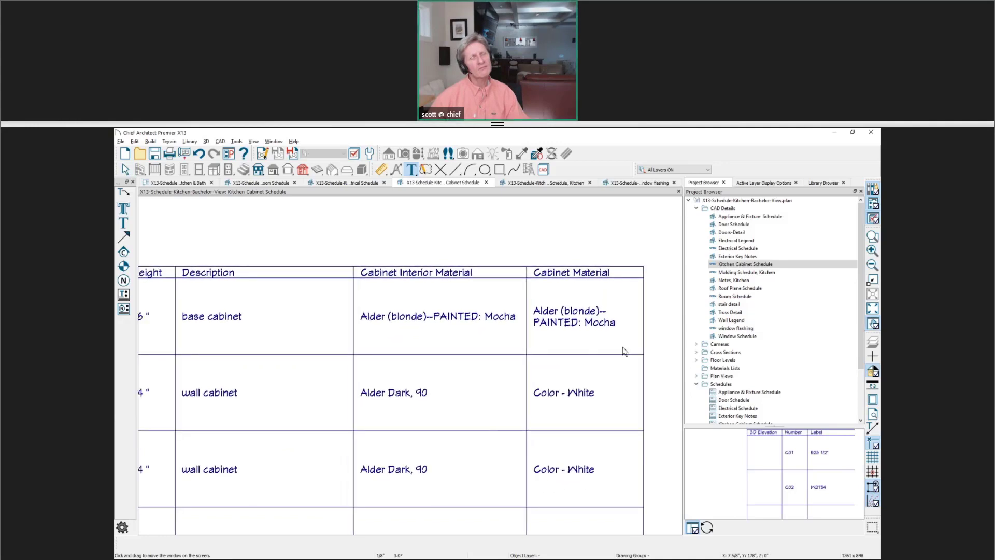
key("Escape")
scroll(624, 350, "down", 2)
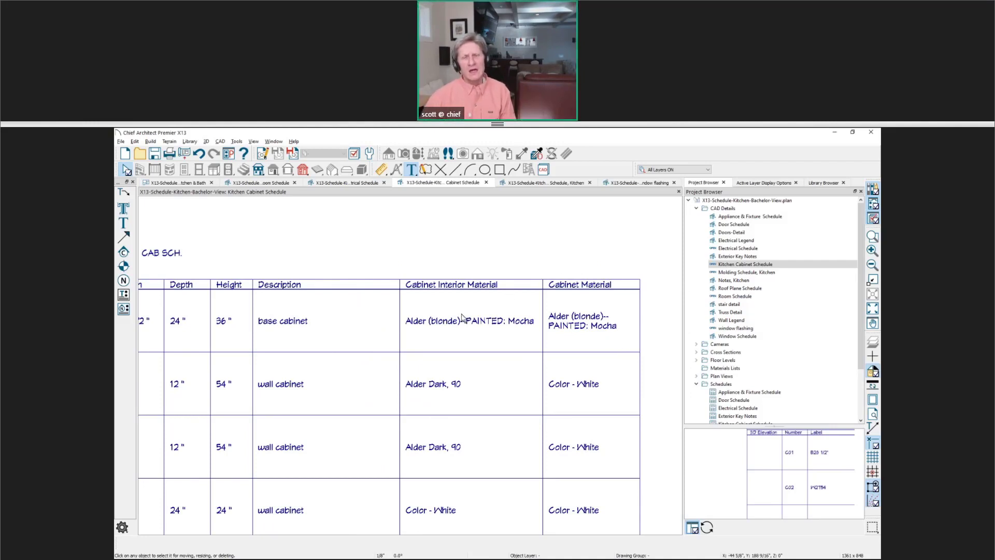
middle_click_drag(471, 313, 511, 300)
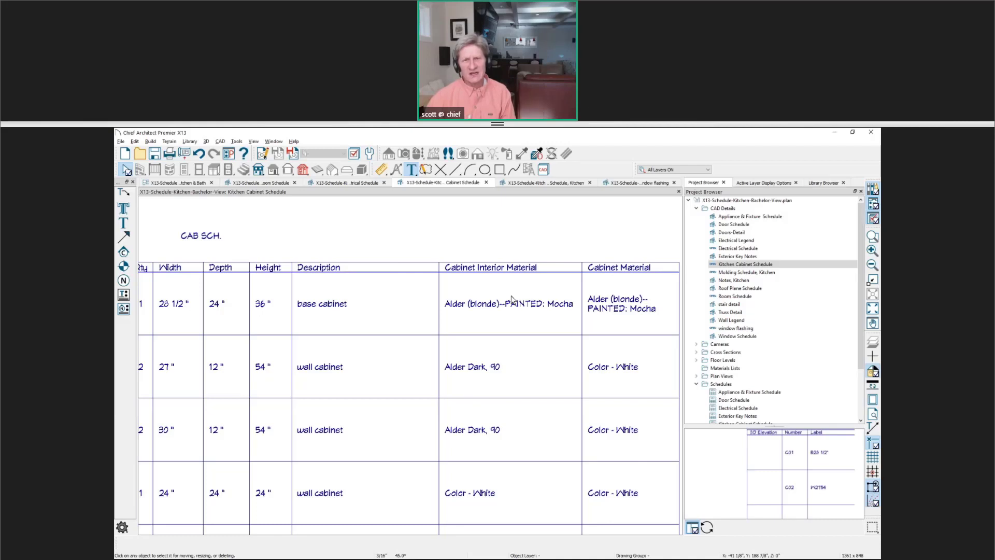
key("space")
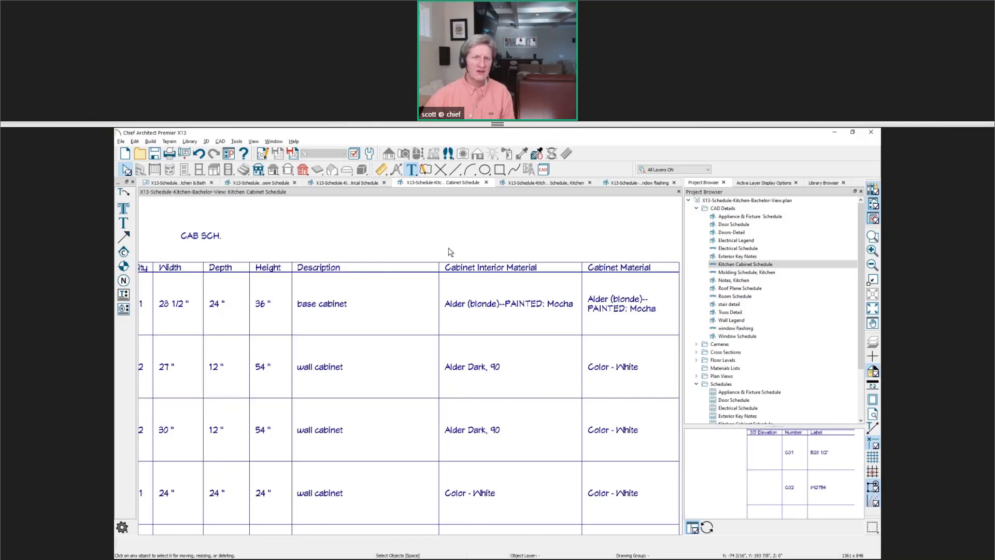
left_click(512, 276)
double_click(512, 276)
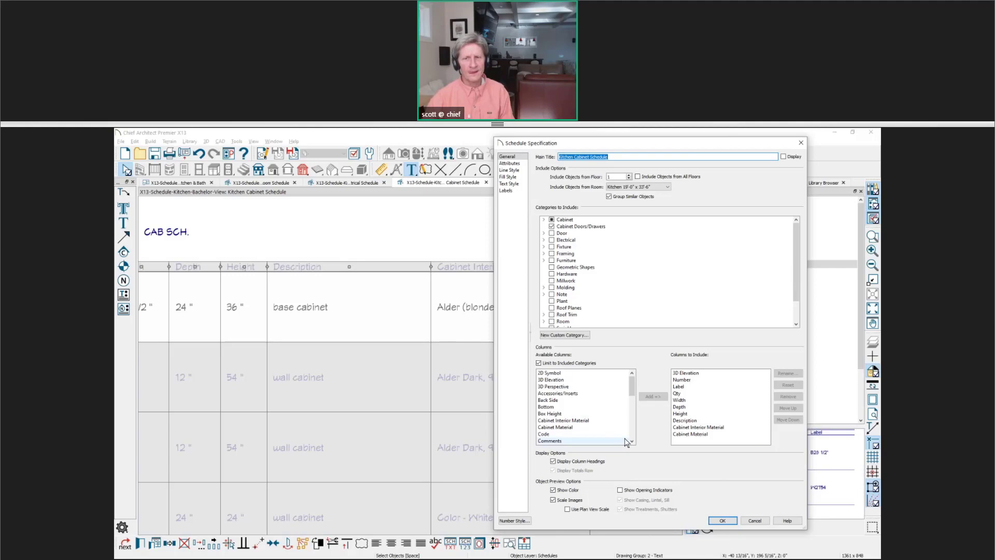
left_click(761, 520)
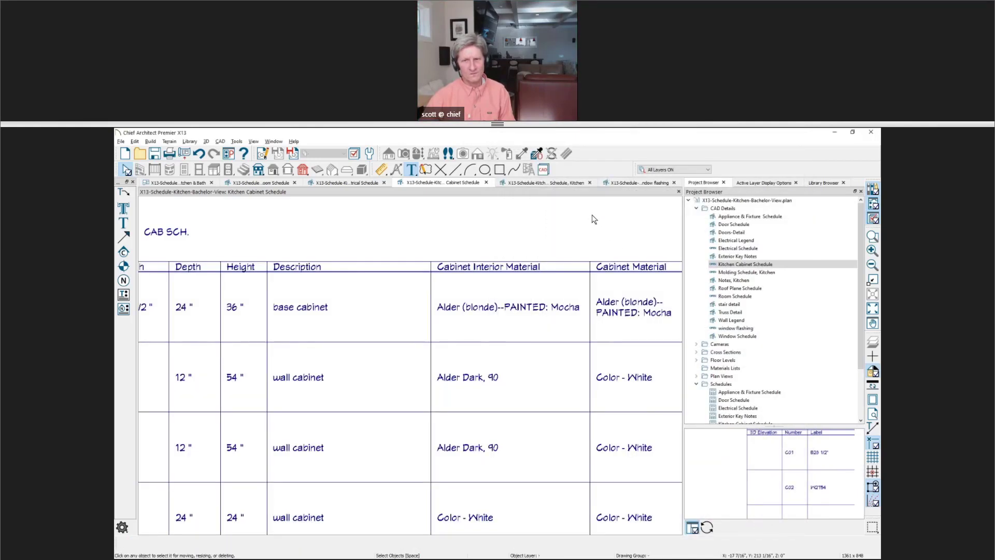
Narrow the Description column of the cabinet schedule by about a third.
scroll(580, 241, "down", 1)
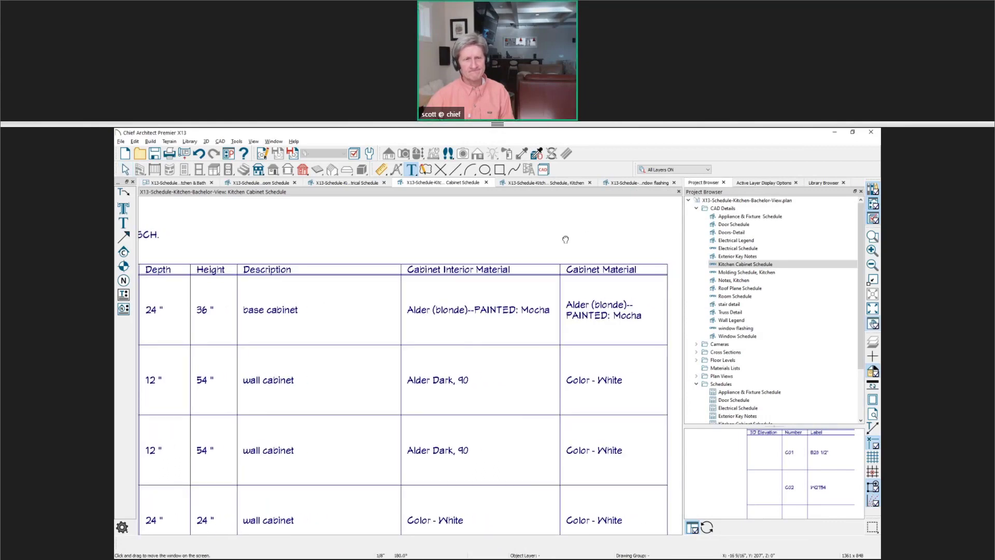
scroll(571, 244, "down", 1)
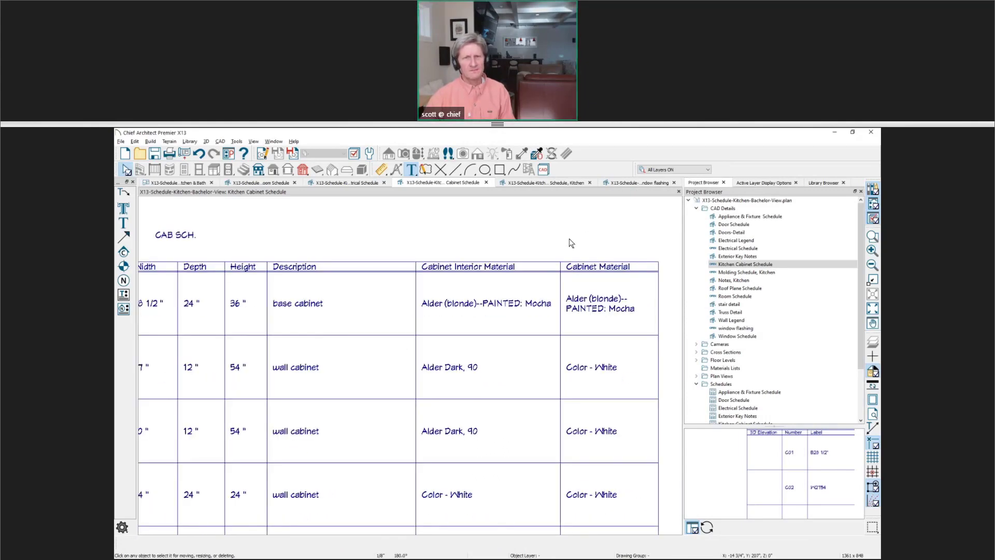
left_click(415, 266)
left_click_drag(415, 267, 365, 266)
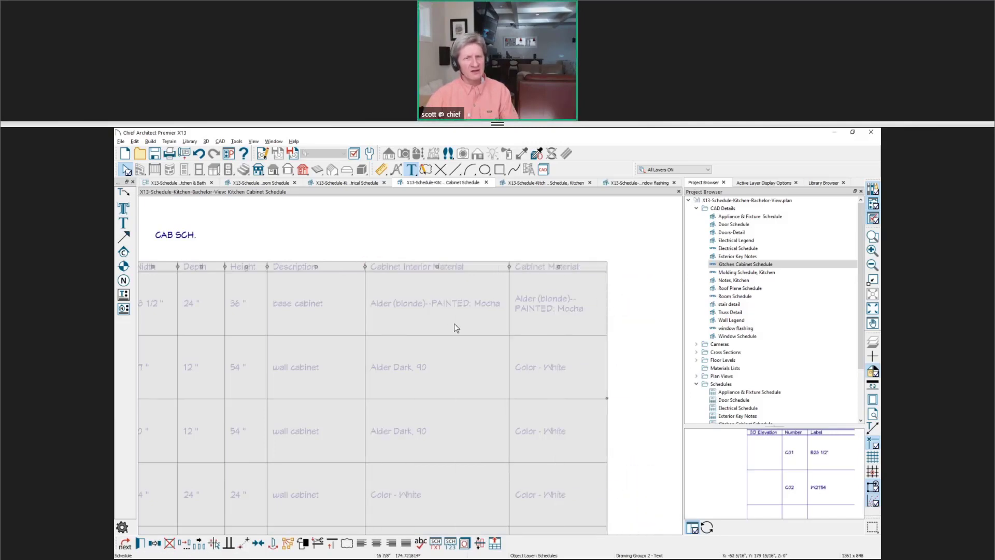
middle_click_drag(456, 325, 562, 329)
scroll(528, 333, "down", 2)
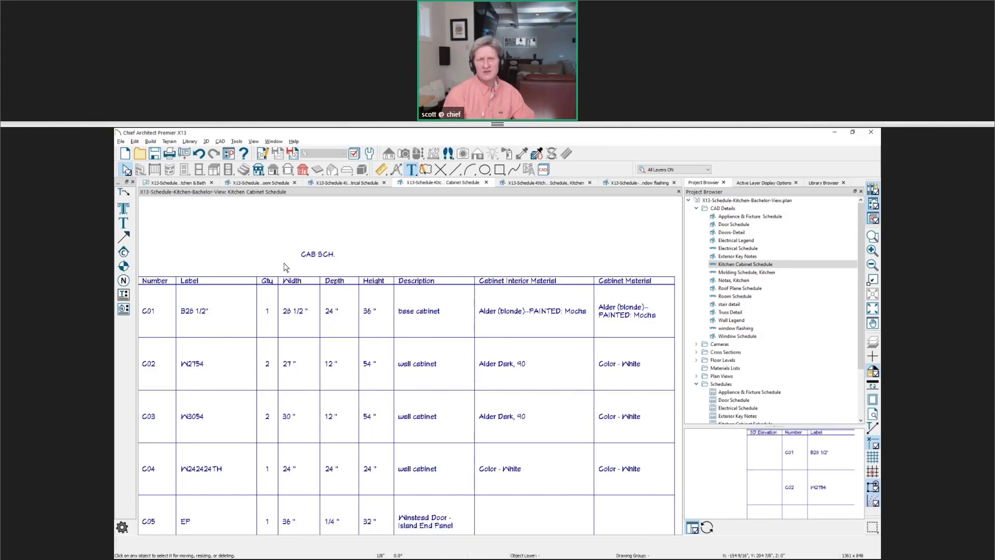
key("space")
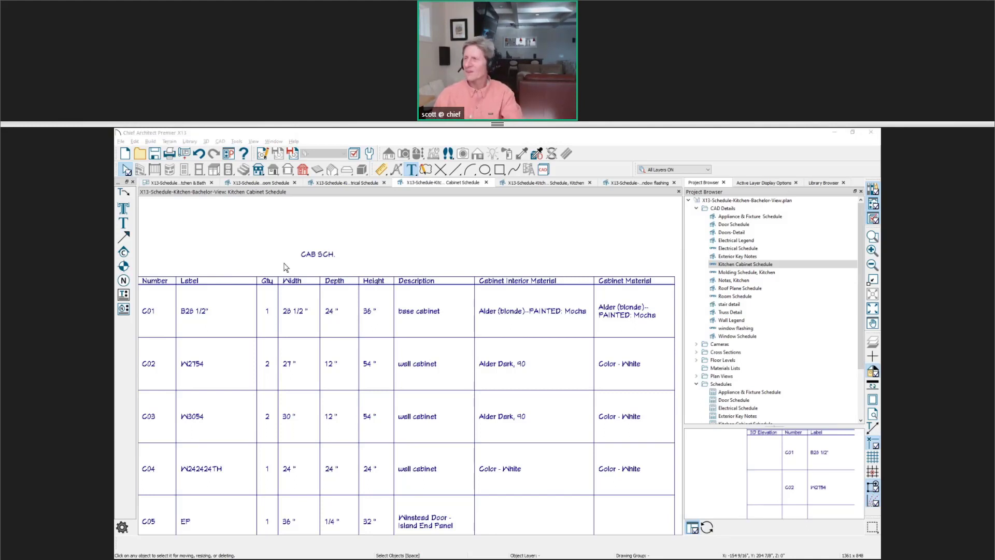
Switch to Windows Photo Viewer and show the whole "Schedules – Questions ?" image.
key("alt+Tab")
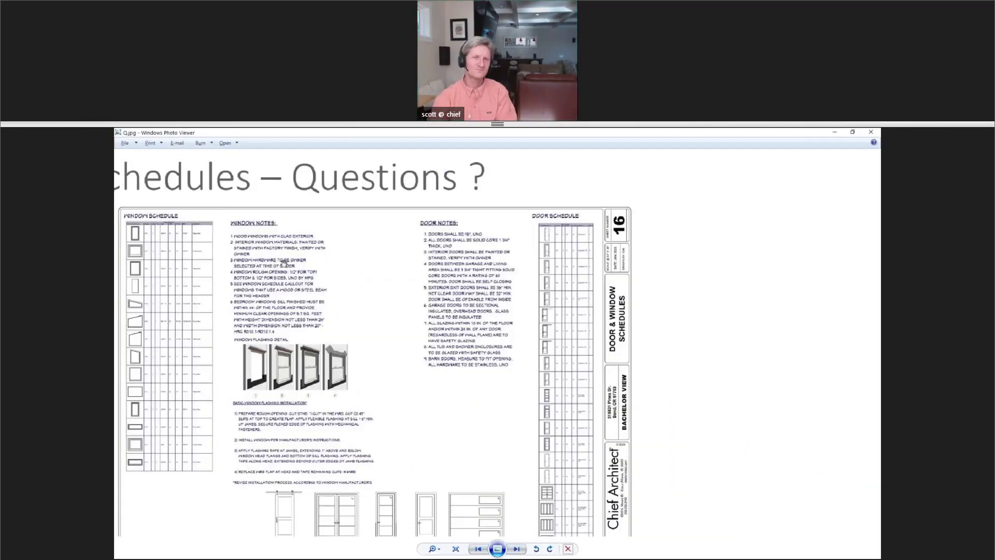
scroll(363, 304, "down", 3)
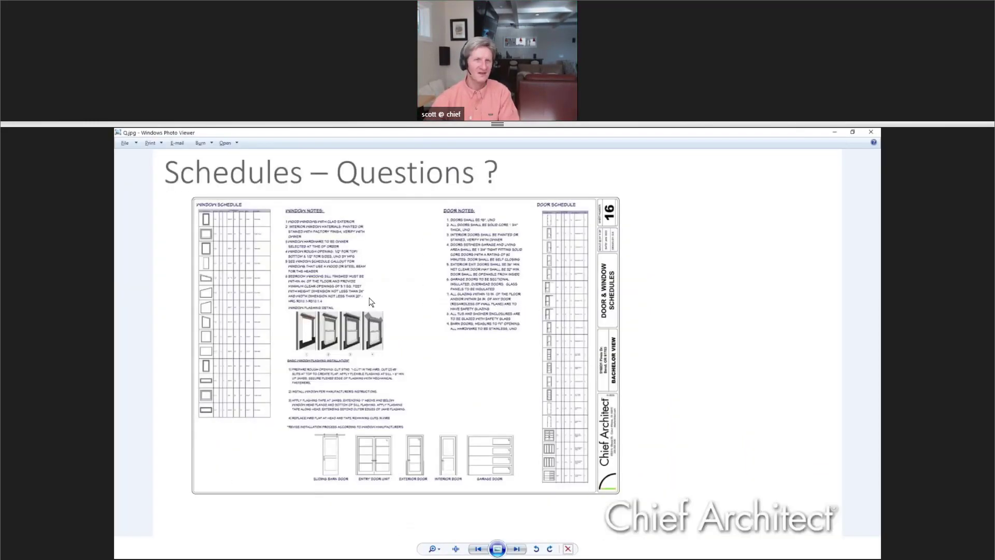
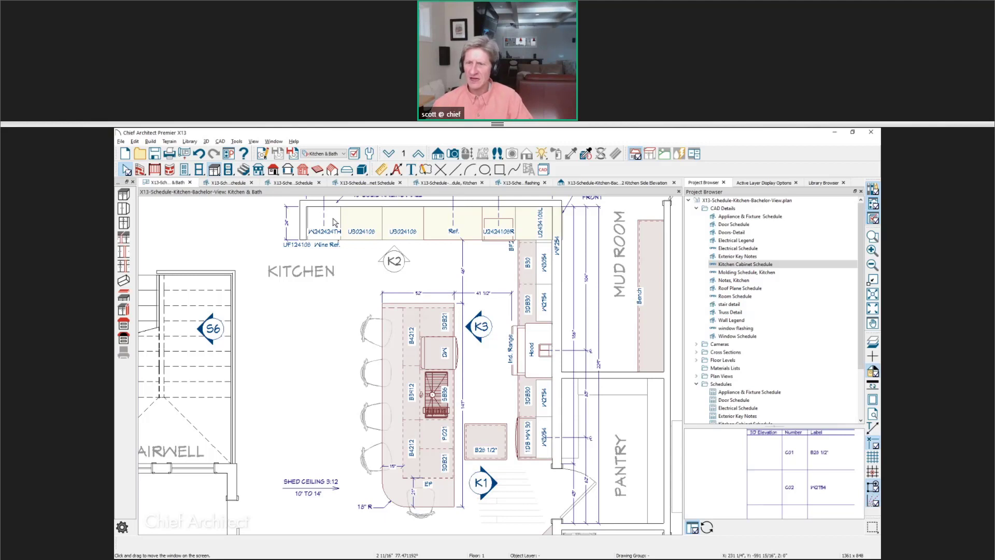
Select all of the plan's schedules in the Project Browser, from Appliance & Fixture Schedule through Window Schedule.
left_click(863, 343)
scroll(863, 343, "down", 3)
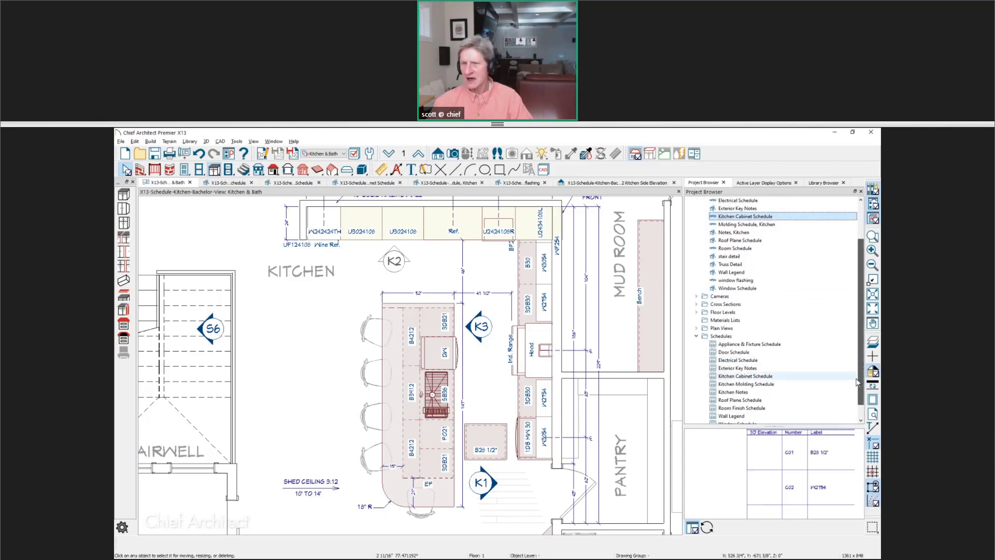
left_click(747, 329)
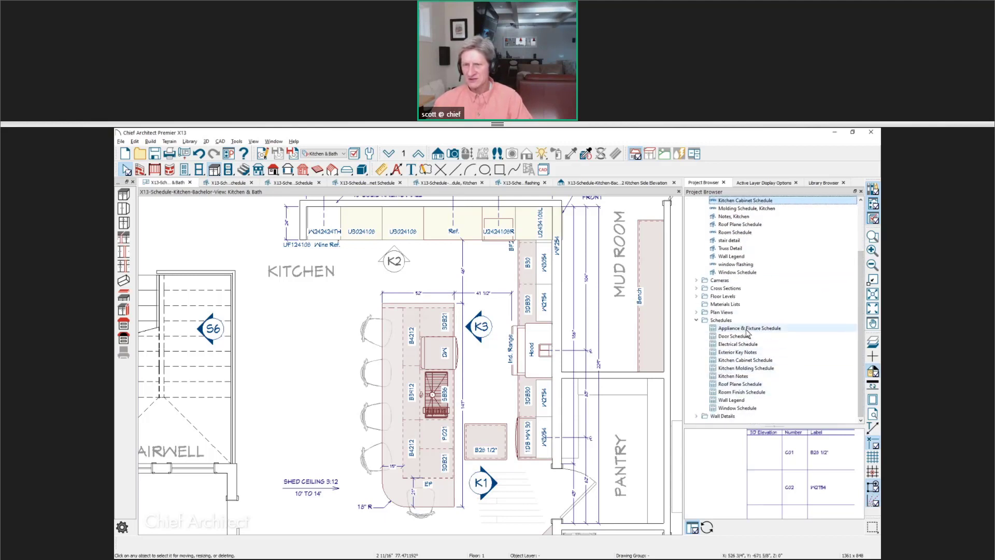
left_click(751, 408, "shift")
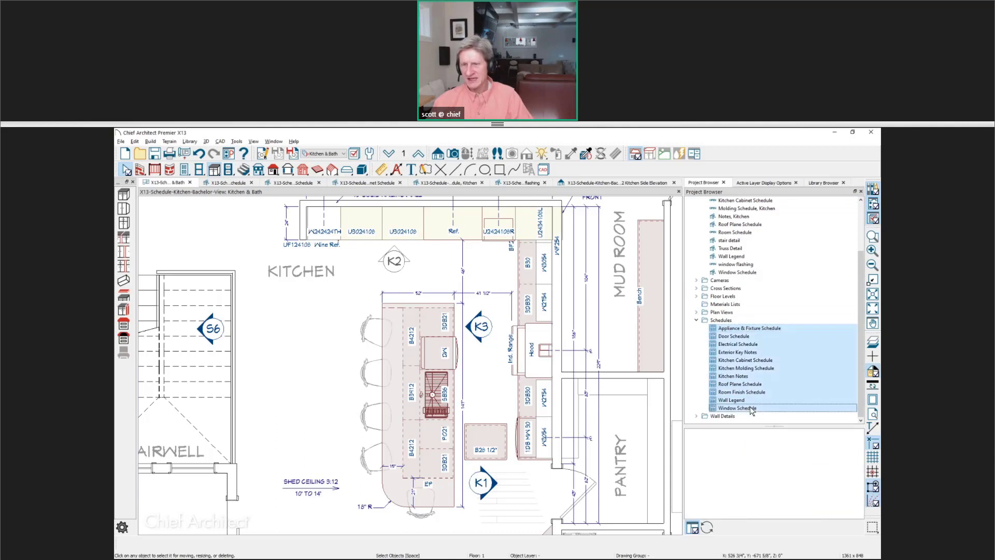
left_click(871, 440)
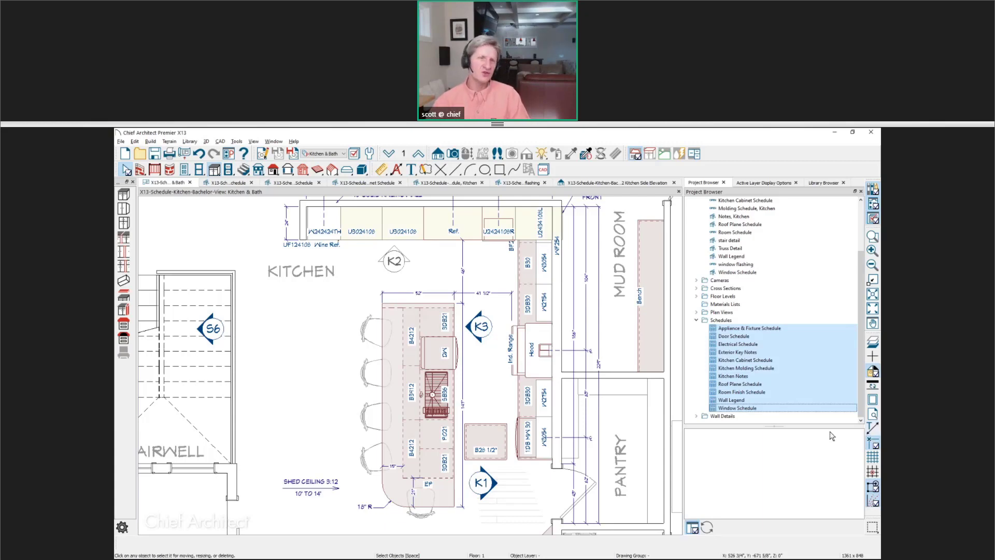
Set up saving the plan as a template that keeps its CAD details and schedules and becomes the default for imperial plans.
left_click(121, 141)
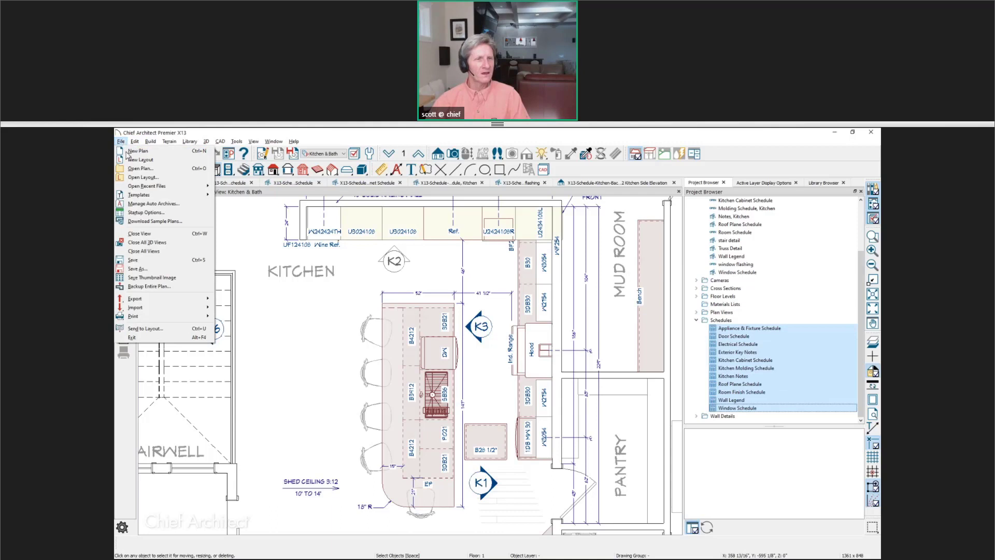
mouse_move(188, 196)
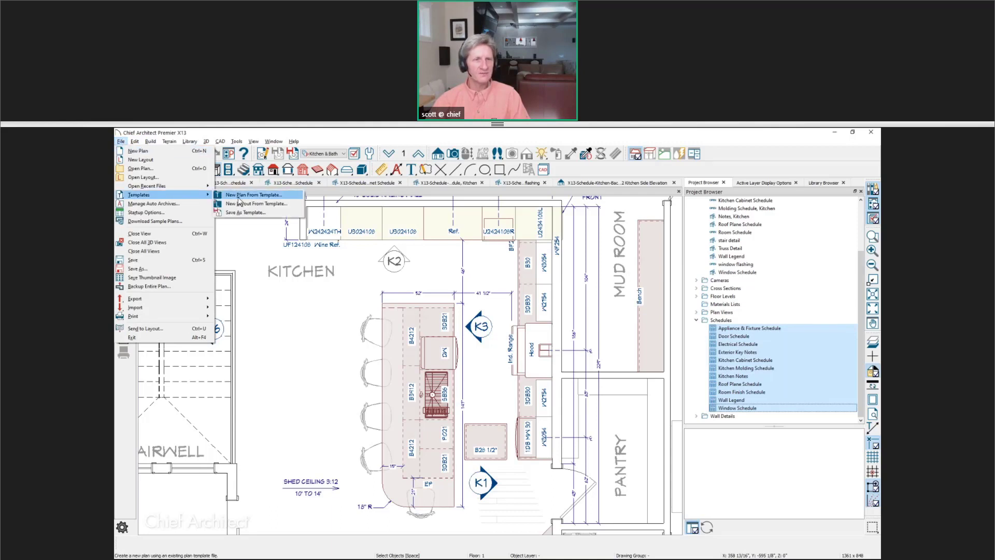
left_click(299, 213)
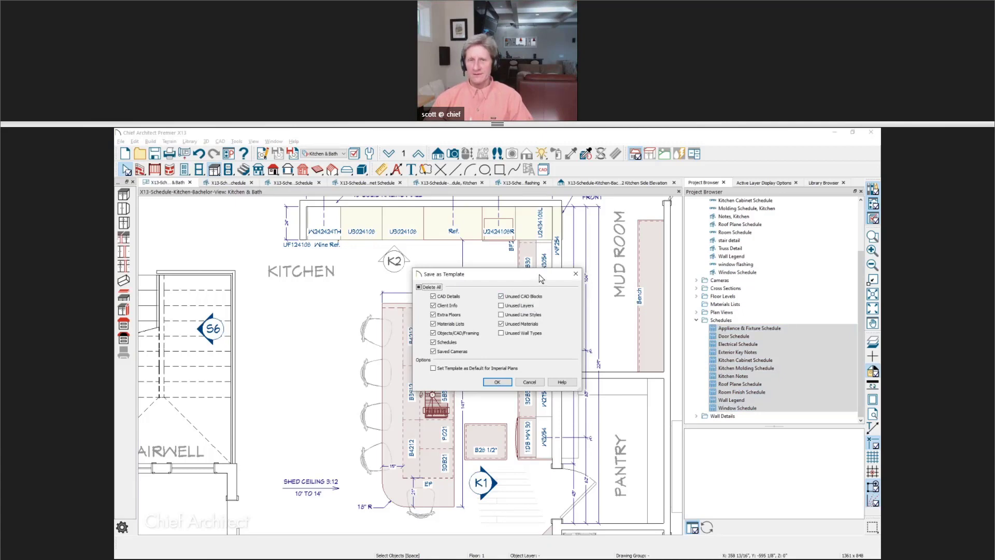
left_click_drag(540, 279, 451, 260)
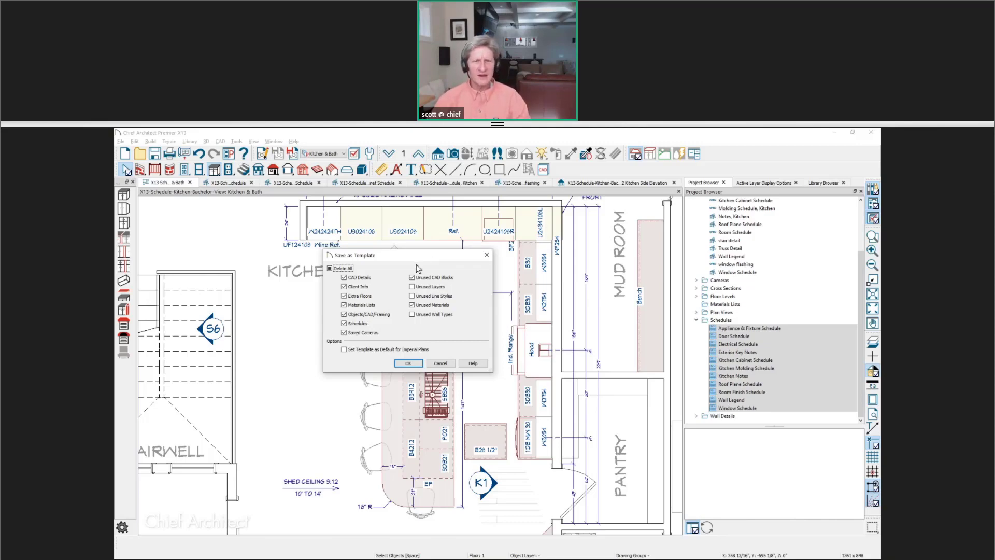
left_click(345, 278)
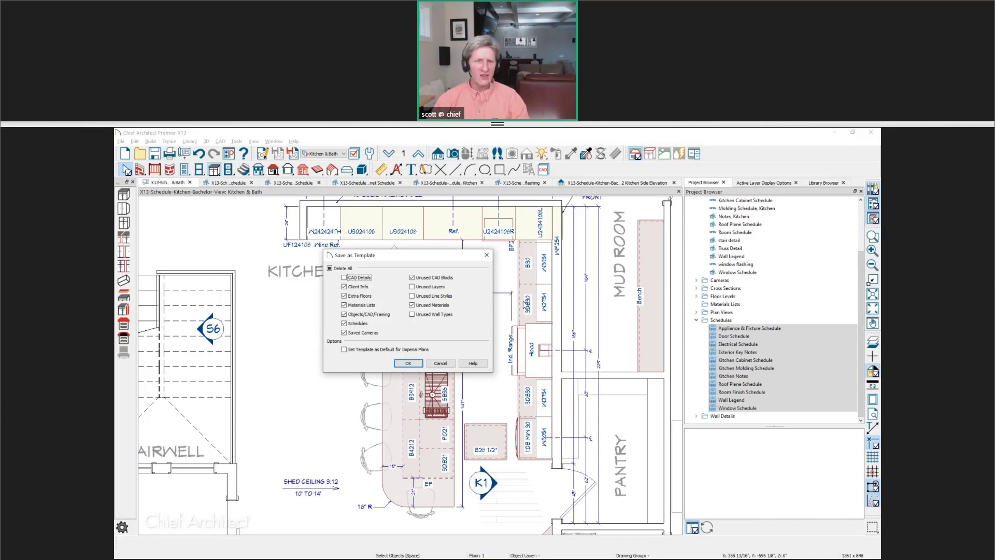
left_click(344, 324)
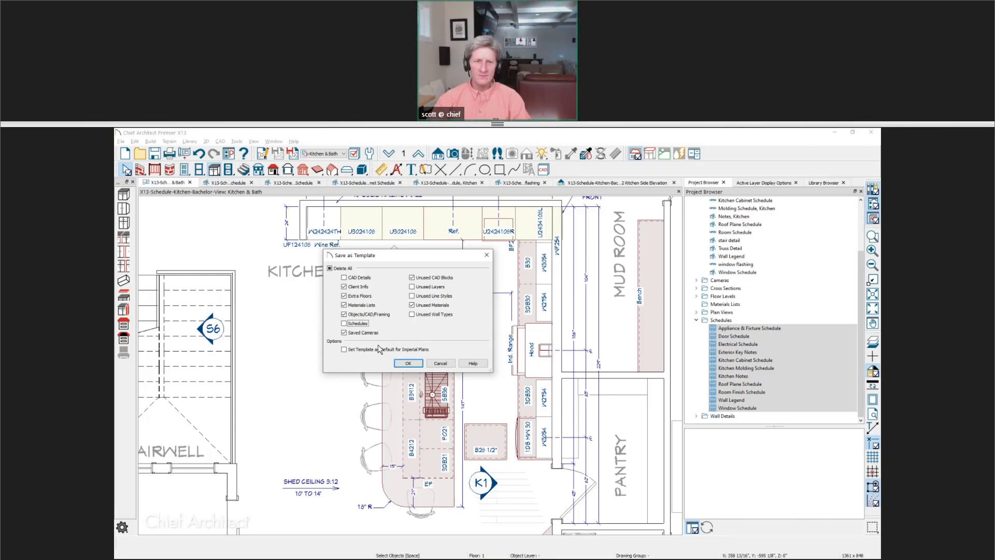
left_click(344, 352)
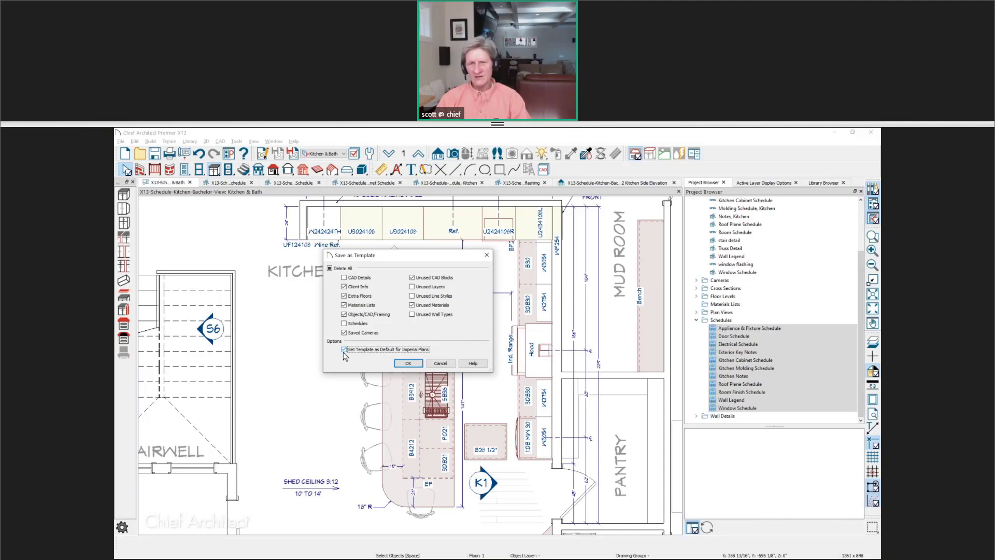
left_click(402, 362)
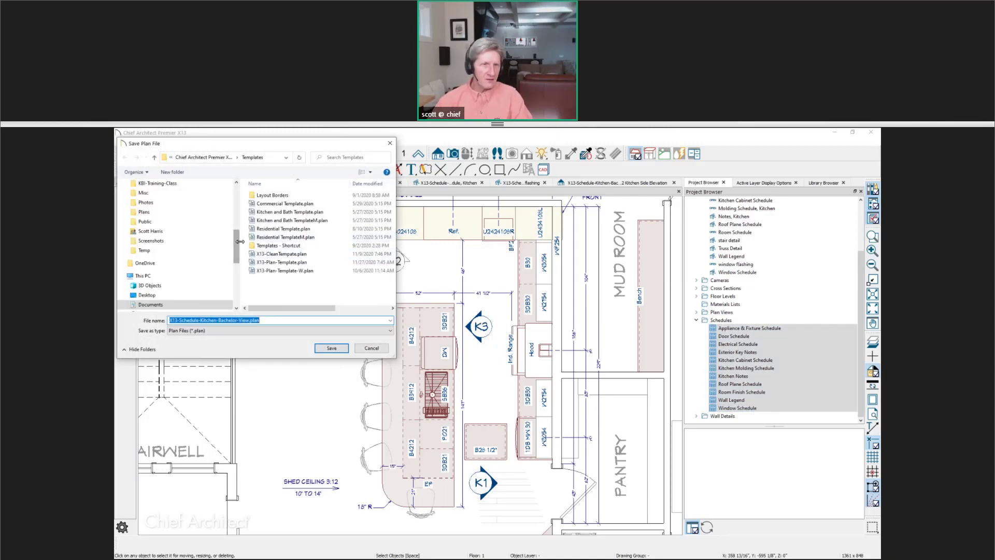
Save the template as WEBINAR-TEMPLATE in the Templates folder of Plans-D-drive.
left_click_drag(235, 242, 141, 242)
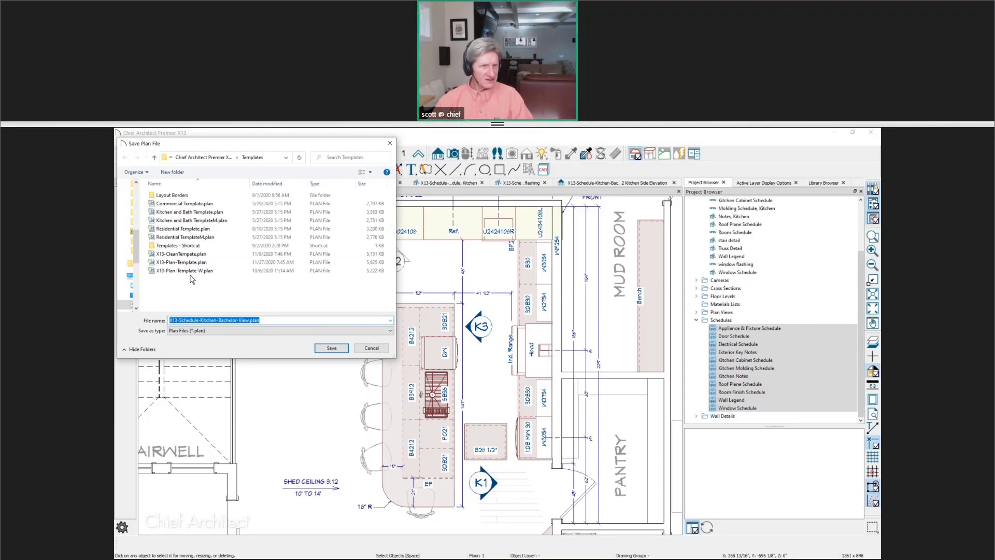
double_click(191, 245)
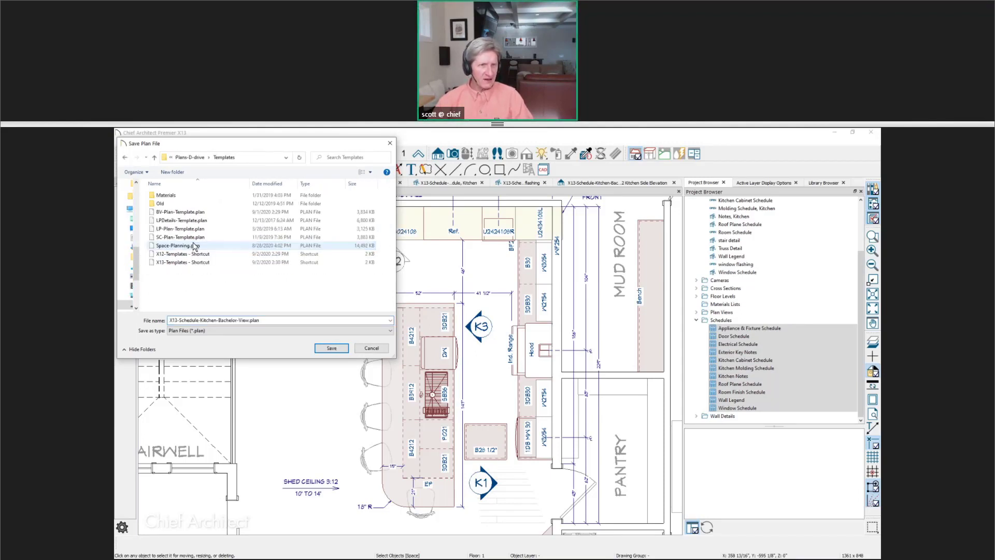
double_click(238, 320)
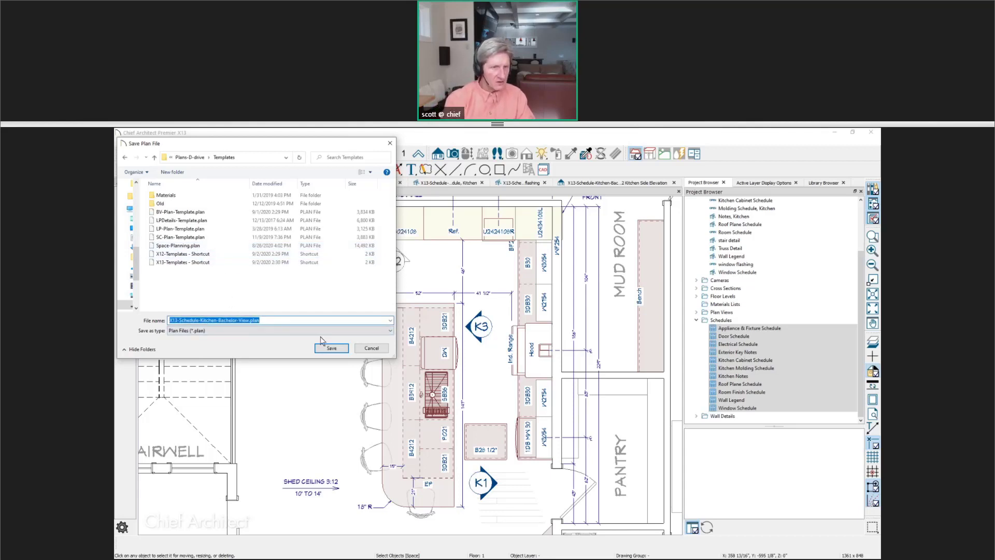
type("WE")
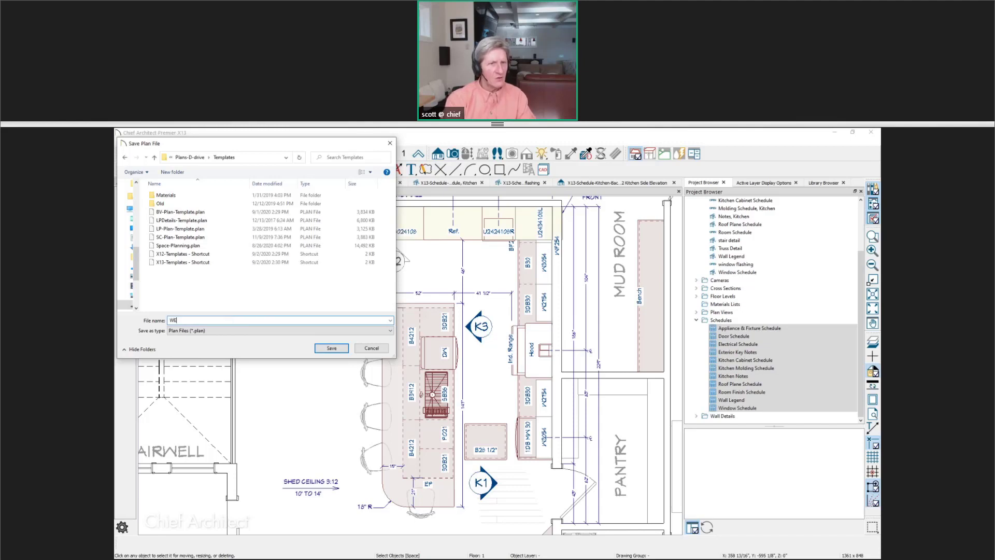
type("BINAR")
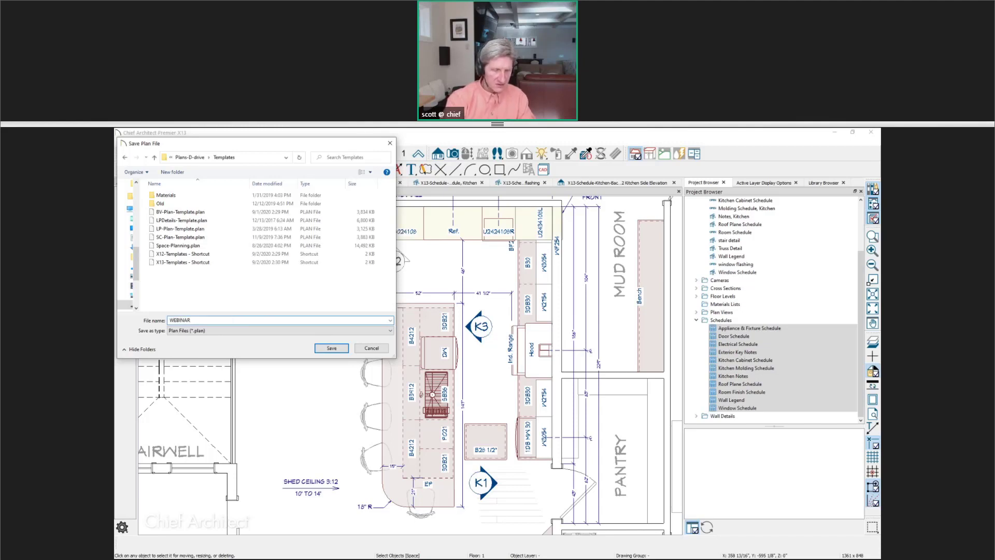
type("-TEMPLATE")
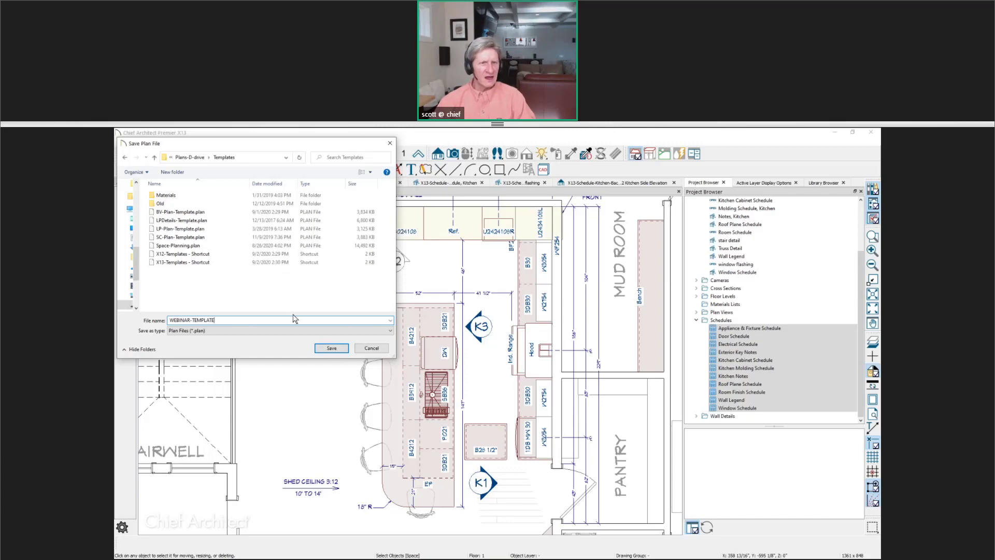
left_click(331, 349)
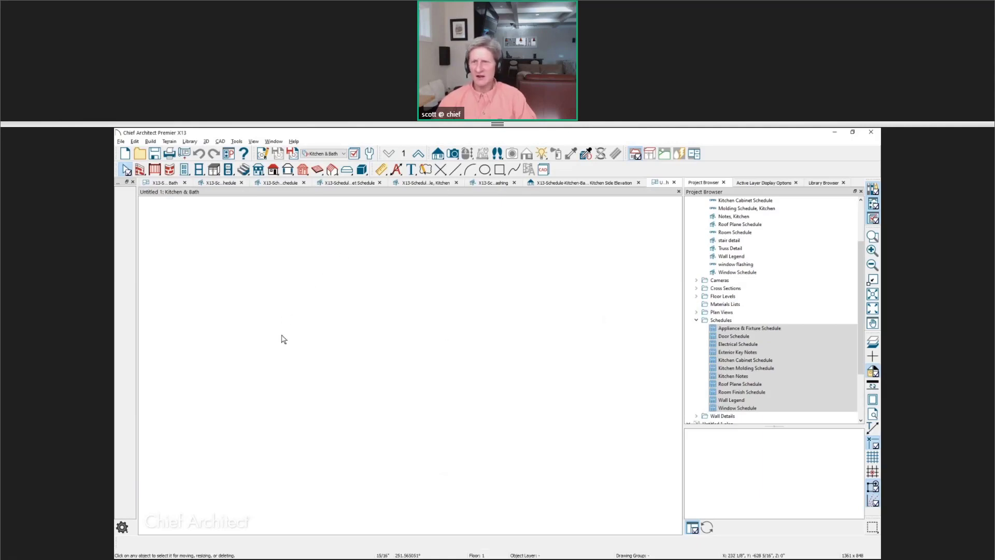
Collapse the original plan in the Project Browser and list the schedules in Untitled 1.plan.
left_click(783, 185)
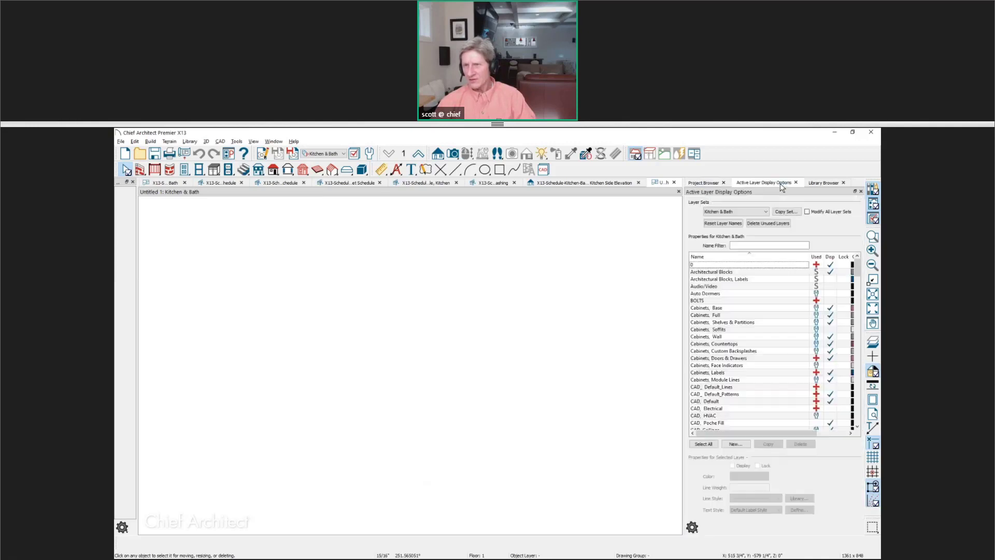
left_click(713, 184)
scroll(758, 219, "up", 5)
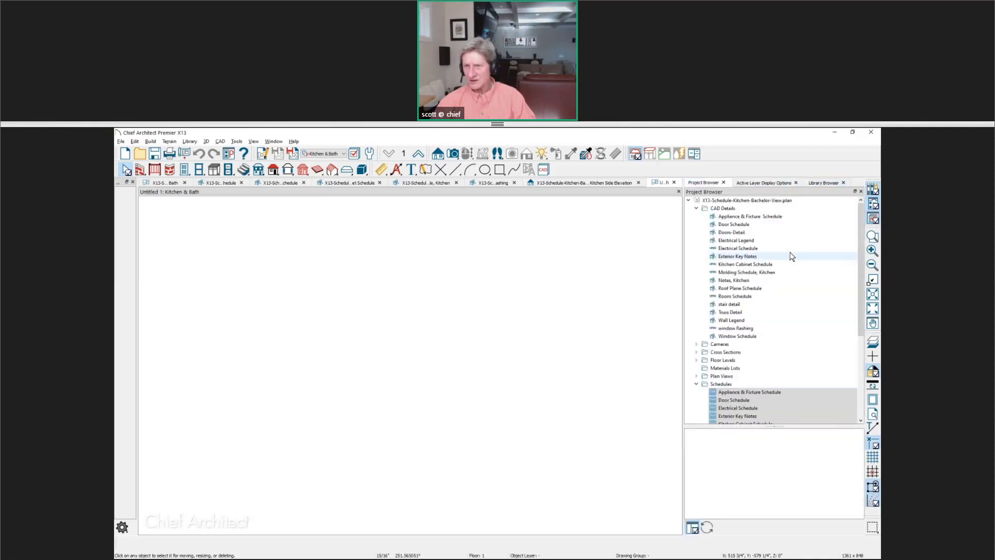
left_click(697, 208)
left_click(697, 256)
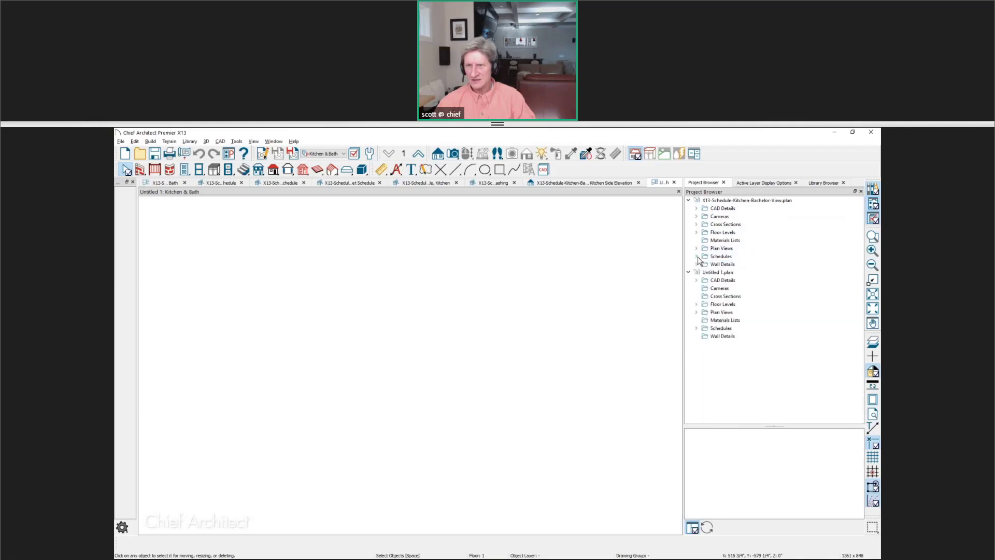
left_click(689, 200)
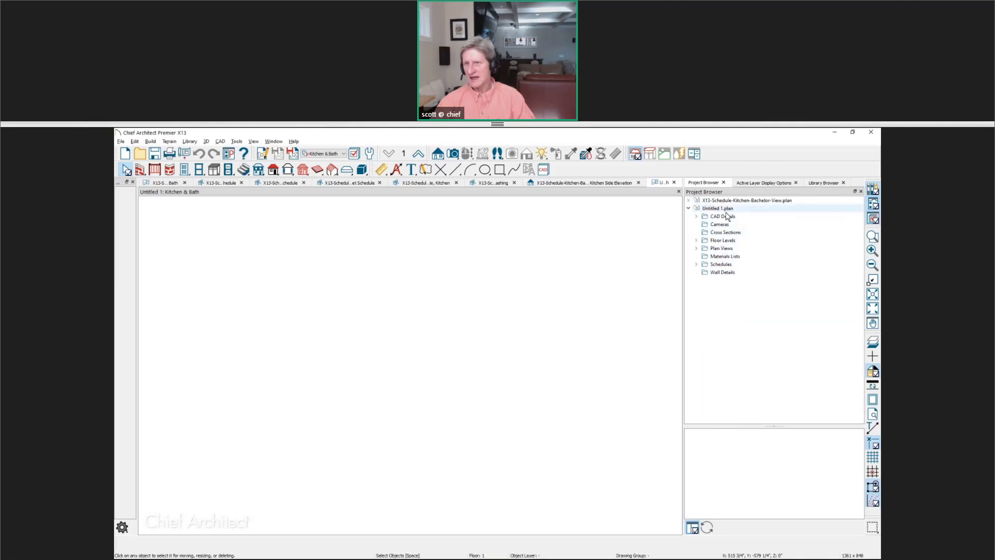
left_click(696, 264)
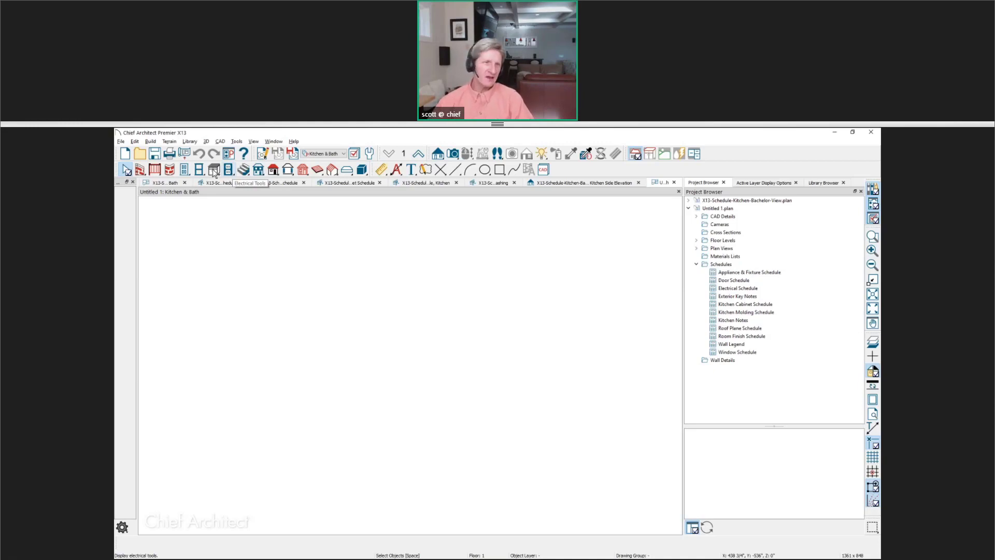
Draw a horizontal exterior wall in the new plan and place a hinged door near its left end.
left_click(141, 173)
left_click_drag(262, 284, 482, 284)
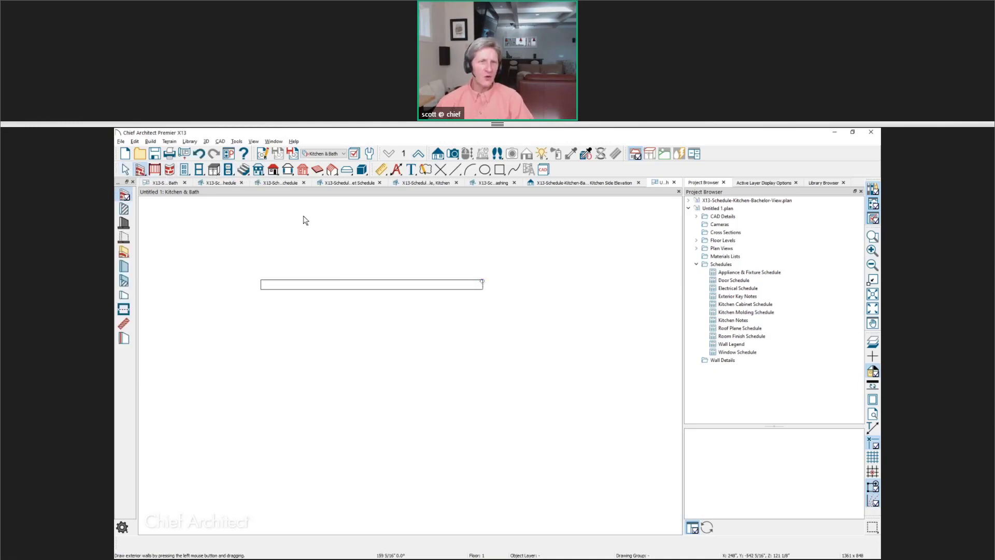
left_click(185, 169)
left_click(338, 286)
left_click(333, 273)
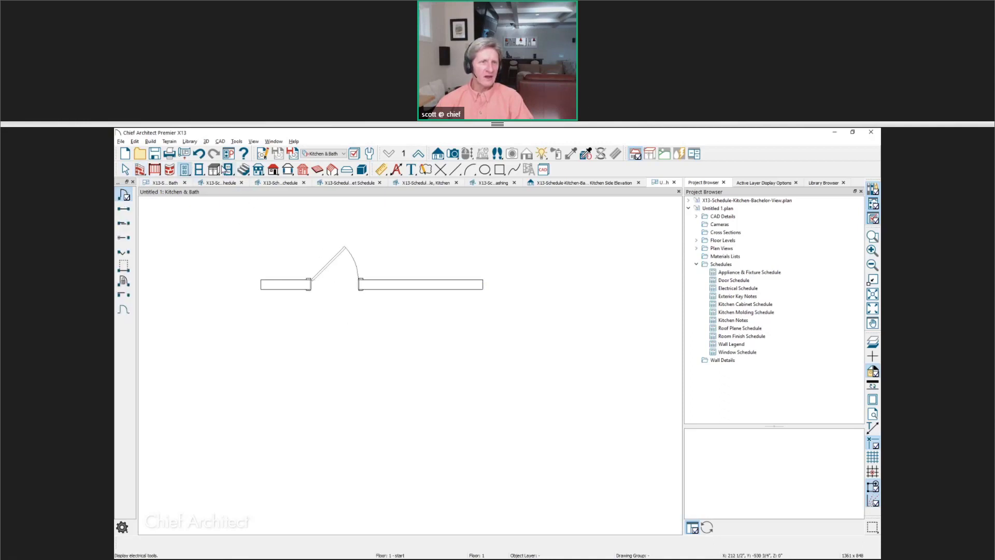
Place a B30 base cabinet against the wall's lower side and a window near the wall's right end.
left_click(215, 170)
left_click(393, 308)
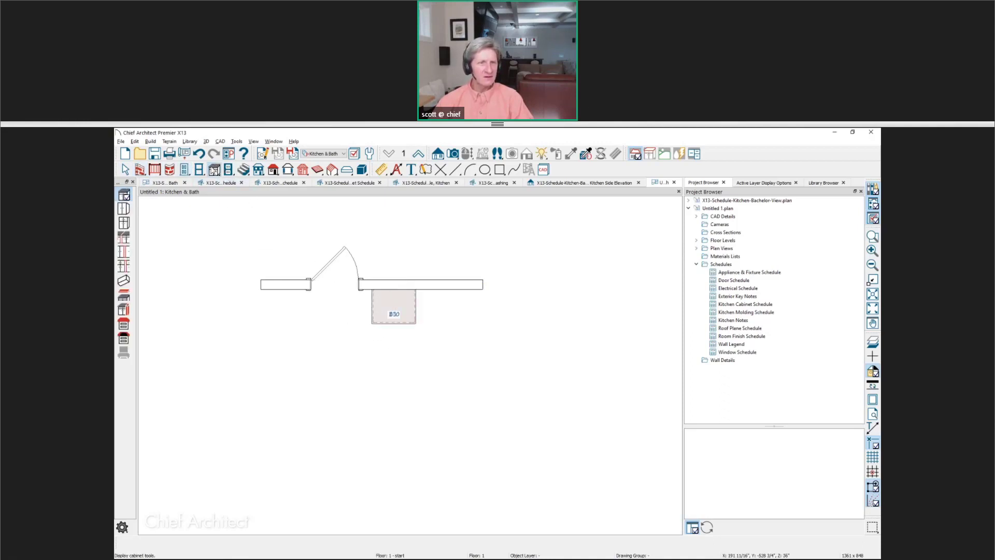
left_click(199, 170)
left_click(455, 282)
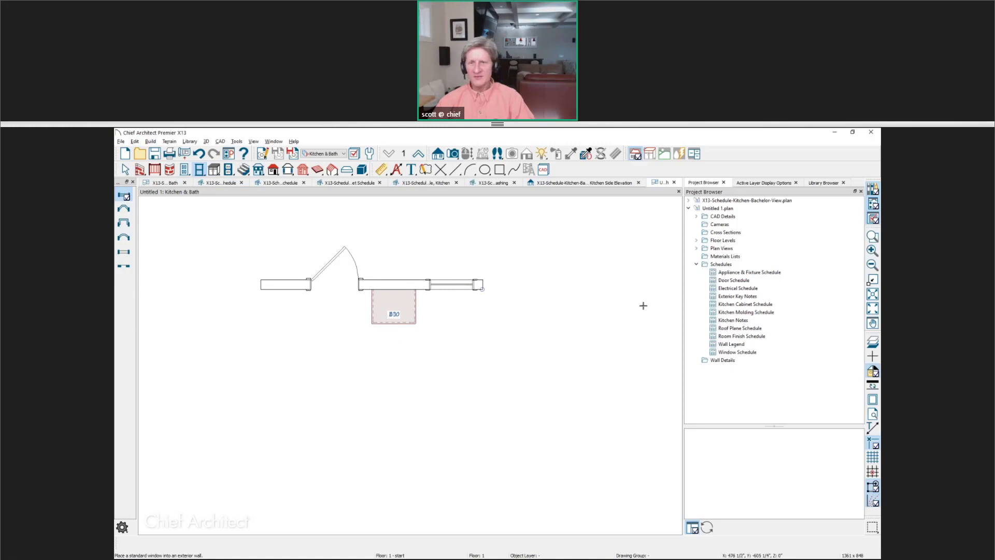
Open the Window Schedule of Untitled 1.plan and examine its table.
key("space")
double_click(740, 352)
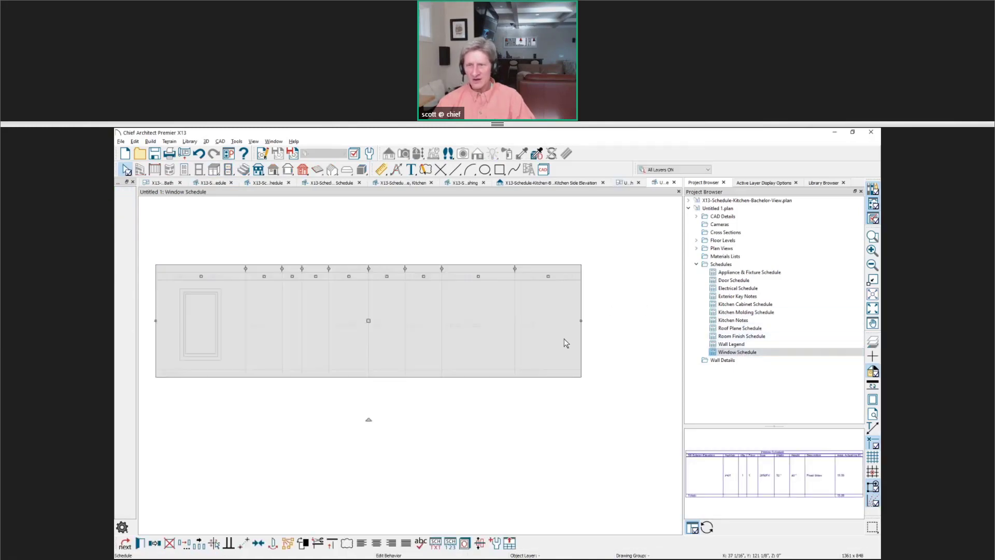
middle_click_drag(332, 411, 361, 402)
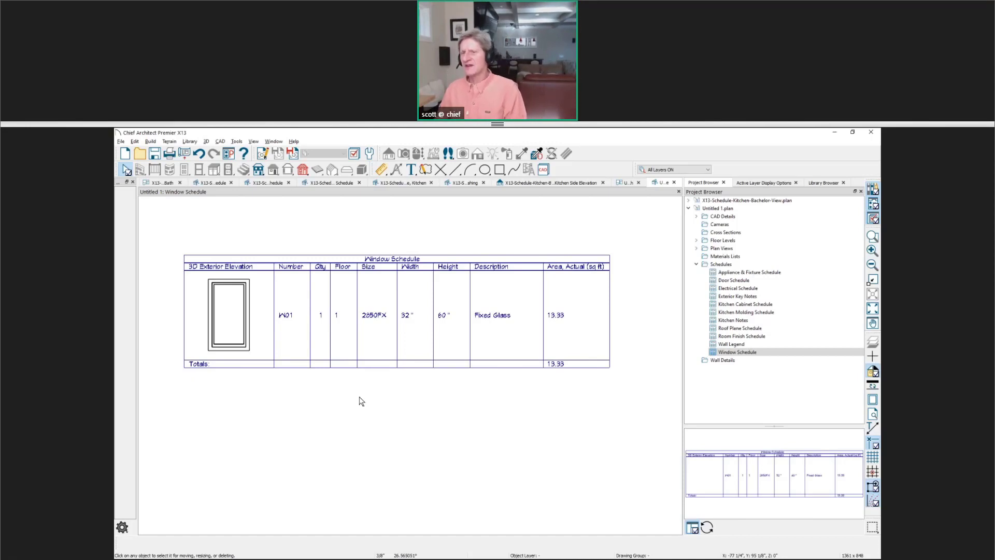
Switch to Windows Photo Viewer and show Breckenridge-Layout_Page_12.jpg with its window and door schedules enlarged.
key("space")
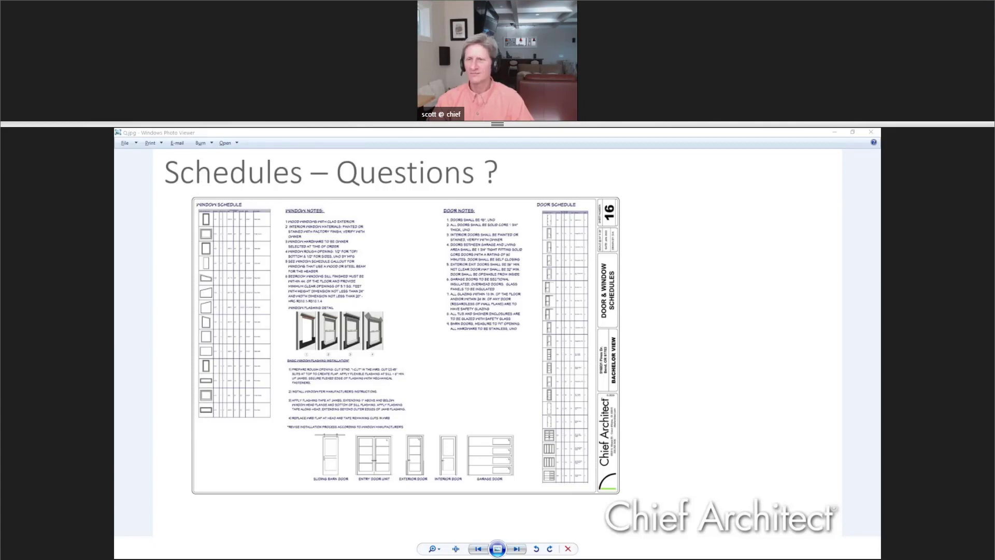
key("Right")
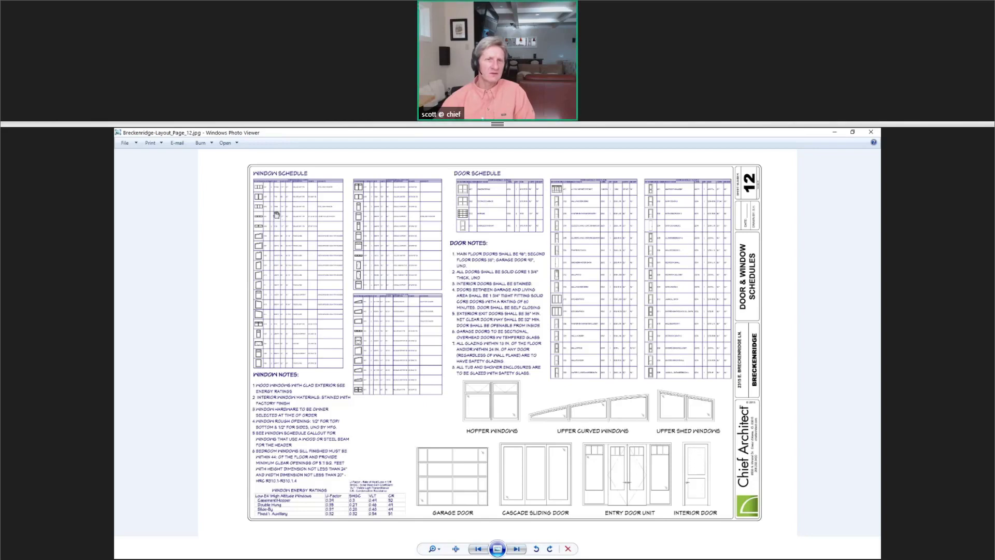
scroll(276, 215, "up", 2)
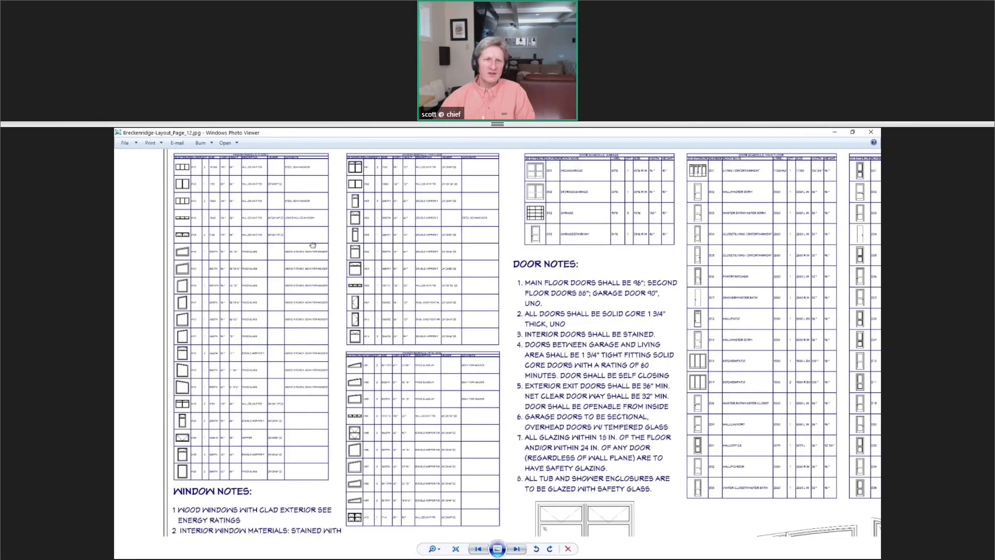
left_click_drag(306, 240, 391, 259)
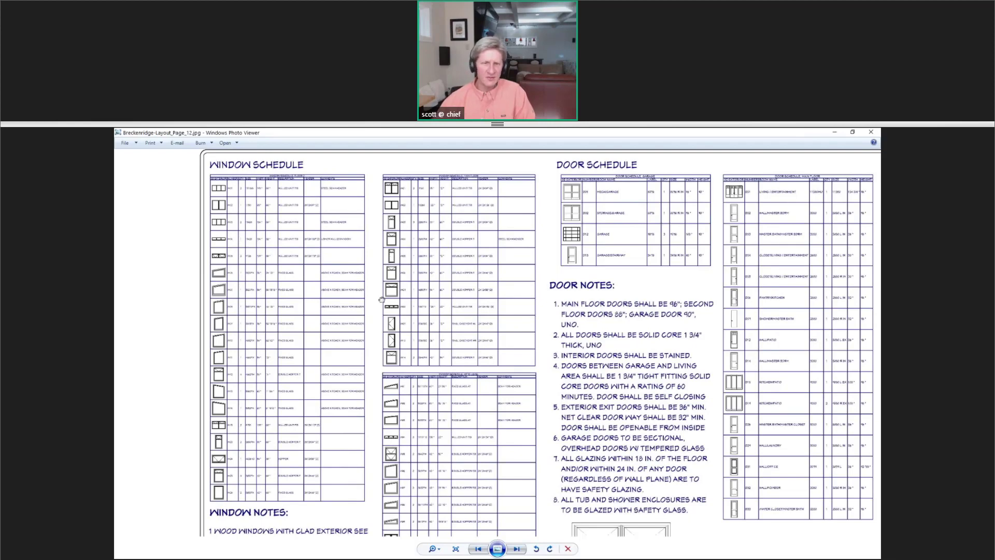
Put away the Breckenridge layout image and switch back to Chief Architect with the Kitchen & Bath plan view.
scroll(381, 299, "down", 3)
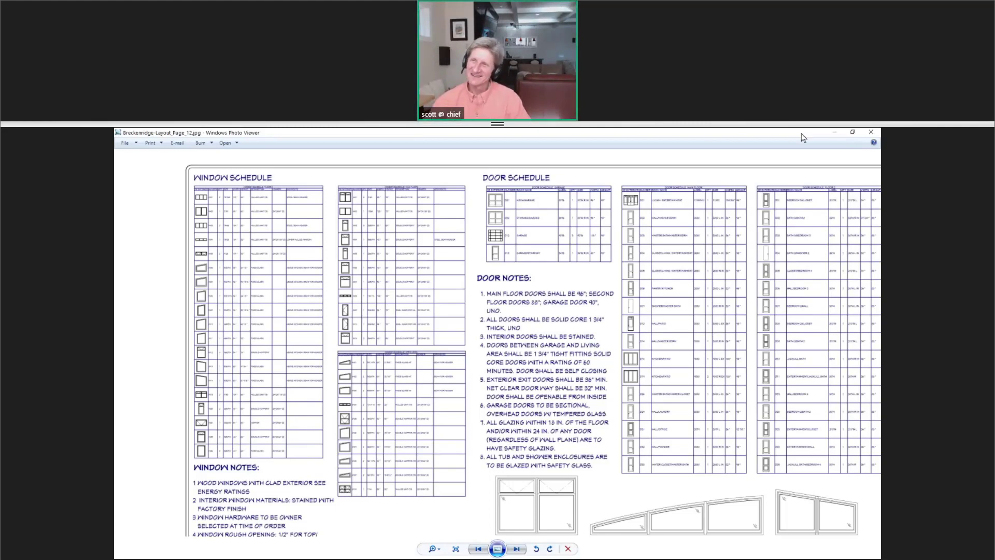
left_click(832, 133)
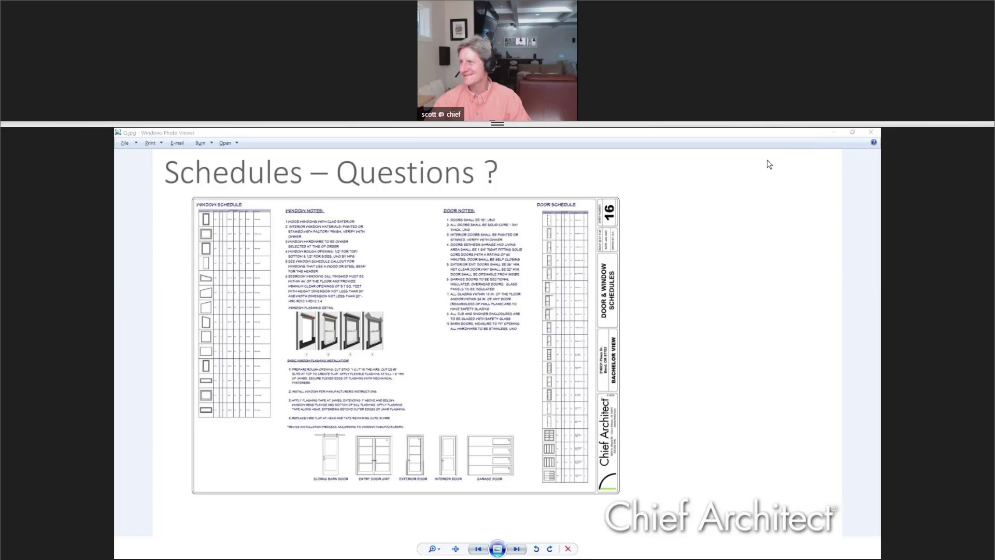
key("alt+Tab")
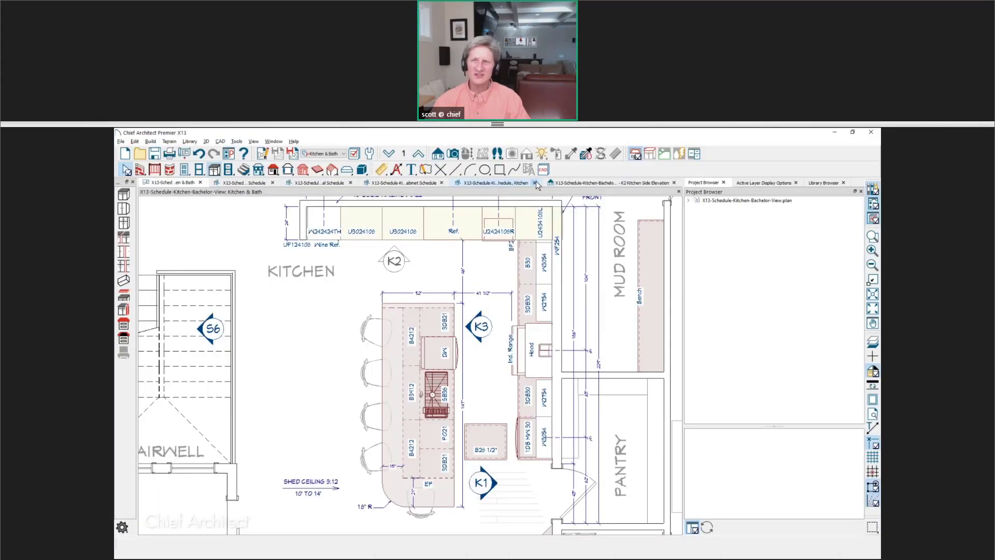
Open the Electrical Schedule from the Schedules group of X13-Schedule-Kitchen-Bachelor-View.plan.
left_click(758, 184)
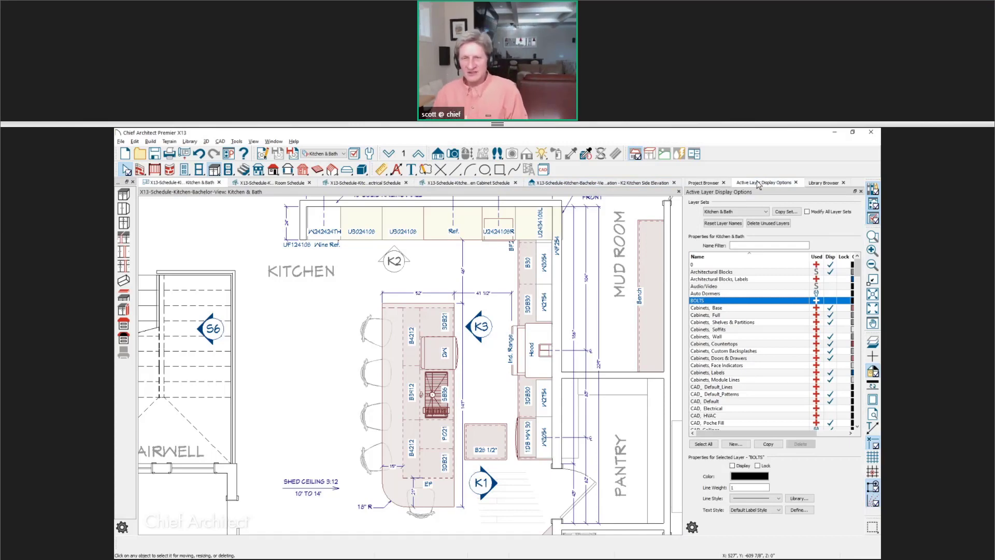
left_click(703, 184)
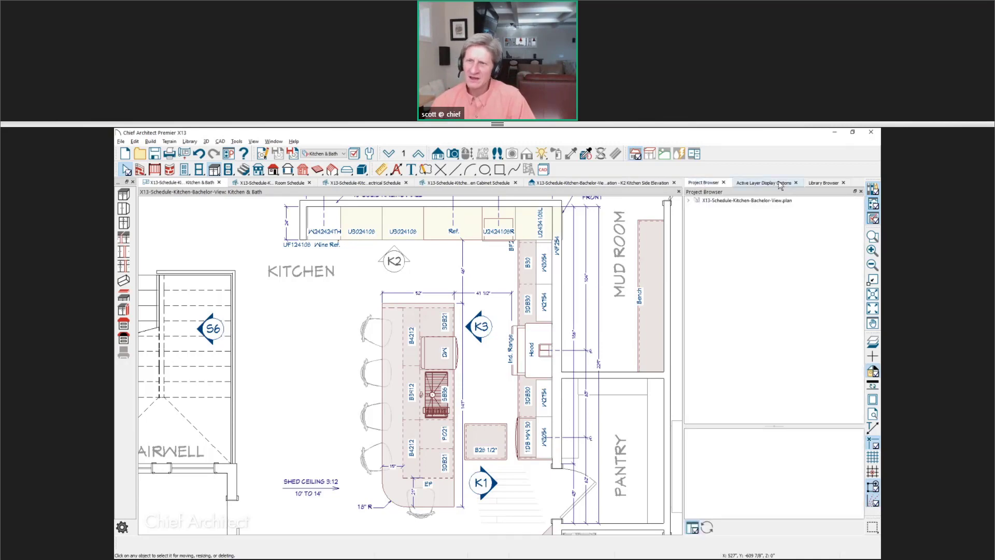
left_click(689, 201)
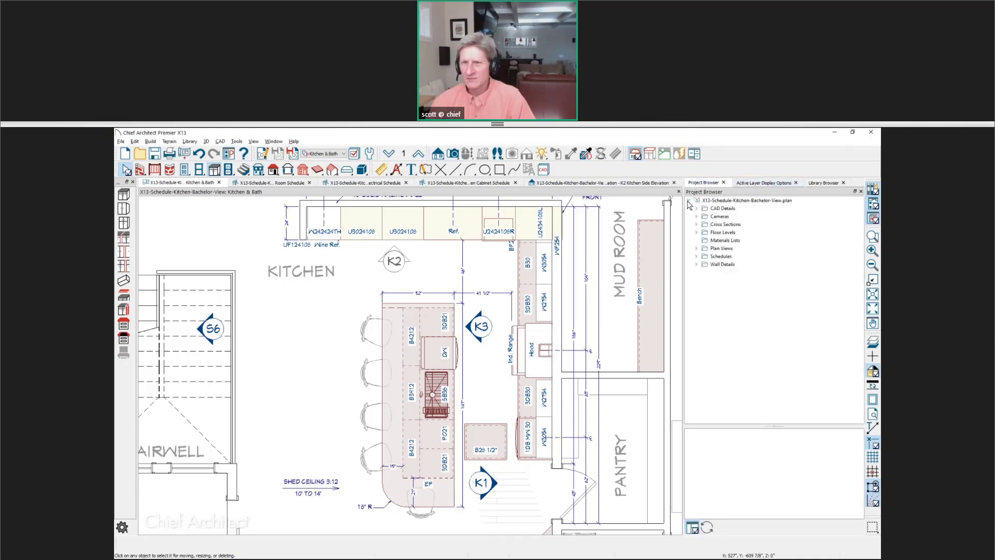
left_click(697, 256)
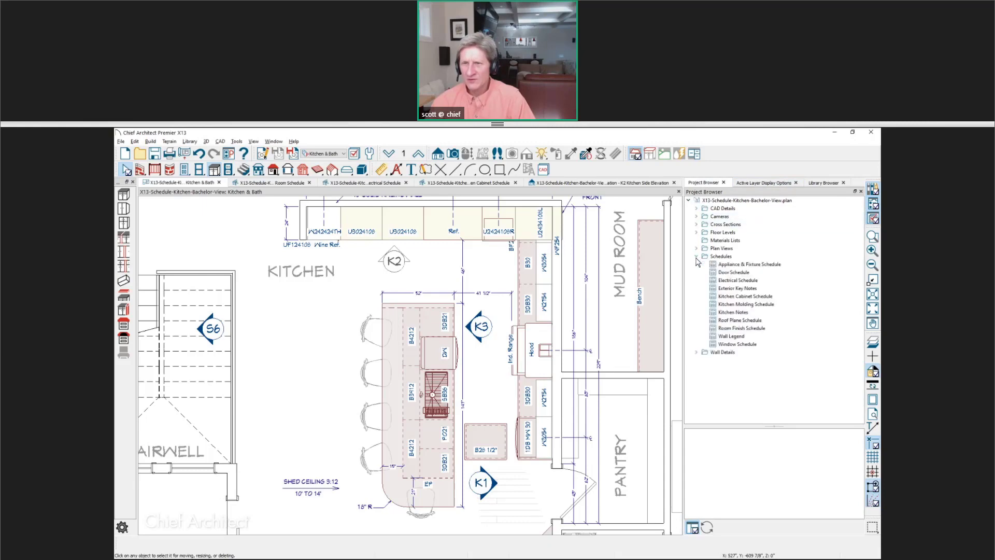
double_click(753, 281)
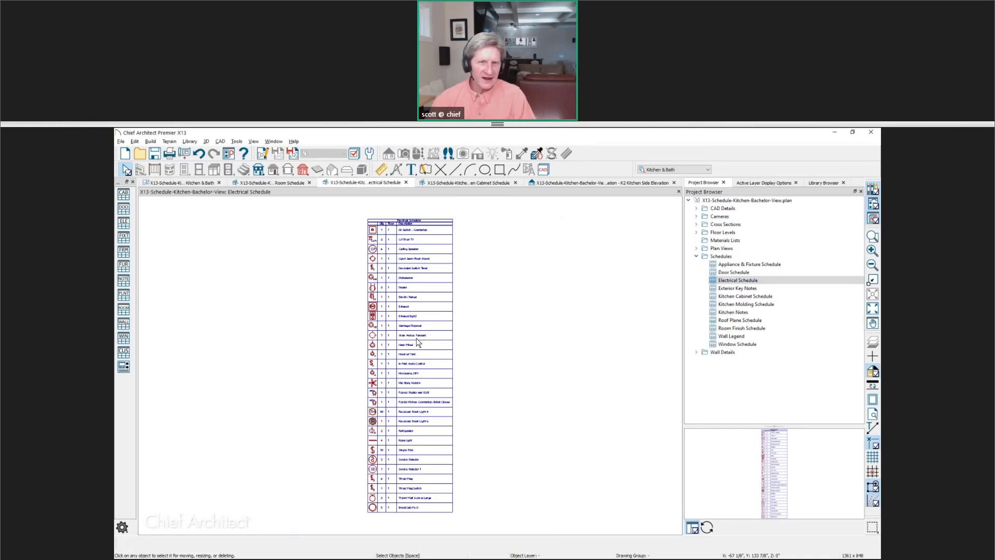
Examine the symbols, quantities and descriptions in the Electrical Schedule from the header to the last rows.
scroll(370, 268, "up", 4)
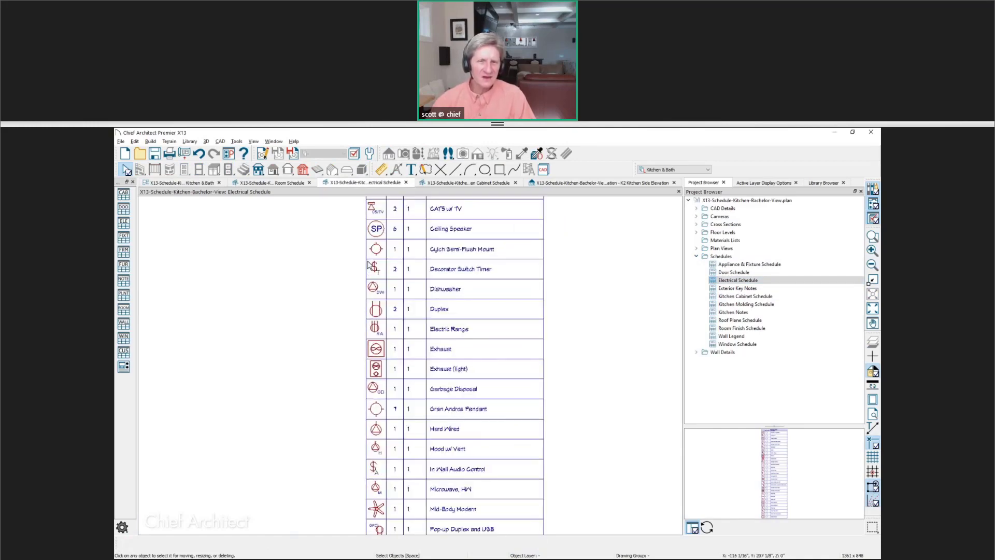
middle_click_drag(370, 268, 363, 329)
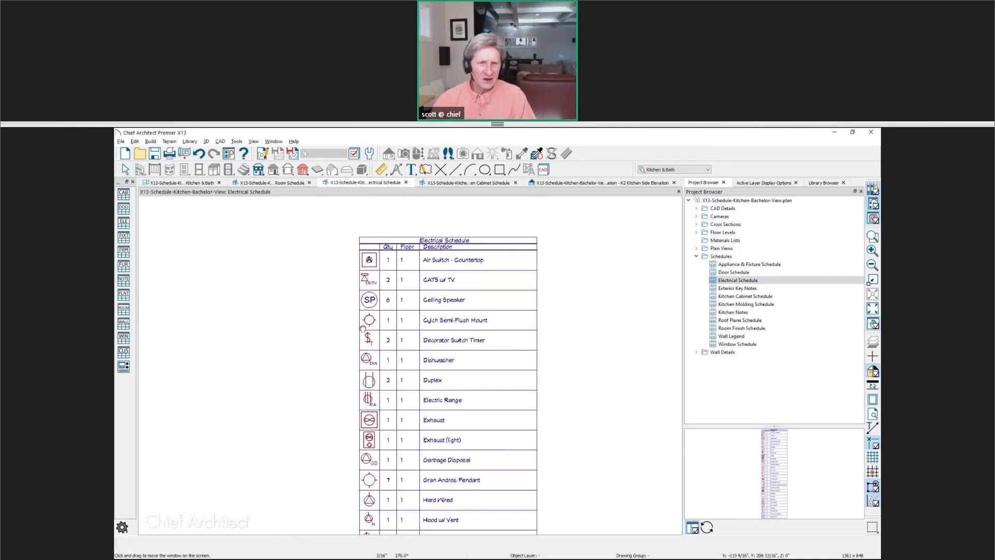
scroll(405, 368, "up", 1)
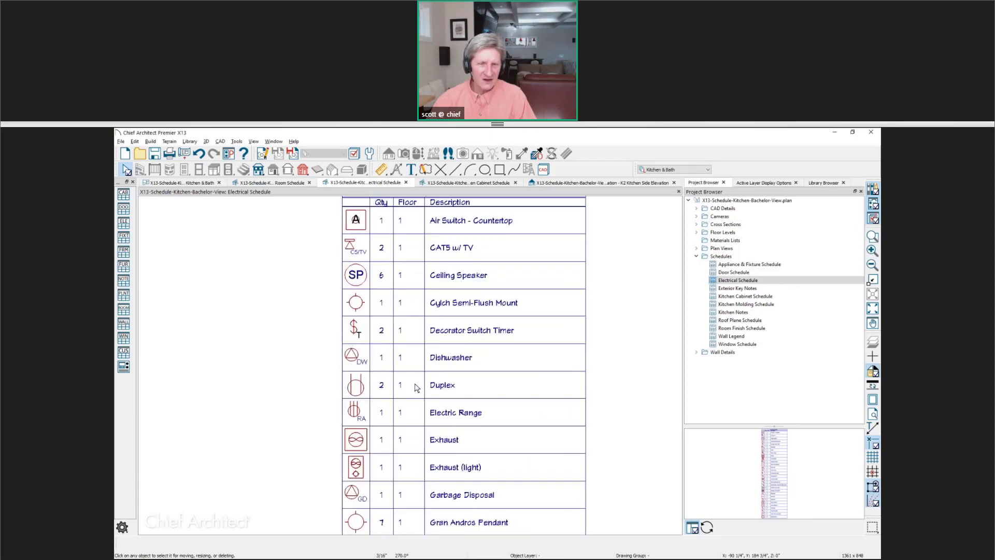
middle_click_drag(415, 388, 418, 415)
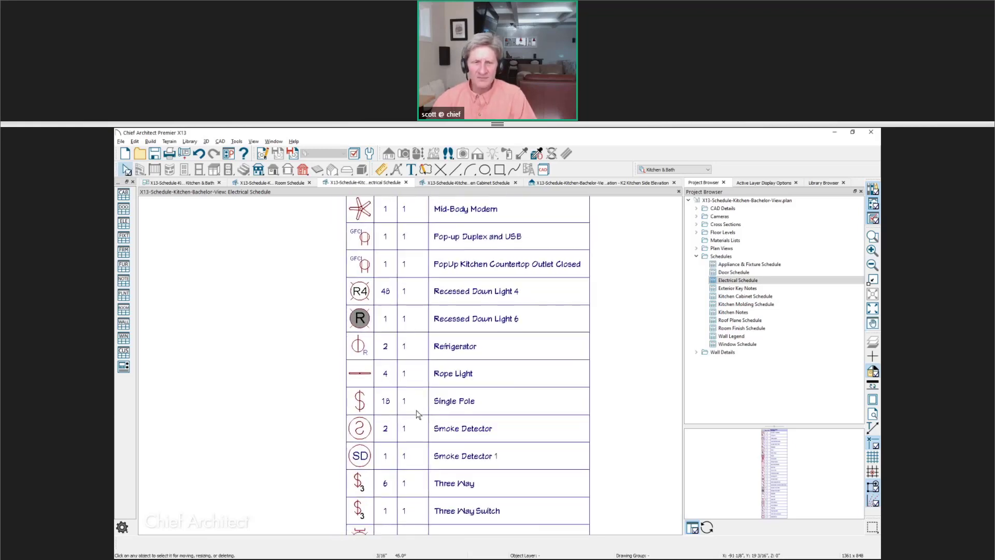
scroll(417, 415, "up", 2)
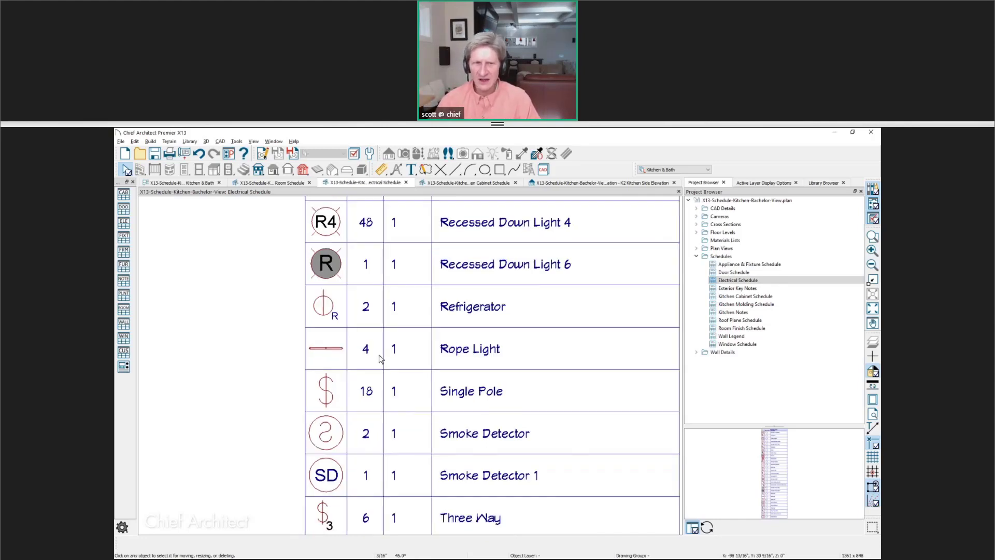
scroll(378, 356, "down", 1)
middle_click_drag(363, 410, 349, 345)
middle_click_drag(351, 395, 335, 349)
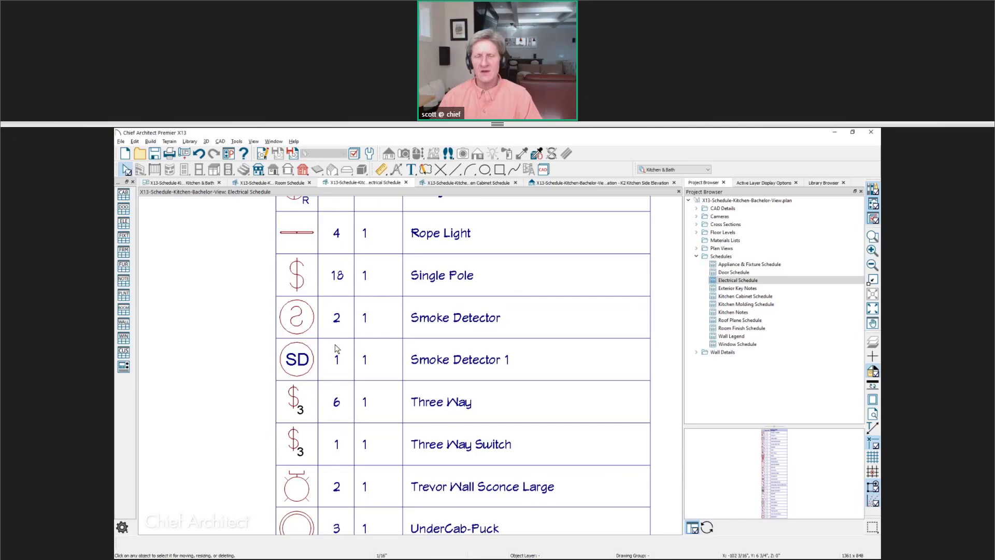
scroll(317, 353, "down", 3)
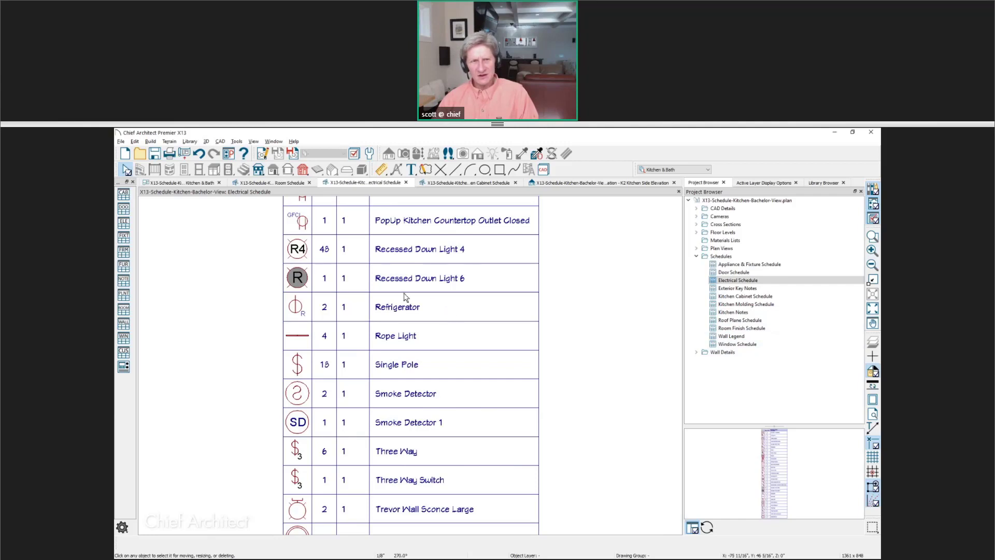
middle_click_drag(405, 297, 418, 347)
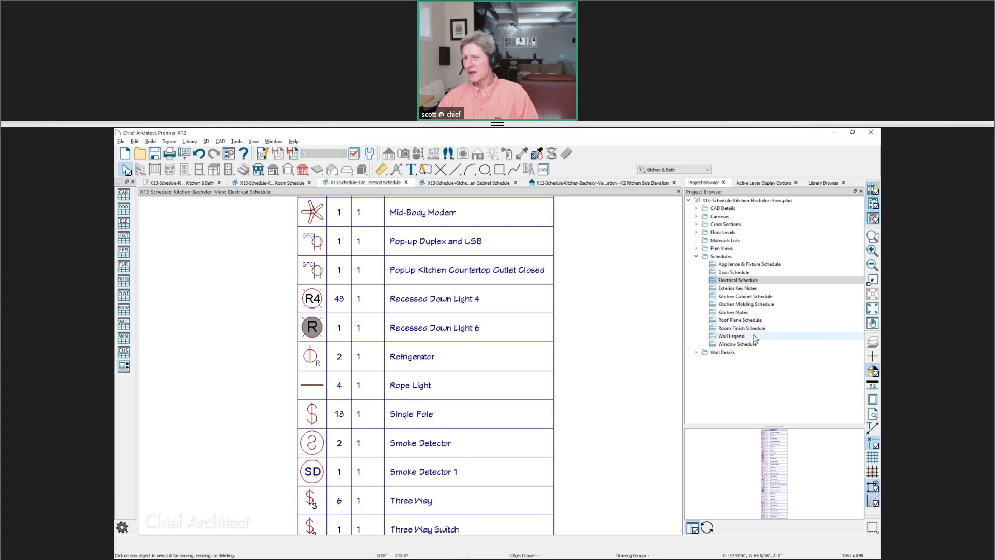
Show the Wall Legend from the plan's CAD details and return to the Electrical Schedule.
left_click(697, 208)
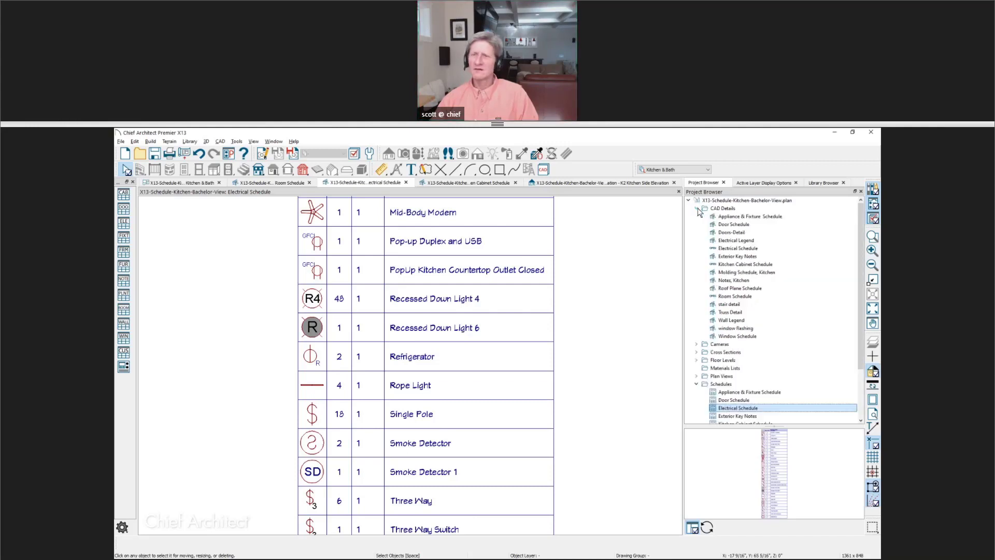
double_click(738, 320)
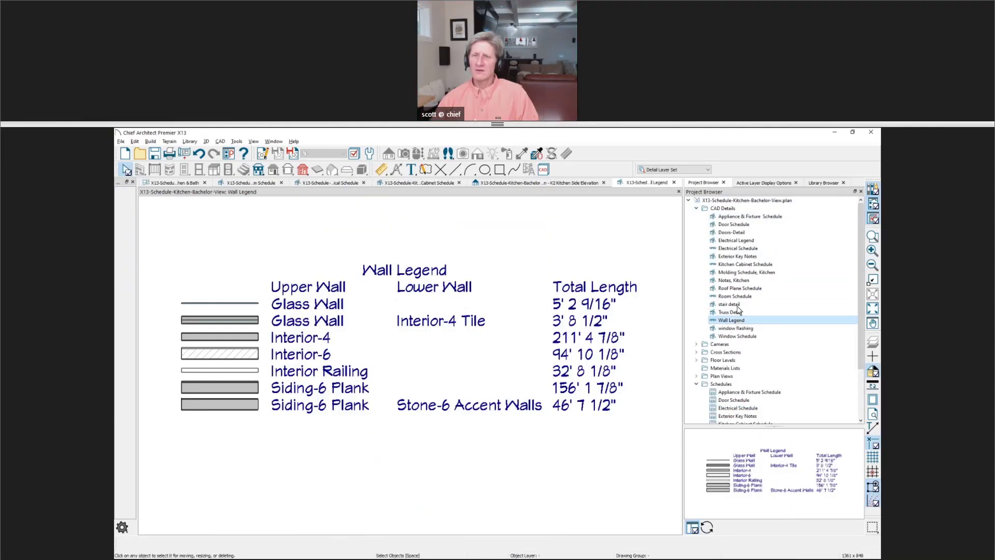
left_click(739, 250)
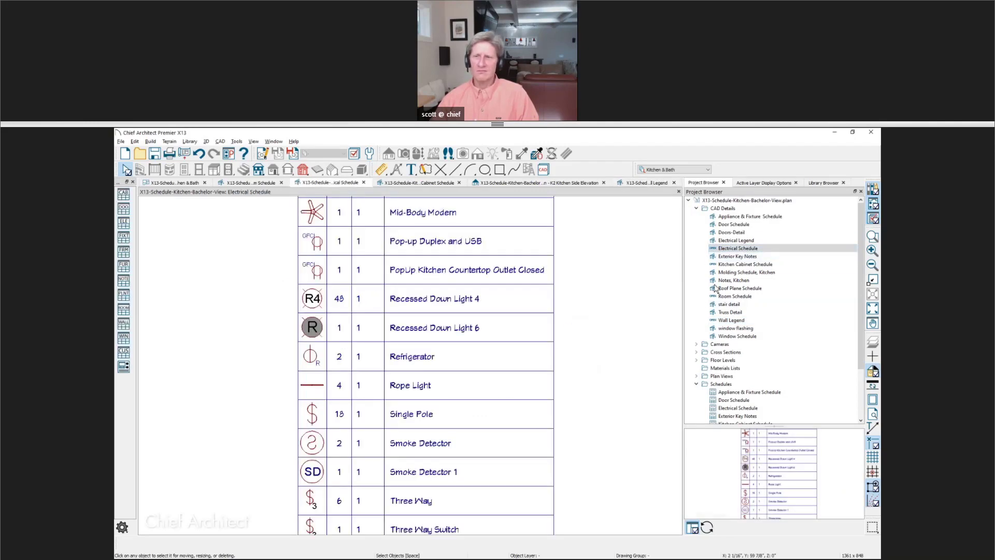
Open the Electrical Legend CAD detail, examine its lighting, switch and outlet symbols, and compare it with the Electrical plan view.
double_click(730, 241)
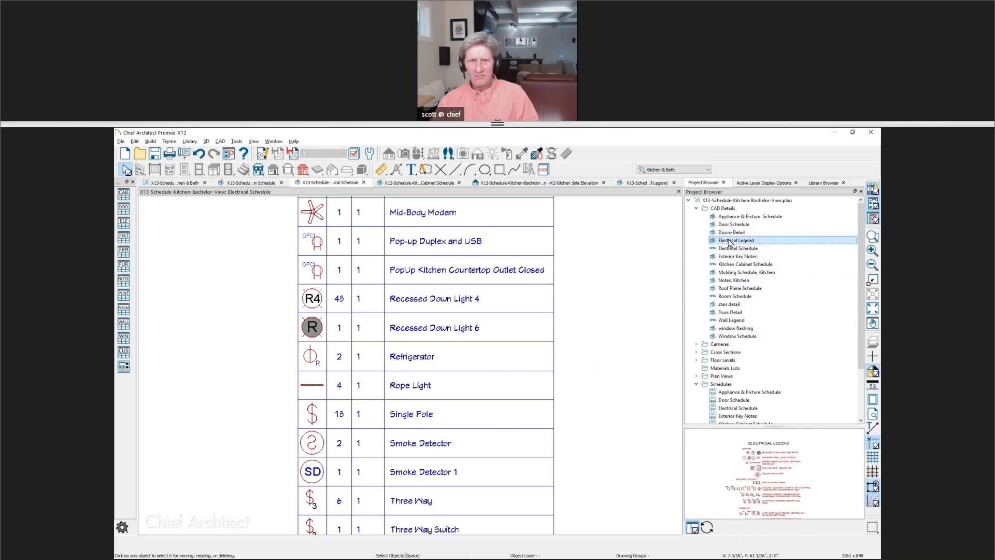
middle_click_drag(568, 406, 570, 401)
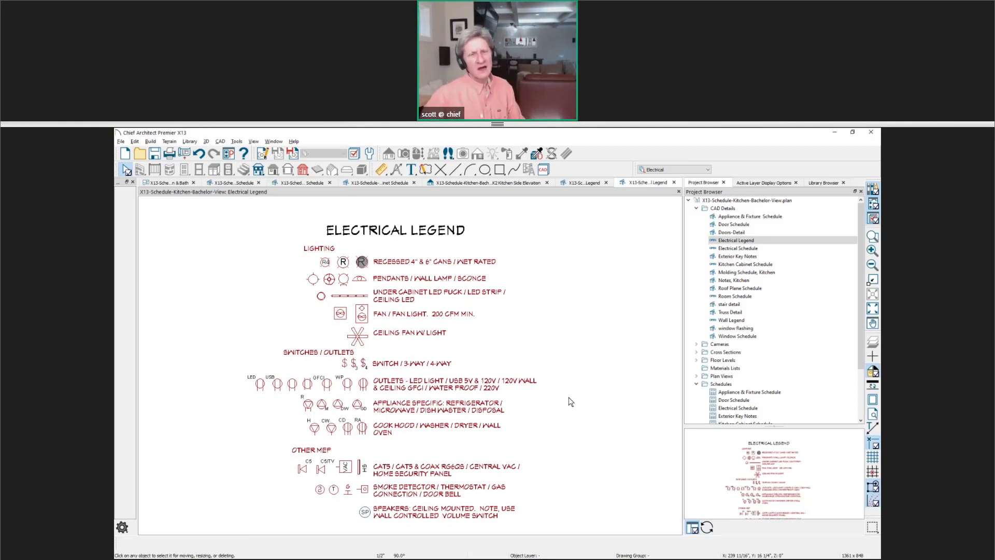
key("space")
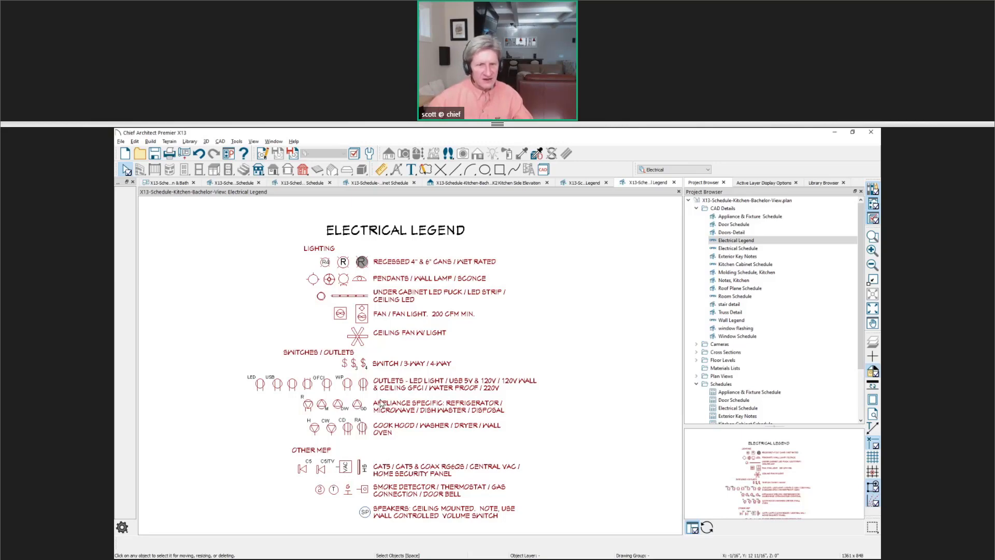
scroll(379, 403, "up", 3)
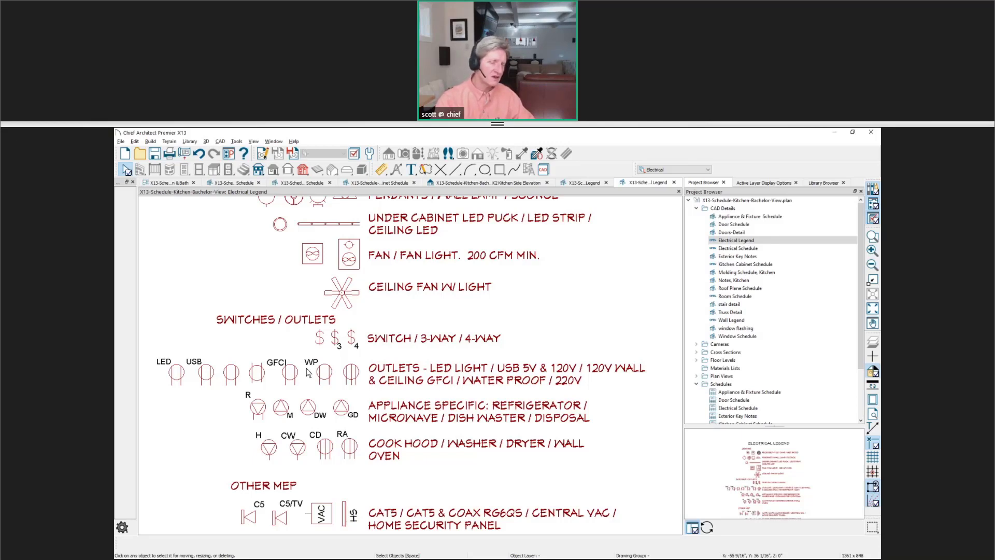
scroll(309, 372, "down", 2)
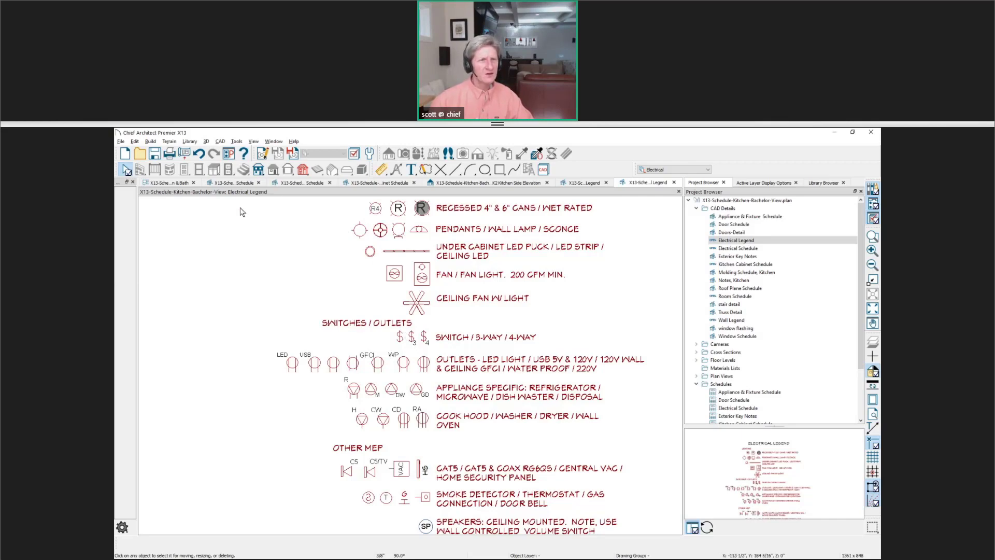
left_click(167, 182)
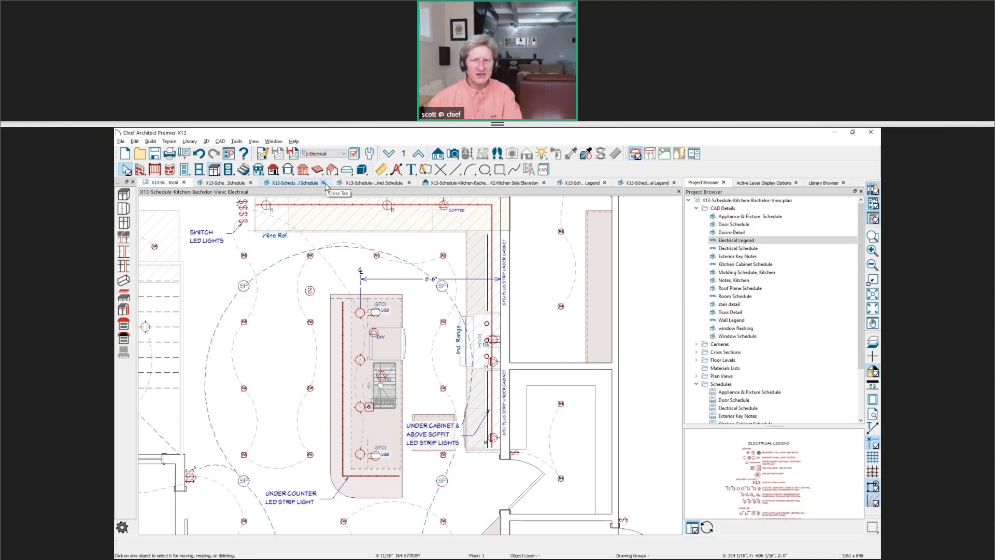
left_click(639, 184)
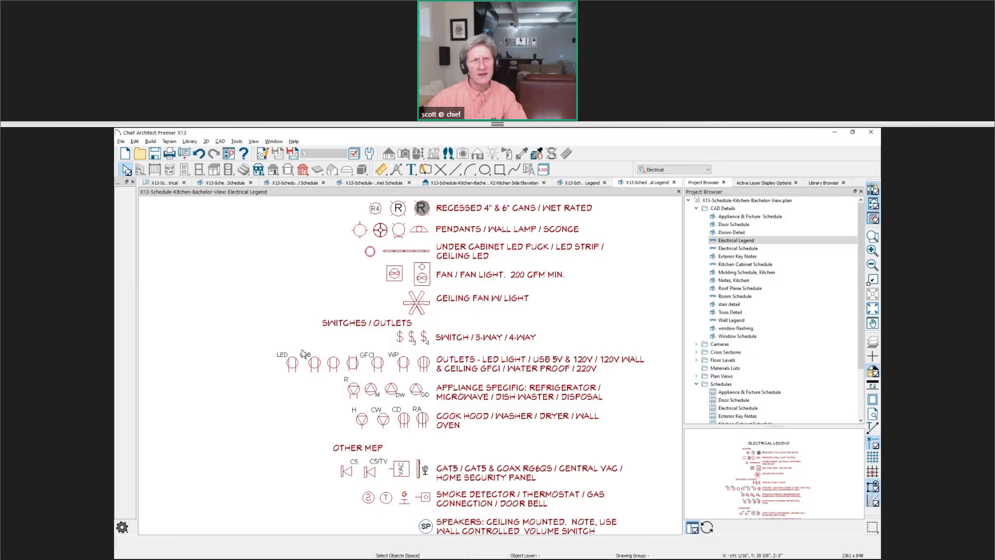
Insert the 220V block from CAD Block Management into the Electrical Legend, just left of the LED outlet symbol.
left_click(220, 141)
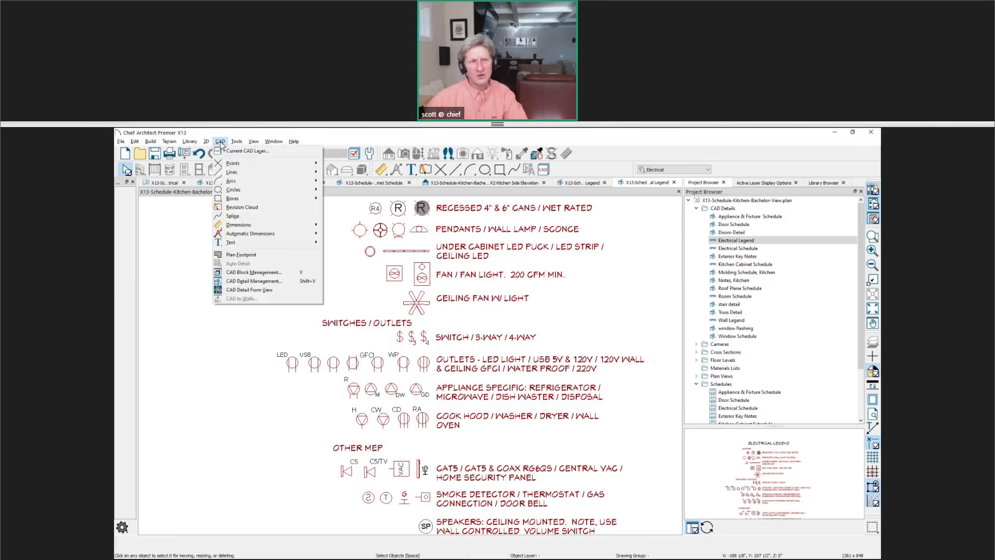
left_click(294, 274)
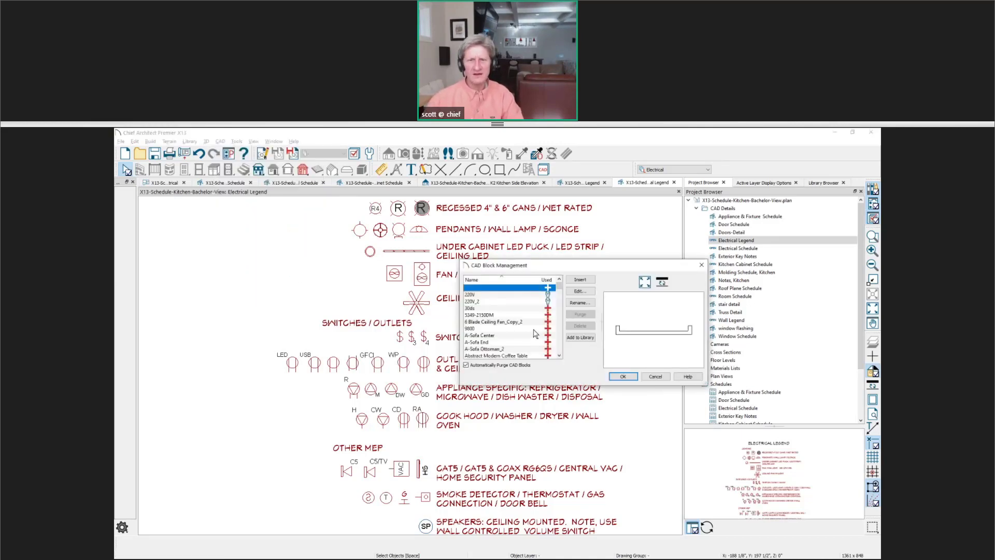
left_click_drag(528, 384, 513, 514)
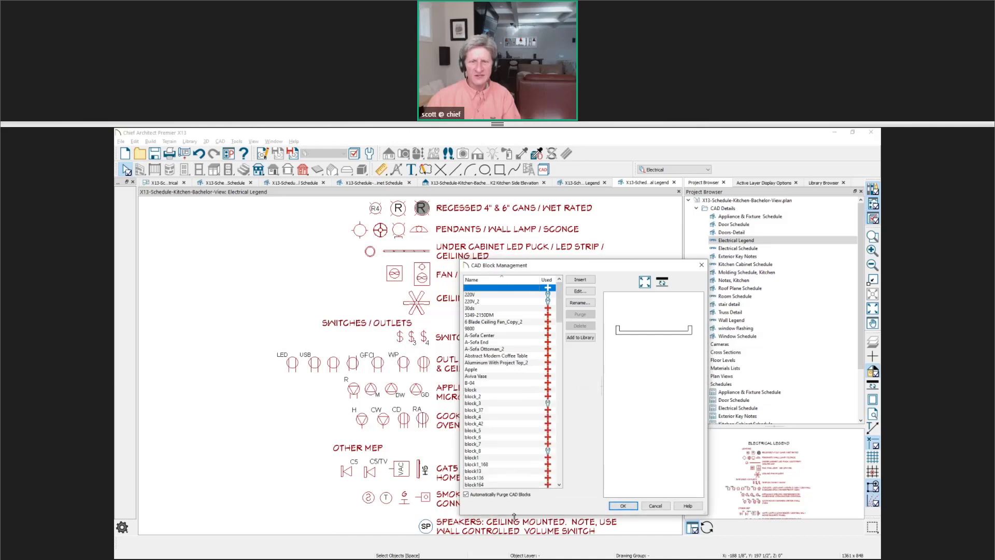
left_click(477, 295)
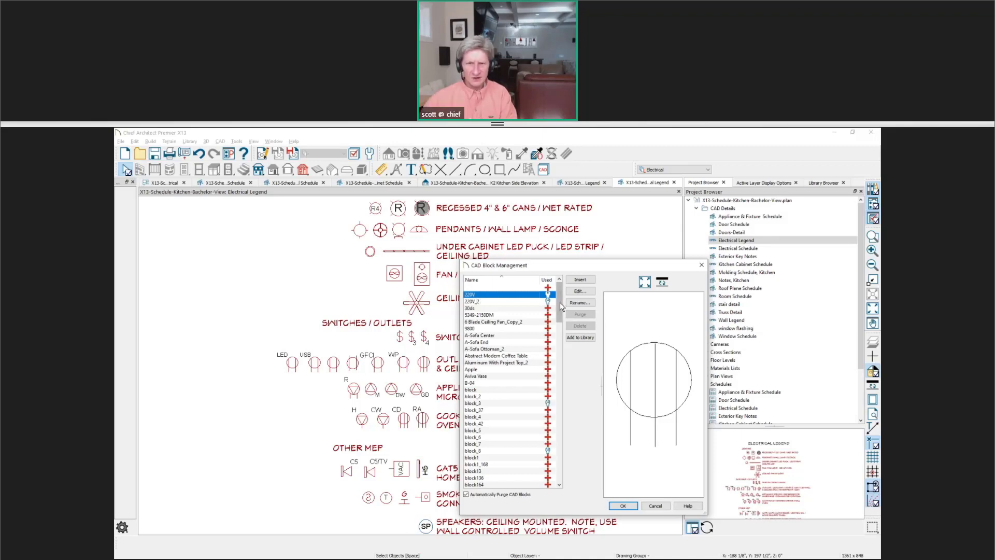
scroll(560, 303, "down", 3)
scroll(560, 303, "up", 3)
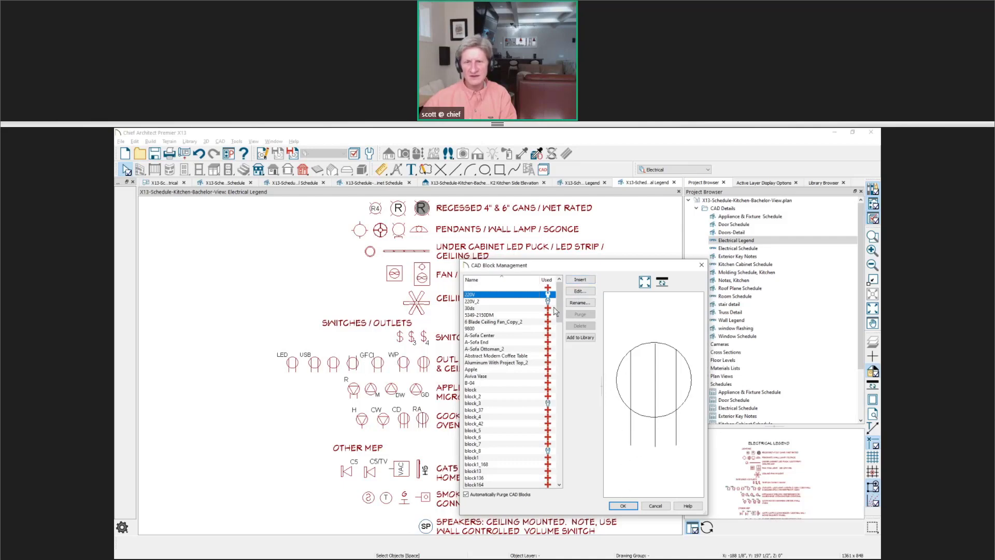
left_click(580, 279)
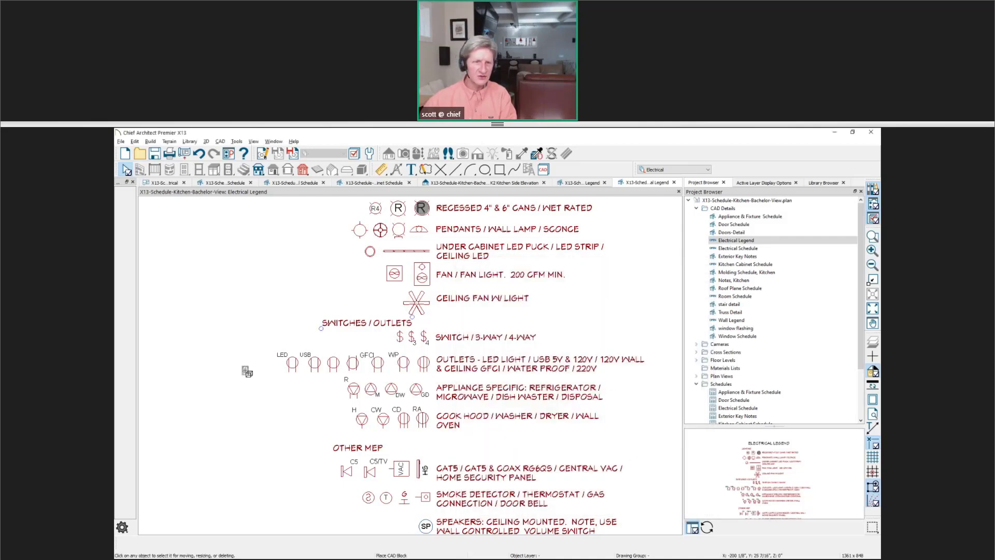
scroll(246, 372, "up", 6)
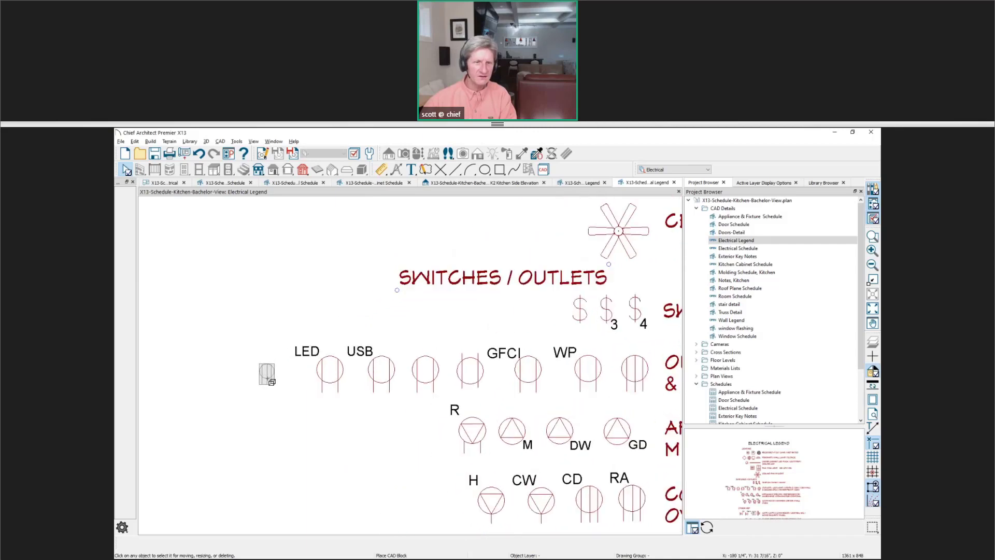
left_click(274, 373)
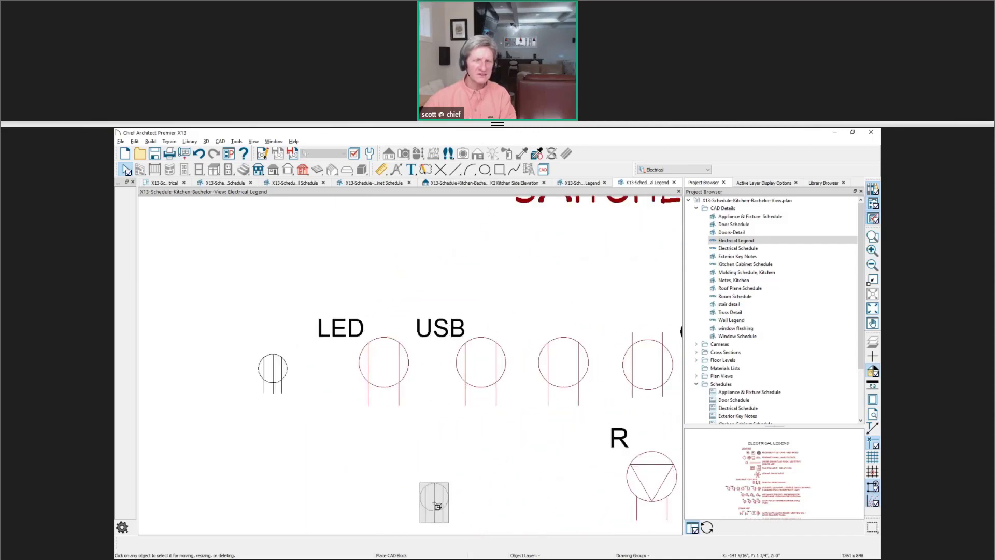
key("Escape")
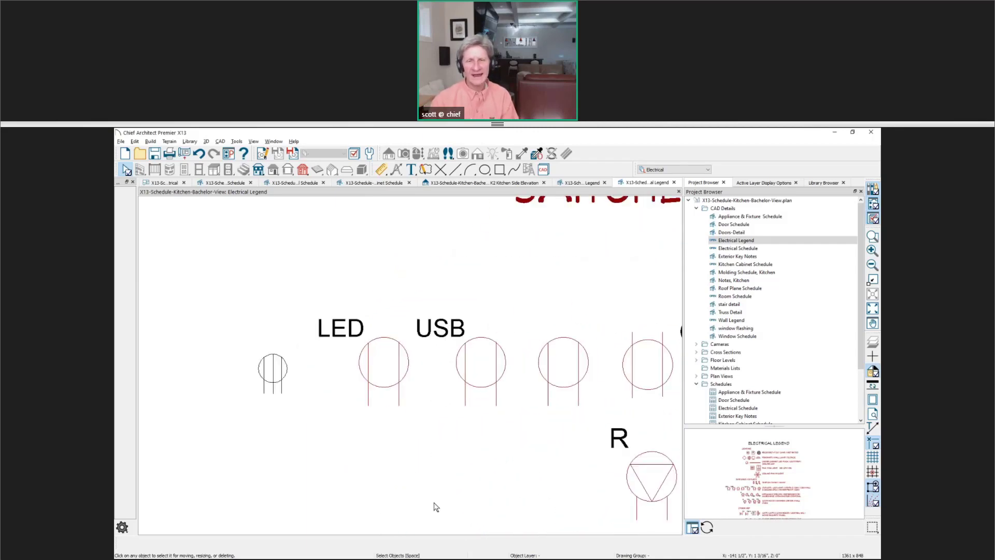
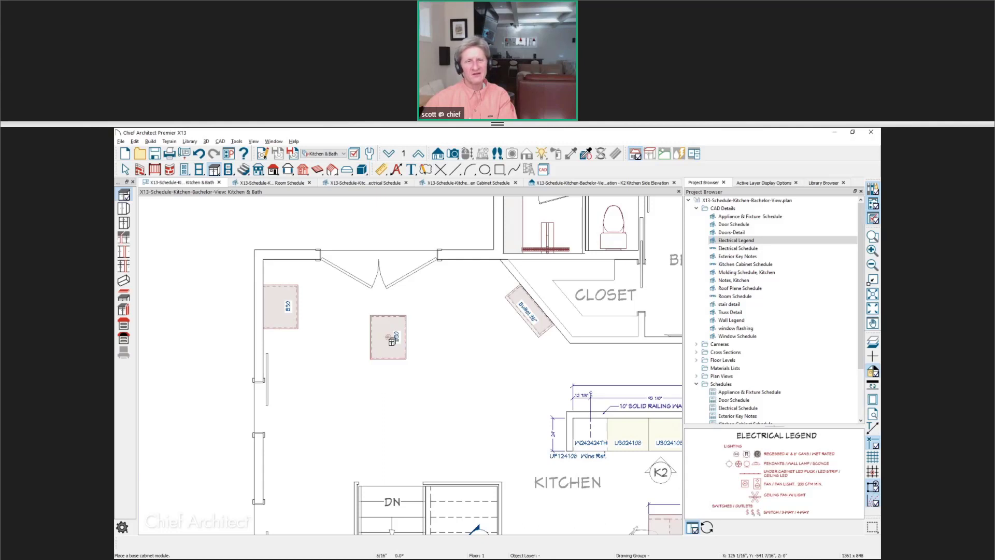
middle_click_drag(271, 391, 328, 424)
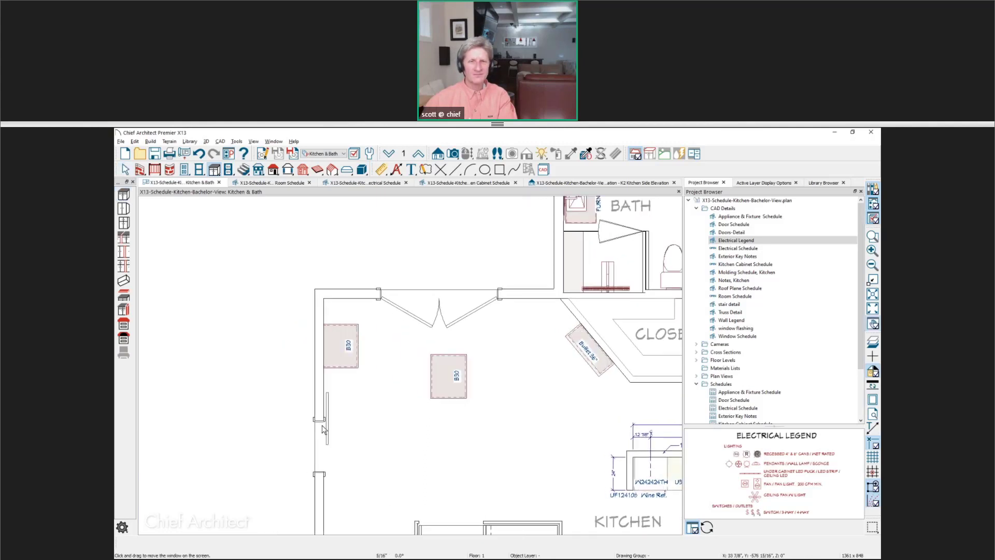
scroll(327, 424, "up", 1)
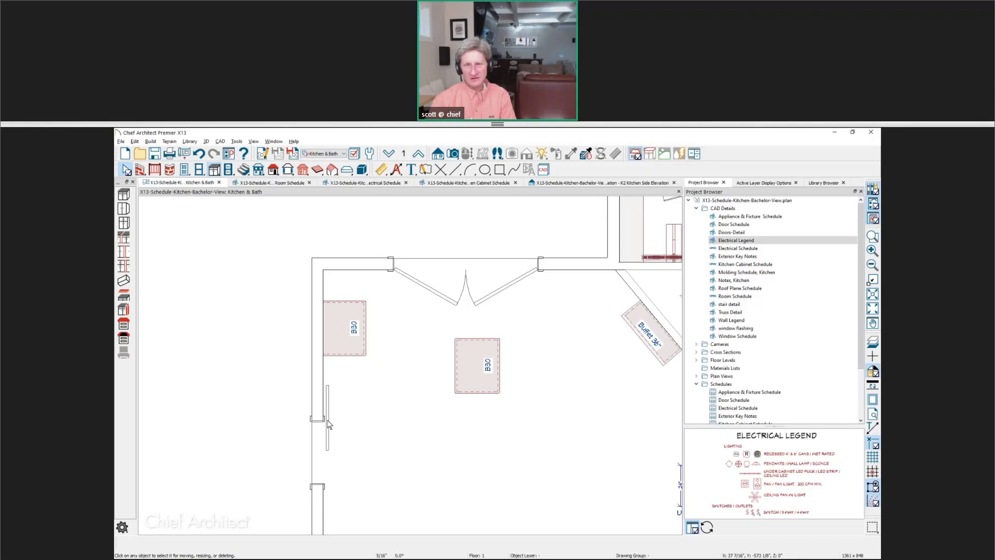
key("space")
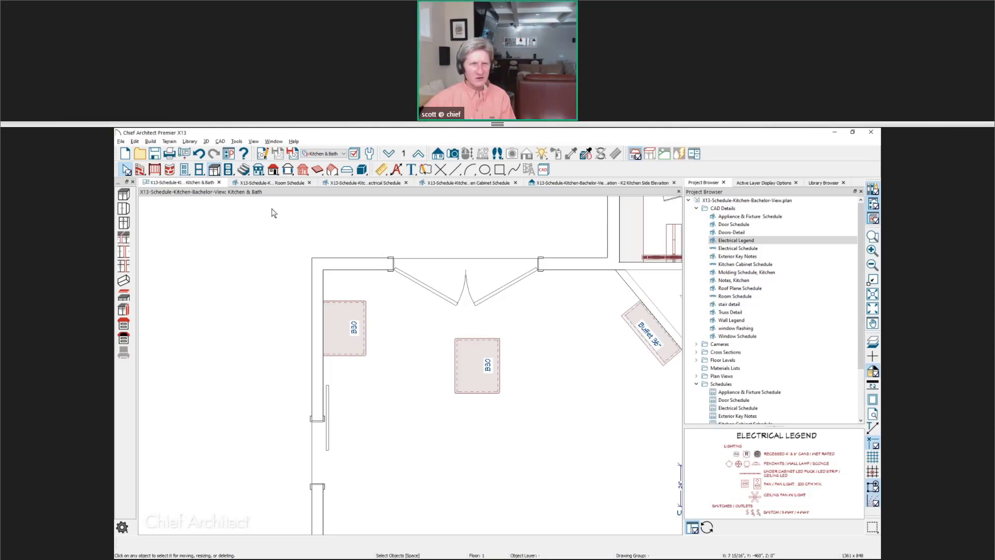
left_click(237, 142)
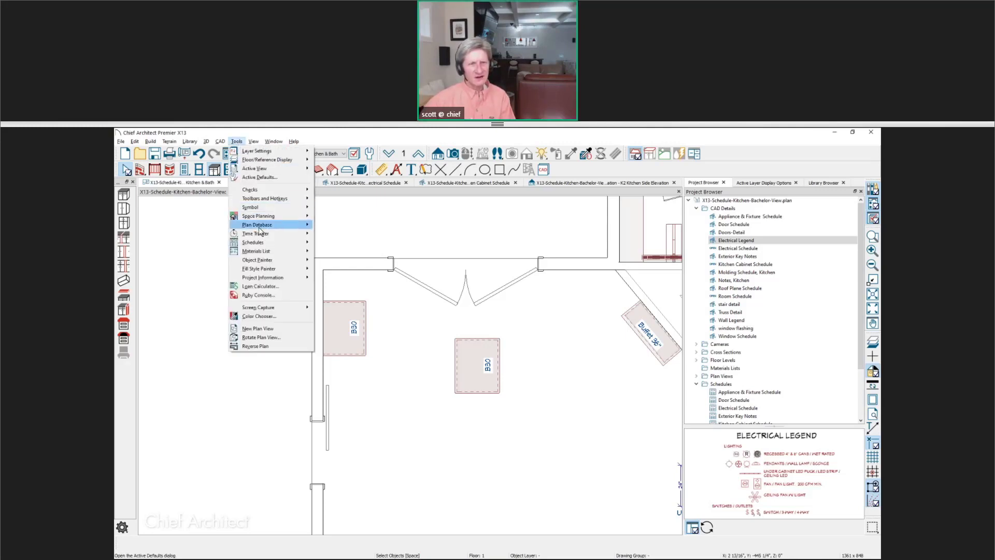
mouse_move(269, 242)
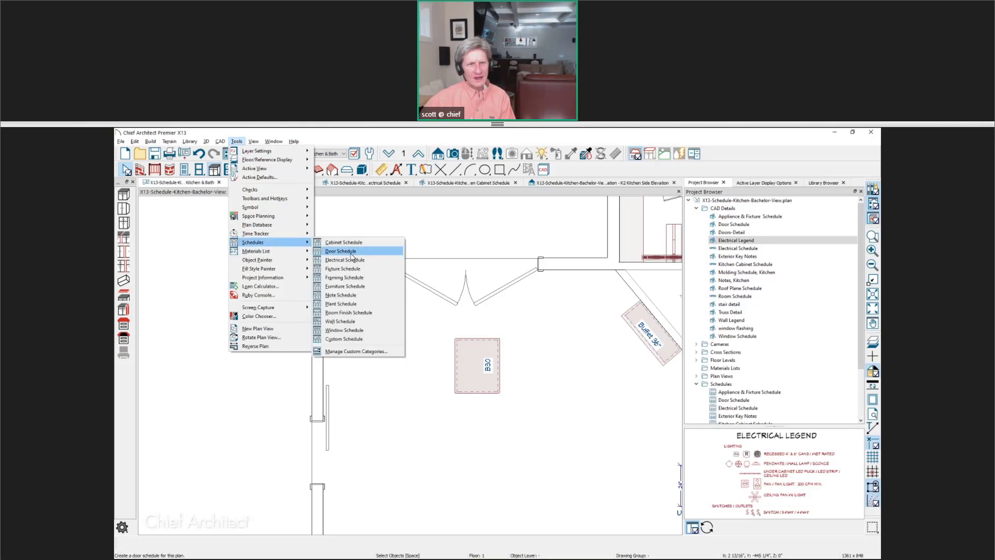
left_click(393, 337)
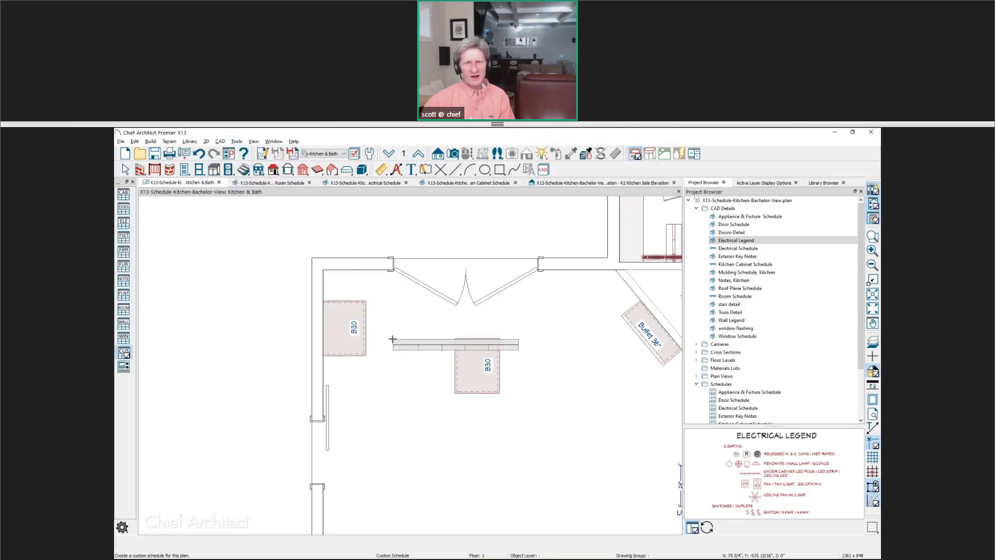
Create a new custom schedule category named Island in the custom schedule category manager.
left_click(236, 141)
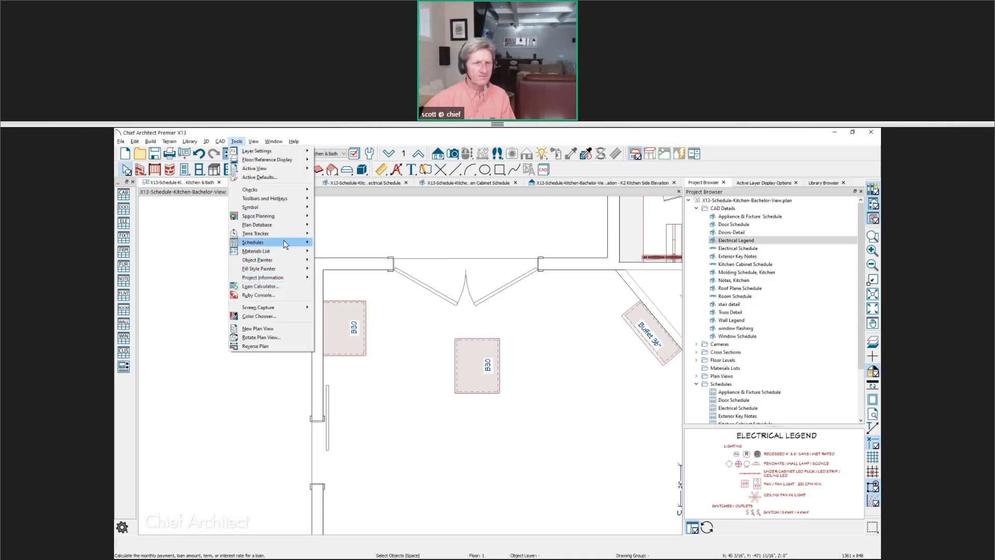
mouse_move(285, 241)
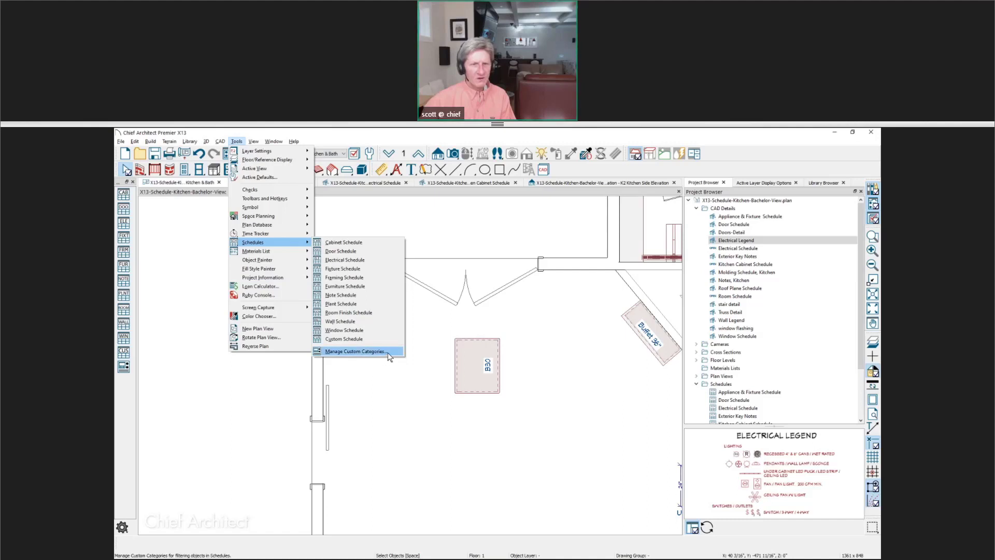
left_click(357, 352)
left_click_drag(479, 283, 220, 269)
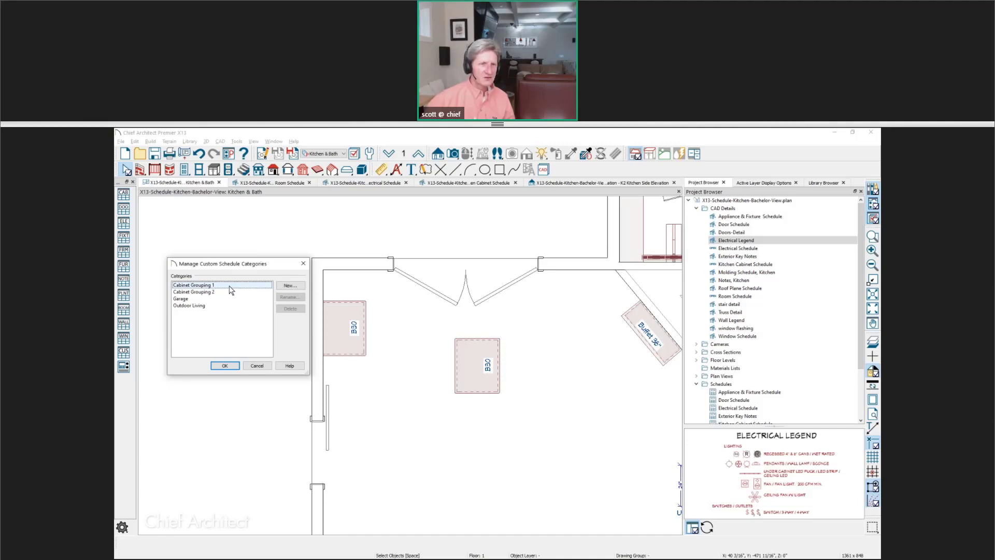
left_click(298, 287)
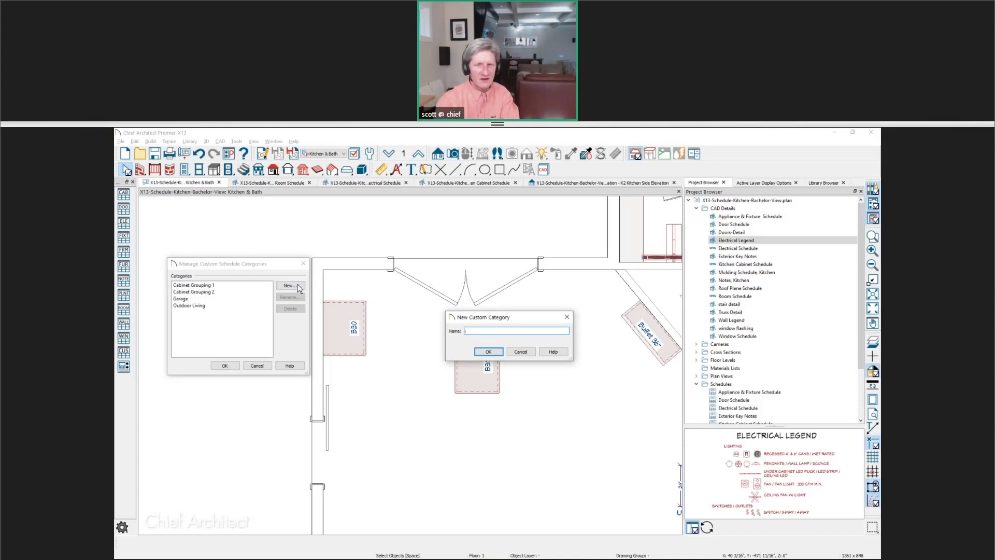
type("Isla")
type("lan")
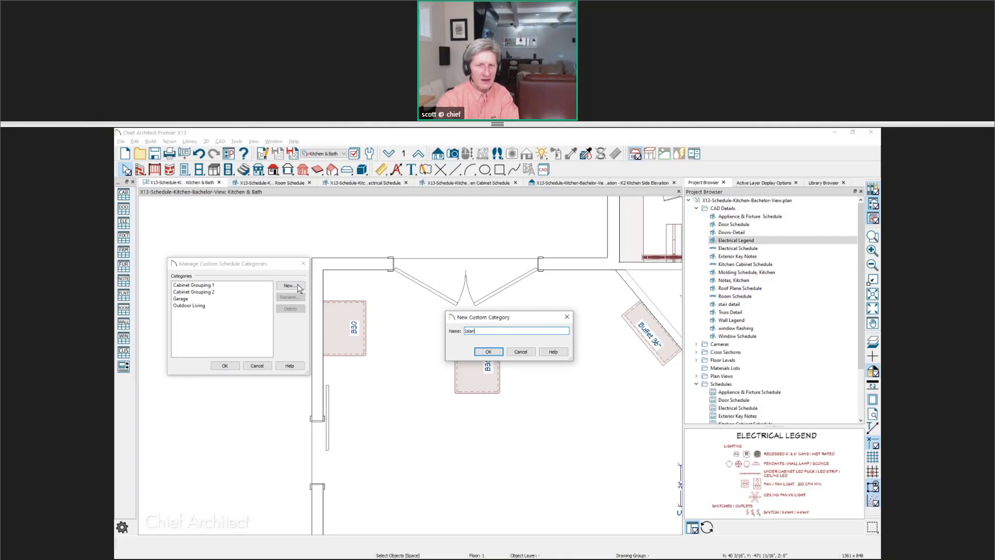
type("d")
left_click(488, 352)
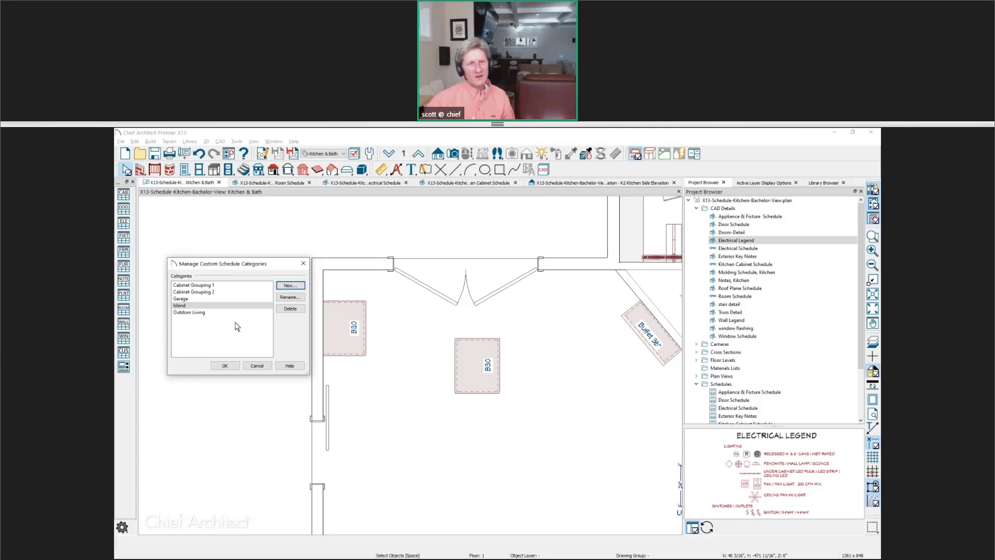
Rename the custom schedule category Cabinet Grouping 1 as Cabinet Perim and accept the category changes.
left_click(228, 286)
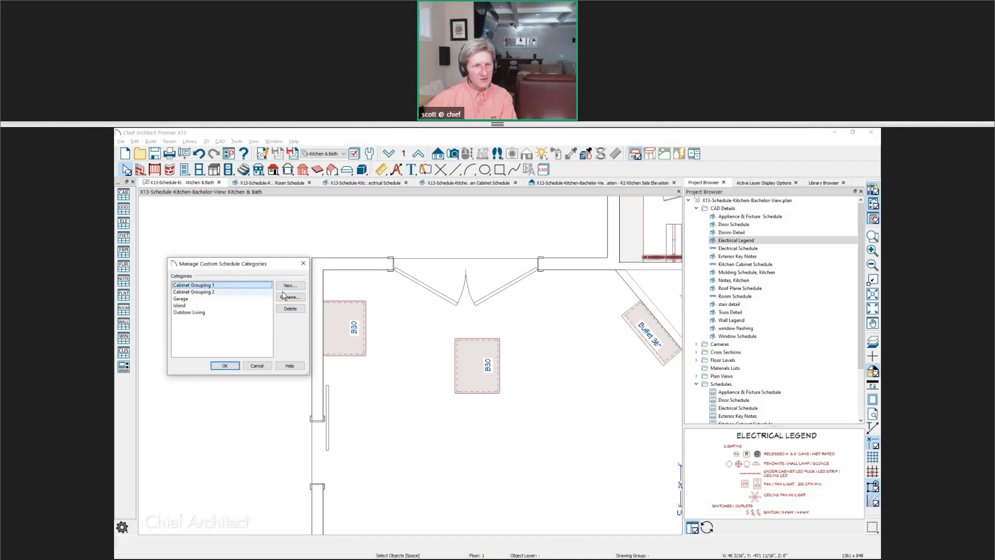
left_click(299, 297)
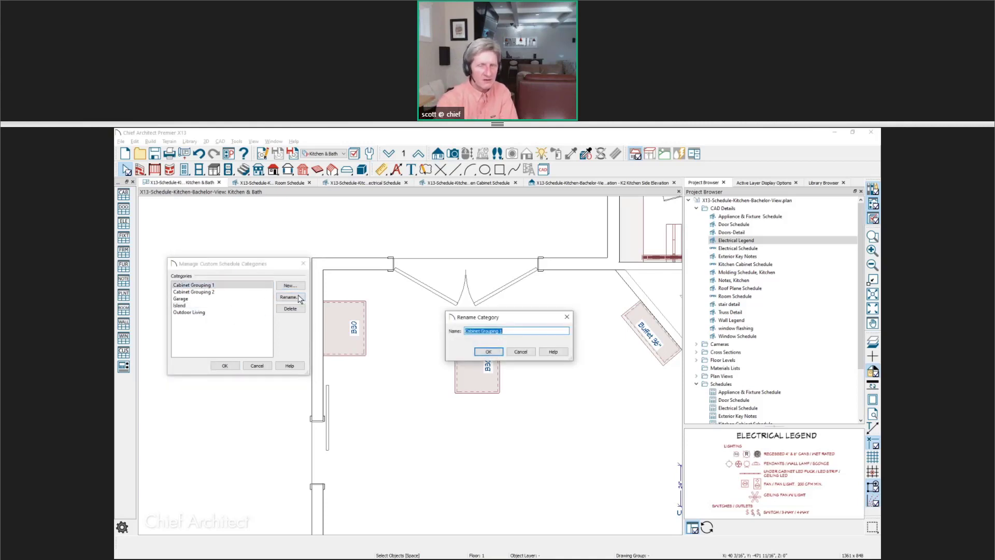
type("Cabinet Perim")
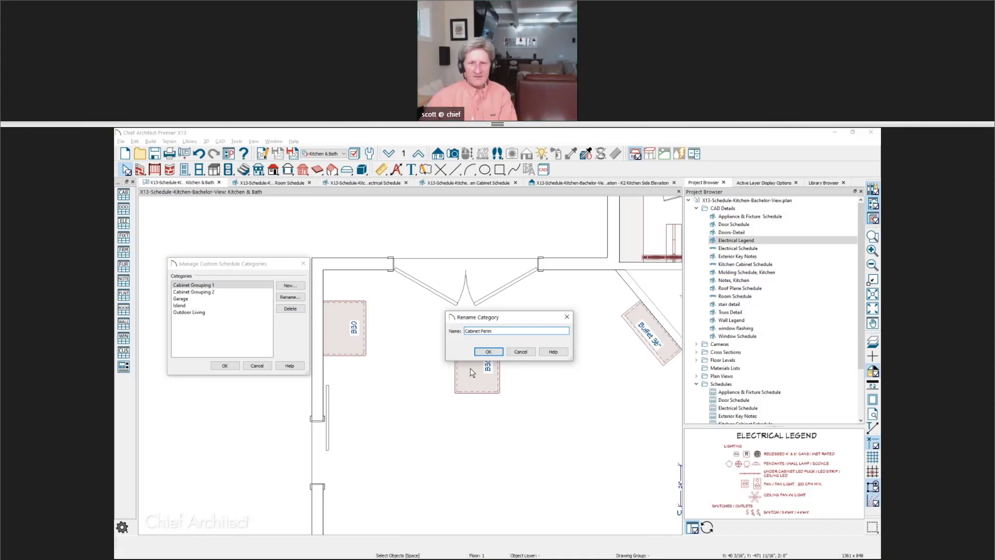
left_click(485, 351)
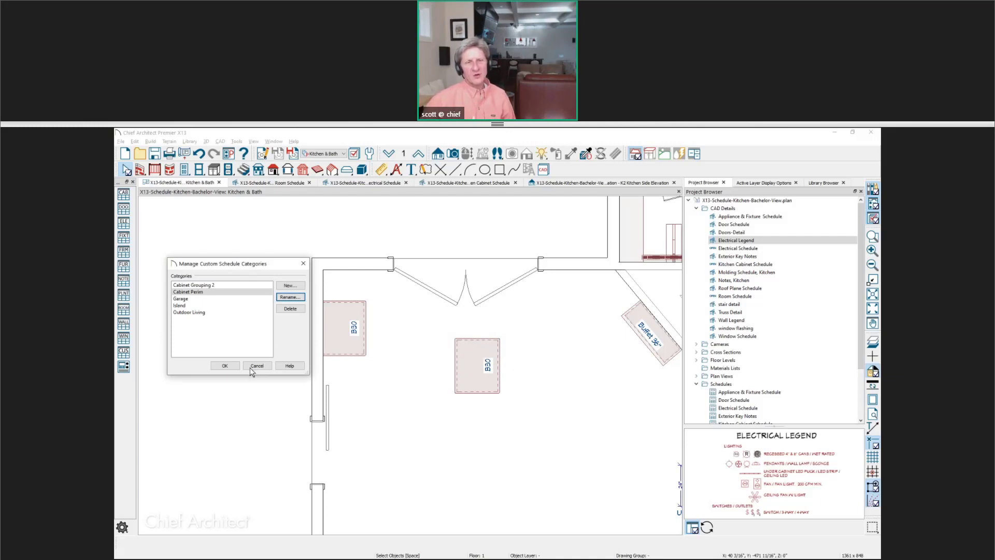
left_click(224, 366)
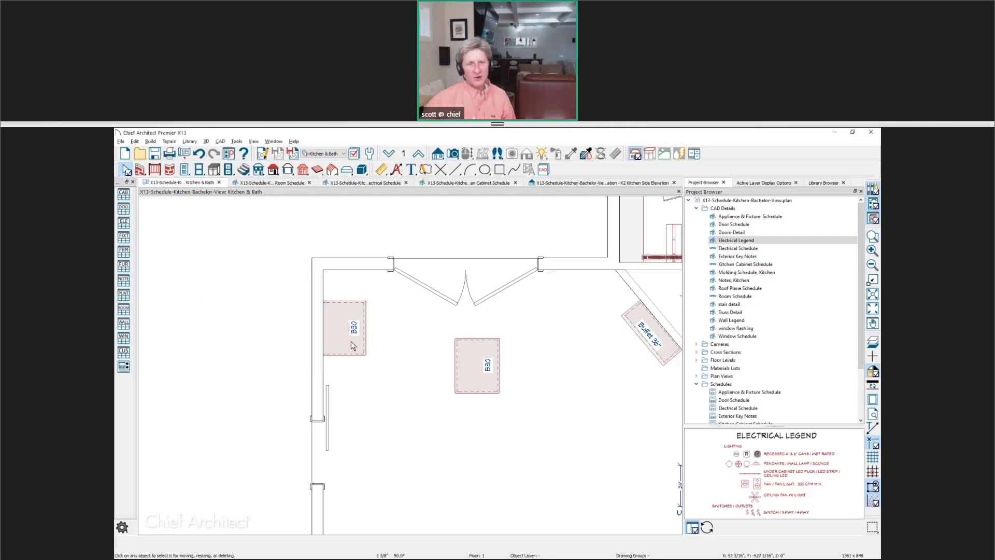
Set the B30 base cabinet against the wall to be scheduled under the custom category Cabinet Perim instead of Base Cabinets.
left_click(353, 346)
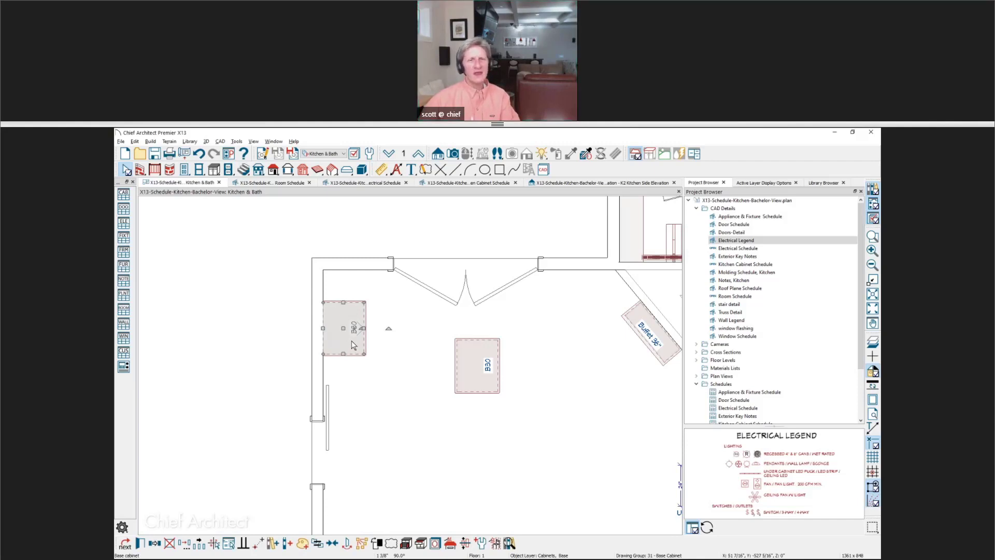
double_click(353, 345)
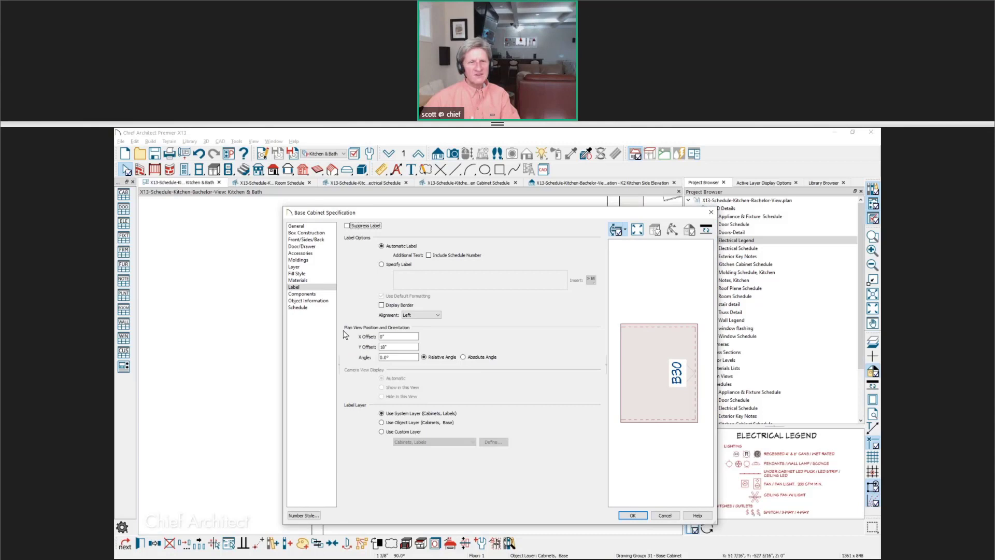
left_click(301, 307)
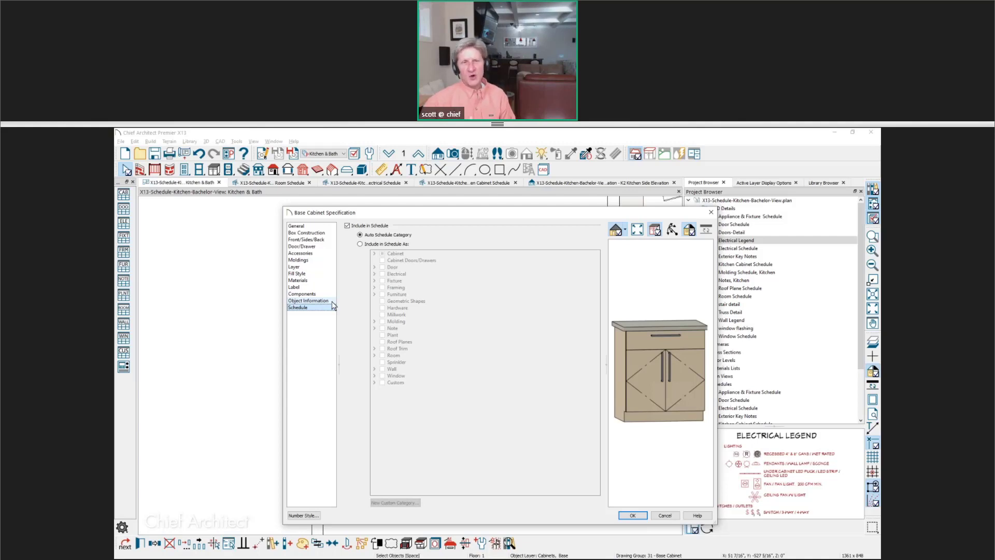
left_click(360, 244)
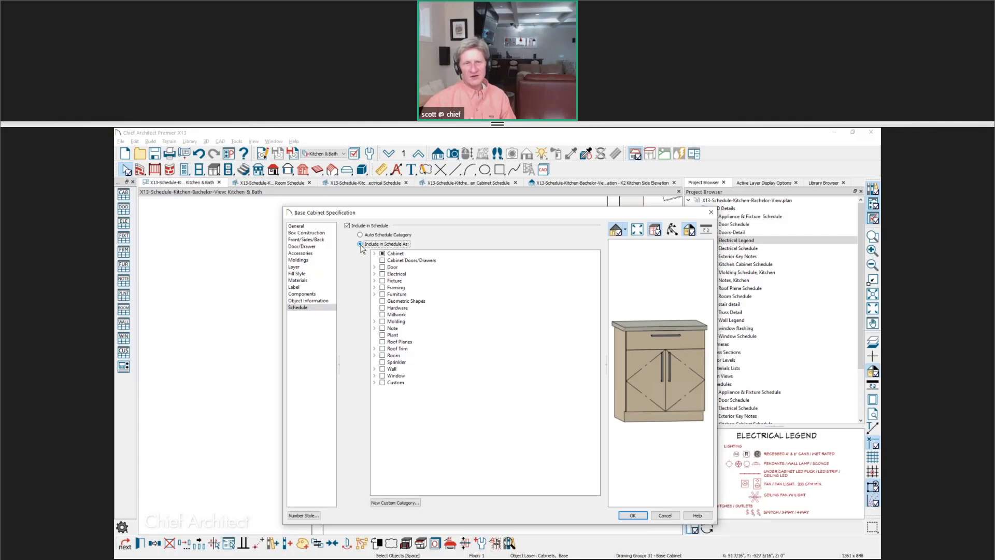
left_click(374, 254)
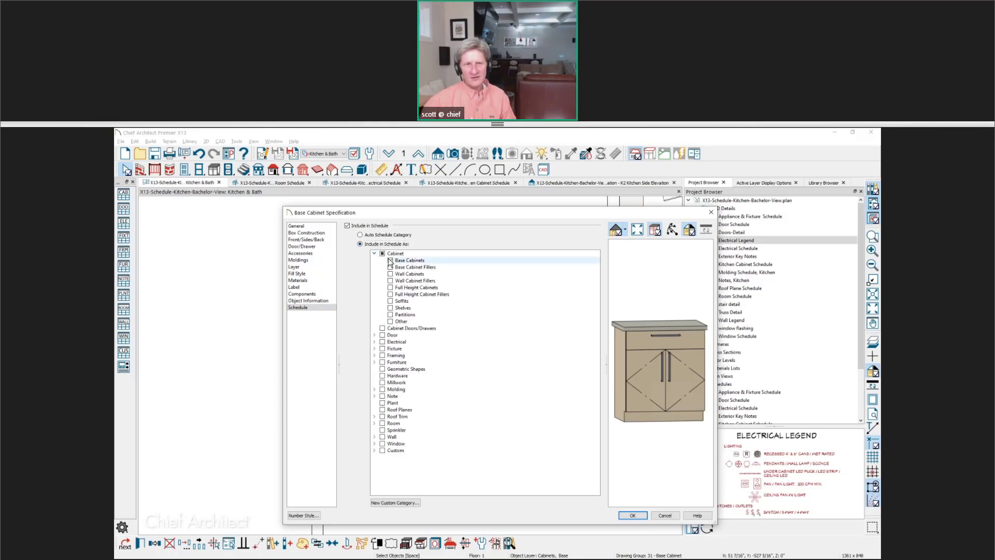
left_click(391, 261)
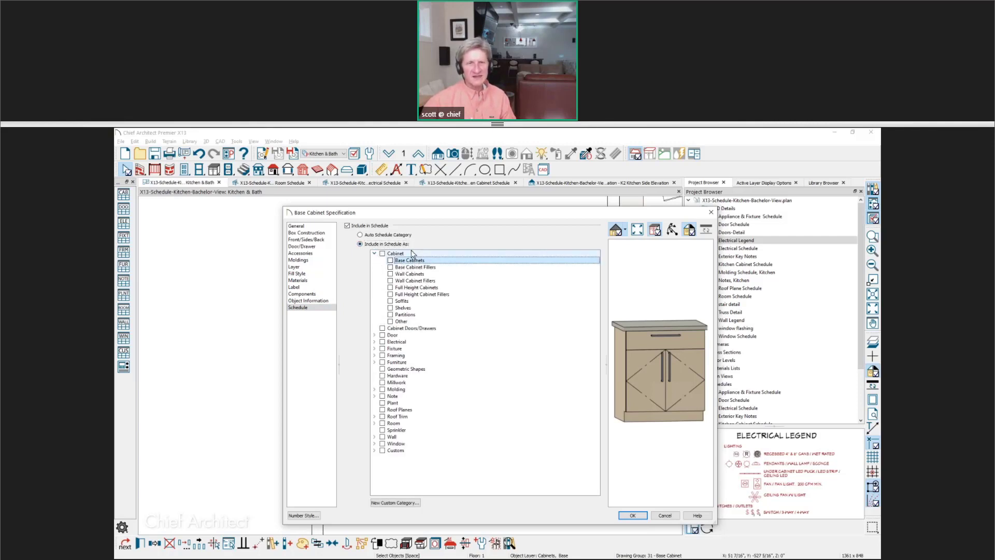
left_click(374, 450)
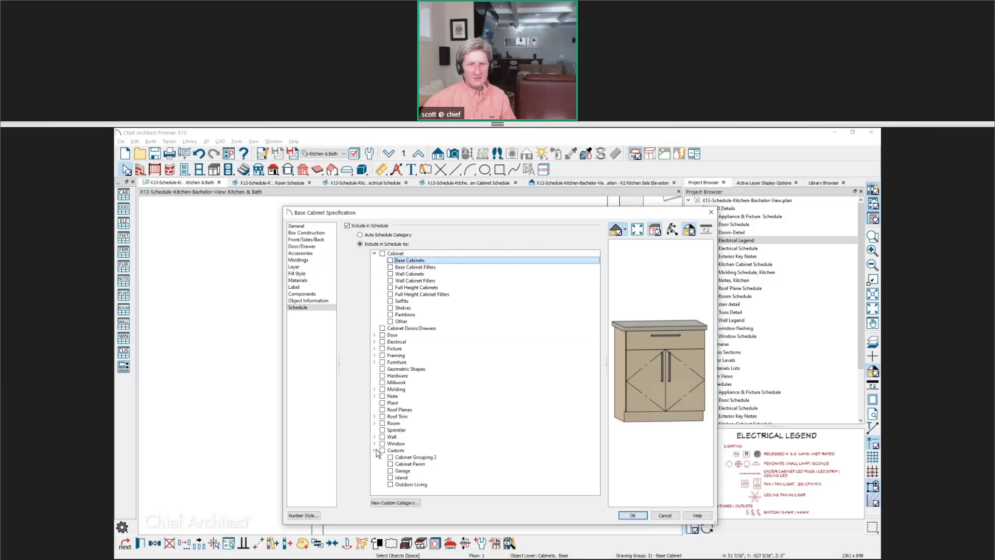
left_click(390, 464)
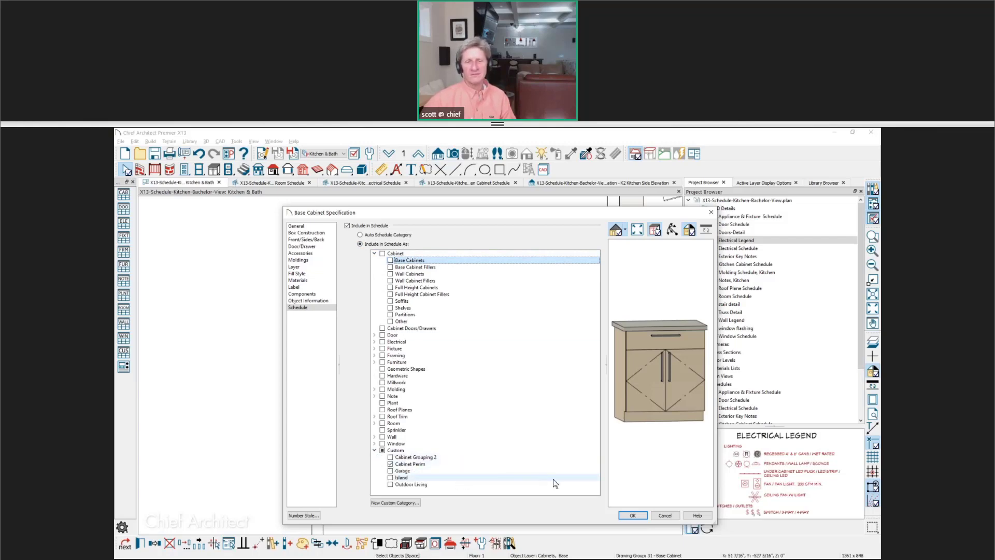
left_click(635, 516)
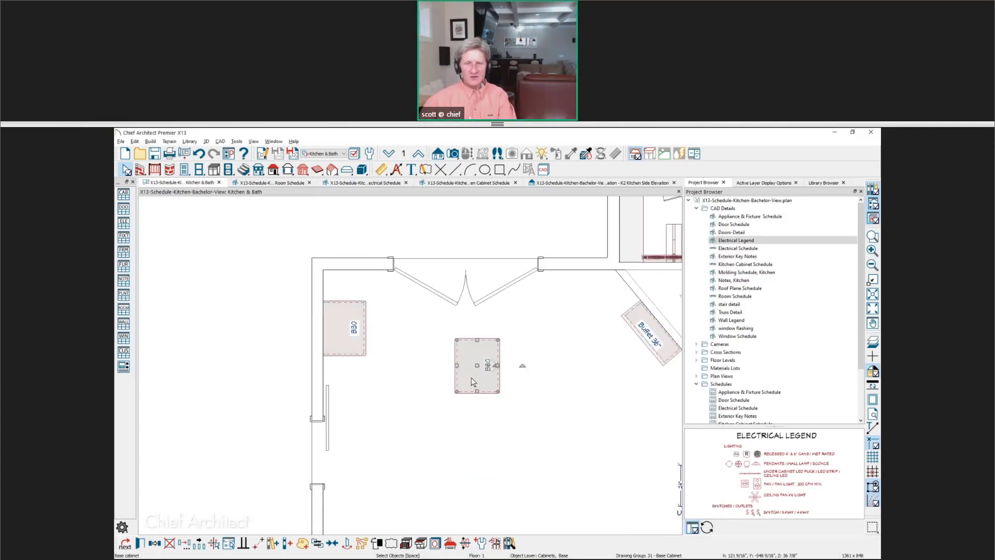
Set the freestanding B30 base cabinet to be scheduled under the custom category Island instead of Base Cabinets.
double_click(472, 377)
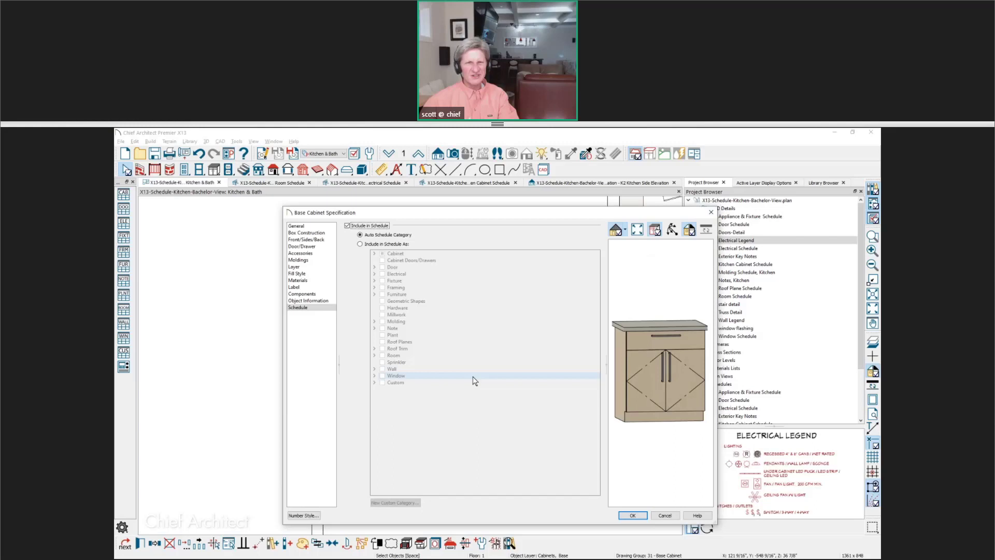
left_click(378, 253)
left_click(374, 254)
left_click(390, 260)
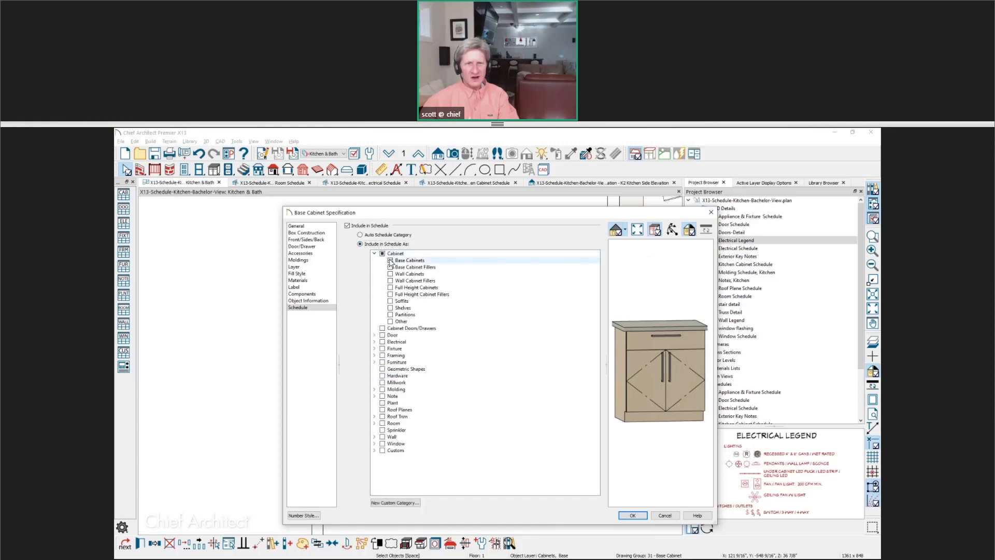
left_click(375, 450)
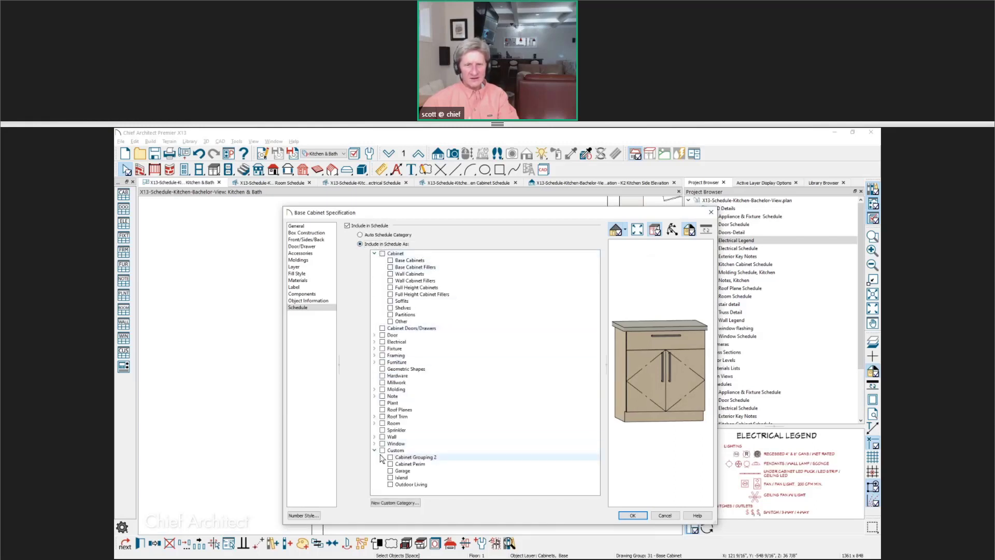
left_click(391, 478)
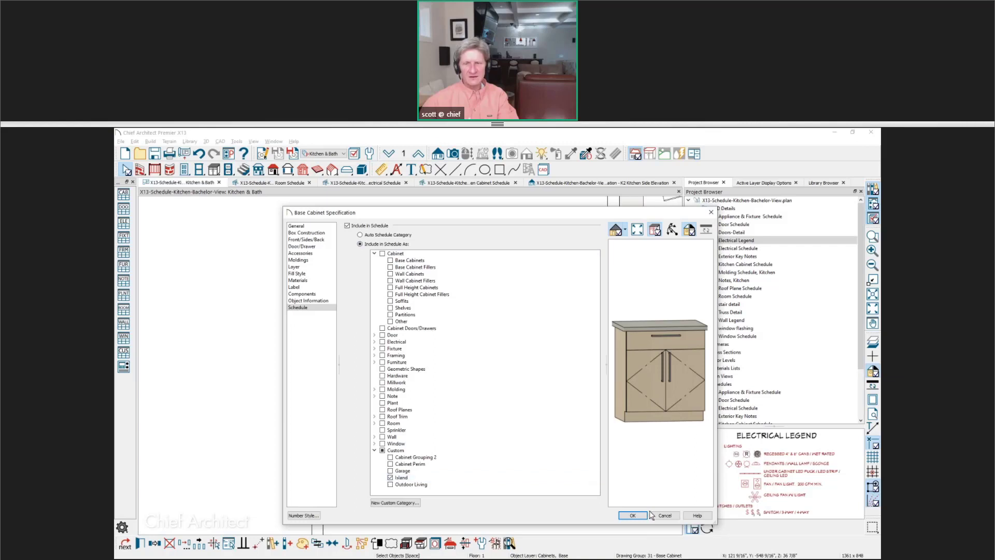
left_click(632, 515)
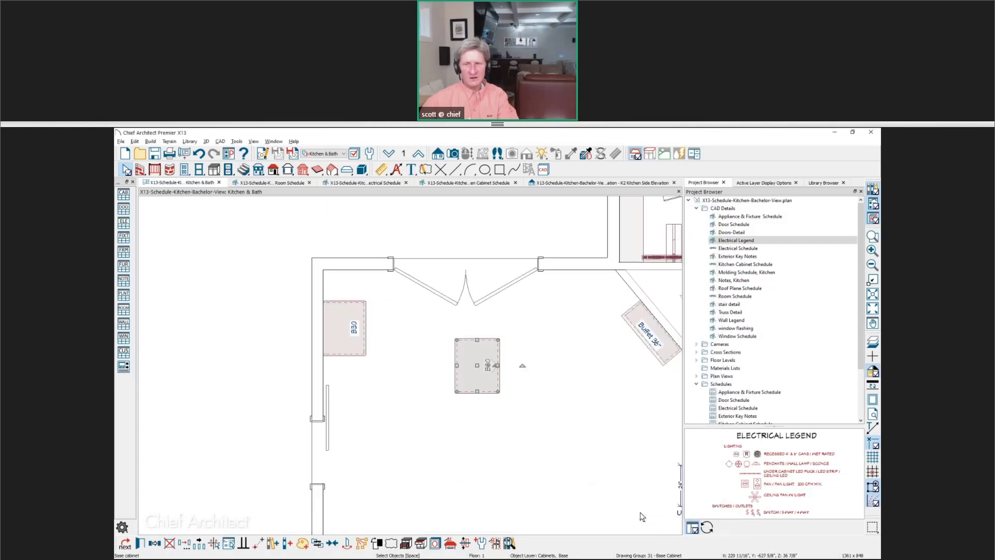
Place a custom schedule in the empty area outside the exterior wall beside the two cabinets and open its specification.
left_click(375, 443)
middle_click_drag(262, 411, 432, 418)
key("space")
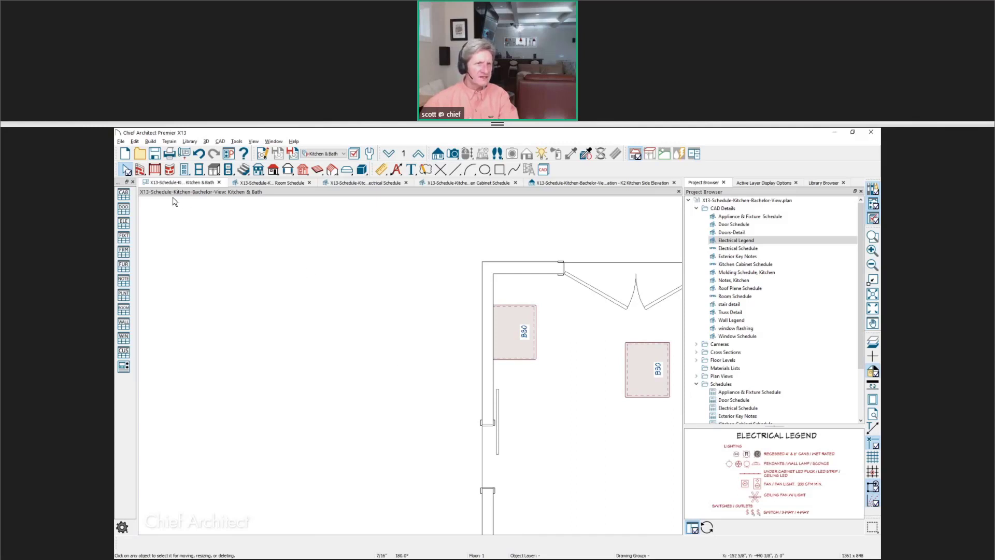
left_click(124, 352)
left_click(282, 351)
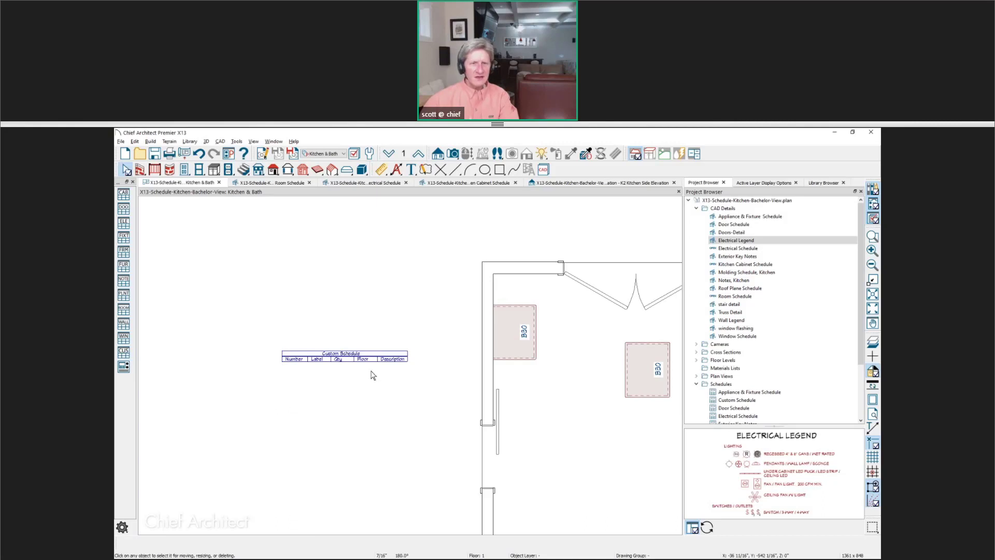
scroll(371, 372, "up", 1)
double_click(344, 356)
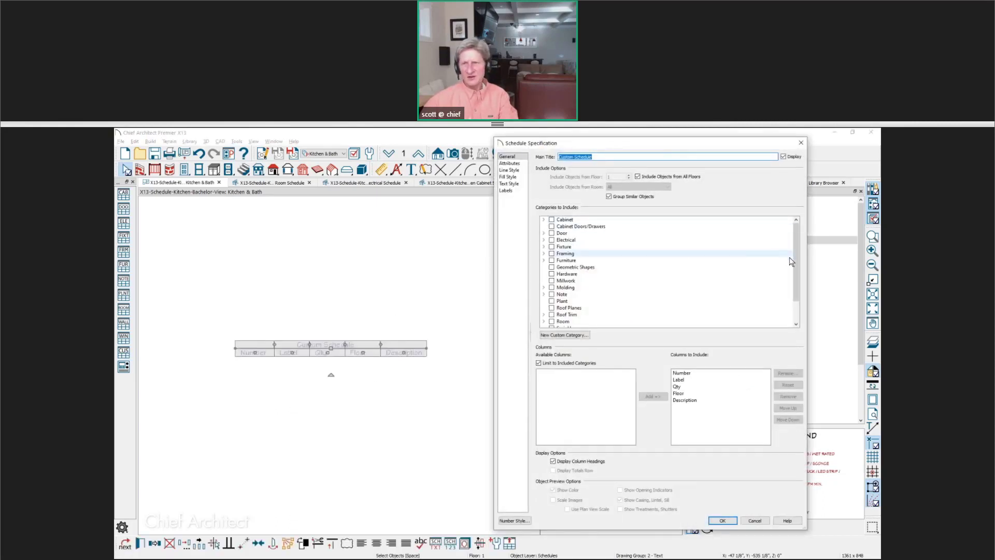
Include only the custom category Island in the new custom schedule and accept its specification.
left_click(795, 324)
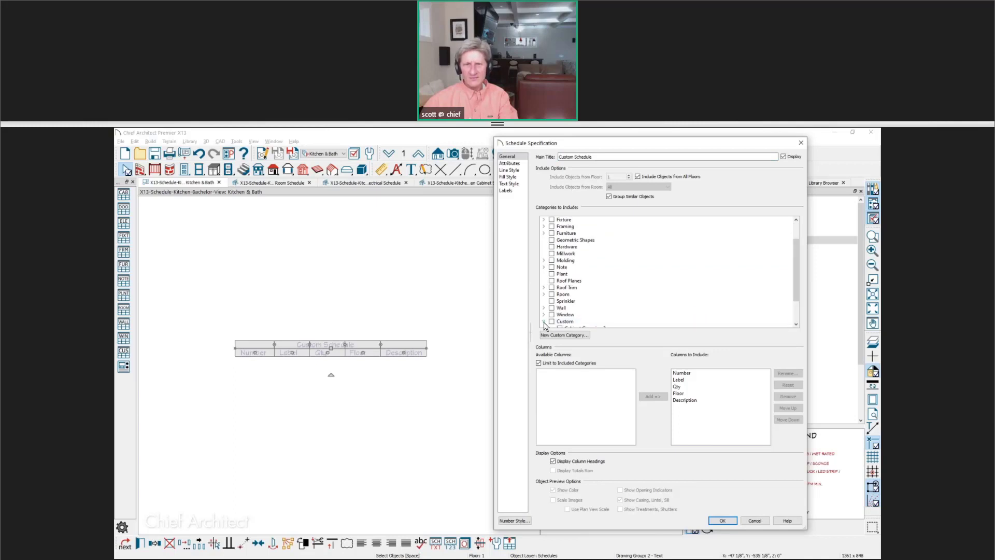
left_click(544, 322)
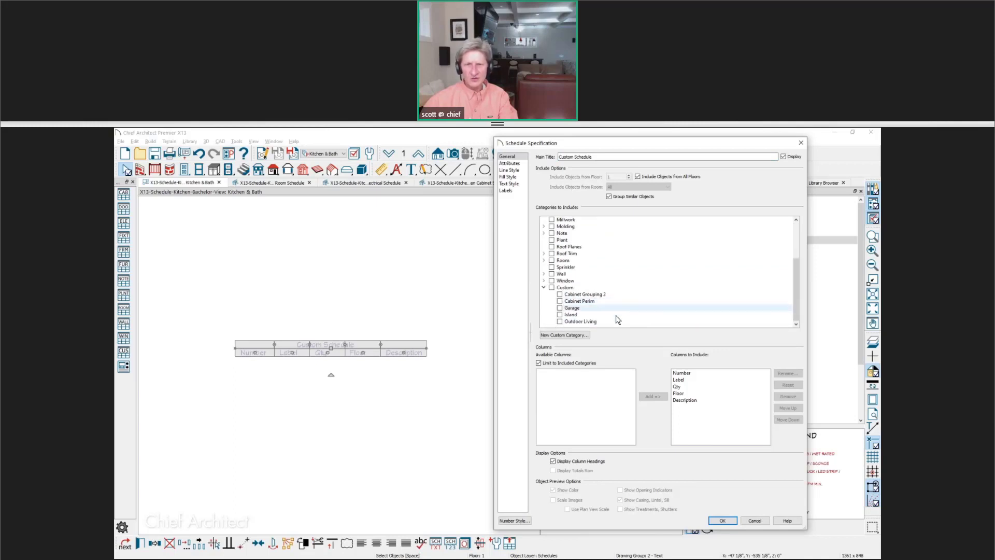
left_click(560, 315)
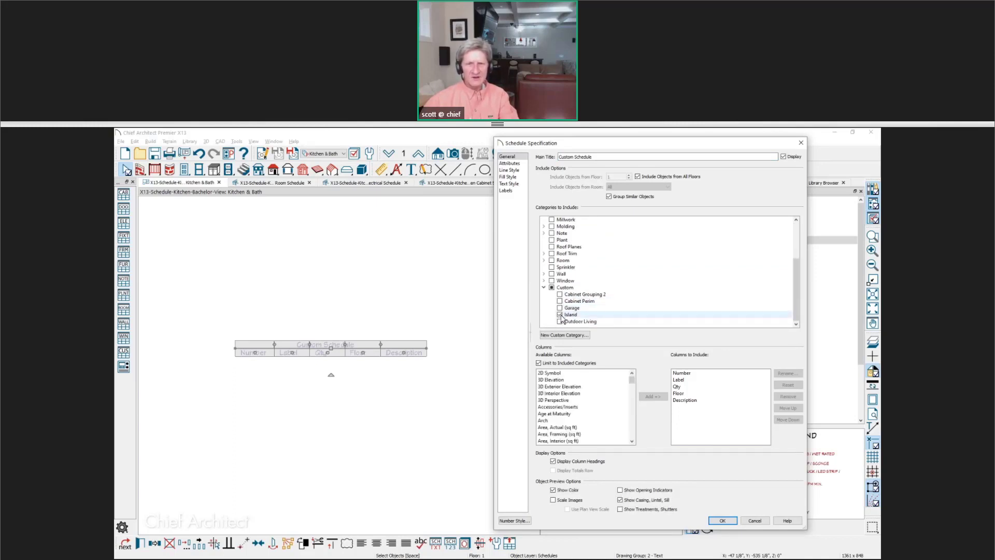
left_click(723, 521)
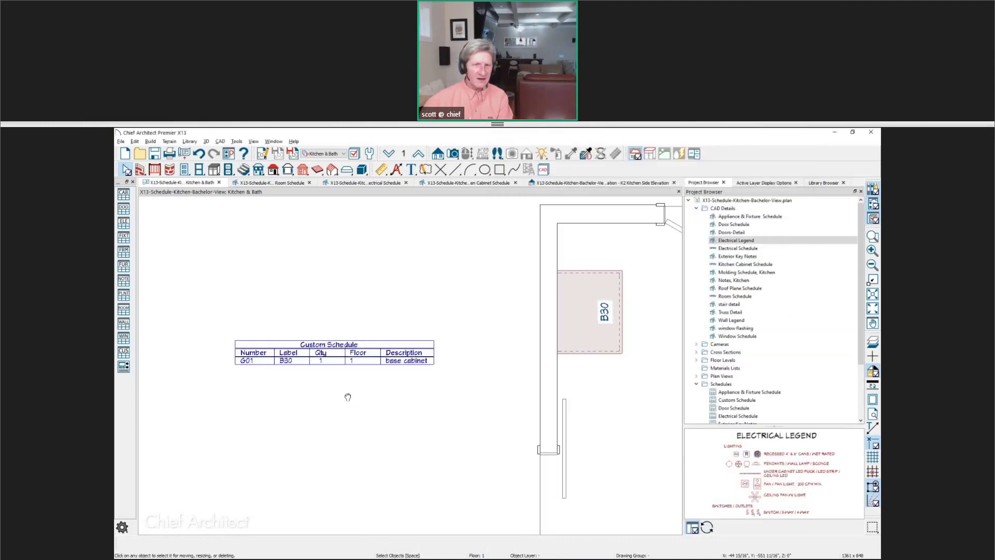
Compare the custom schedule with the two cabinets in plan, then switch to the Schedules – Questions slide in Windows Photo Viewer.
middle_click_drag(344, 395, 294, 387)
scroll(285, 371, "down", 1)
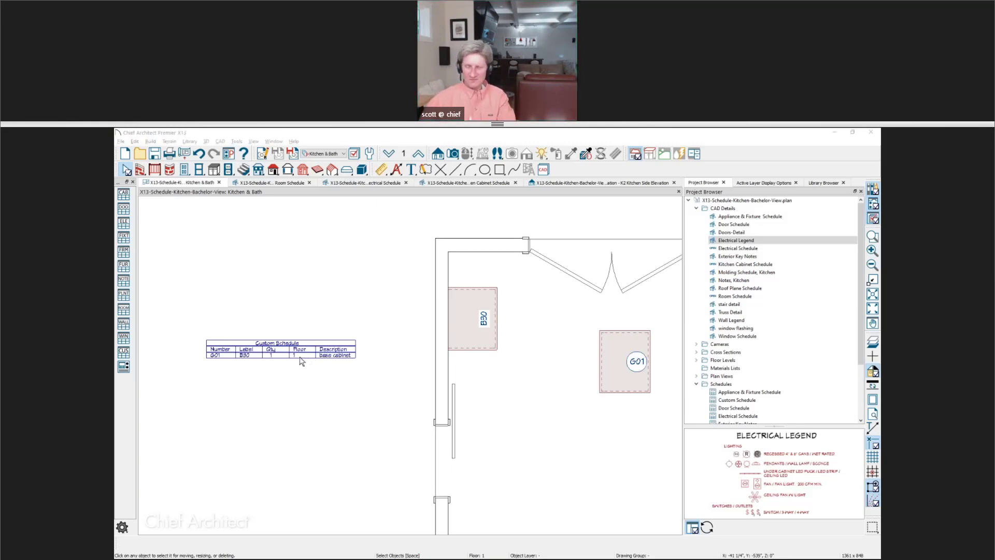
key("alt+Tab")
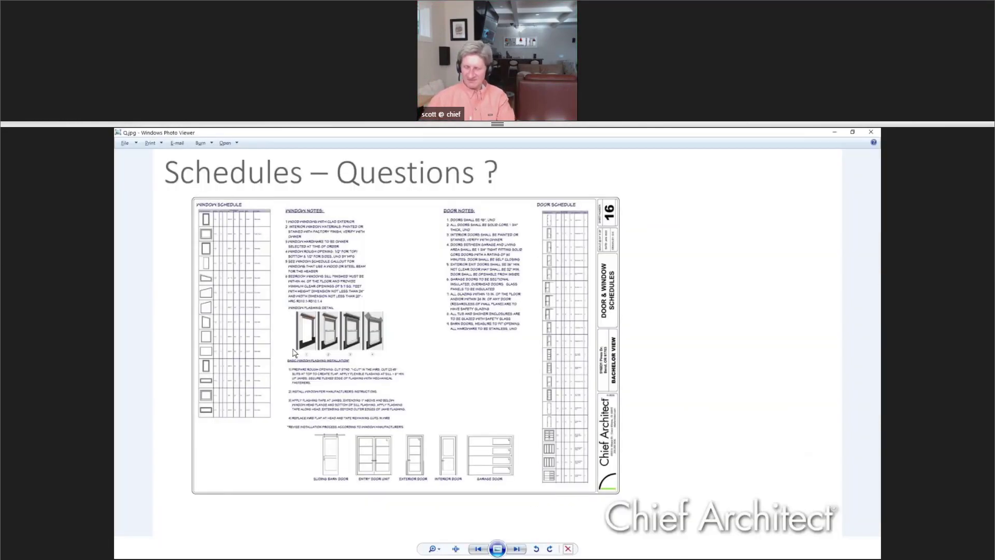
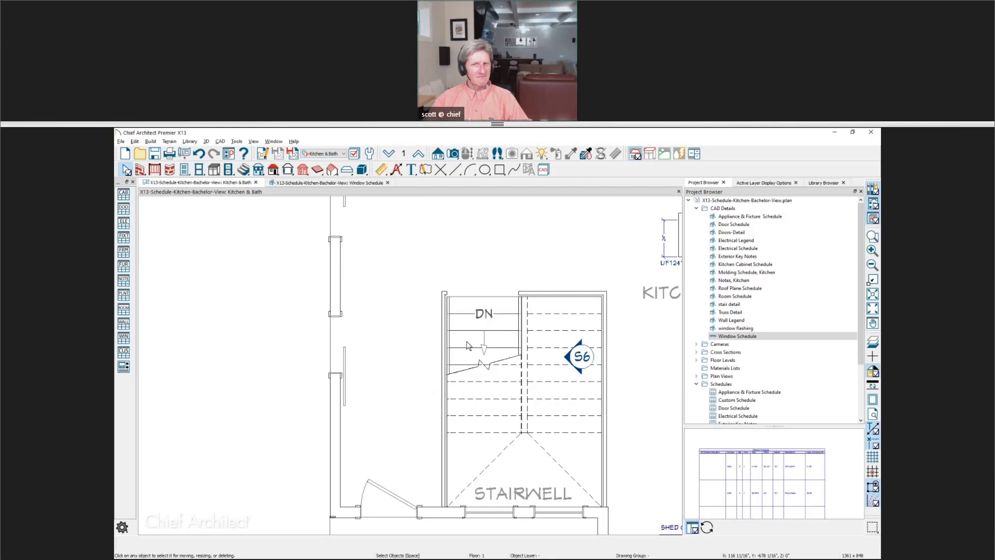
Move the B30 base cabinet from the wall to just below the freestanding base cabinet.
middle_click_drag(467, 345, 330, 457)
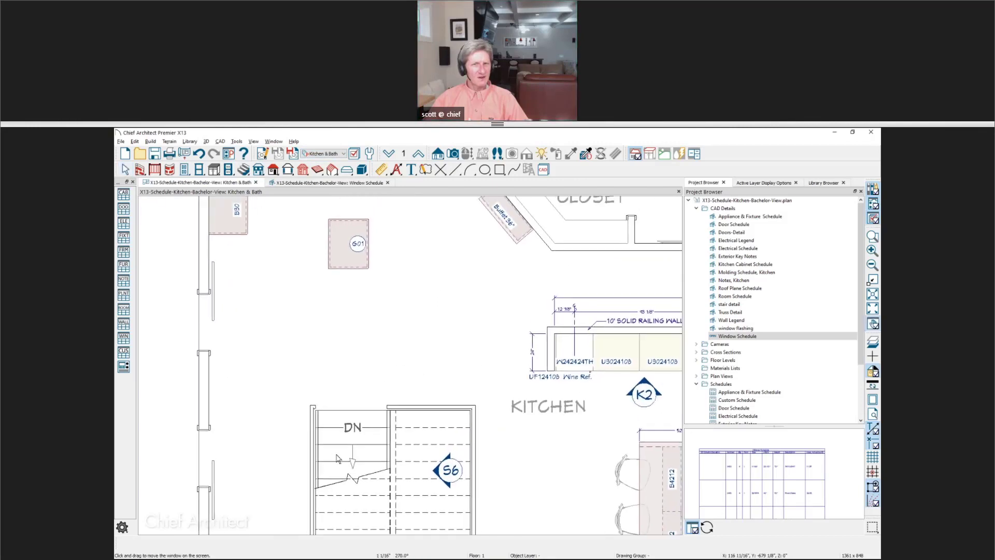
middle_click_drag(349, 350, 394, 450)
key("space")
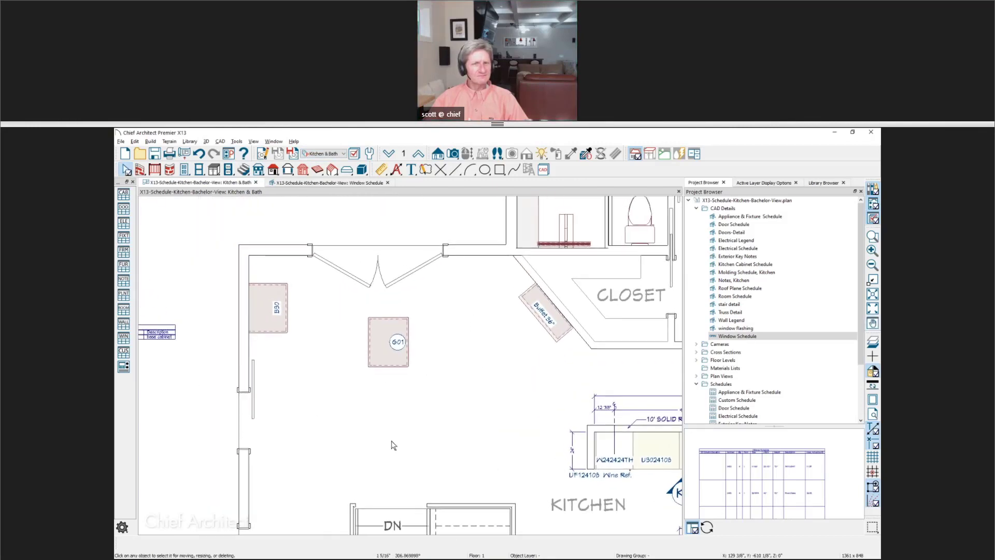
left_click(270, 314)
left_click_drag(270, 311, 386, 403)
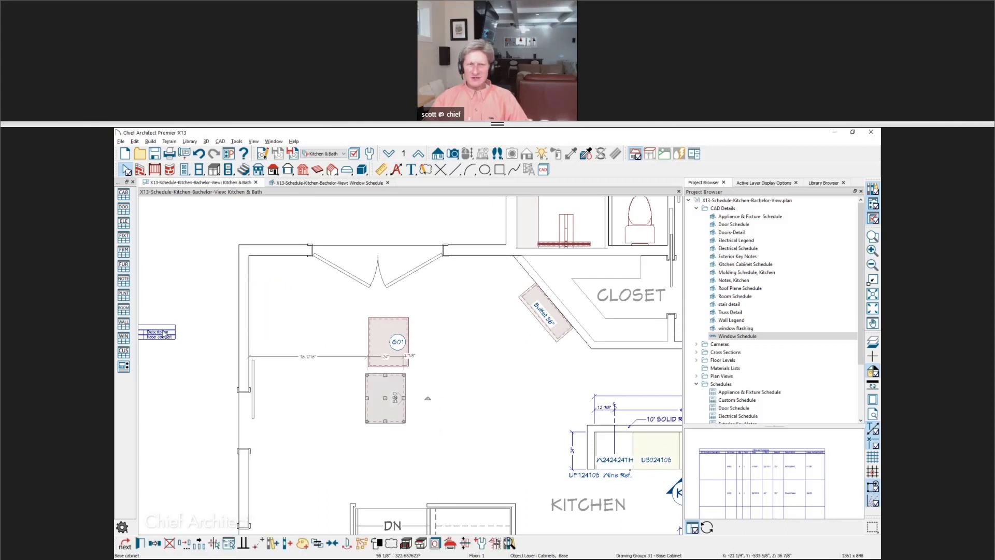
left_click(413, 400)
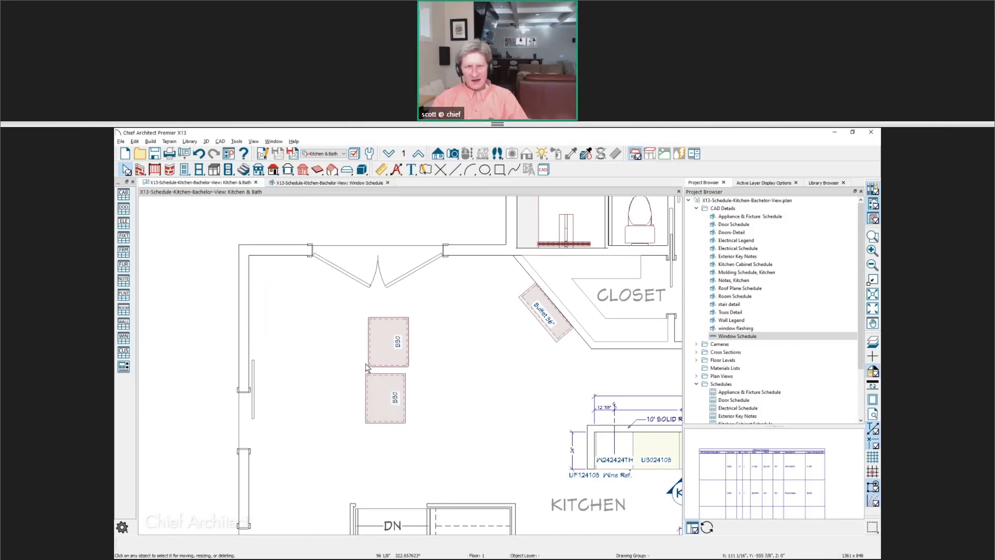
Widen the lower B30 base cabinet to 36 inches and the upper one to 33 inches.
scroll(365, 365, "up", 2)
left_click(391, 455)
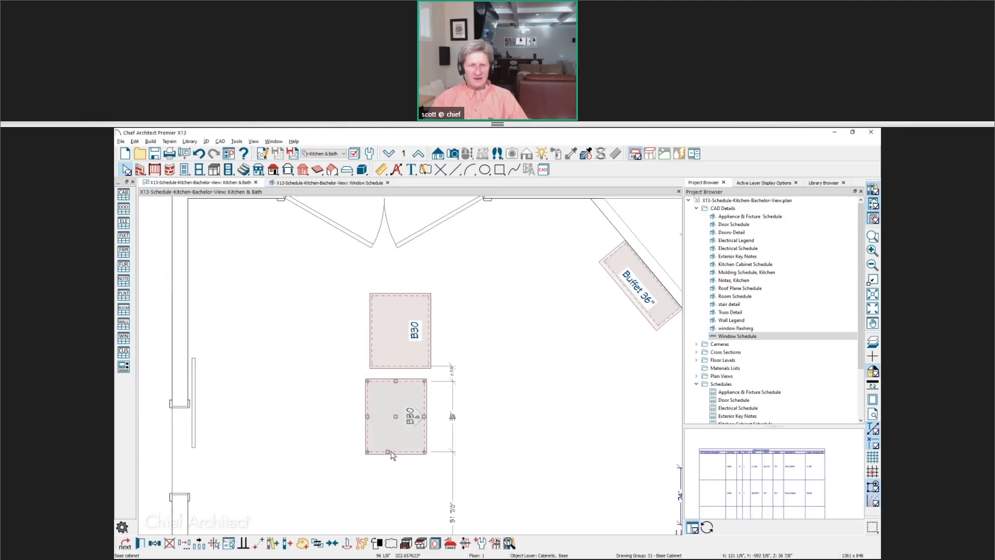
left_click_drag(387, 455, 387, 469)
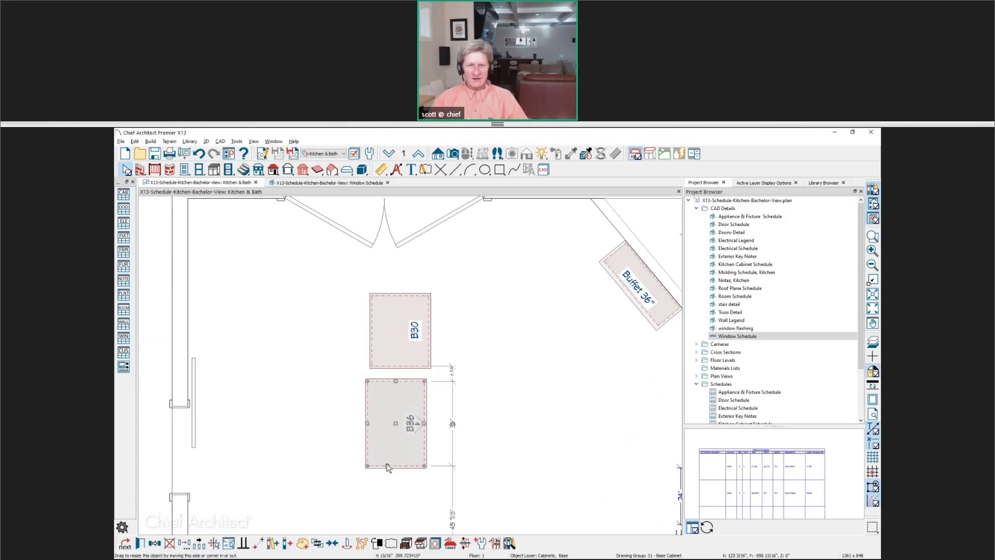
left_click(406, 331)
left_click_drag(400, 299, 399, 287)
left_click(356, 274)
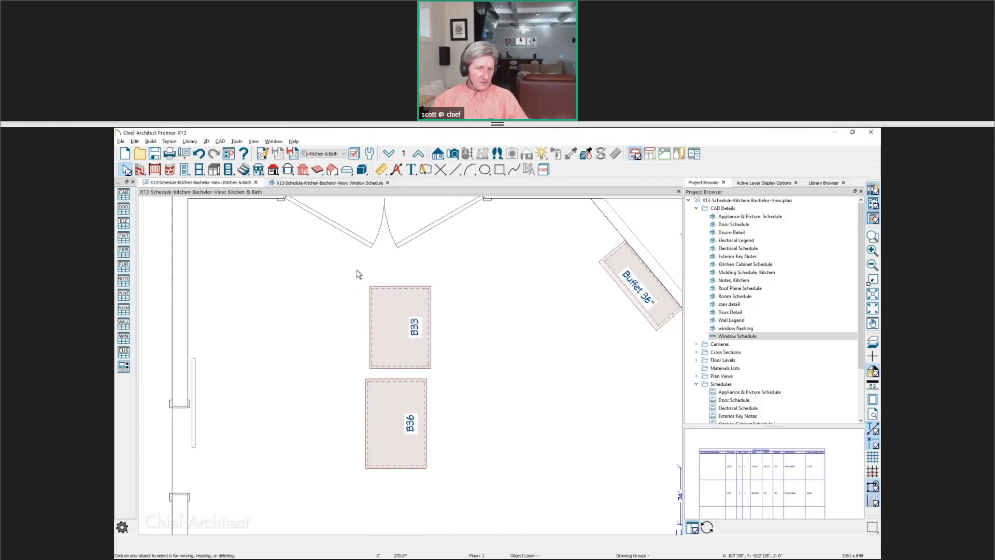
Examine the General Cabinet defaults for the cabinet resize increment and close the default settings without changes.
left_click(370, 154)
left_click(169, 274)
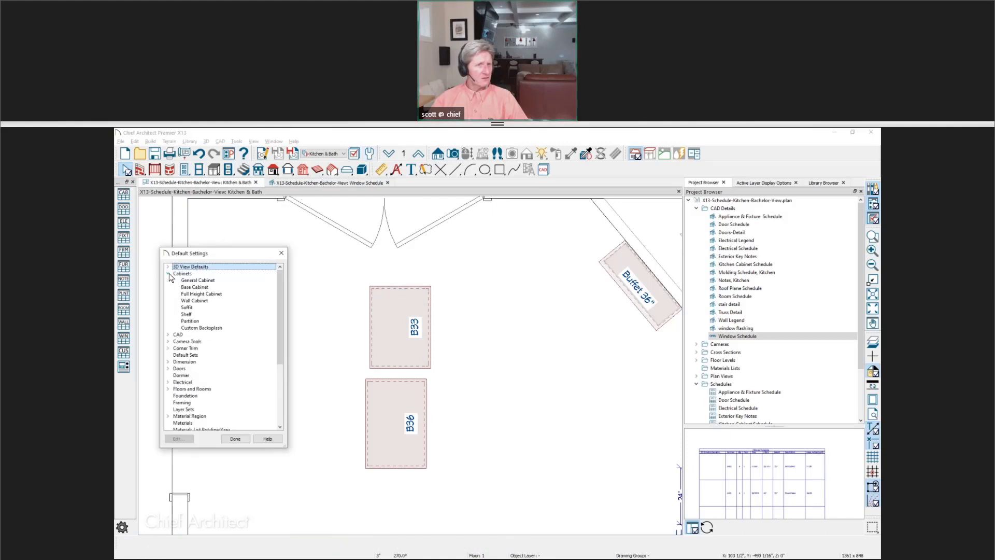
double_click(204, 280)
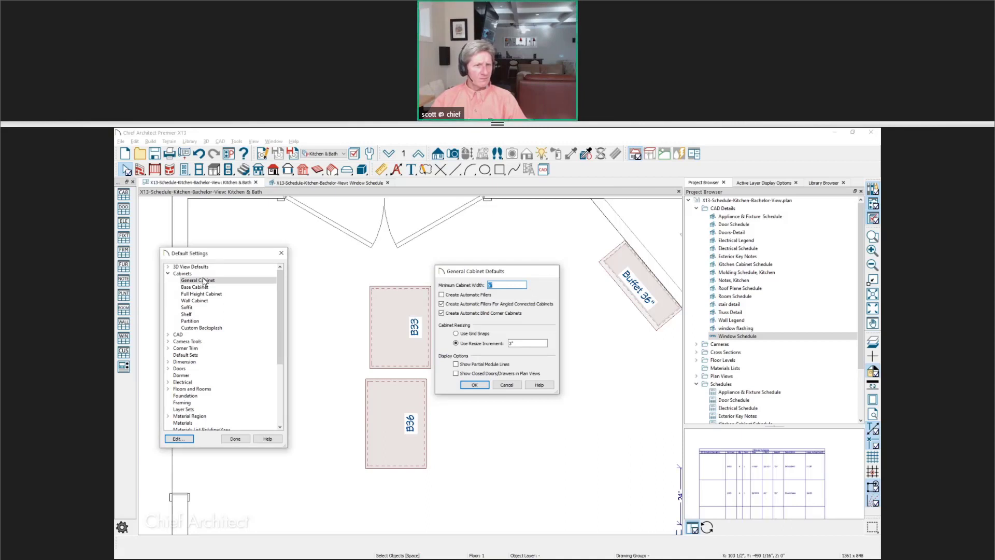
key("Escape")
key("Escape")
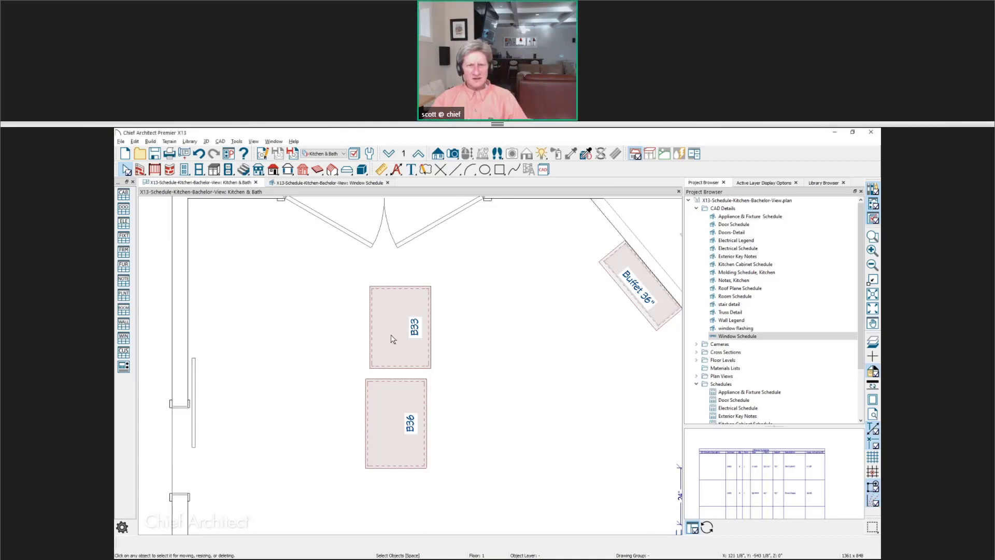
Open the label settings for the B33 and B36 base cabinets together.
left_click(391, 340)
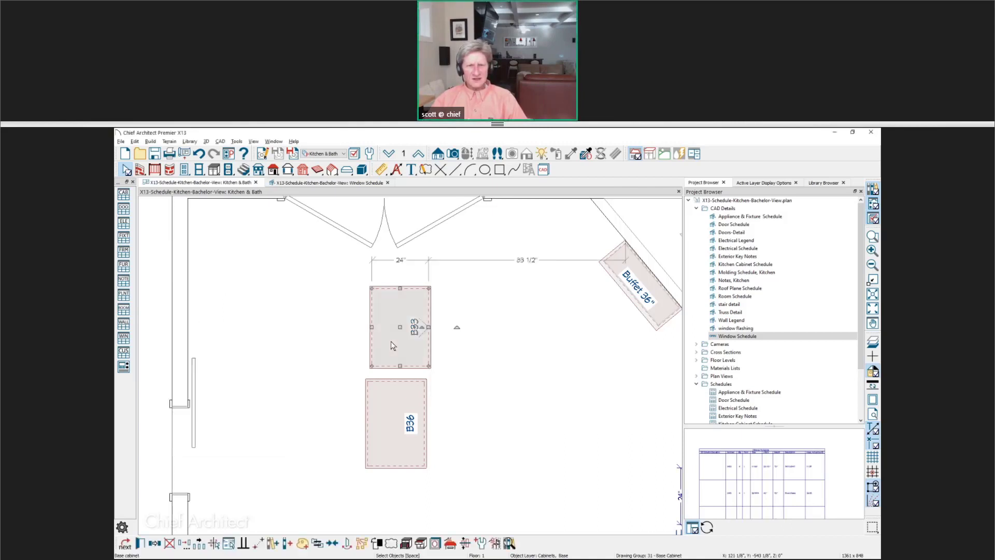
left_click(379, 440, "shift")
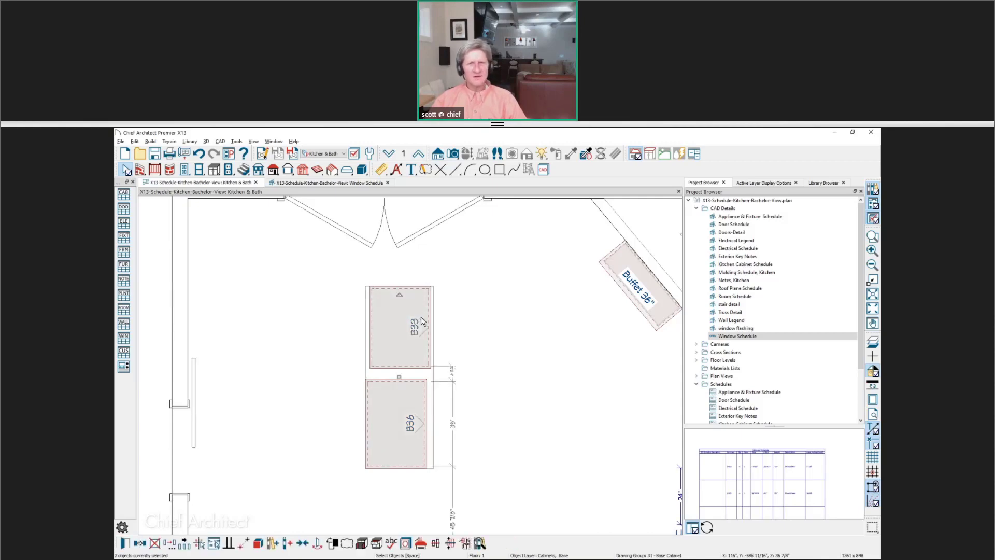
double_click(381, 441)
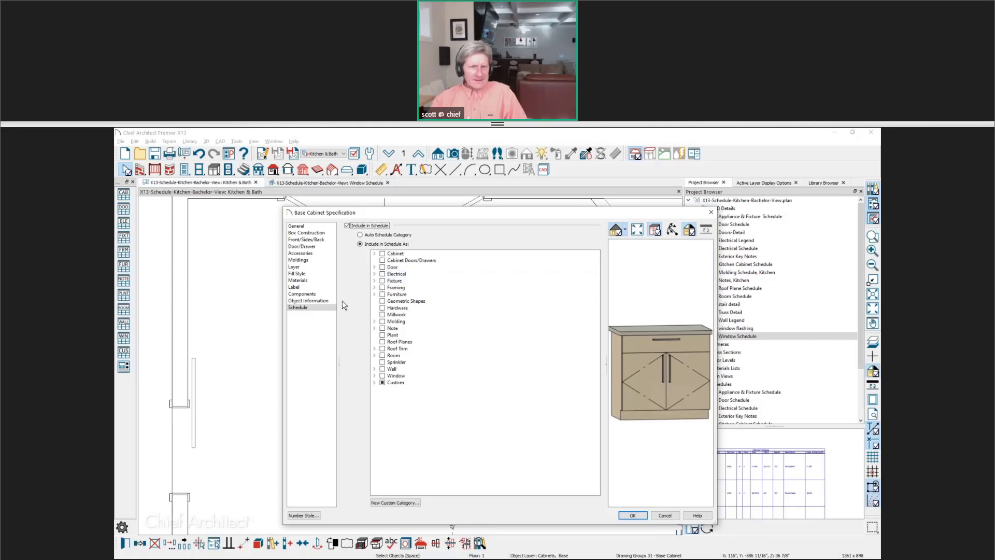
left_click(308, 287)
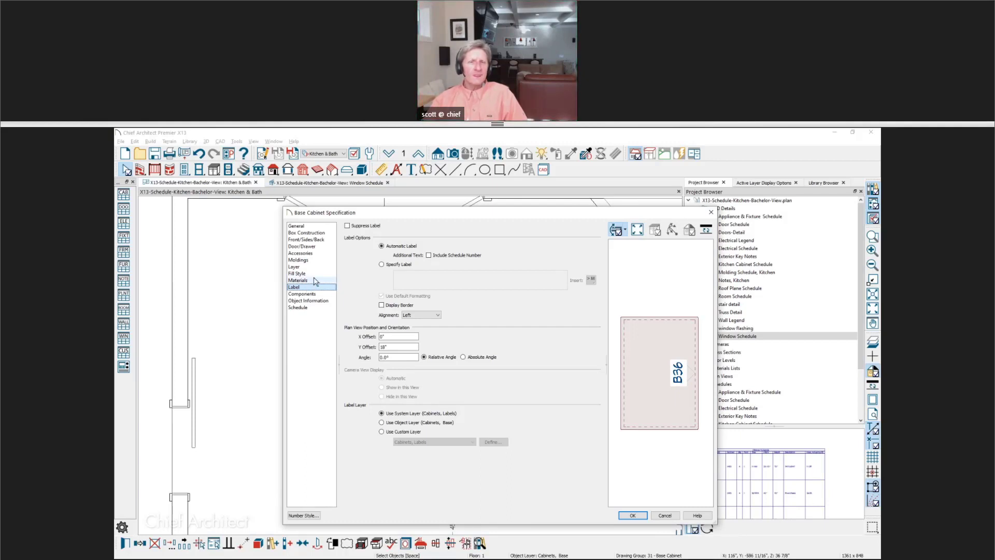
Specify the cabinets' label as B followed by the object-specific width macro, B%width%, without default formatting.
left_click(392, 265)
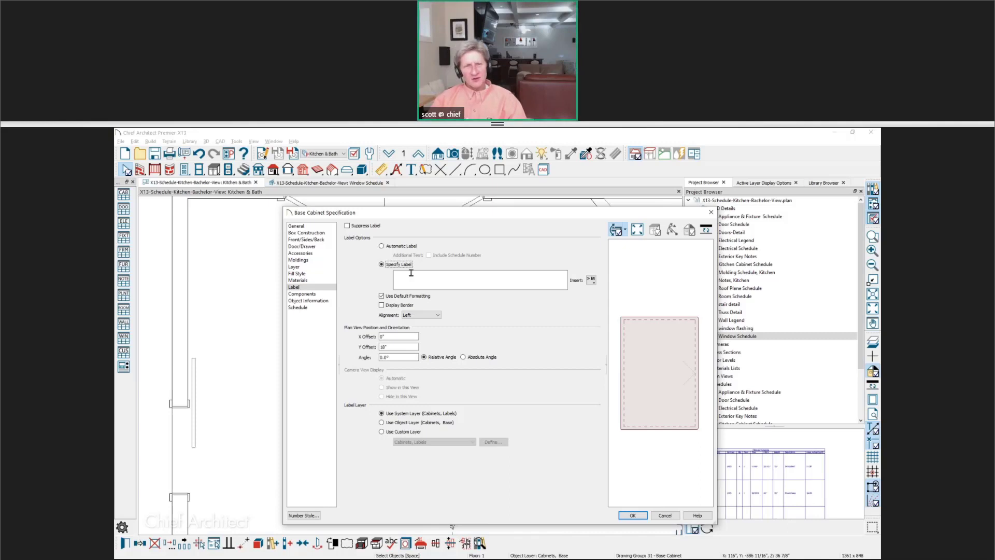
left_click(421, 279)
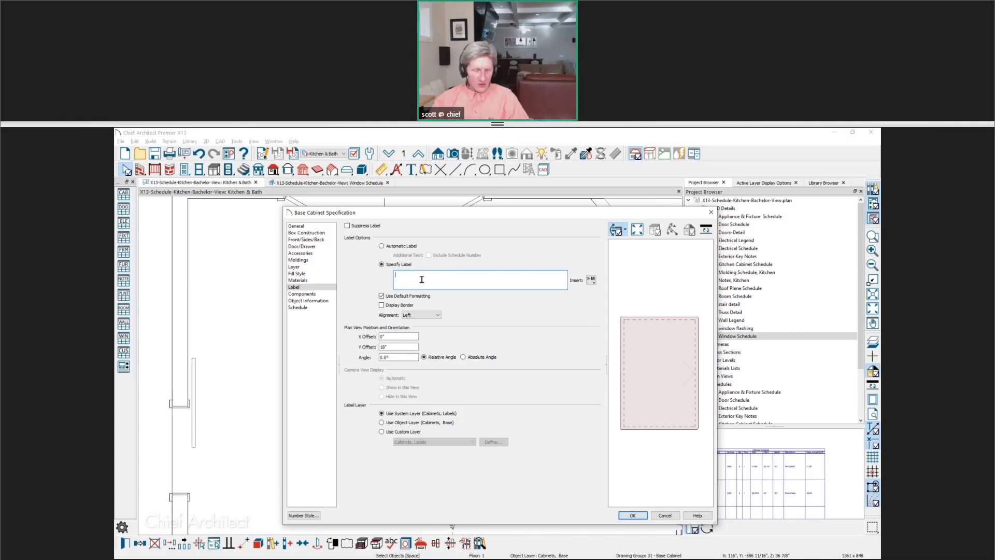
type("B")
left_click(592, 279)
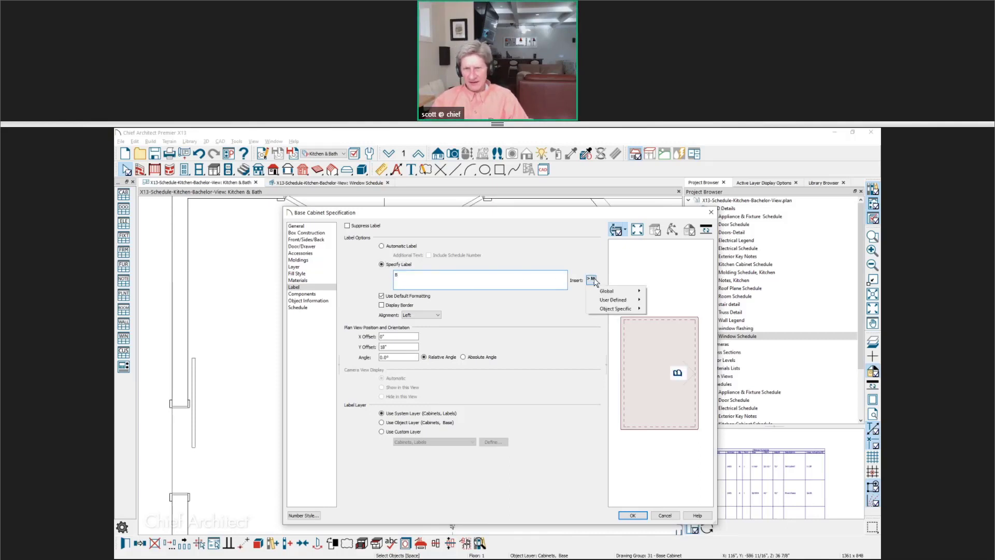
mouse_move(617, 308)
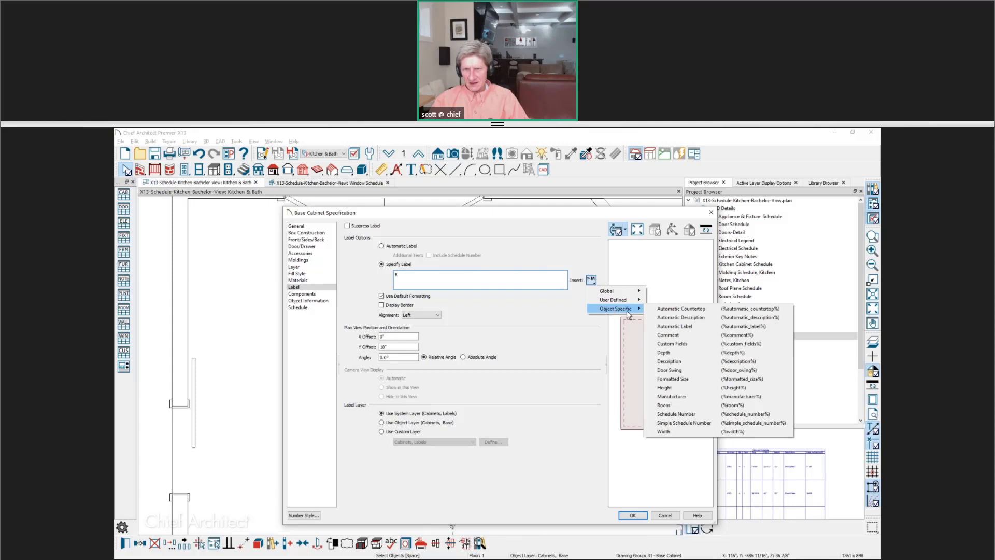
left_click(674, 432)
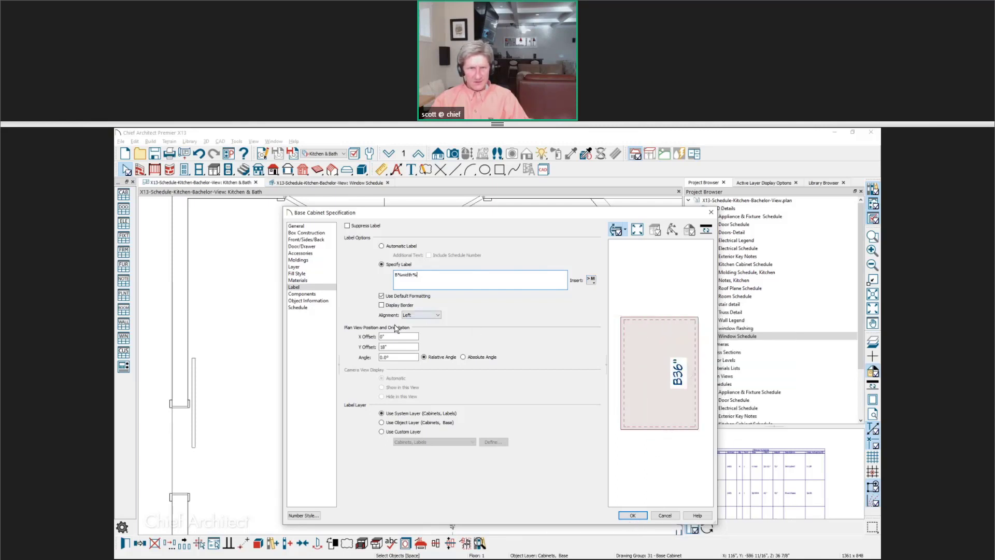
left_click(382, 296)
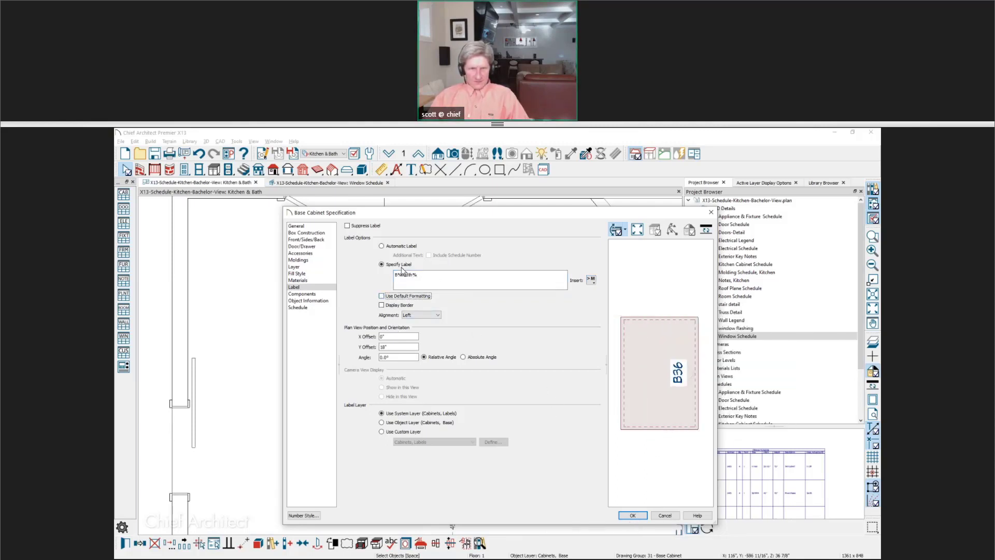
Change the specified label to BA%width% and accept it for both base cabinets.
left_click(398, 275)
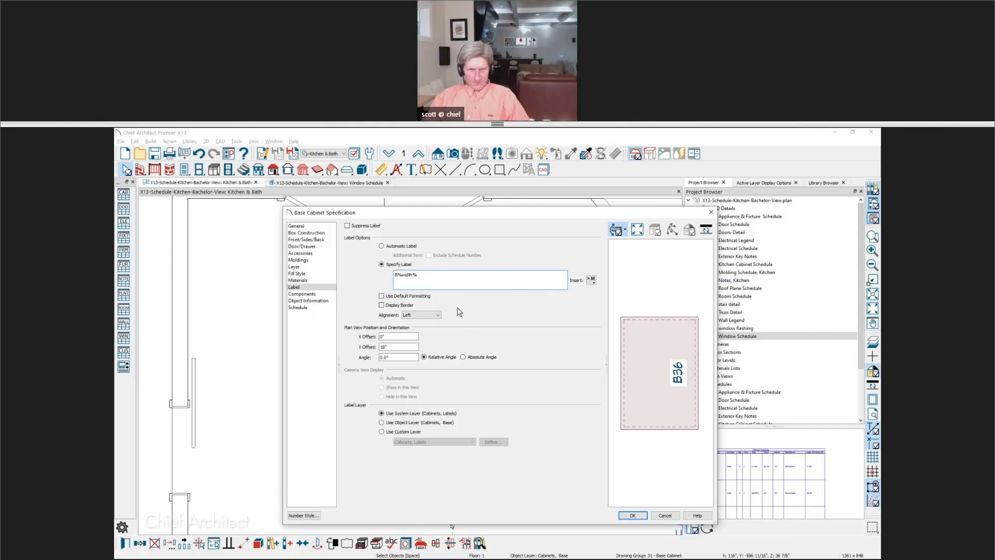
type("A")
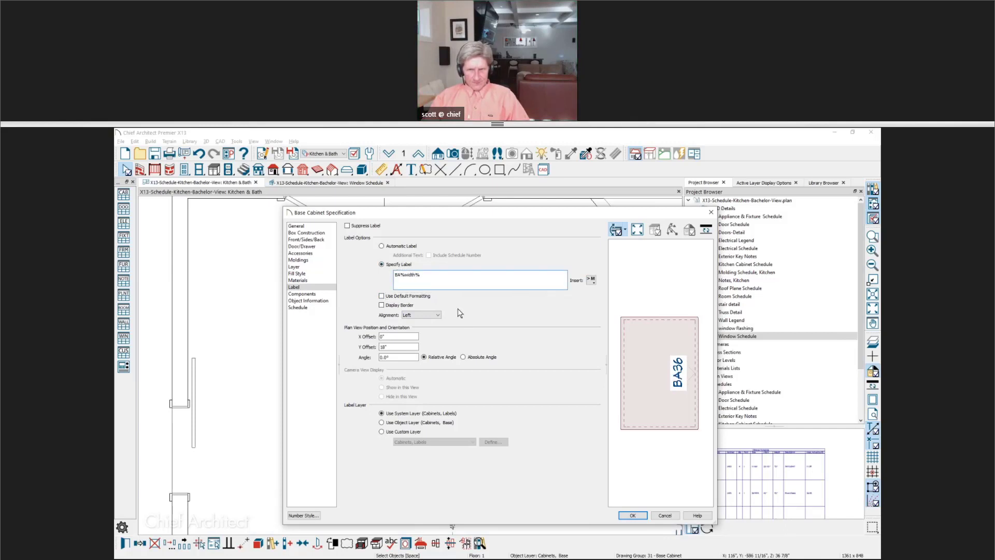
left_click(631, 515)
Place another base cabinet matching BA36 beside the two labelled cabinets and reduce its width to 30 inches.
left_click(407, 459)
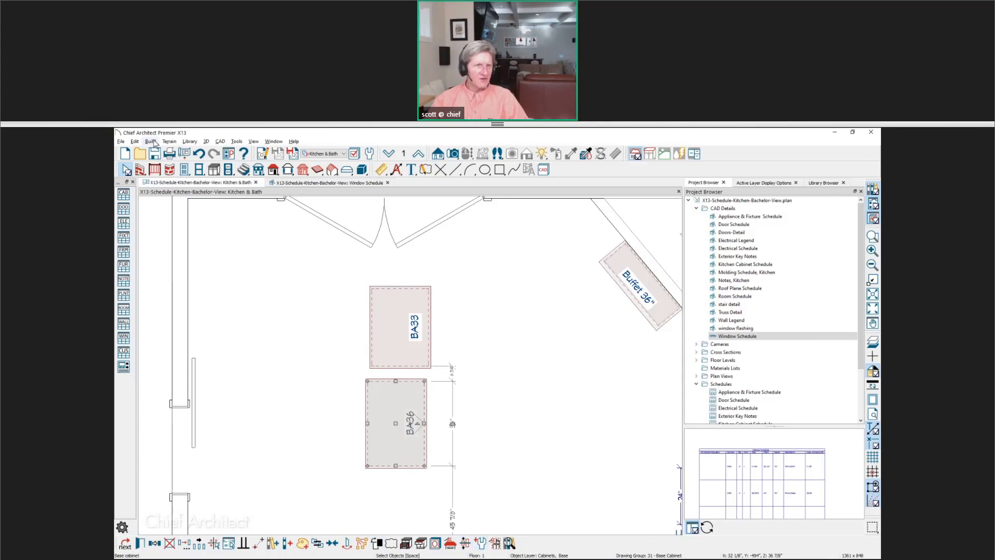
left_click(213, 169)
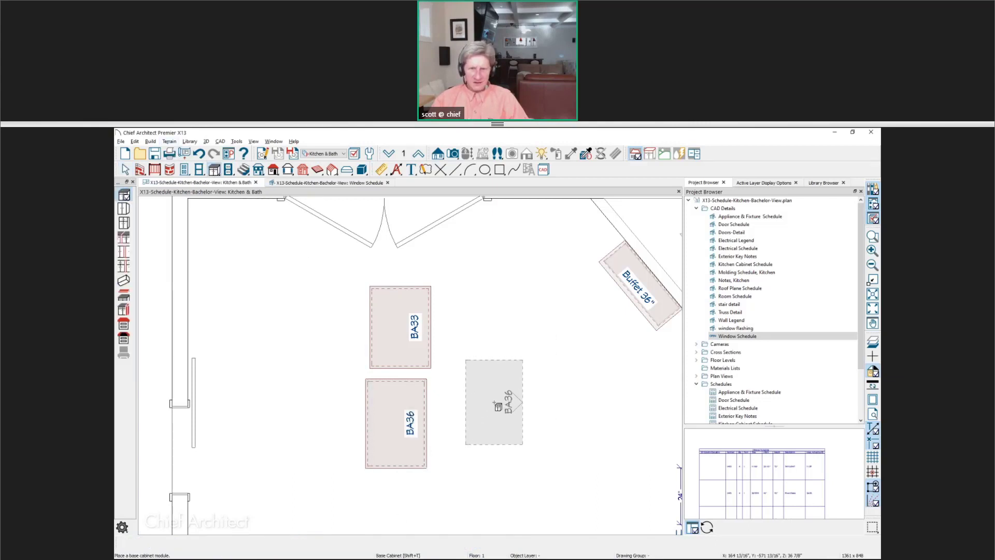
left_click(498, 406)
key("space")
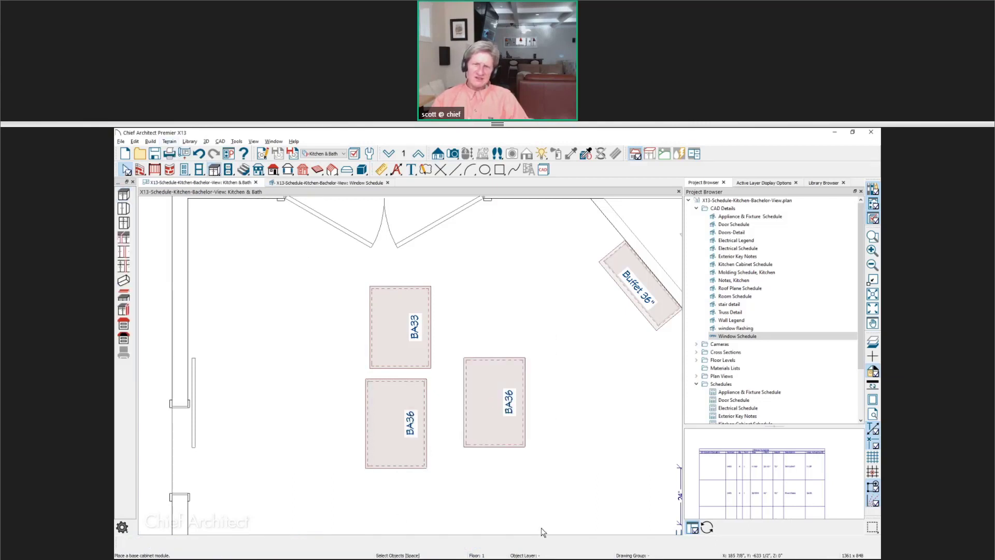
left_click(482, 429)
left_click_drag(495, 445, 495, 433)
left_click(520, 473)
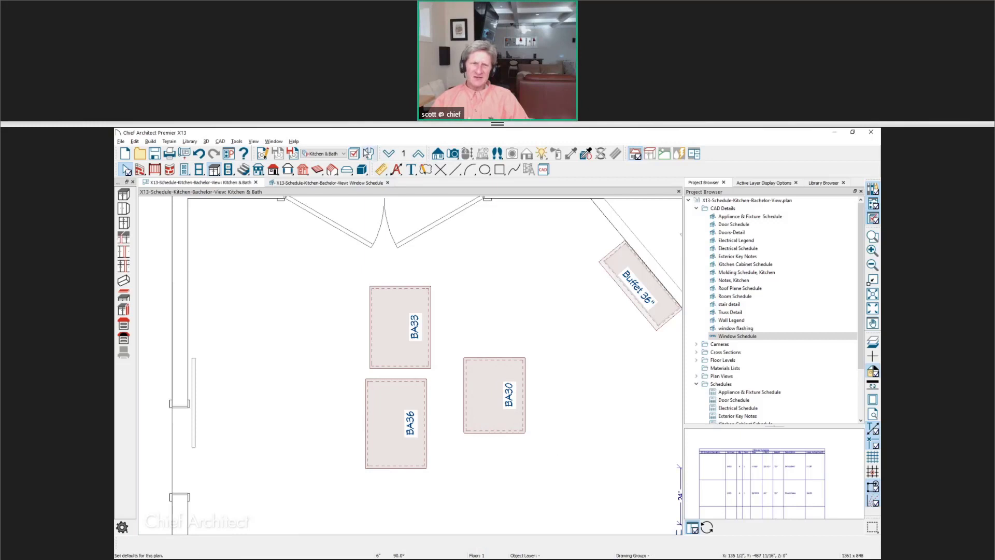
Open the plan's default settings and expand the cabinet defaults.
left_click(369, 154)
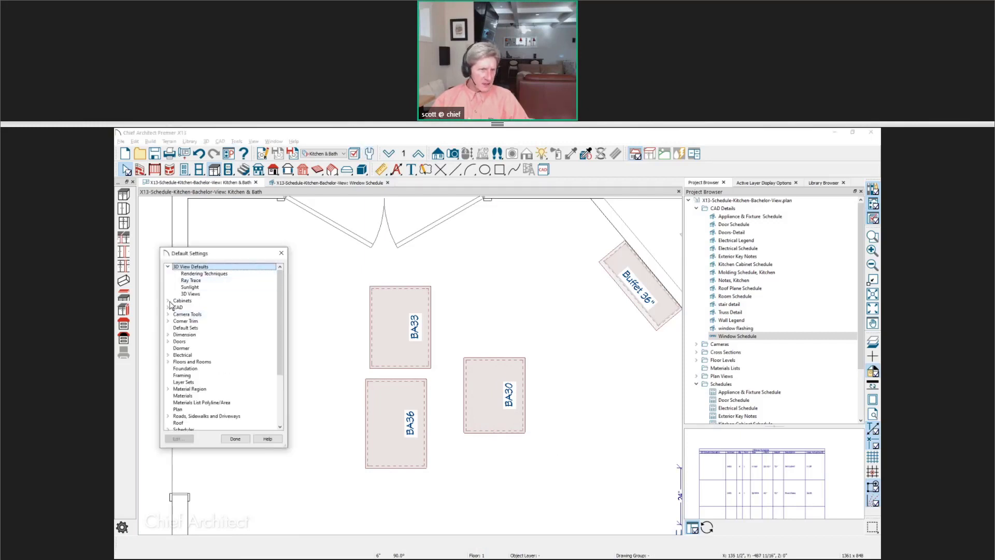
left_click(168, 301)
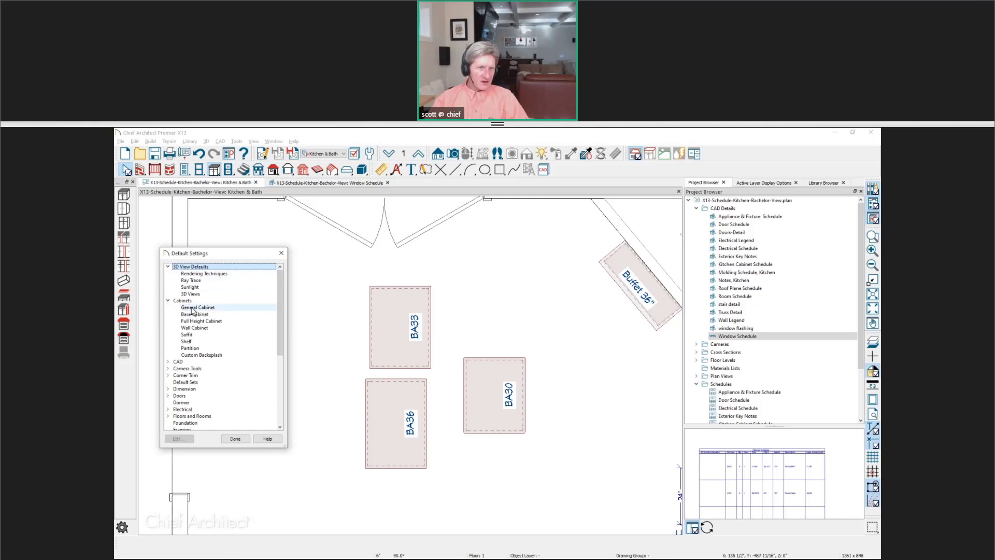
double_click(192, 310)
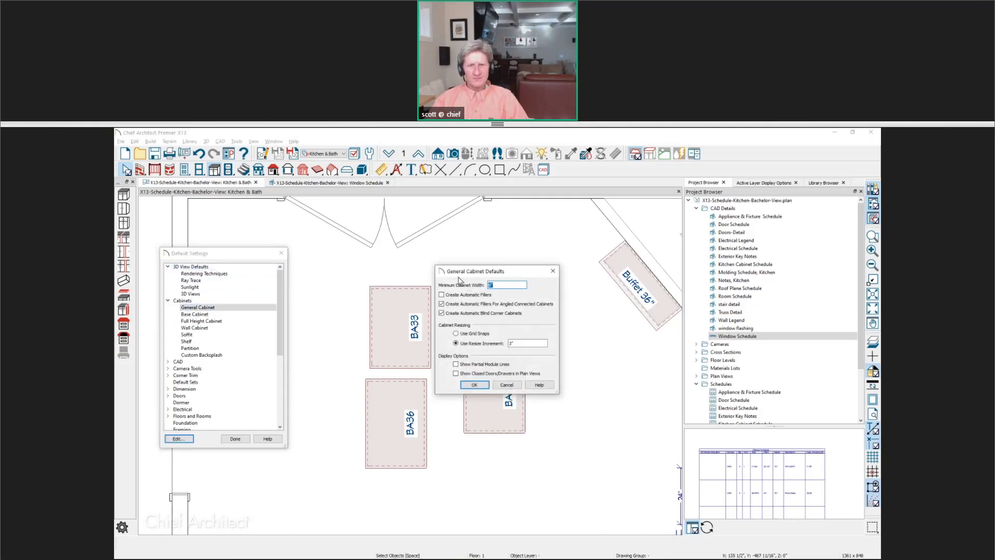
left_click_drag(464, 271, 309, 261)
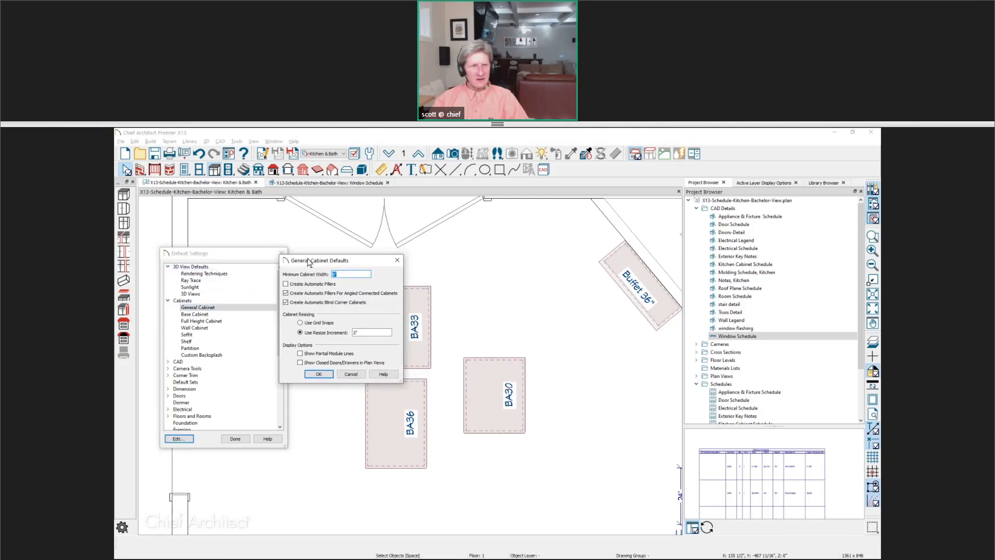
left_click(399, 260)
Change the specified label in the base cabinet defaults to B1 %width% and accept the new default.
left_click(218, 315)
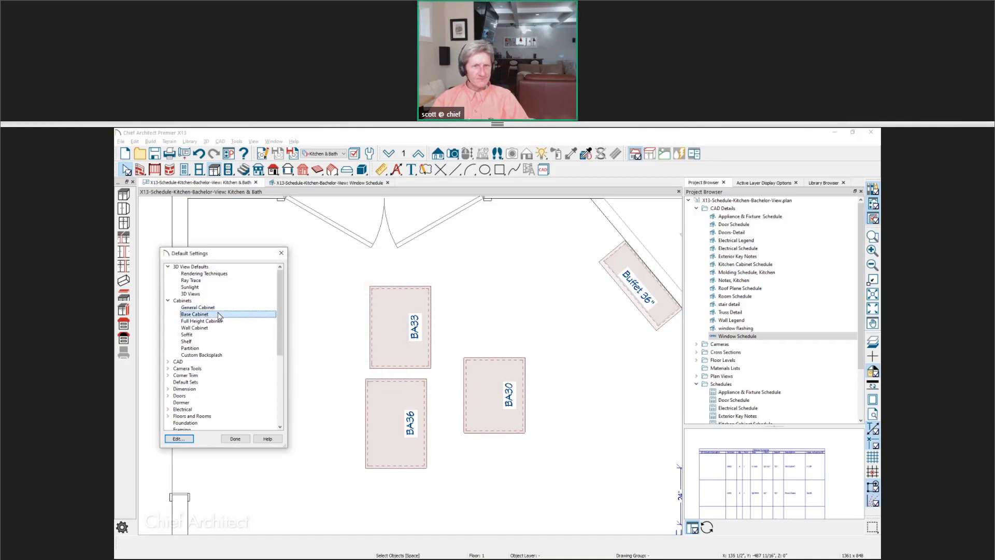
double_click(218, 314)
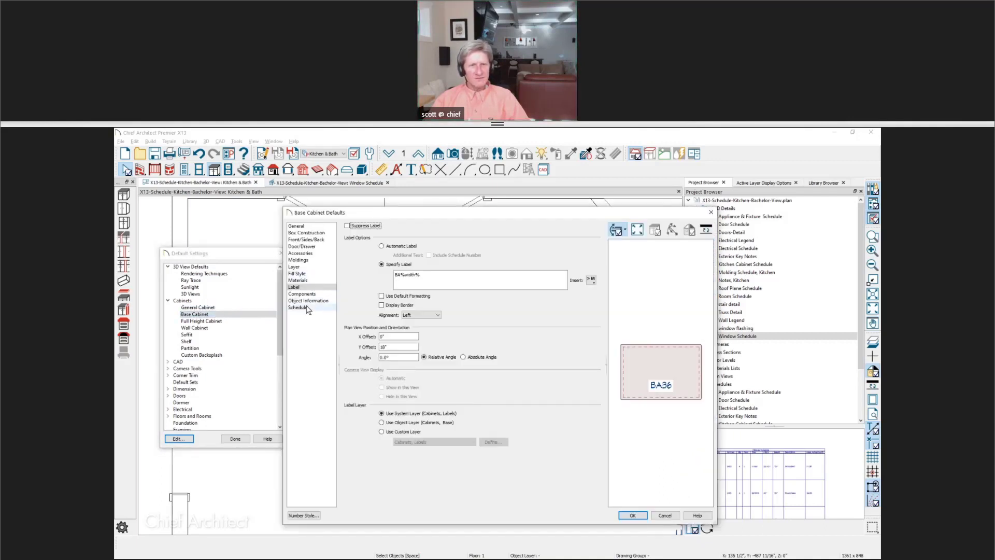
left_click(434, 274)
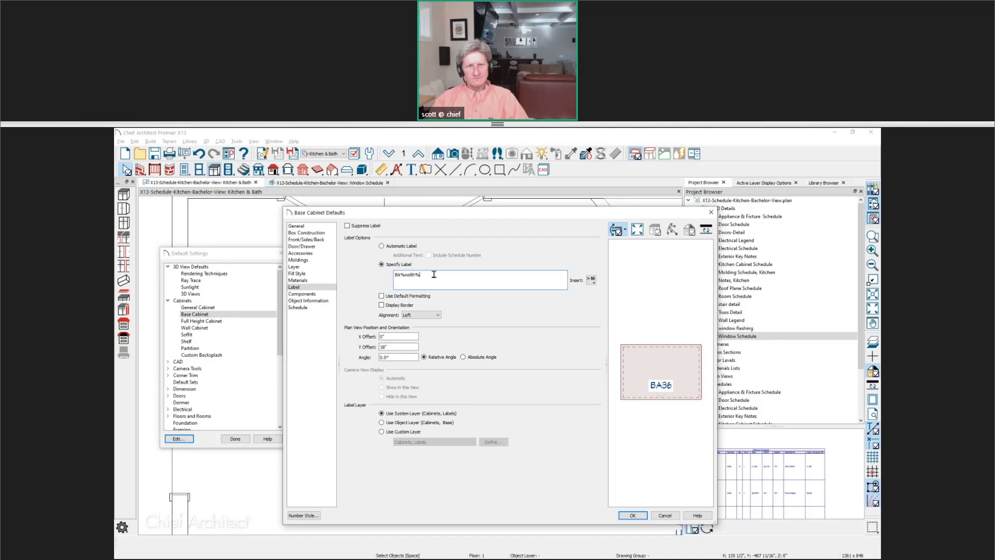
double_click(412, 273)
left_click(435, 277)
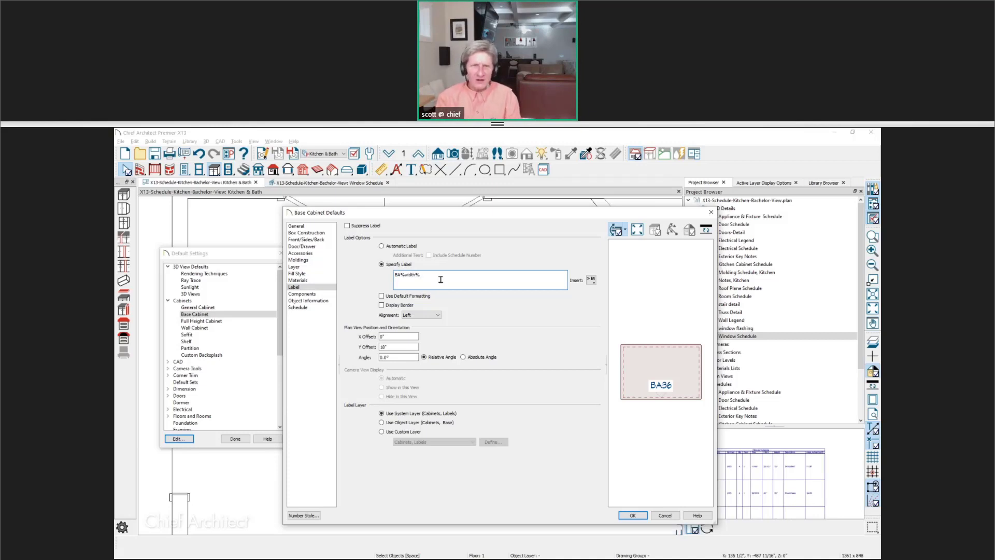
key("Left")
key("Left")
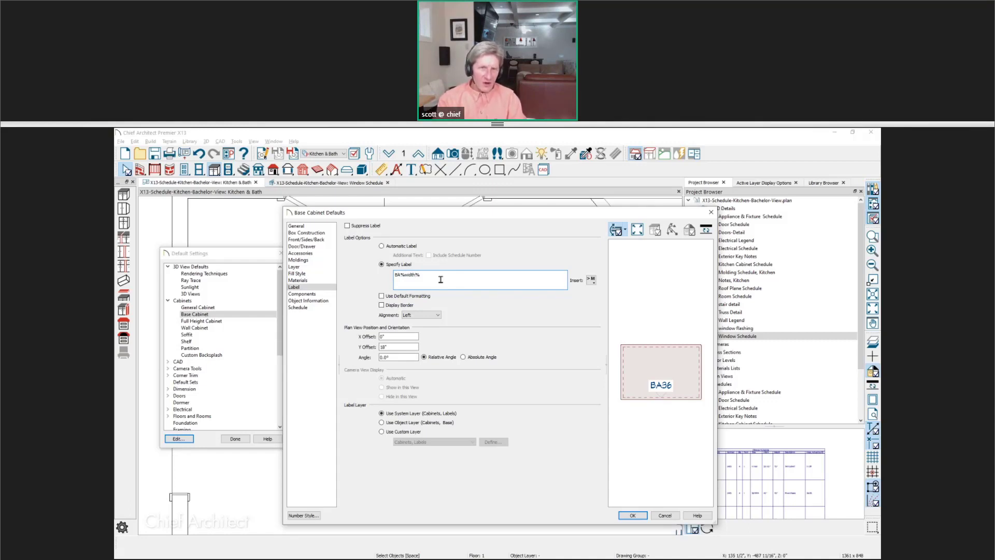
type("1")
key("Delete")
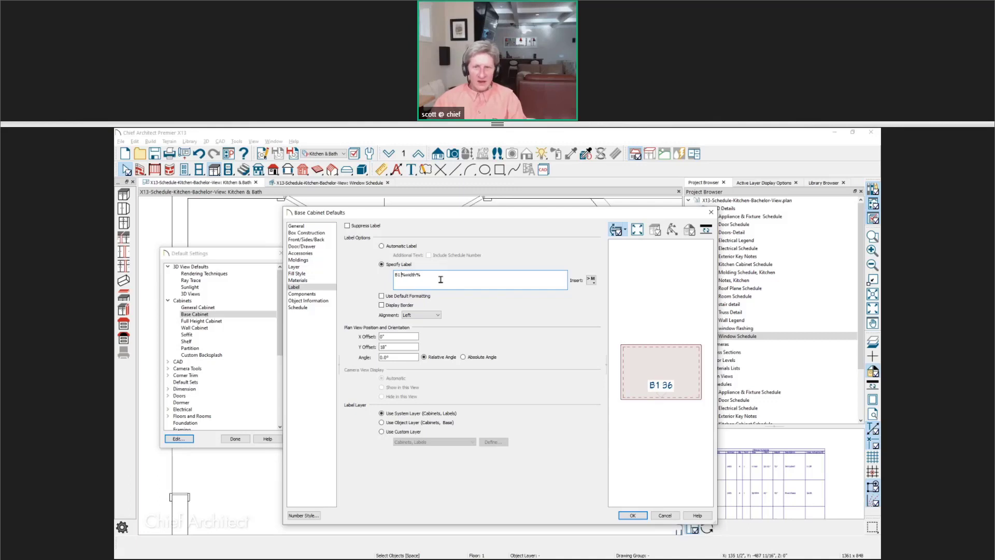
left_click(633, 515)
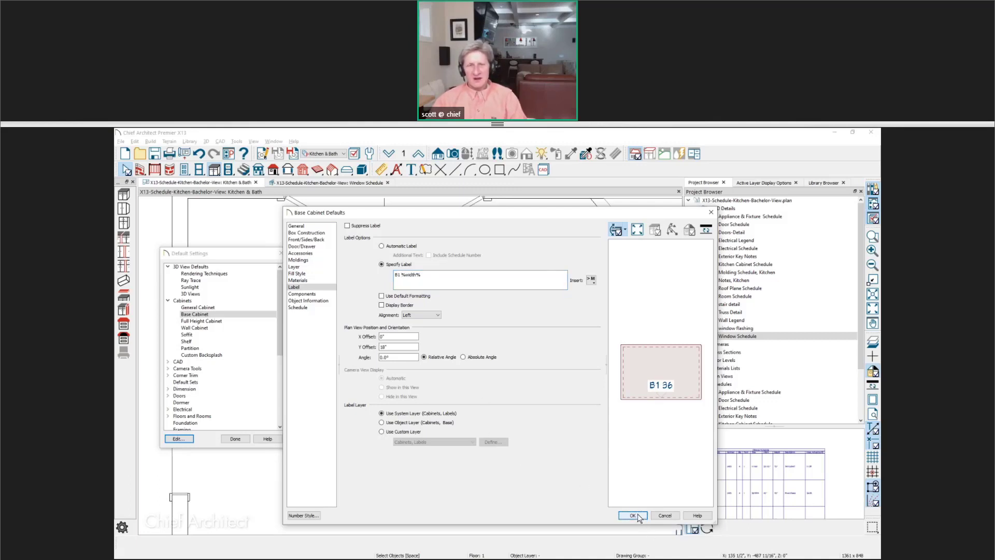
left_click(234, 439)
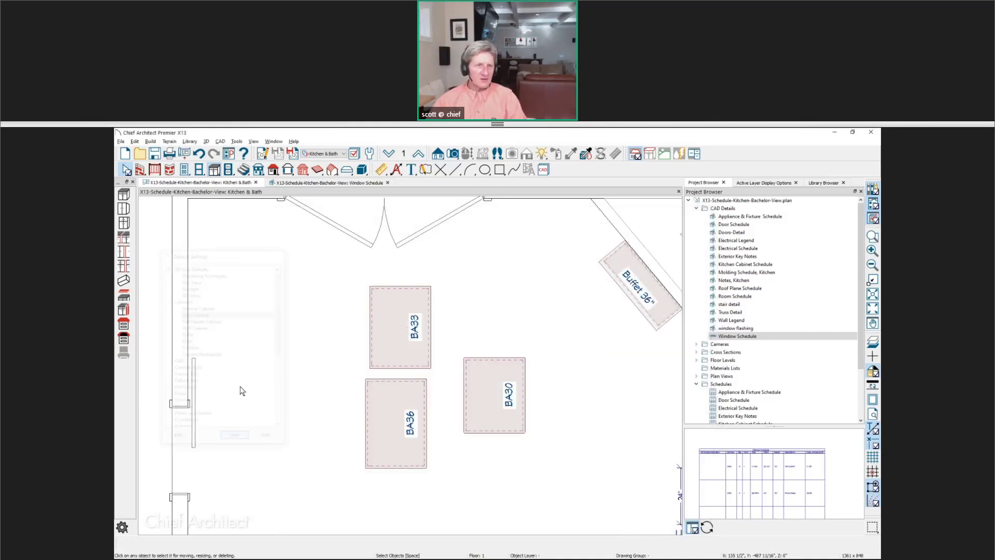
Place a new base cabinet between the wall and the BA33 cabinet and reduce its width to 27 inches.
left_click(215, 171)
left_click(256, 289)
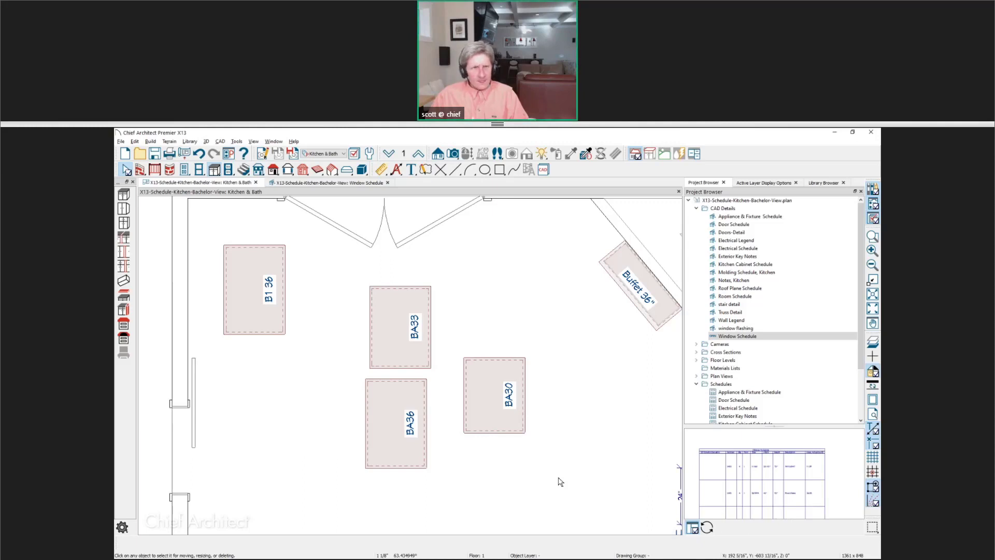
left_click(238, 284)
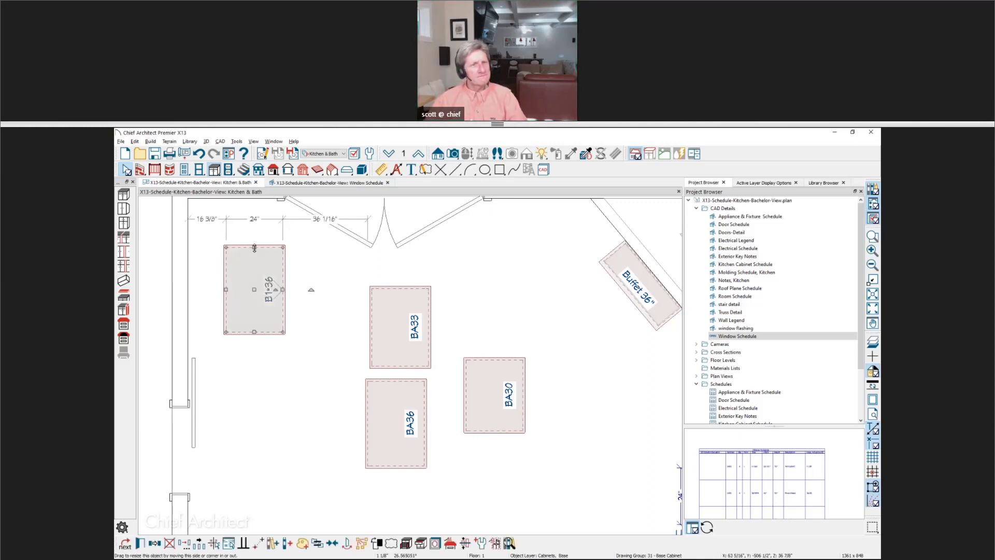
left_click_drag(254, 247, 253, 271)
left_click(296, 436)
left_click(241, 302)
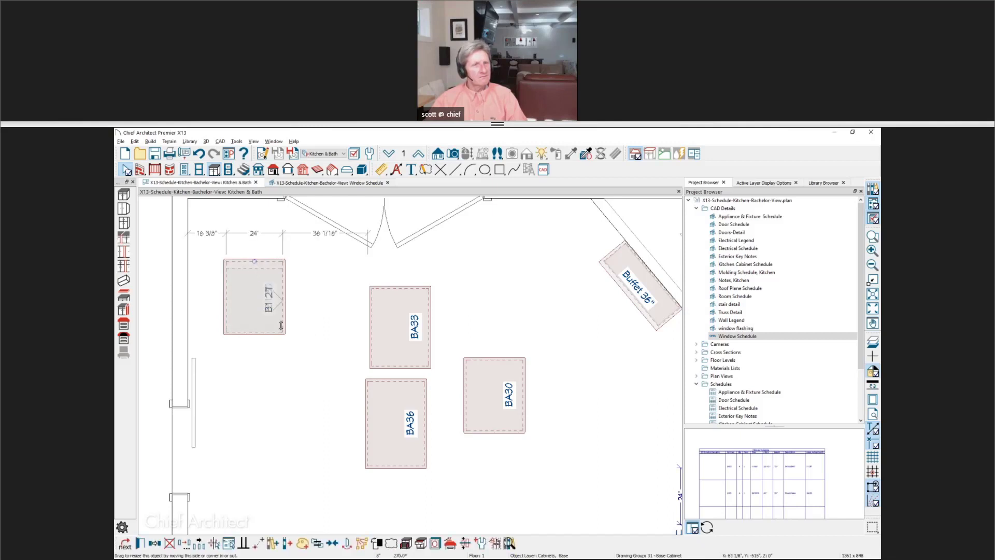
left_click(304, 402)
Set the new B1 base cabinet's width to 28.5 inches.
scroll(204, 284, "up", 3)
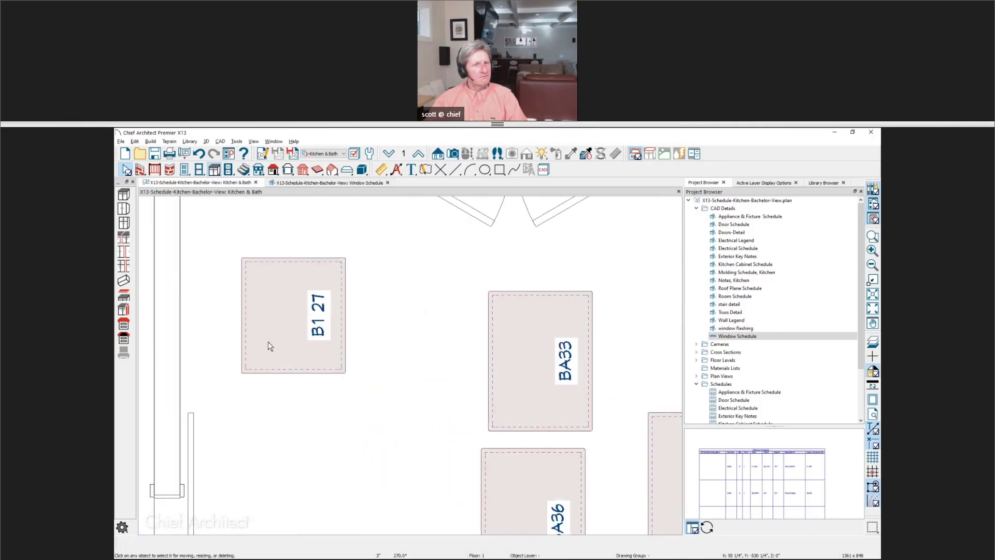
left_click(269, 343)
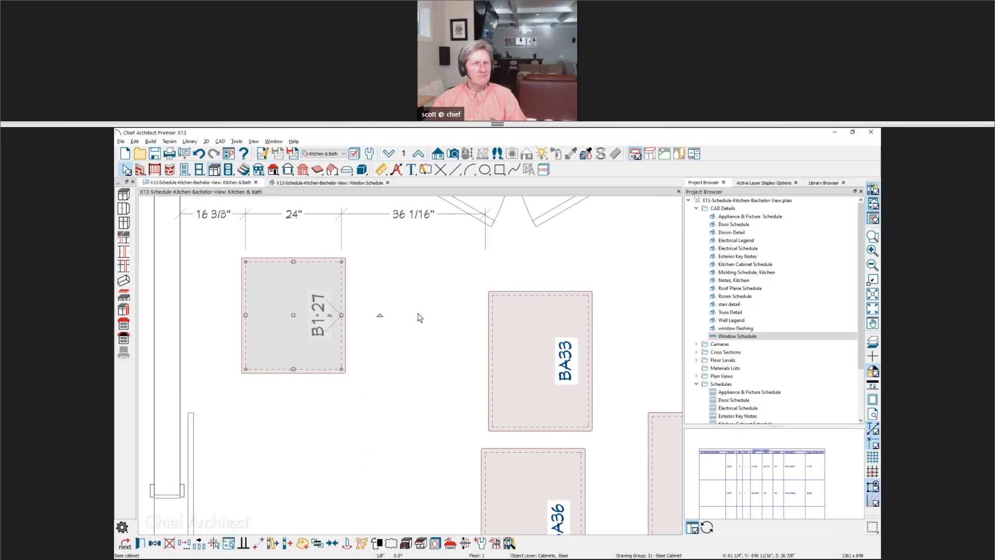
key("ctrl+e")
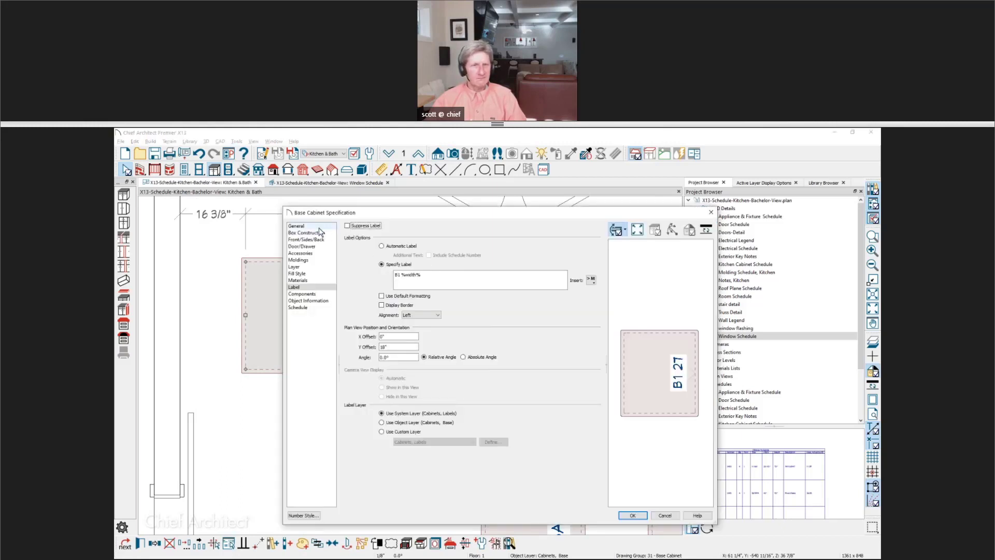
left_click(296, 226)
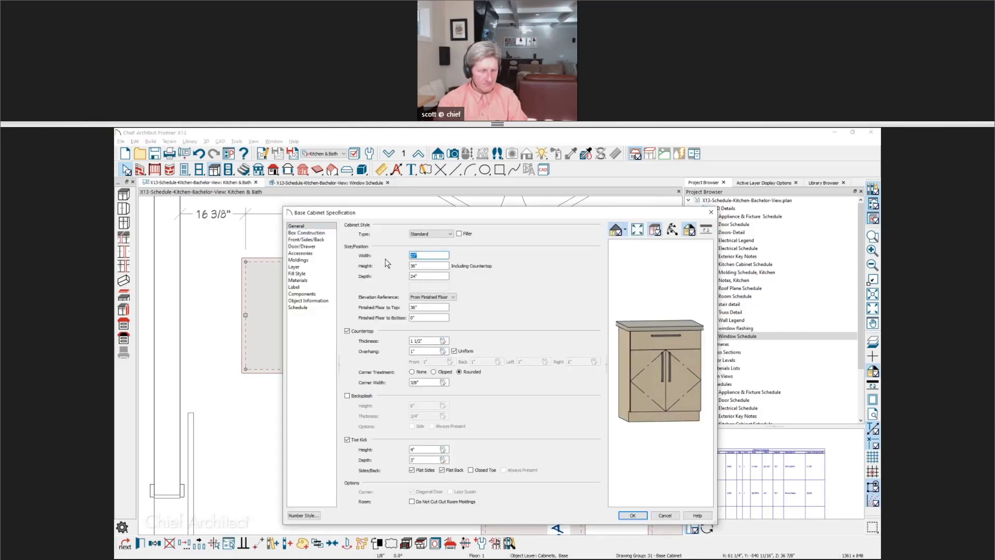
type("28.5")
key("Return")
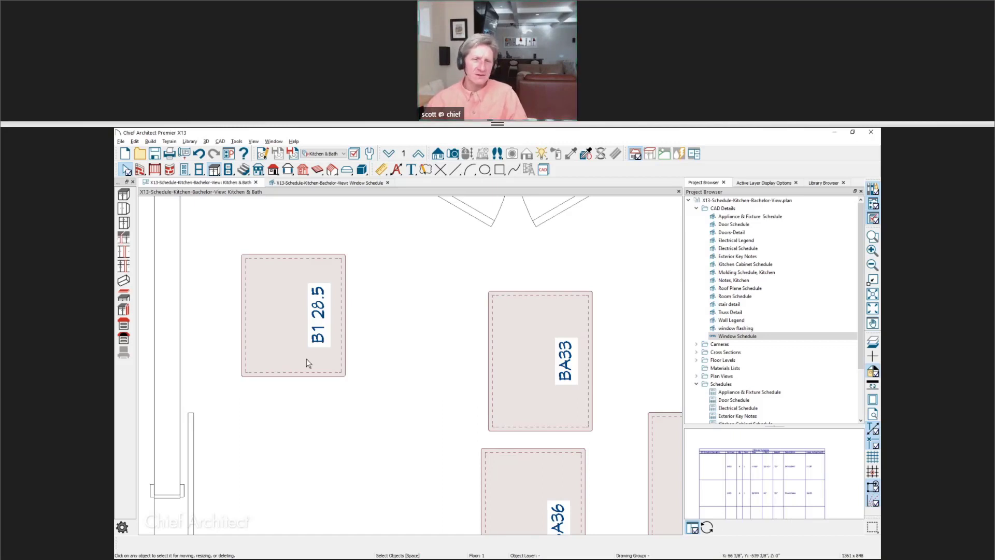
Add the object-specific height macro to the base cabinet default label so it reads B1 %width% %height%.
left_click(370, 154)
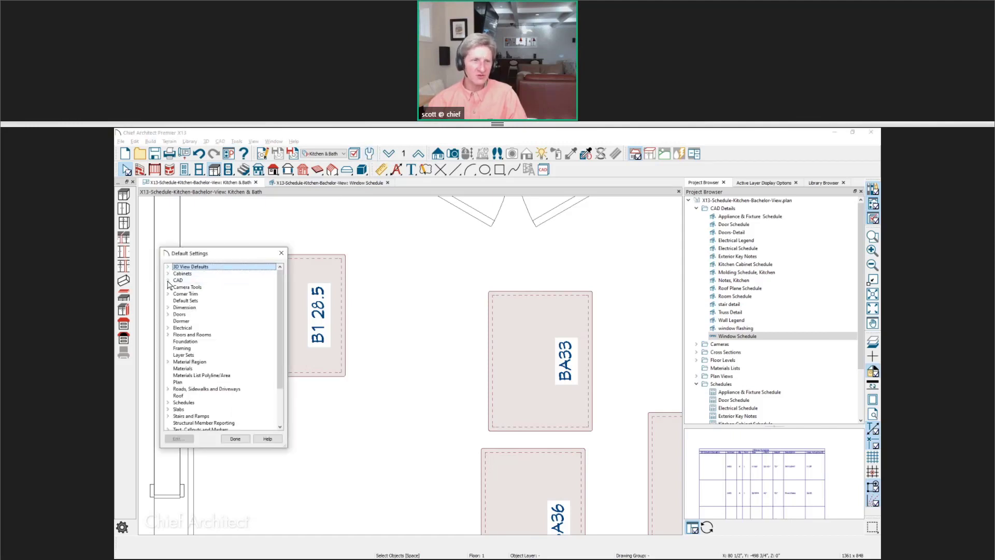
left_click(167, 273)
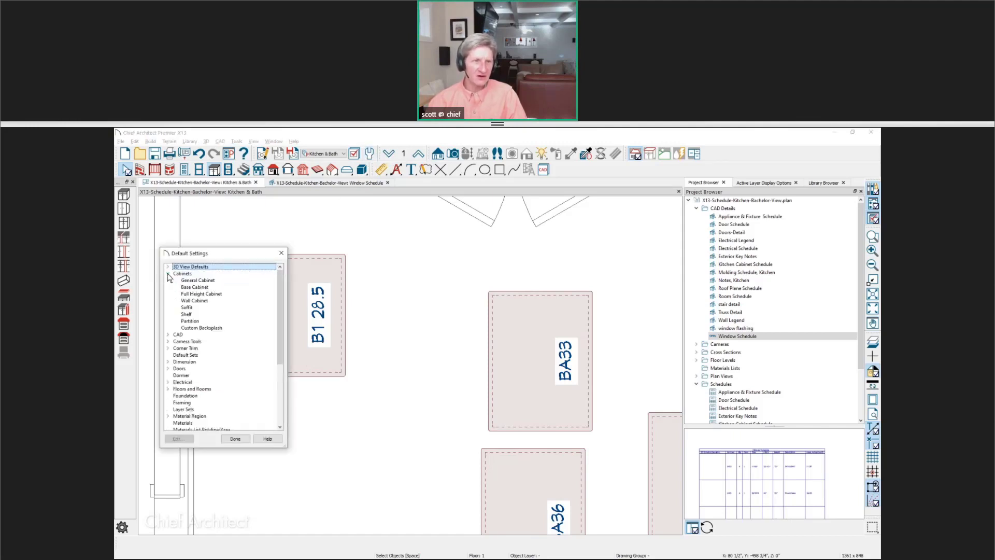
left_click(199, 287)
double_click(198, 287)
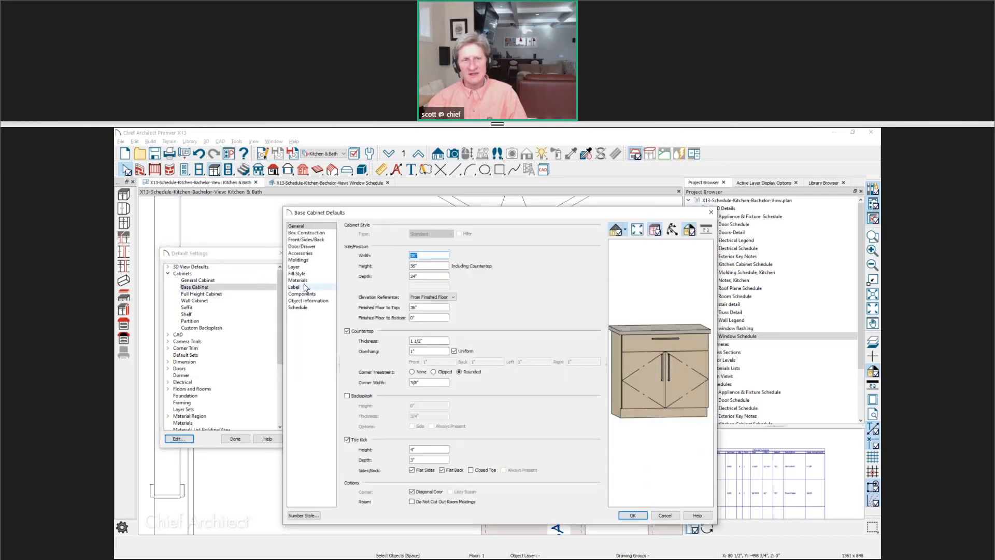
left_click(305, 288)
left_click(428, 274)
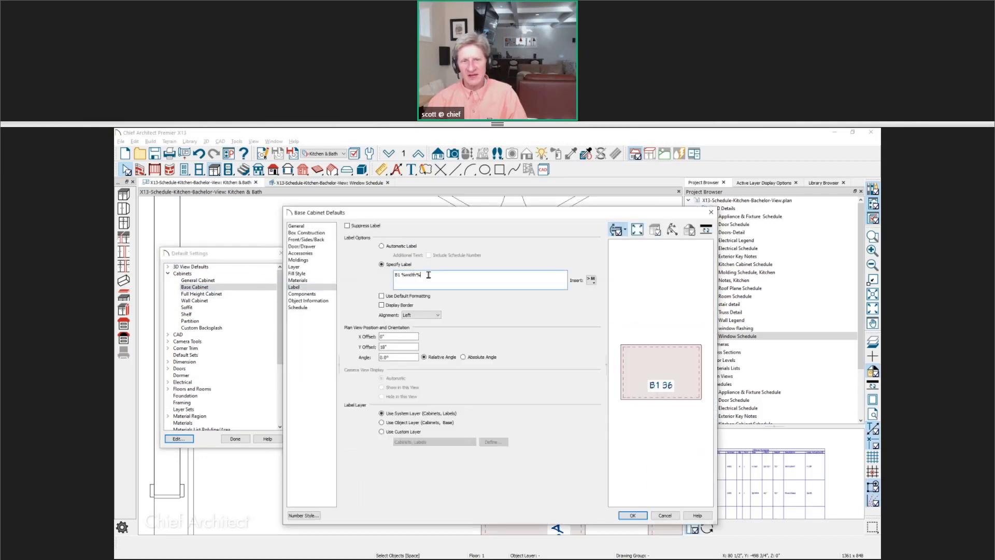
left_click(591, 279)
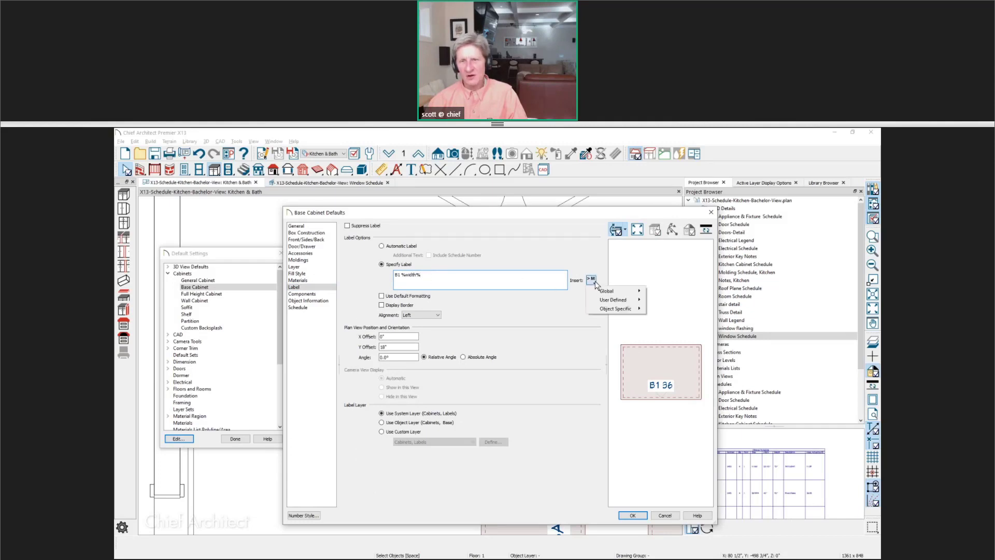
mouse_move(633, 309)
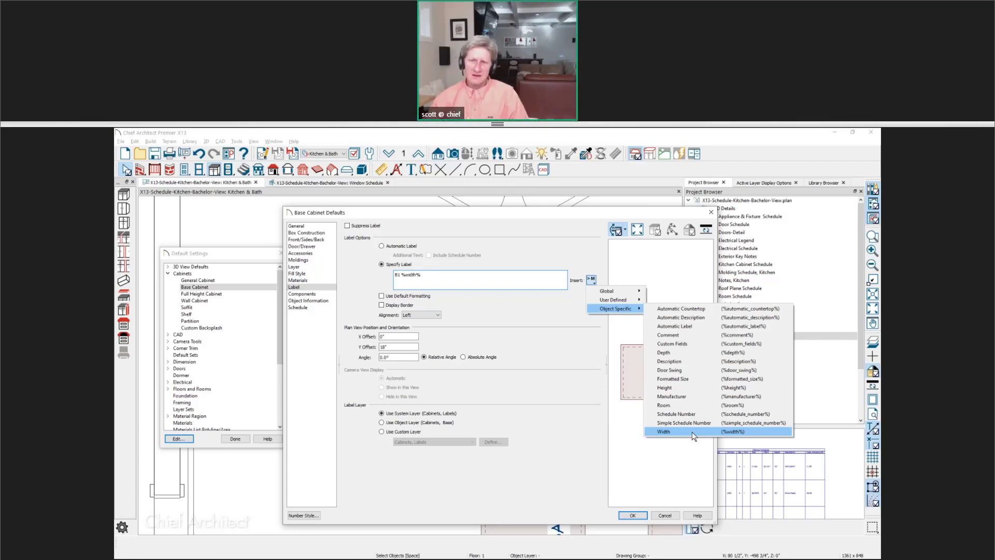
left_click(676, 390)
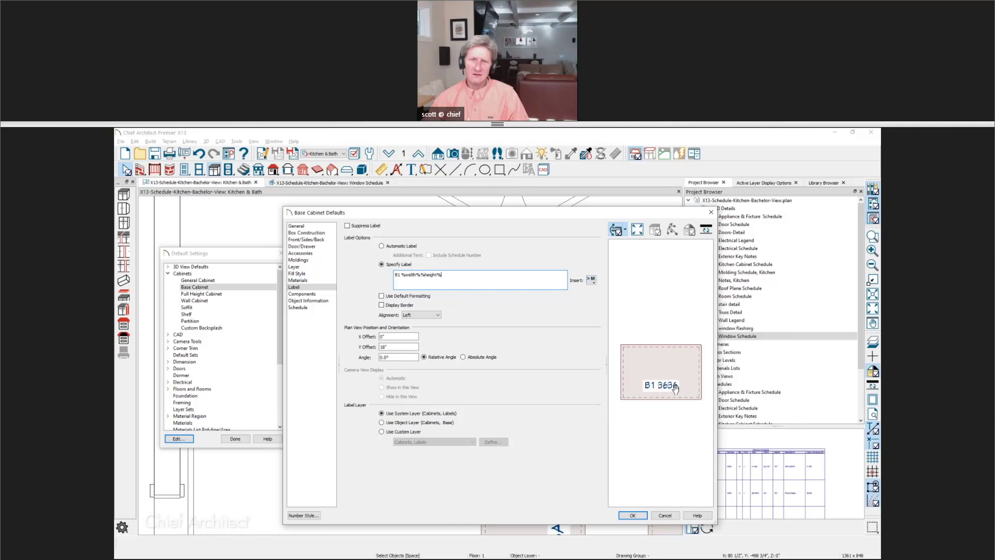
left_click(422, 275)
left_click(633, 516)
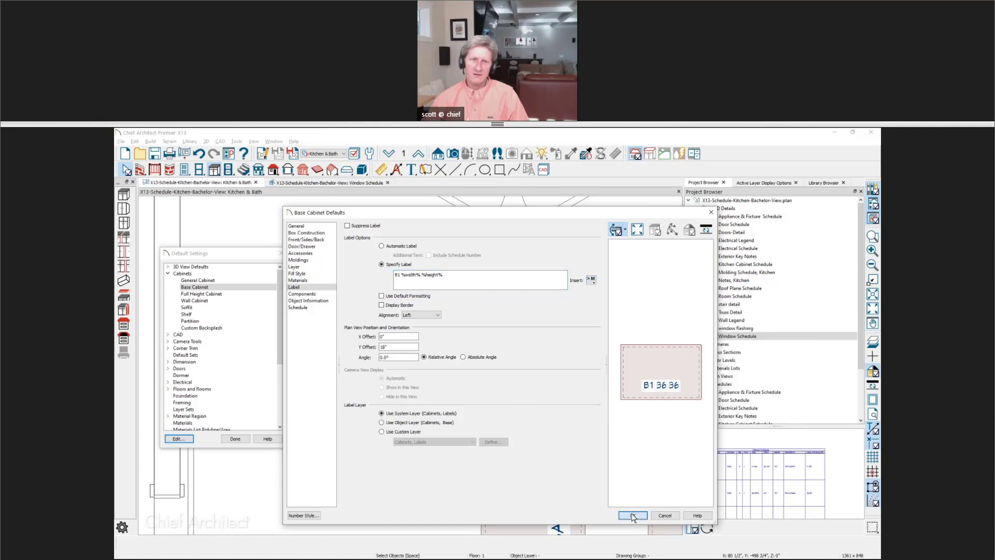
left_click(234, 439)
Place another base cabinet just below the B1 28.5 cabinet in the plan.
key("shift+t")
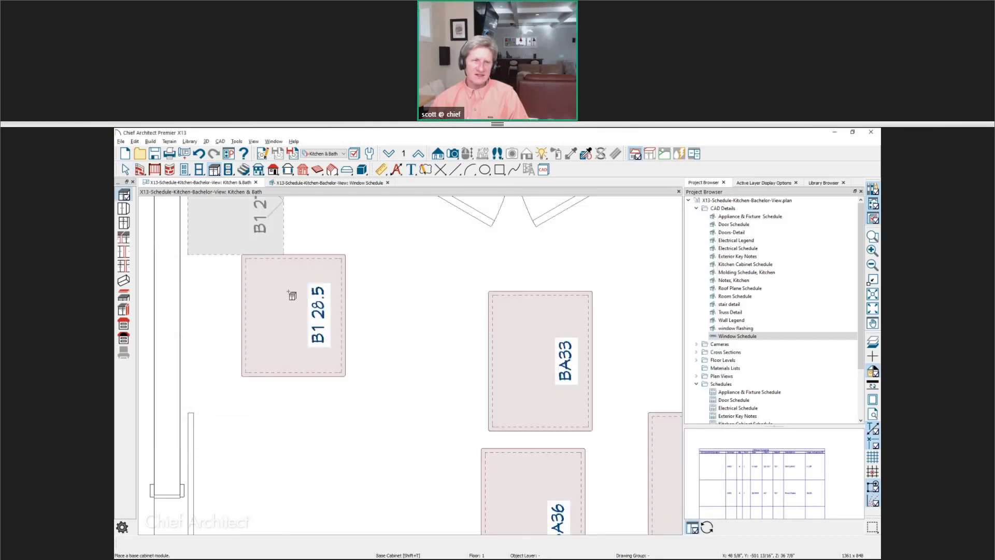
left_click(335, 466)
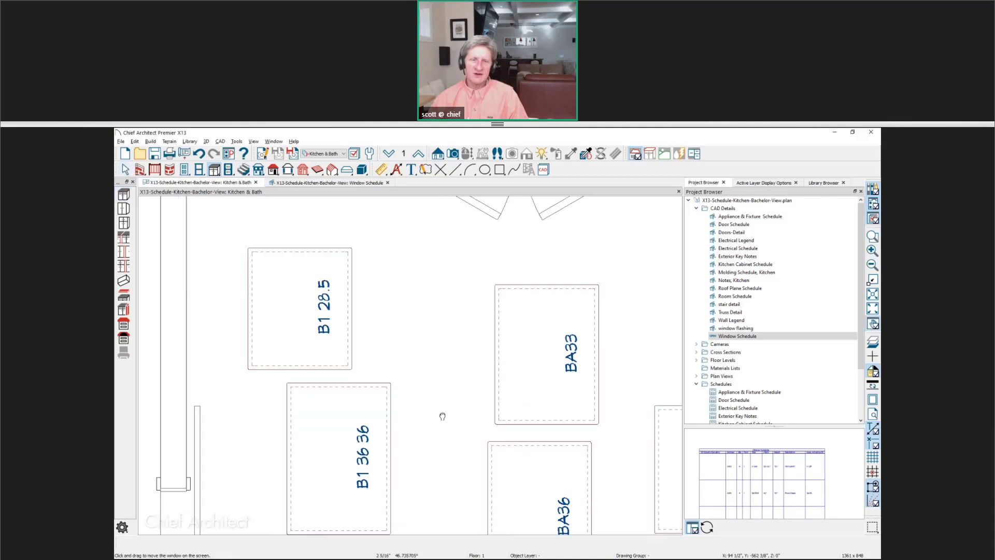
middle_click_drag(443, 413, 466, 369)
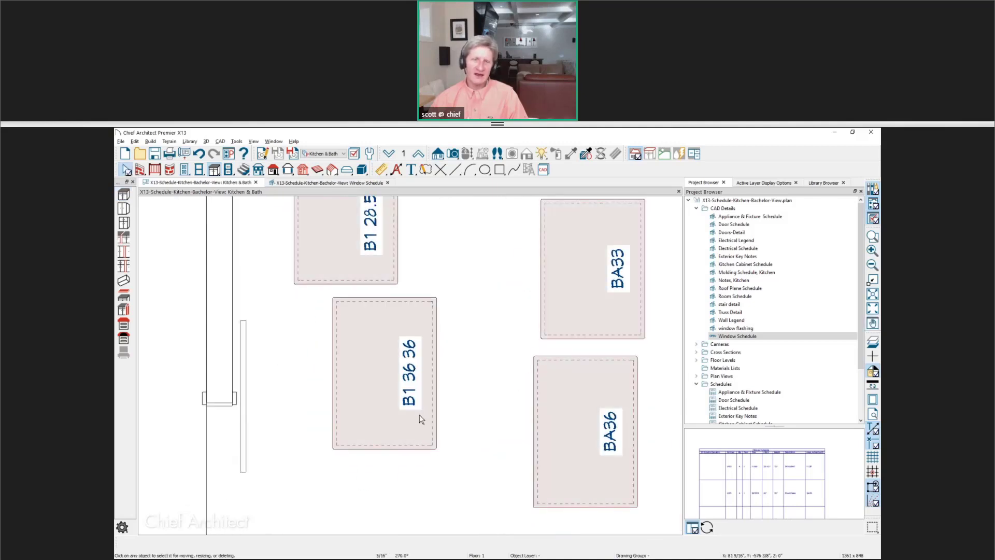
Set the lower B1 base cabinet's width to 33.5 inches and its height to 34 3/16 inches.
left_click(421, 419)
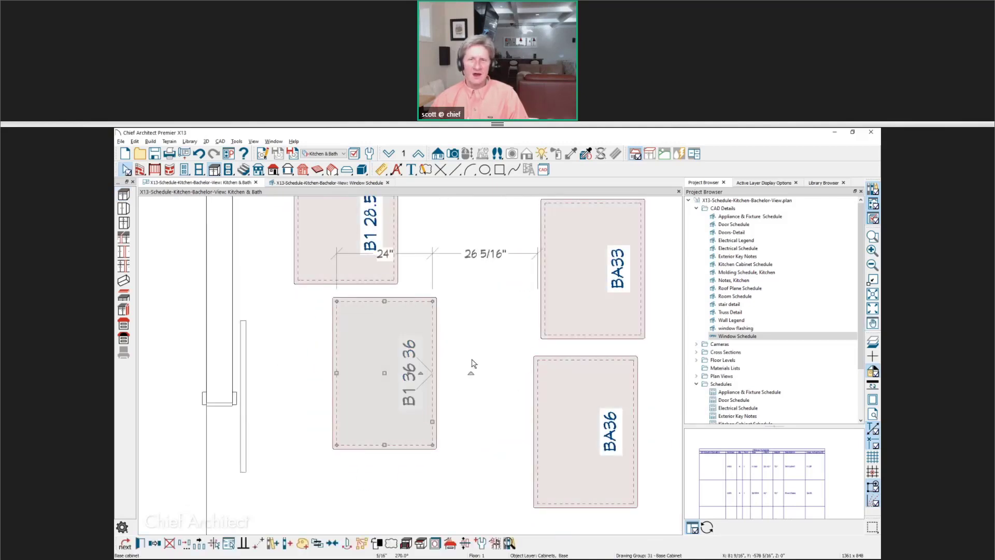
key("Return")
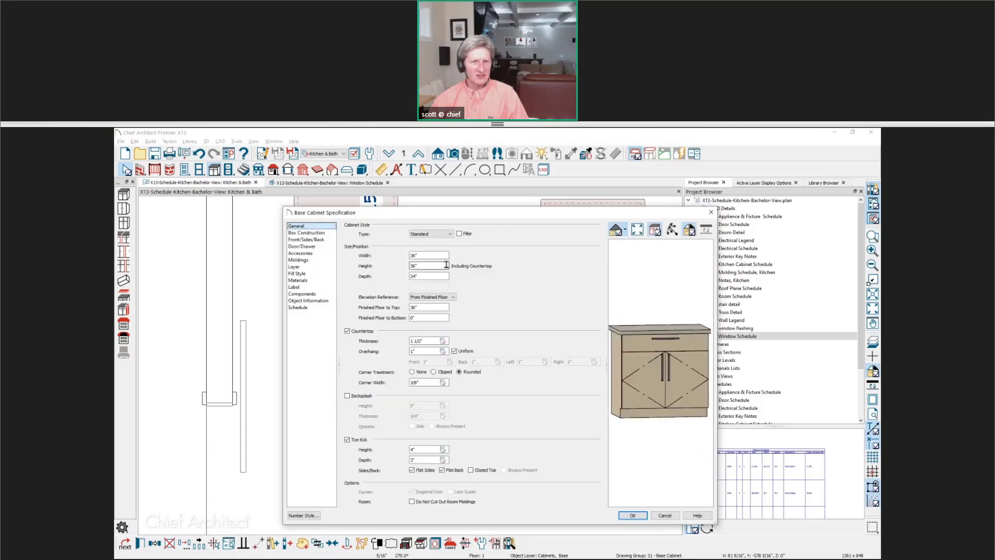
key("Tab")
type("3")
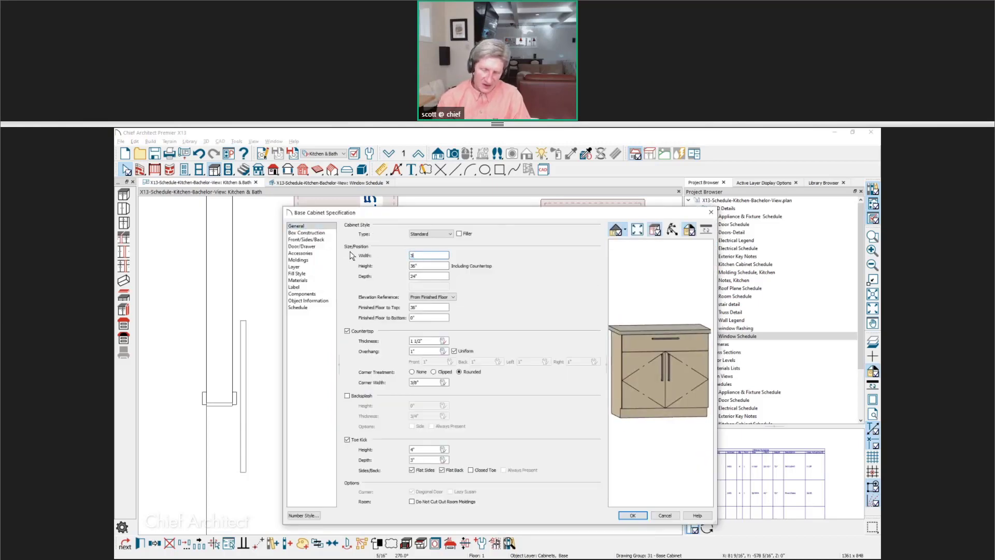
type("3.5")
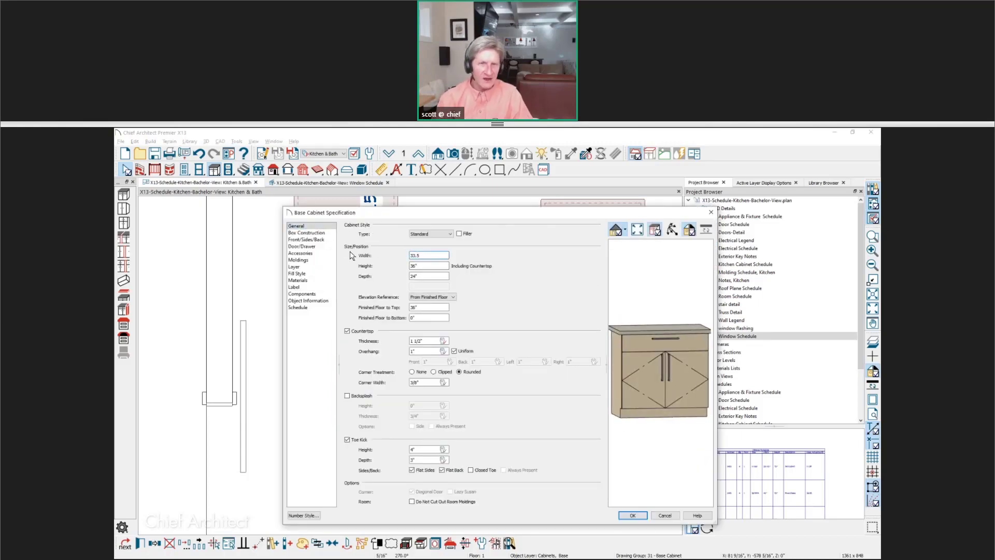
key("Tab")
type("3")
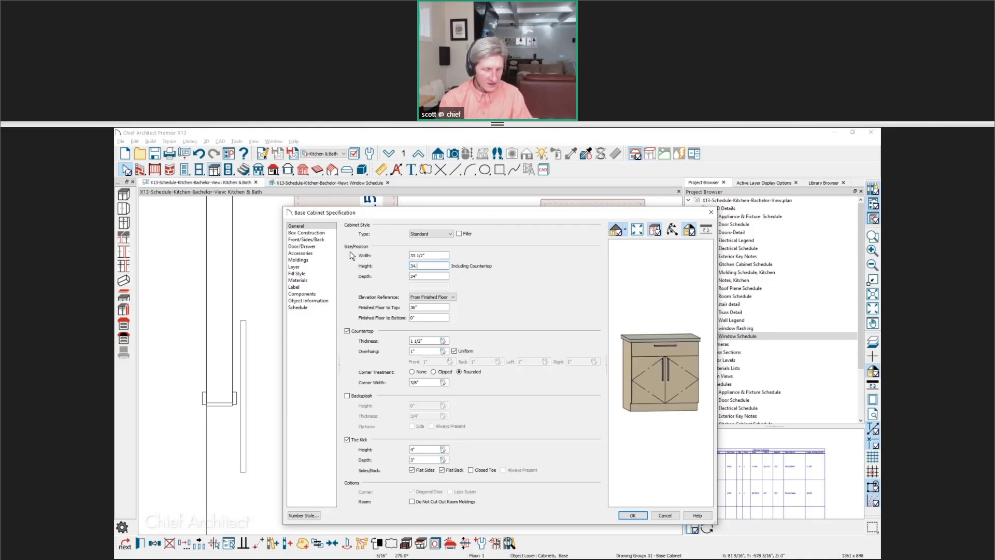
key("Tab")
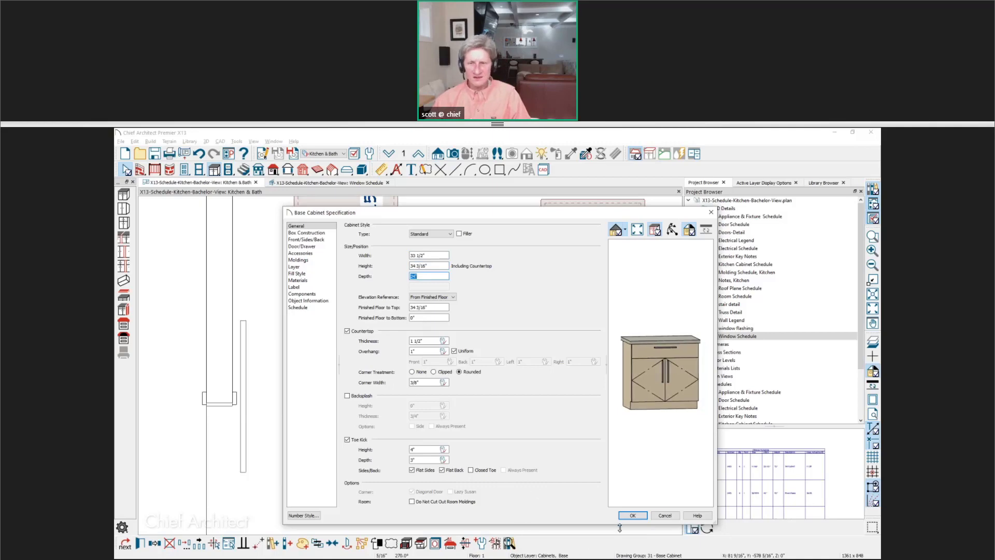
left_click(630, 516)
left_click(420, 511)
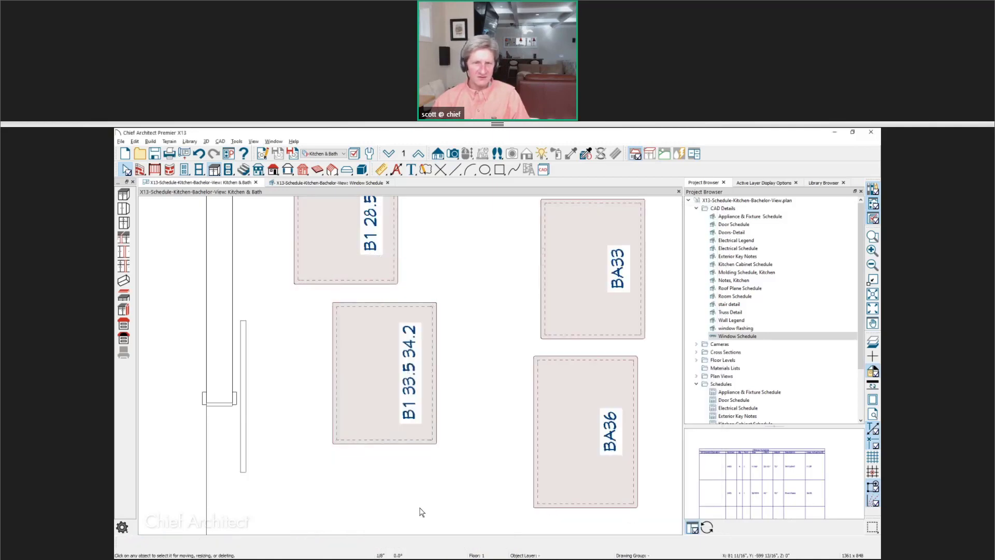
key("Escape")
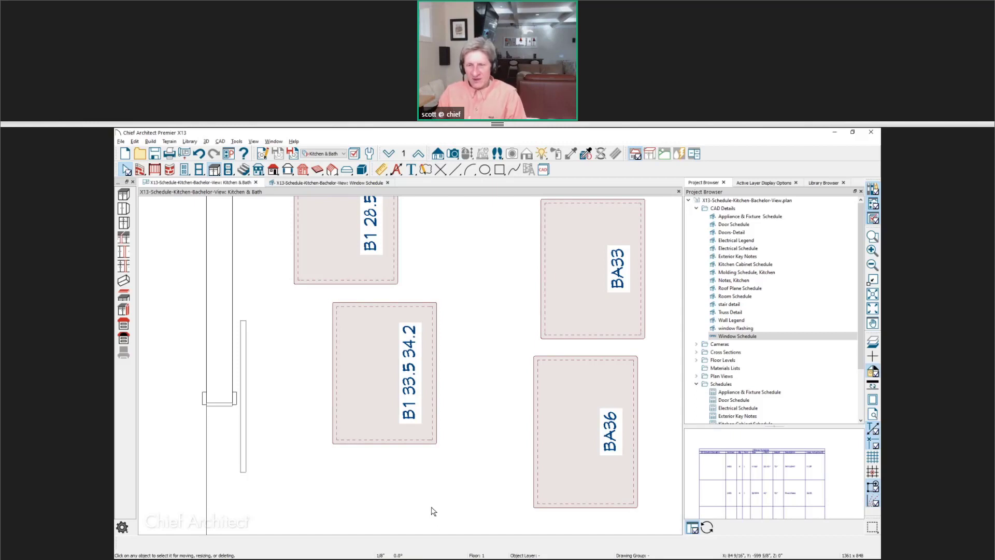
key("space")
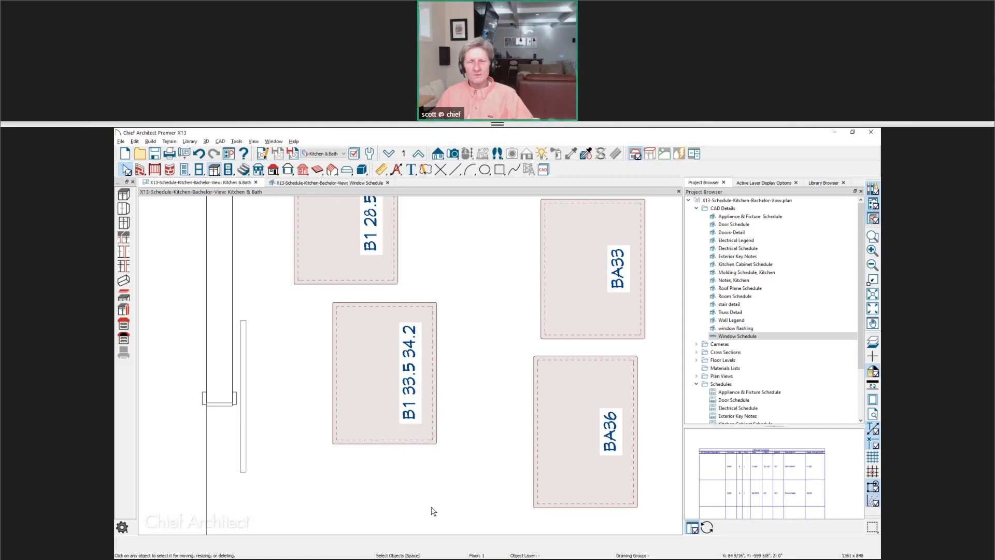
Add the object-specific depth macro to the lower cabinet's label so it reads B1 %width% %height% %depth%.
double_click(363, 417)
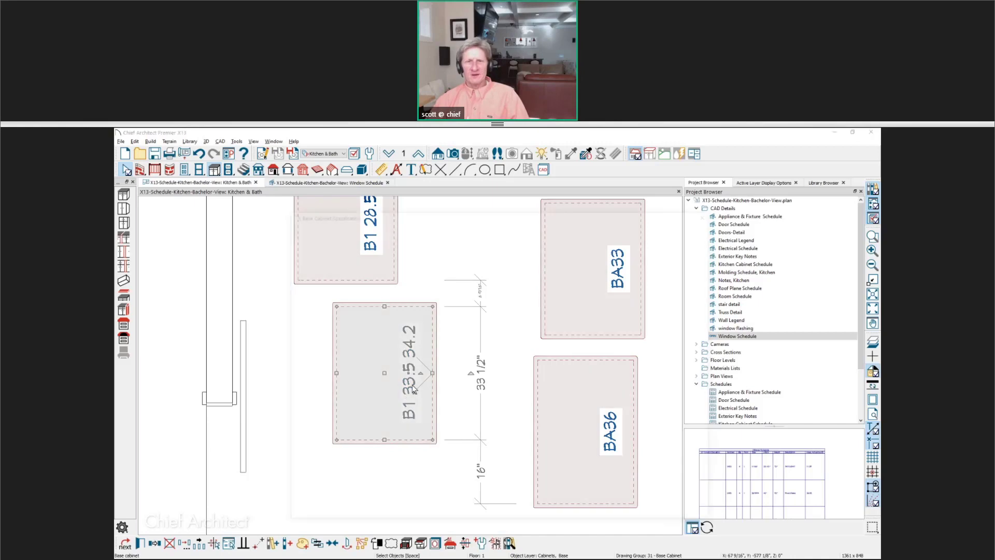
left_click(300, 287)
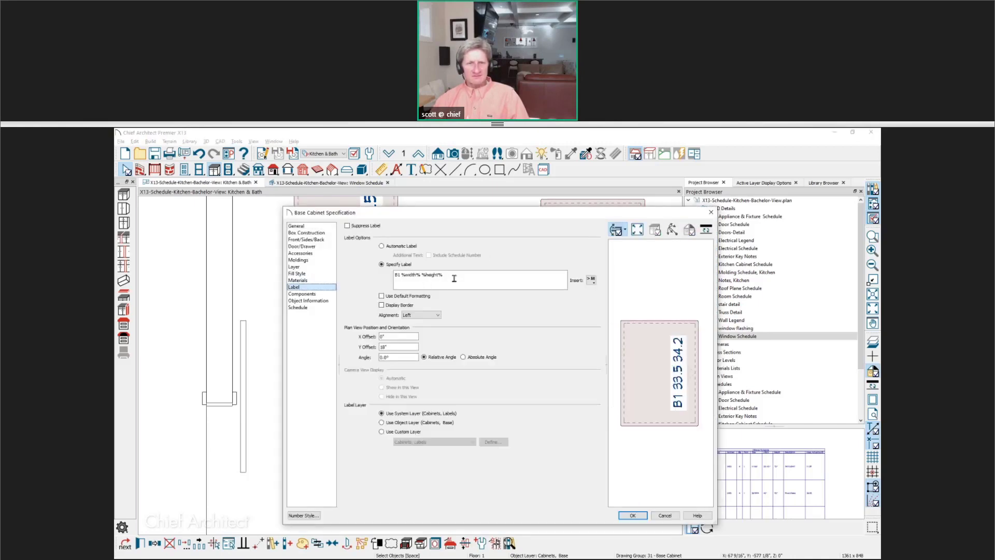
left_click(591, 280)
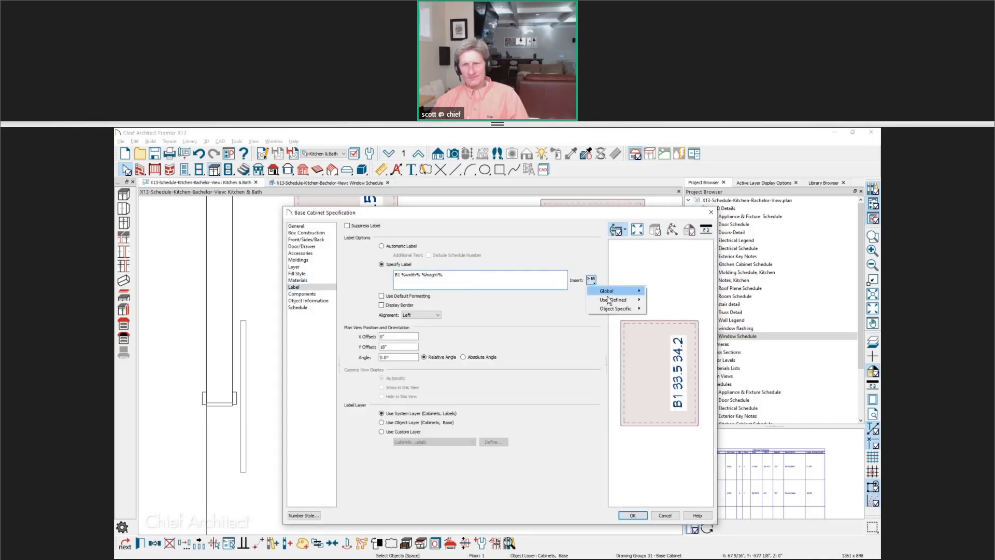
mouse_move(616, 308)
left_click(725, 344)
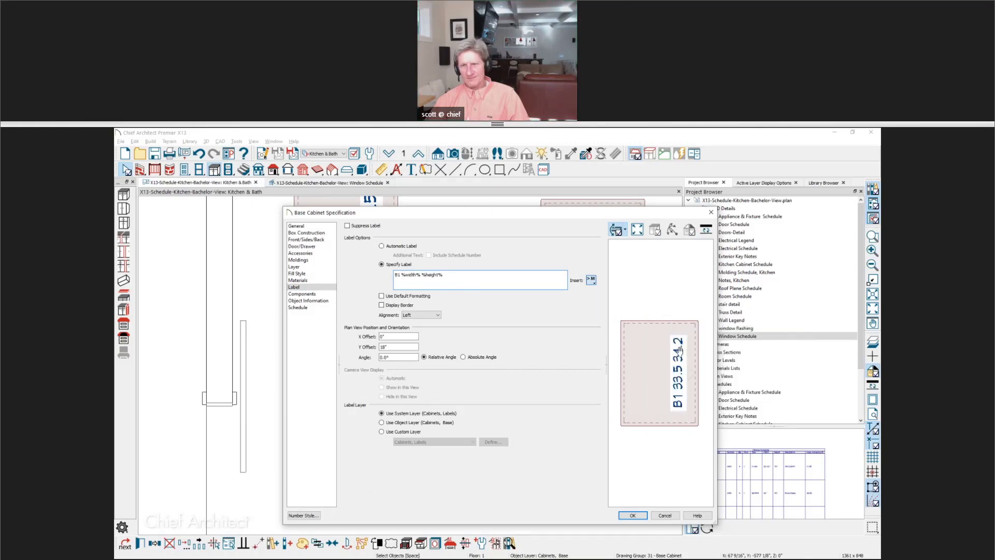
left_click(633, 516)
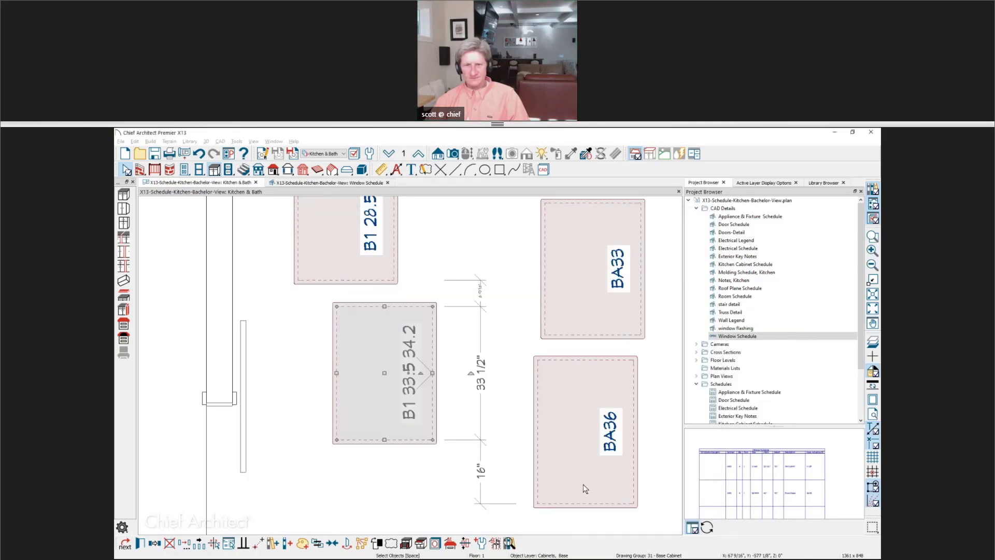
Stretch the back of the lower B1 cabinet toward the wall to make it 27 inches deep.
left_click_drag(332, 372, 321, 372)
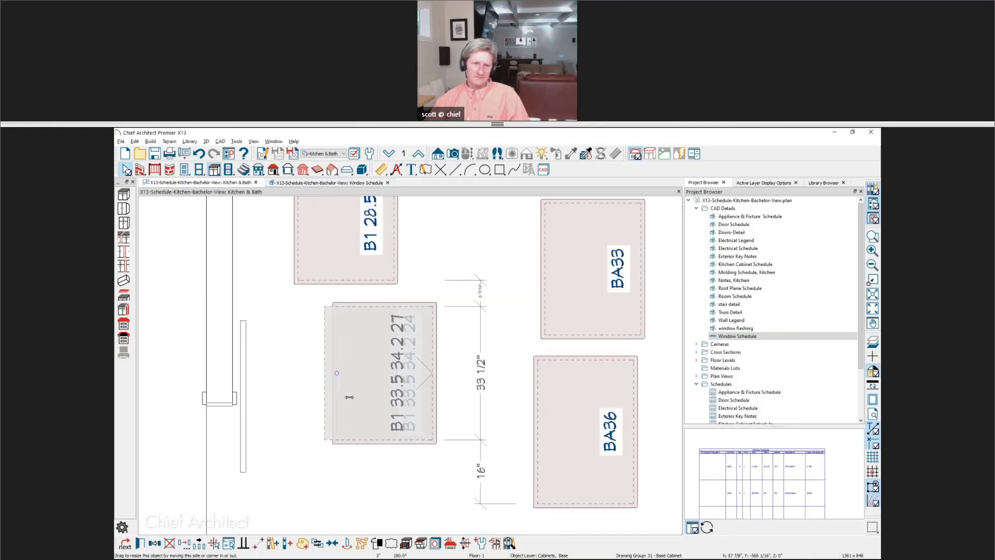
left_click(378, 490)
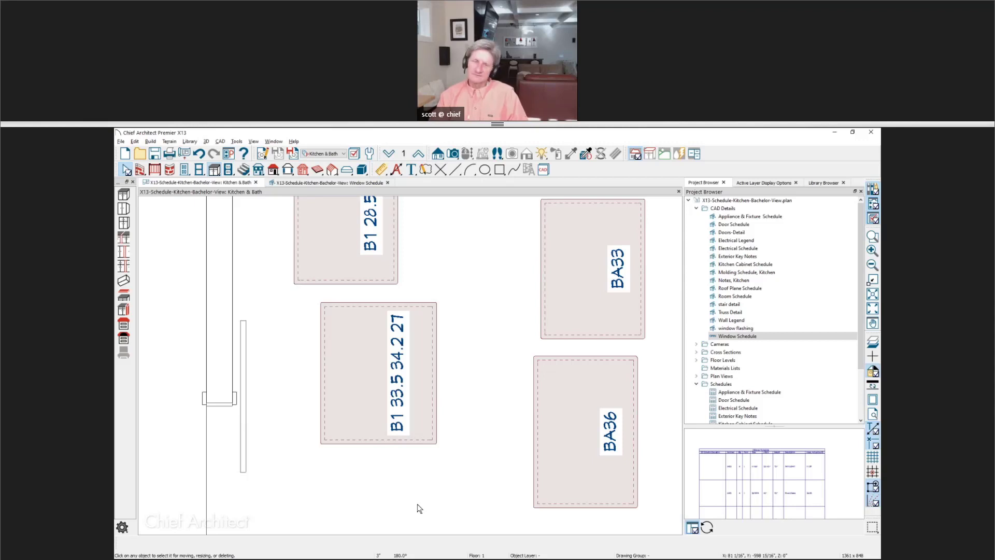
key("space")
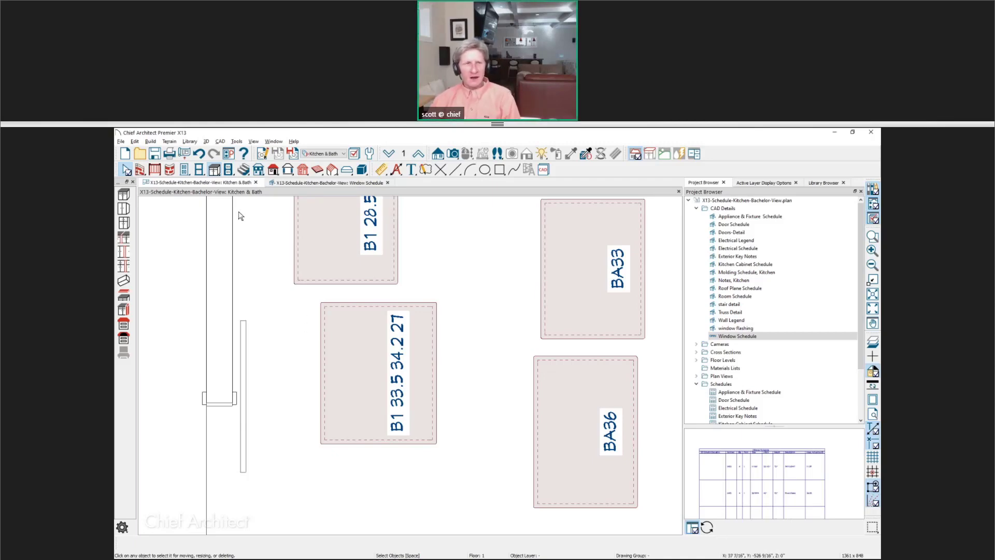
Reopen the lower B1 cabinet's label settings and examine the object-specific macros available for the label text.
left_click(361, 372)
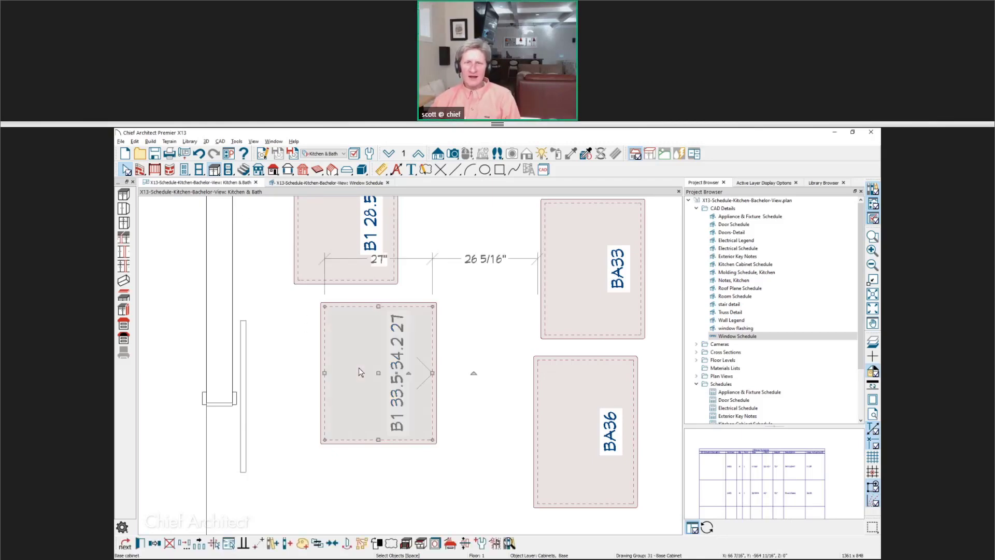
double_click(360, 366)
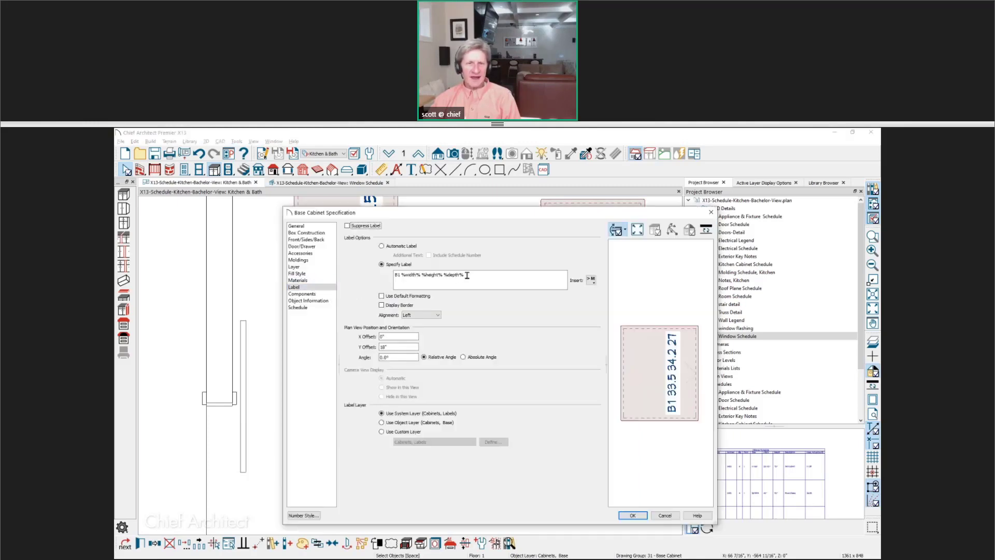
left_click(418, 277)
left_click_drag(465, 275, 394, 275)
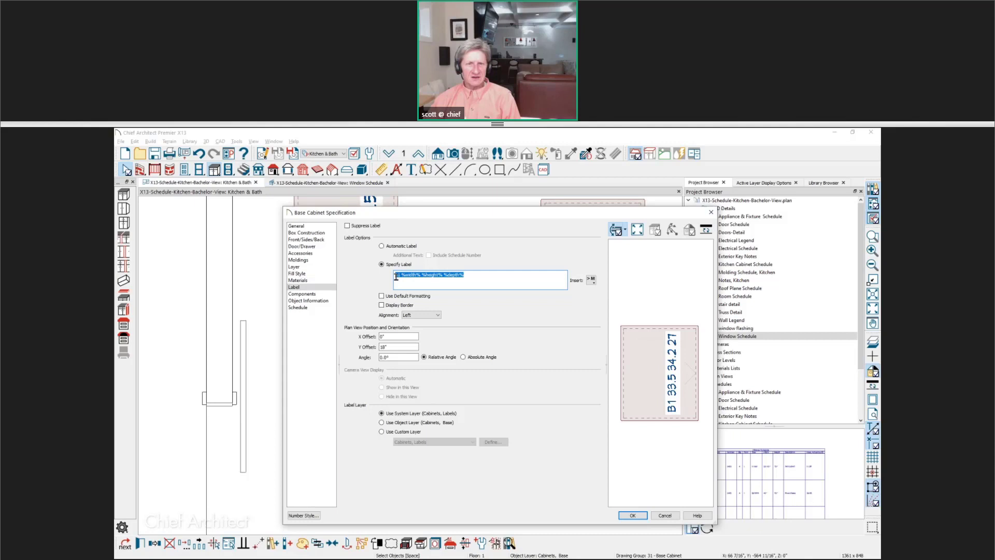
left_click(591, 280)
mouse_move(629, 309)
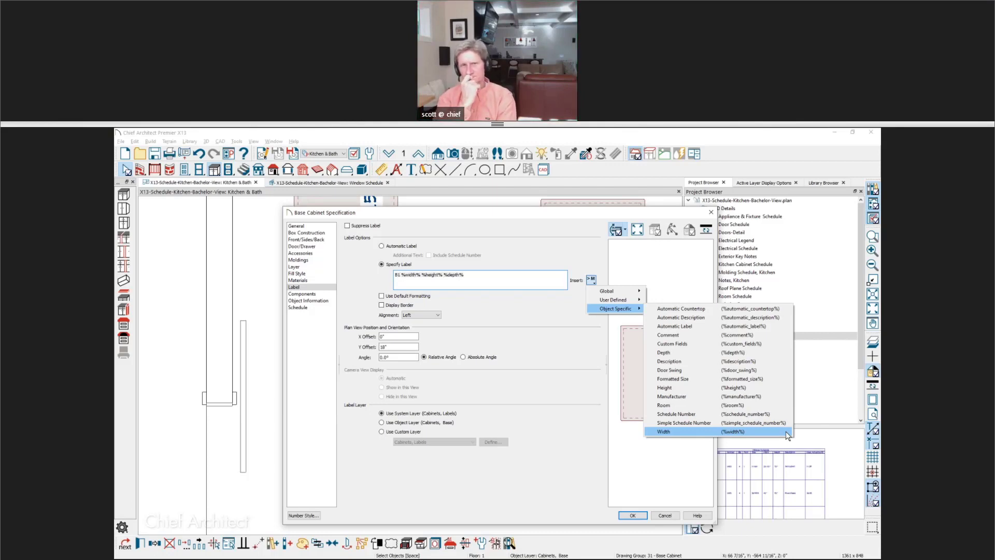
key("Escape")
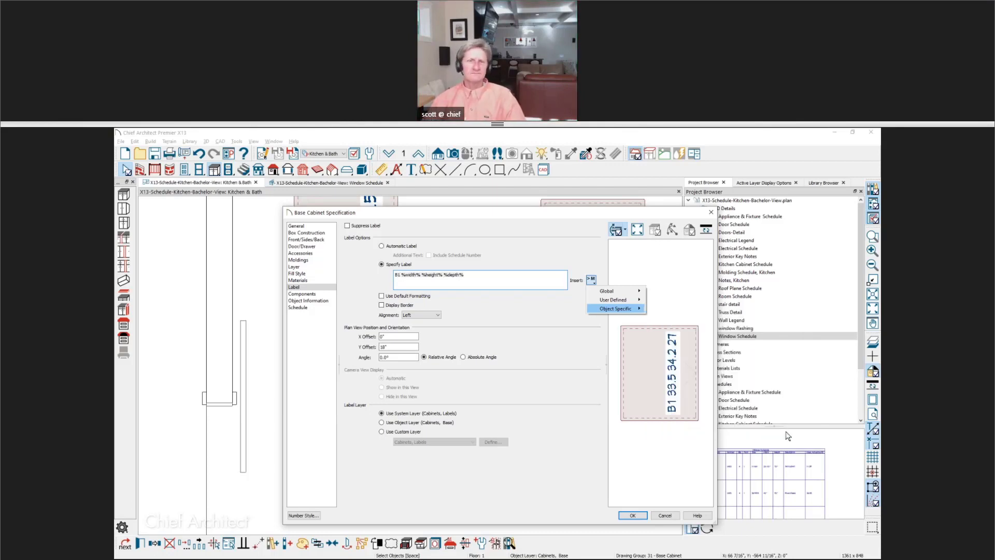
key("Escape")
Try default formatting on the cabinet label to compare the size display, and switch it back off.
left_click(391, 298)
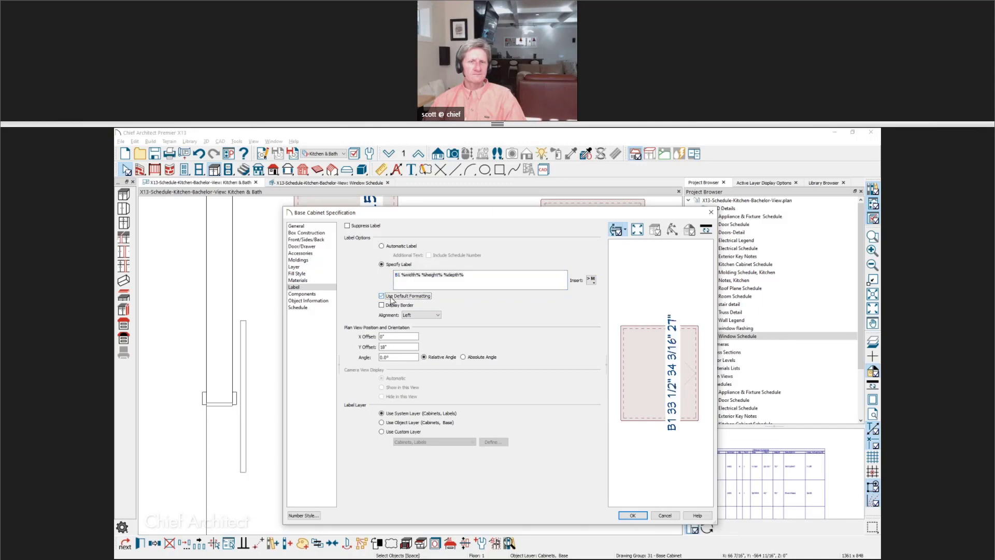
left_click(391, 297)
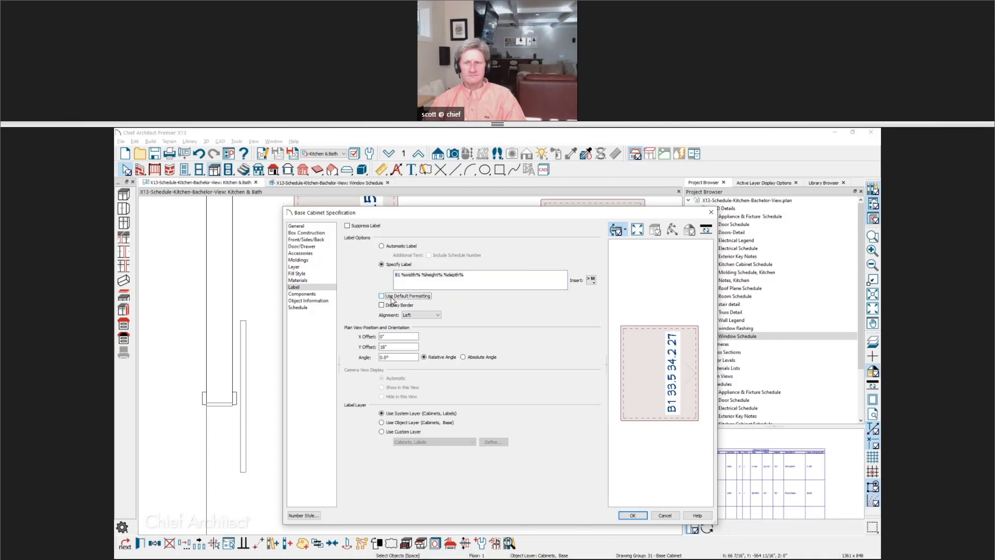
left_click(392, 298)
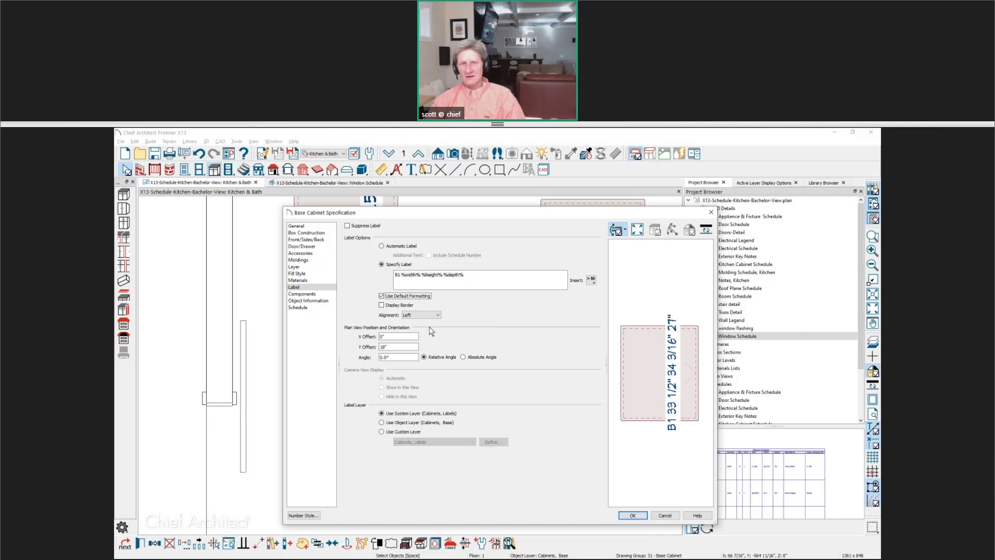
left_click(386, 298)
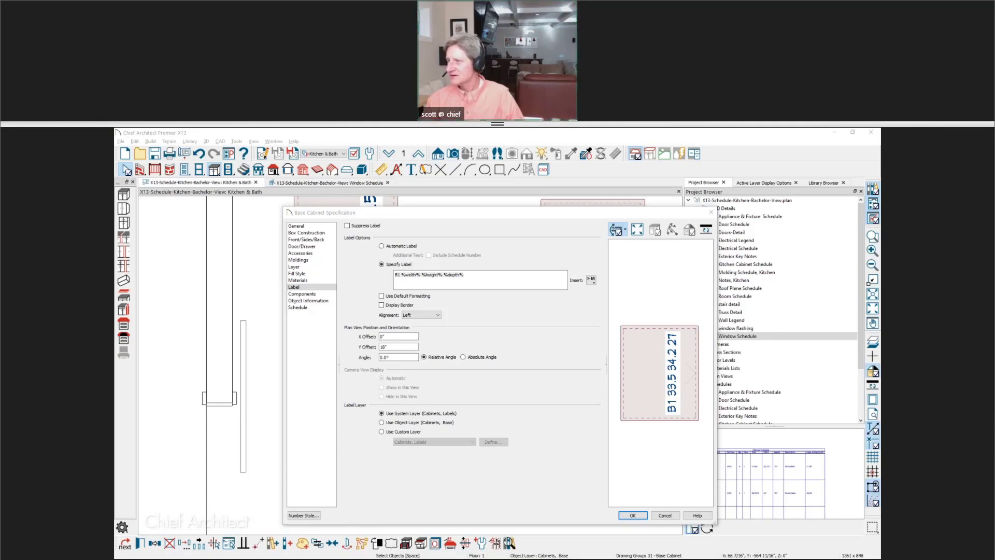
Dismiss the questions slide and examine the base cabinet's object information, including its description and custom object fields.
left_click(834, 131)
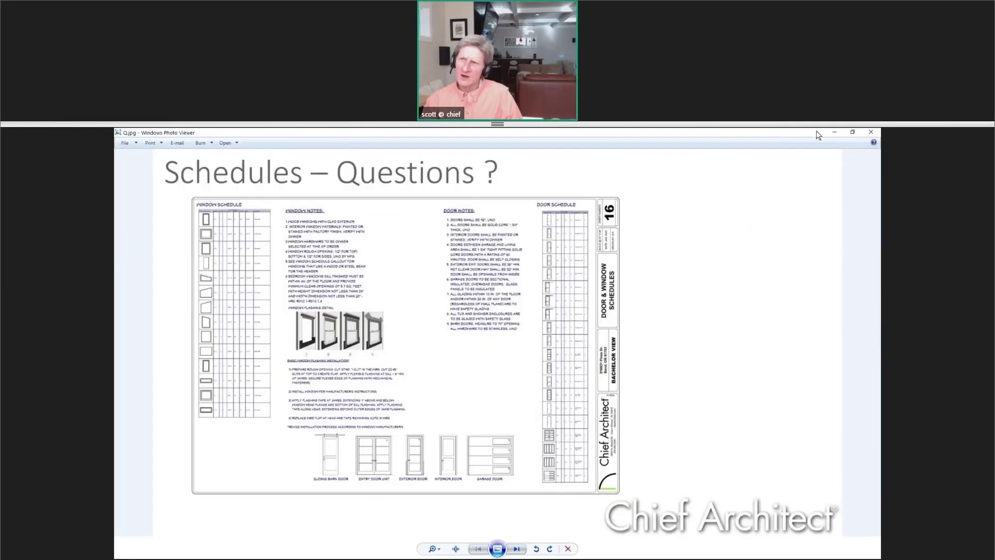
left_click(833, 133)
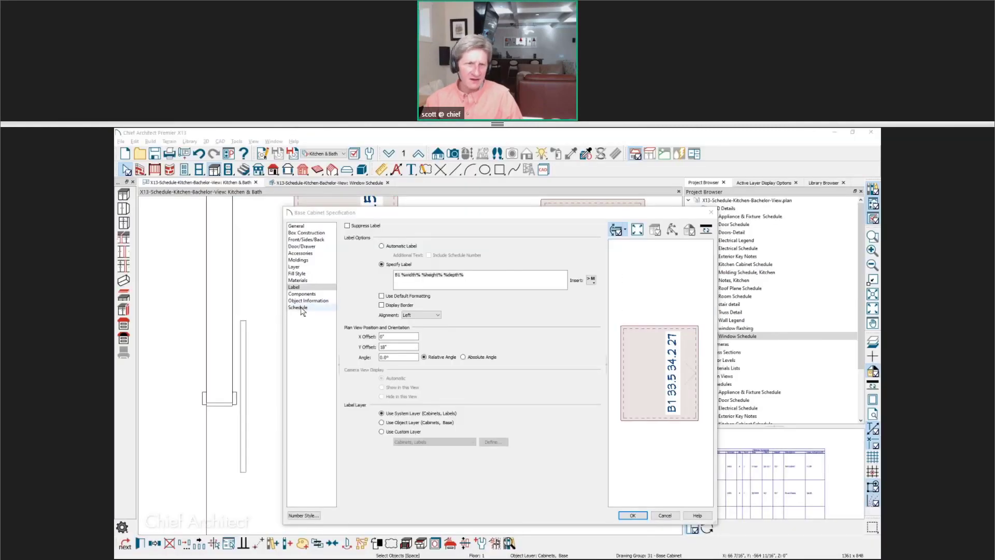
left_click(310, 301)
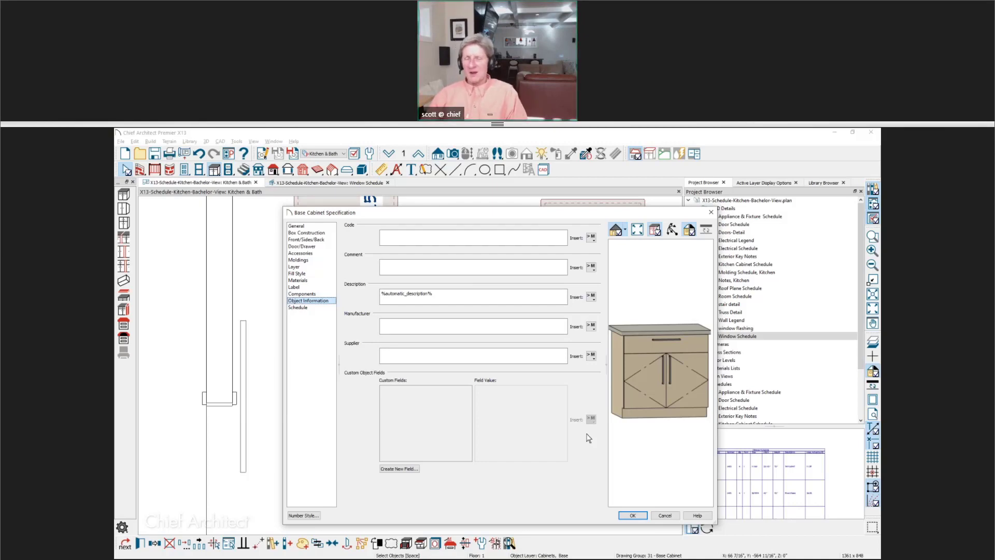
left_click(708, 515)
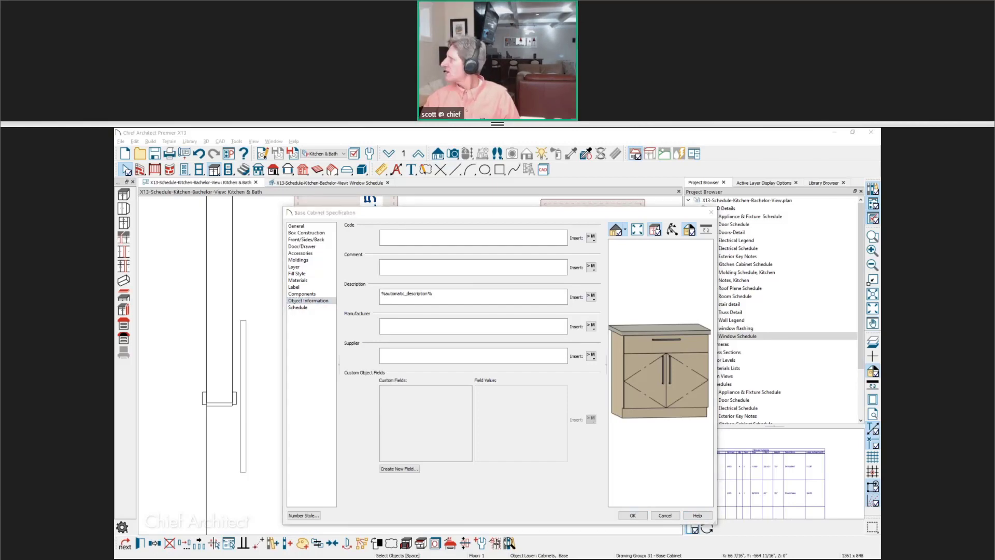
Look over the Chief Architect website's home page in the browser and bring up the Learning Resources slide.
key("alt+Tab")
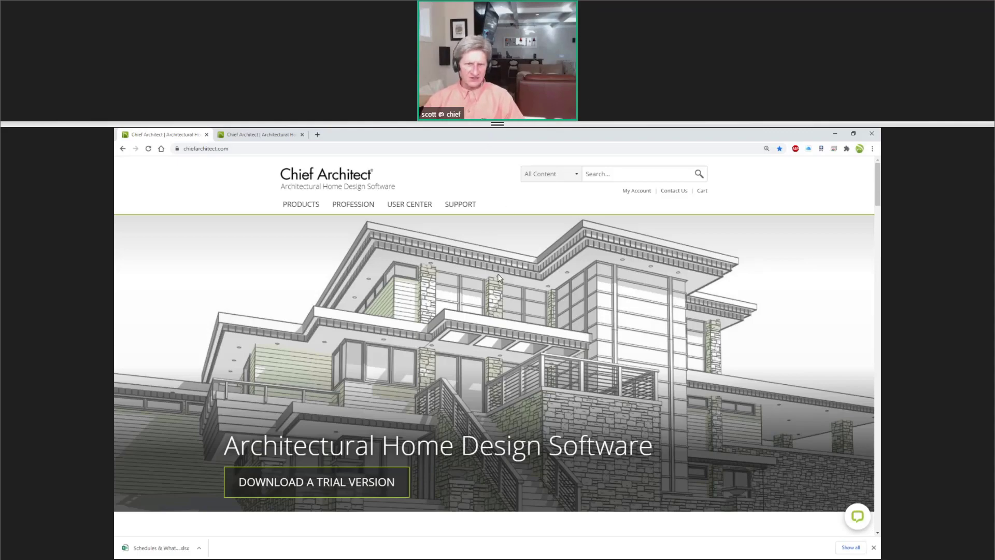
scroll(499, 278, "down", 5)
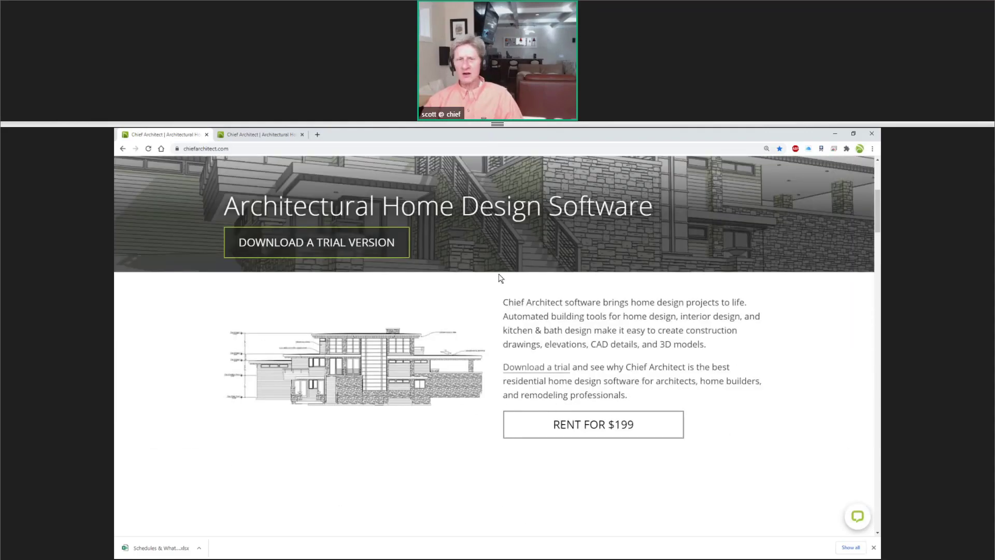
key("alt+Tab")
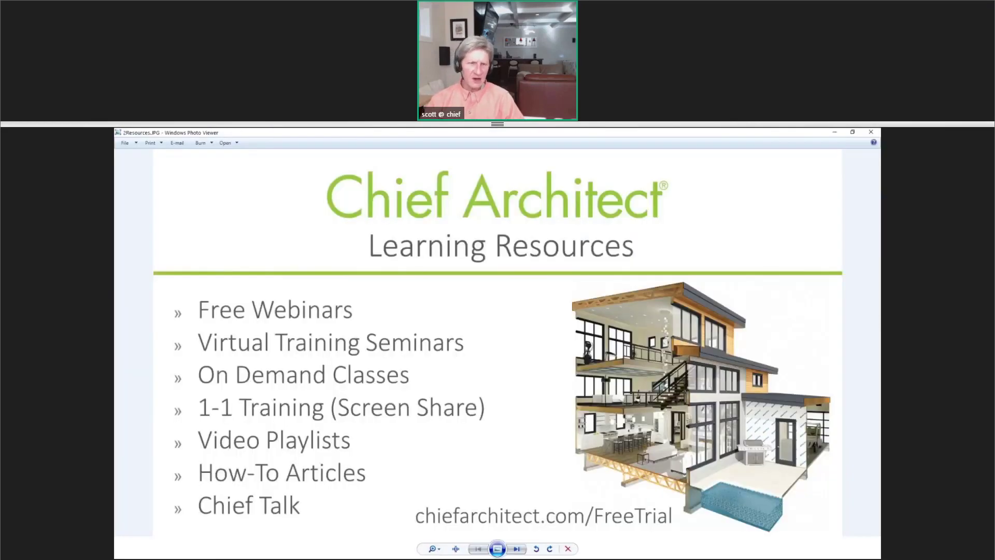